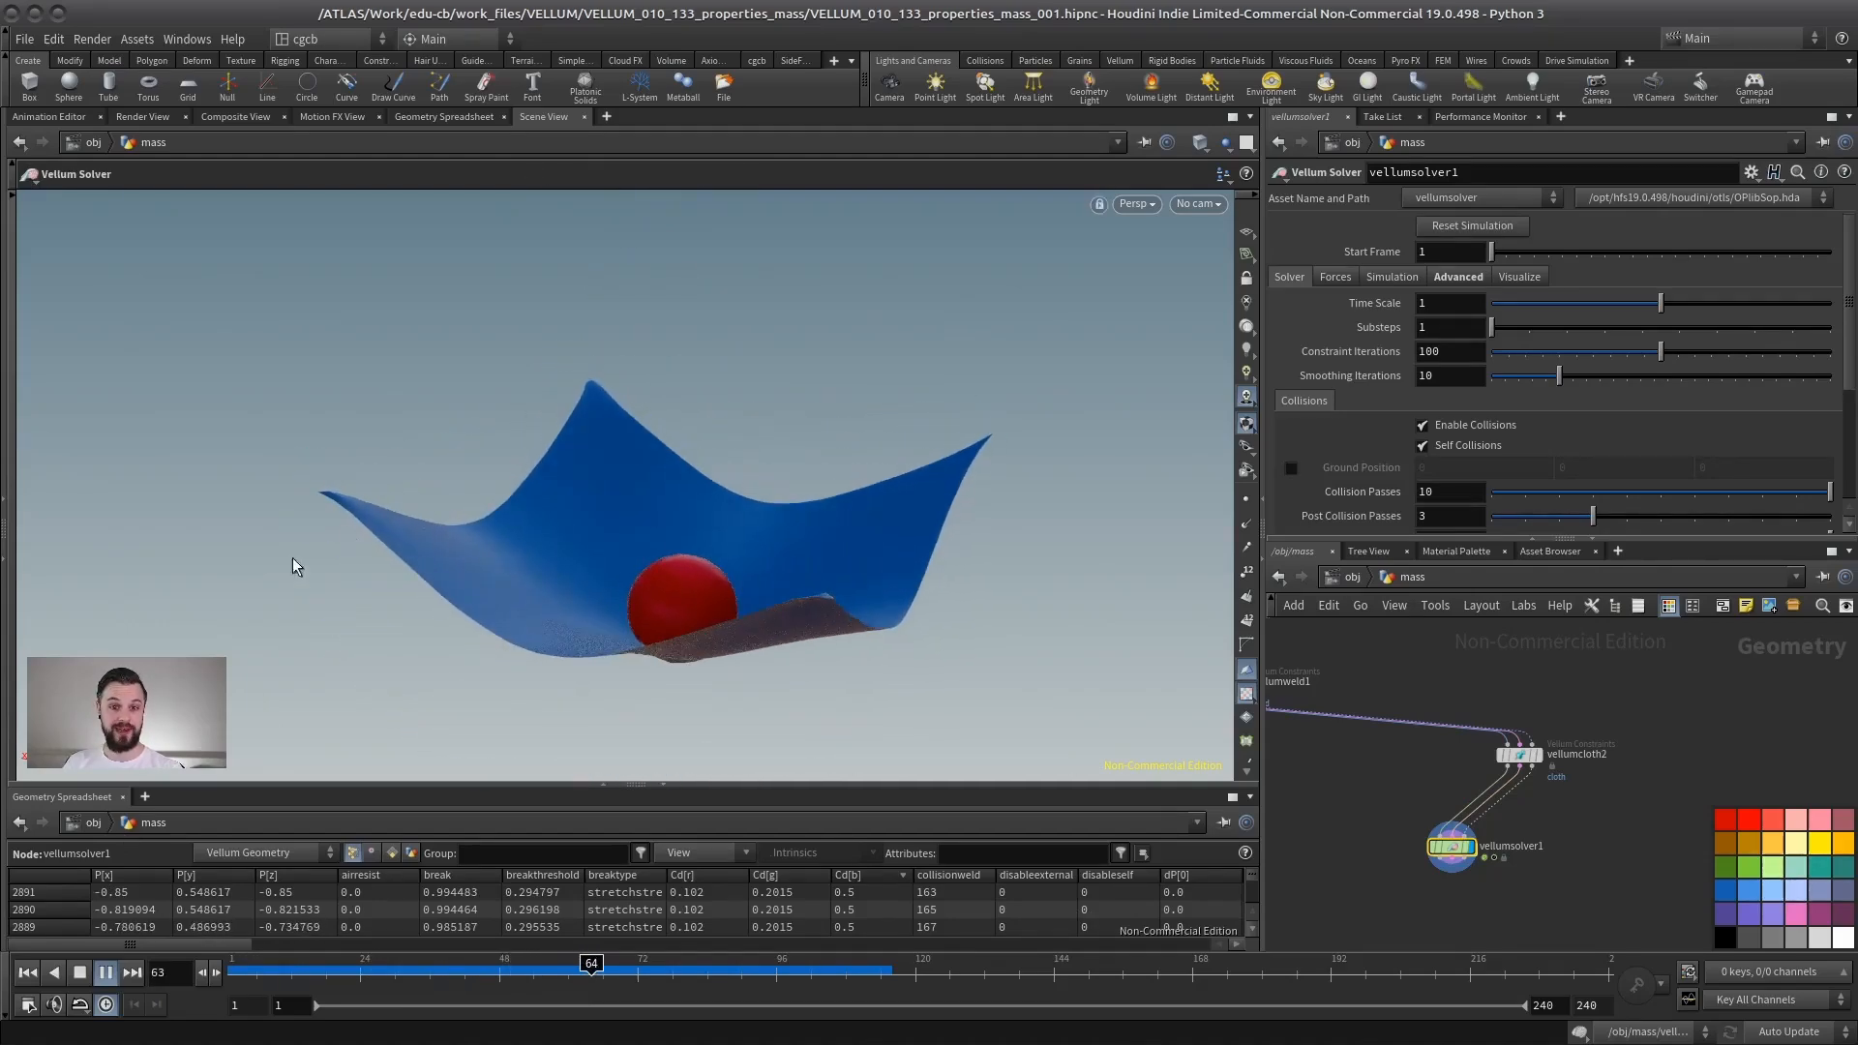
- Rewind and replay the cloth-and-sphere Vellum simulation, stopping it around frame 74
left_click(27, 972)
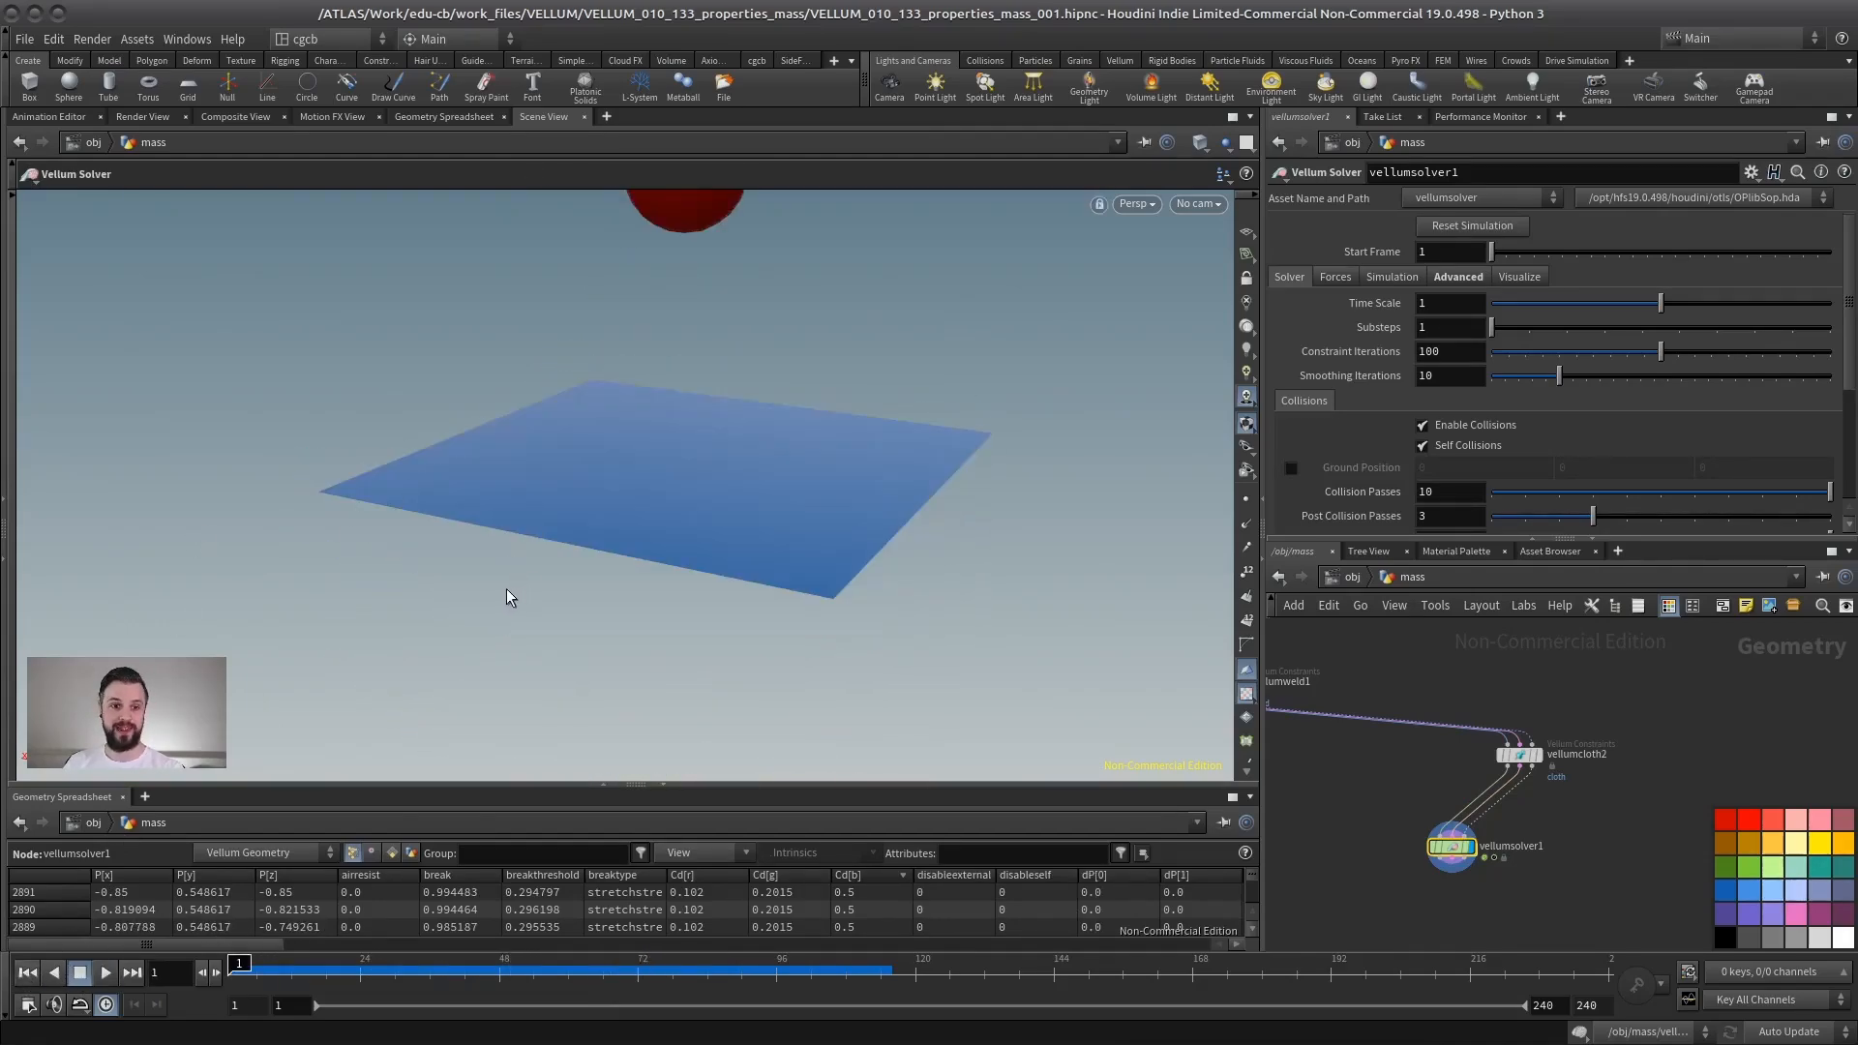
left_click_drag(614, 548, 684, 577)
key("Escape")
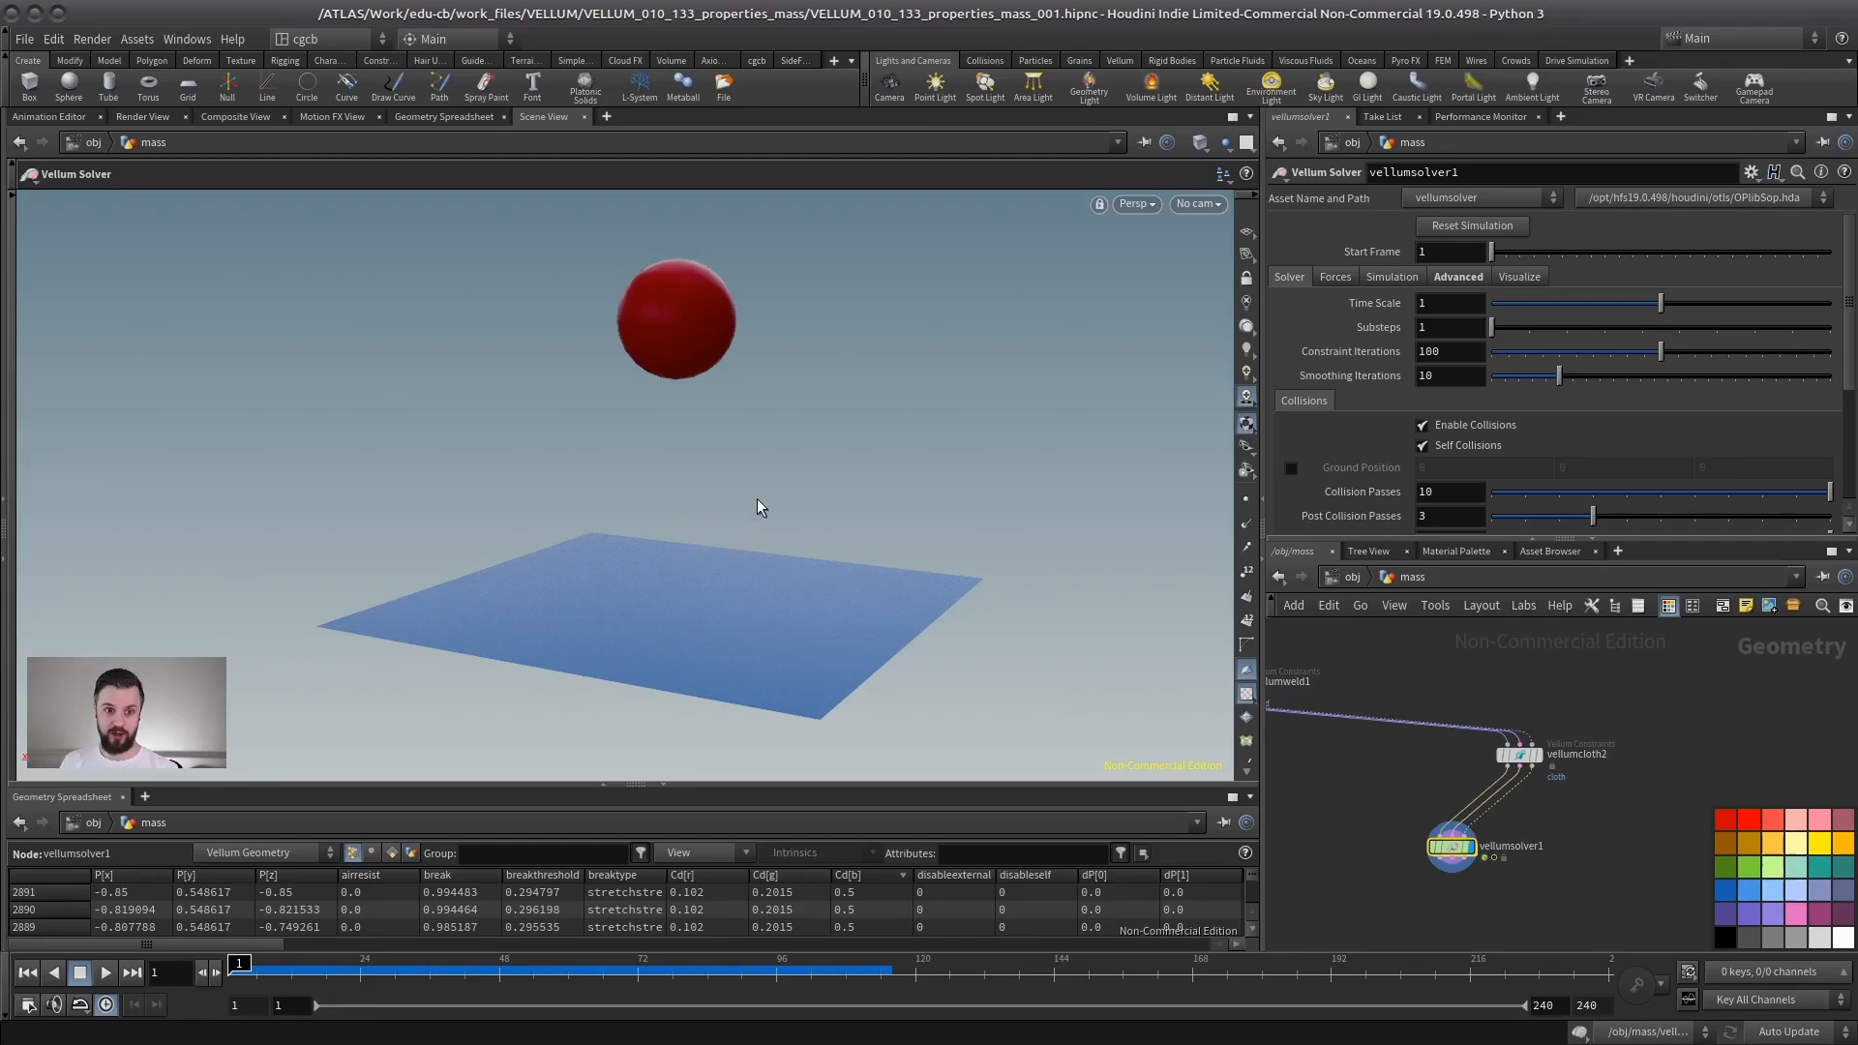
left_click(106, 973)
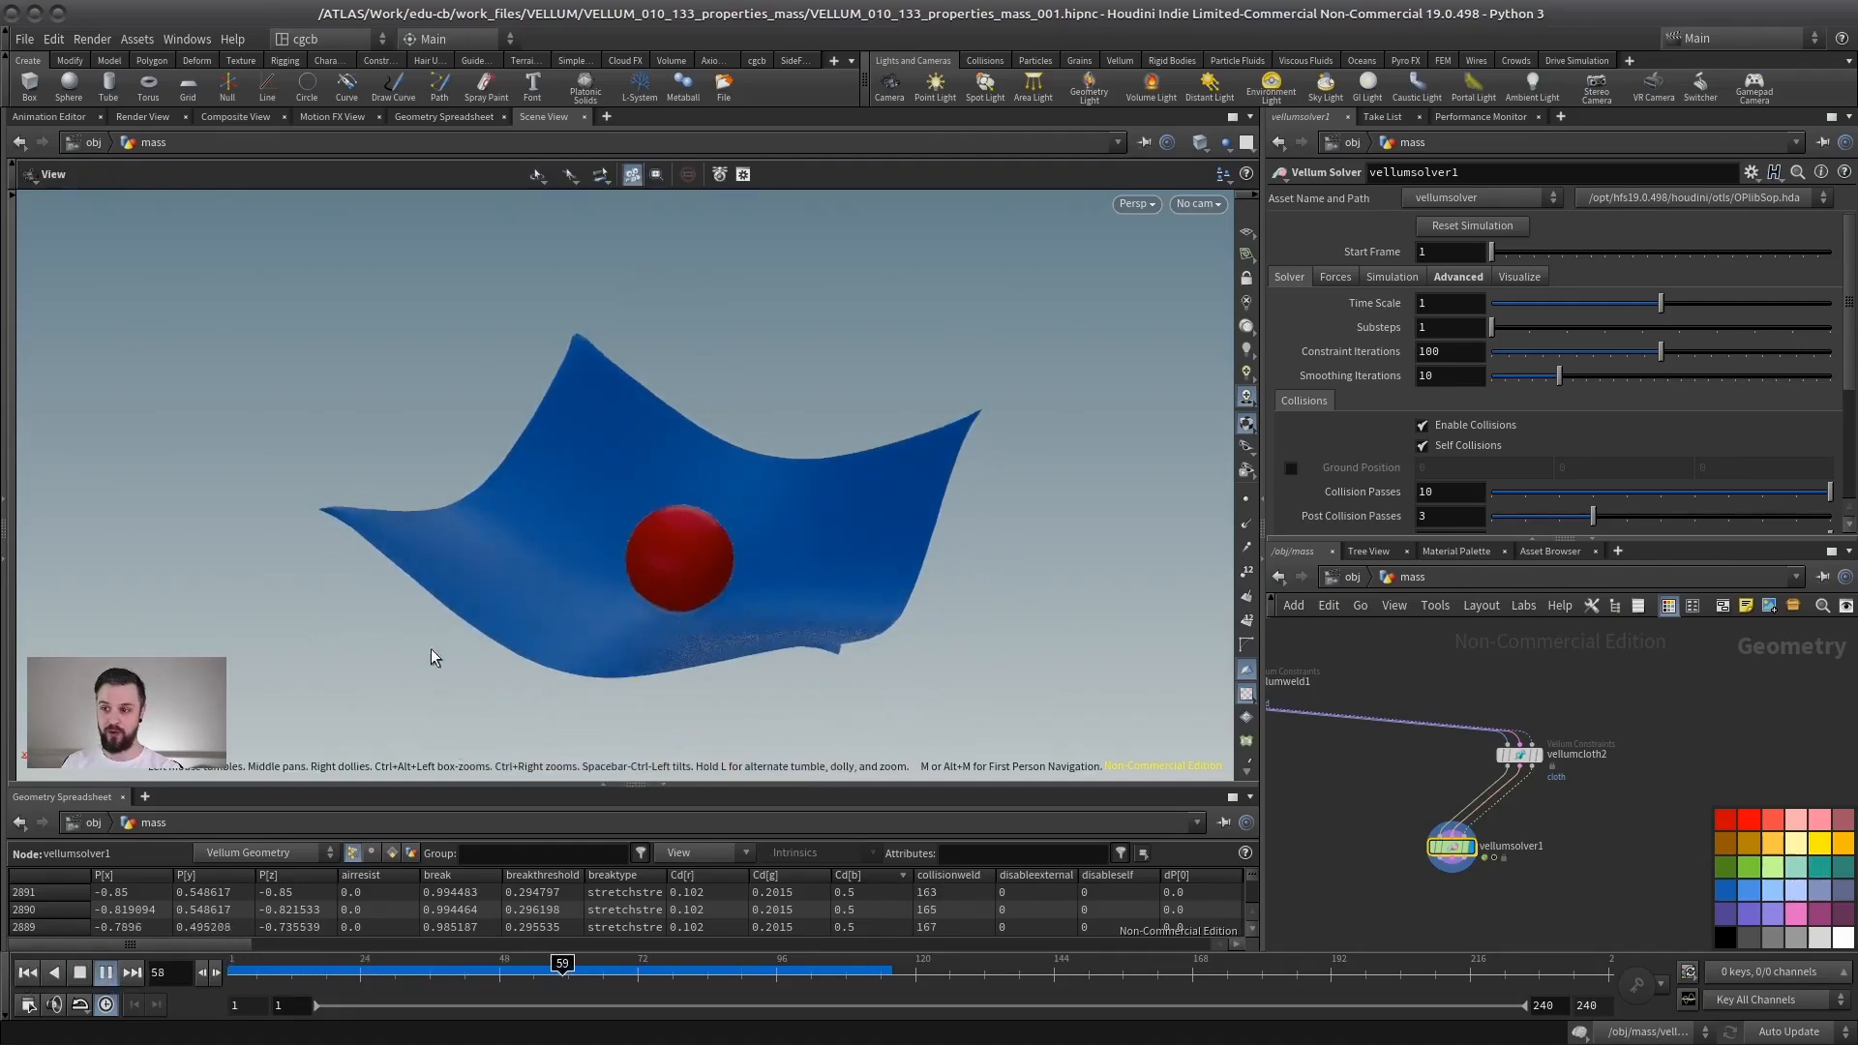
left_click(81, 974)
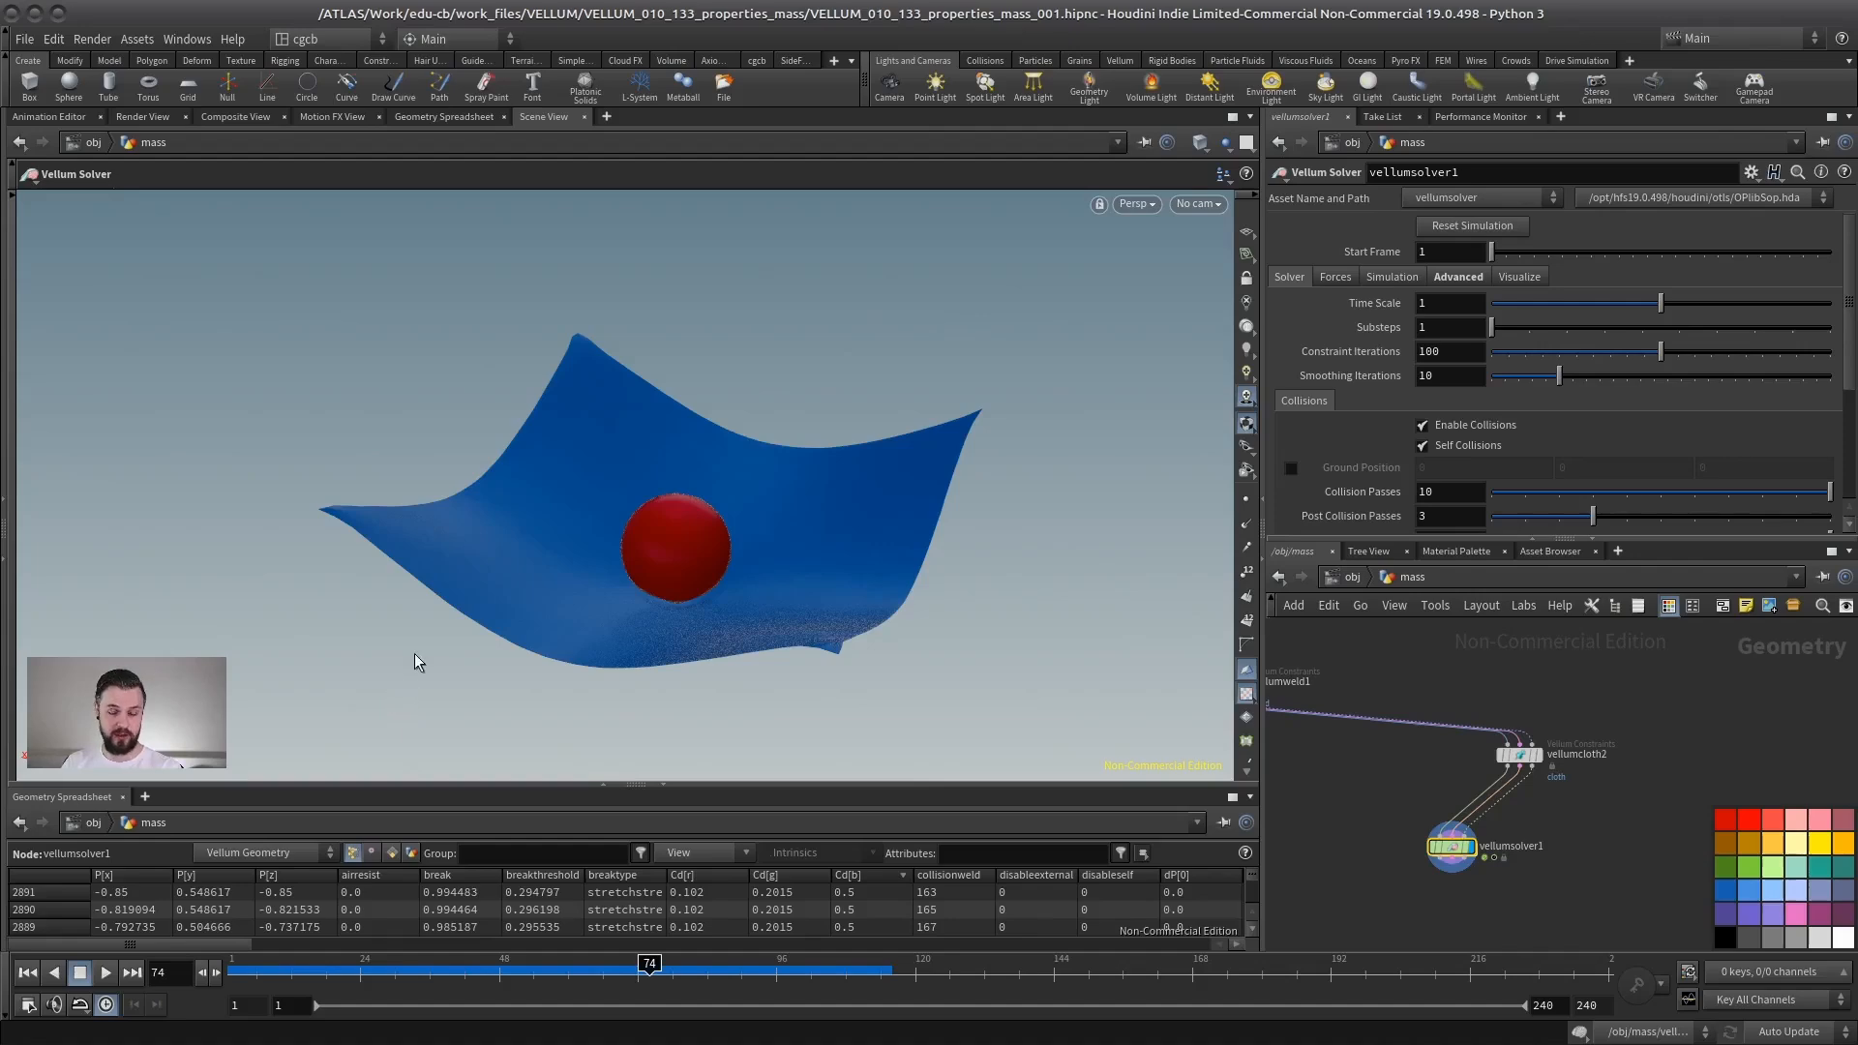
- Inspect the cloth Vellum Constraints node's mass parameters and its mass attribute in the geometry spreadsheet
left_click_drag(602, 531, 618, 494, "alt")
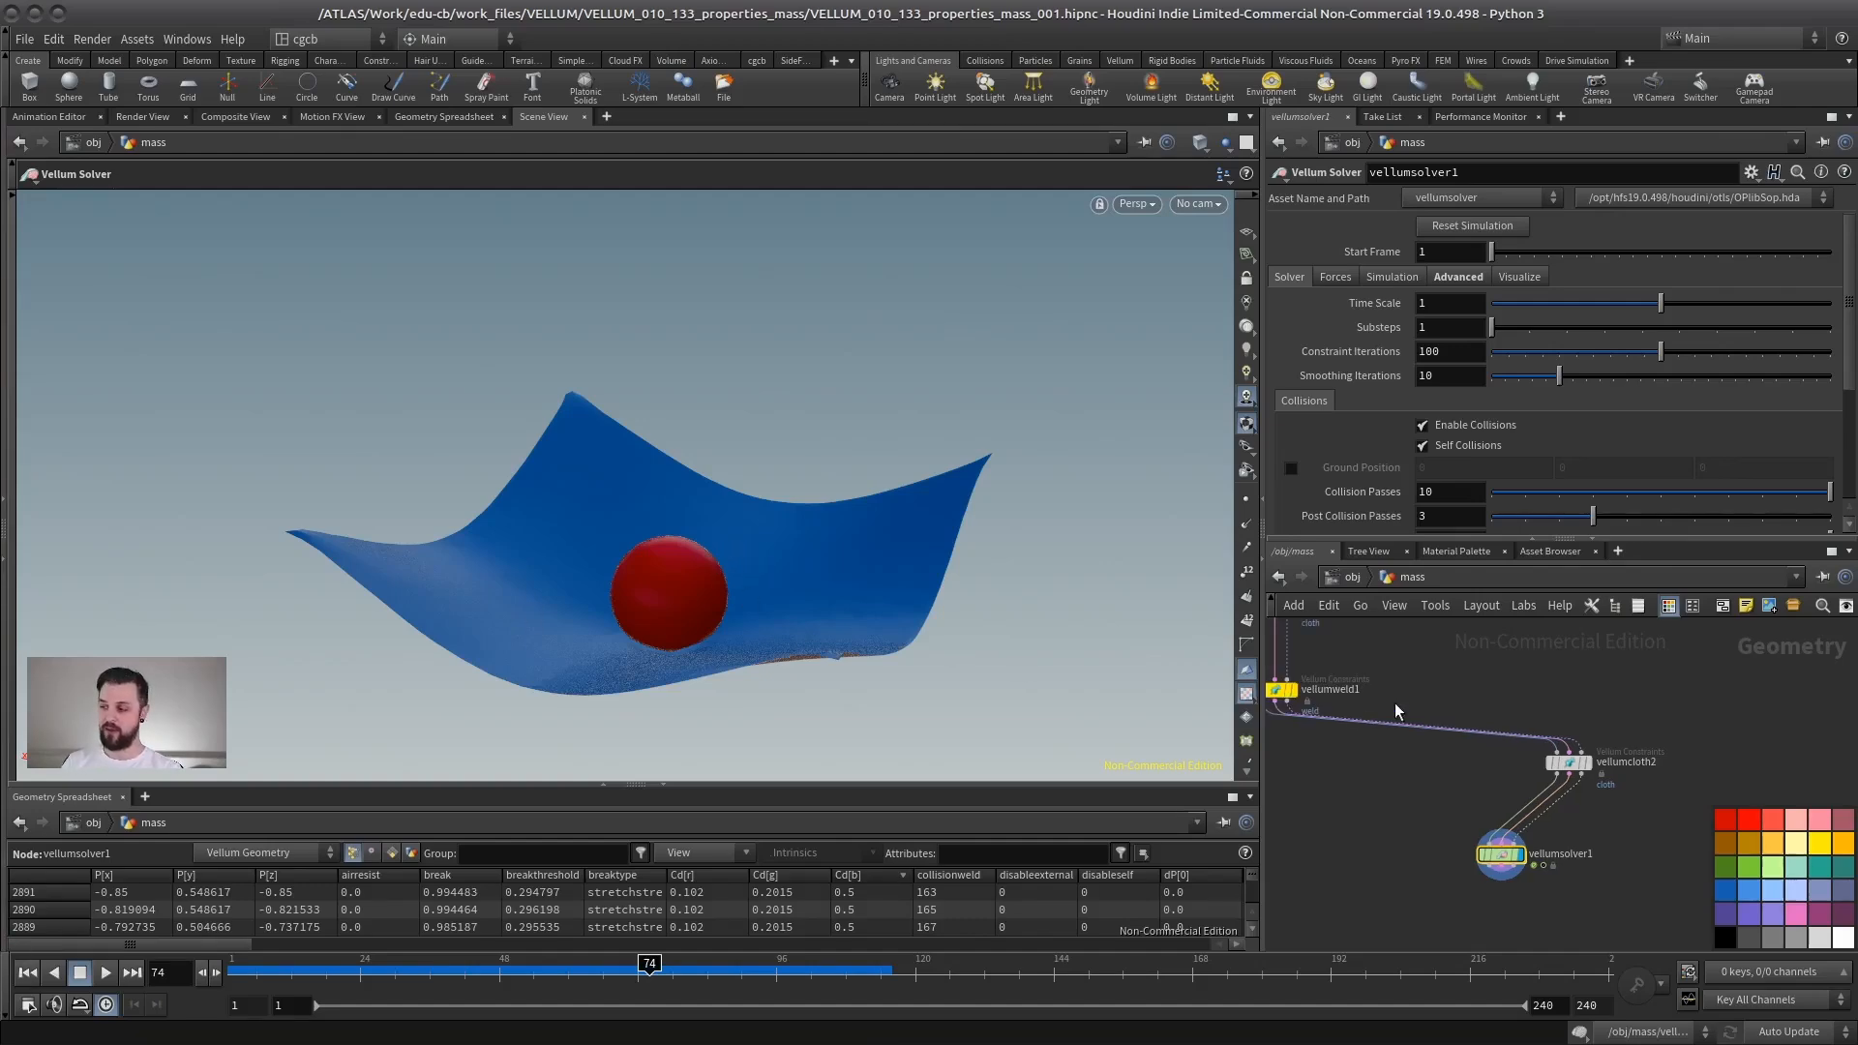
middle_click_drag(1384, 675, 1422, 734)
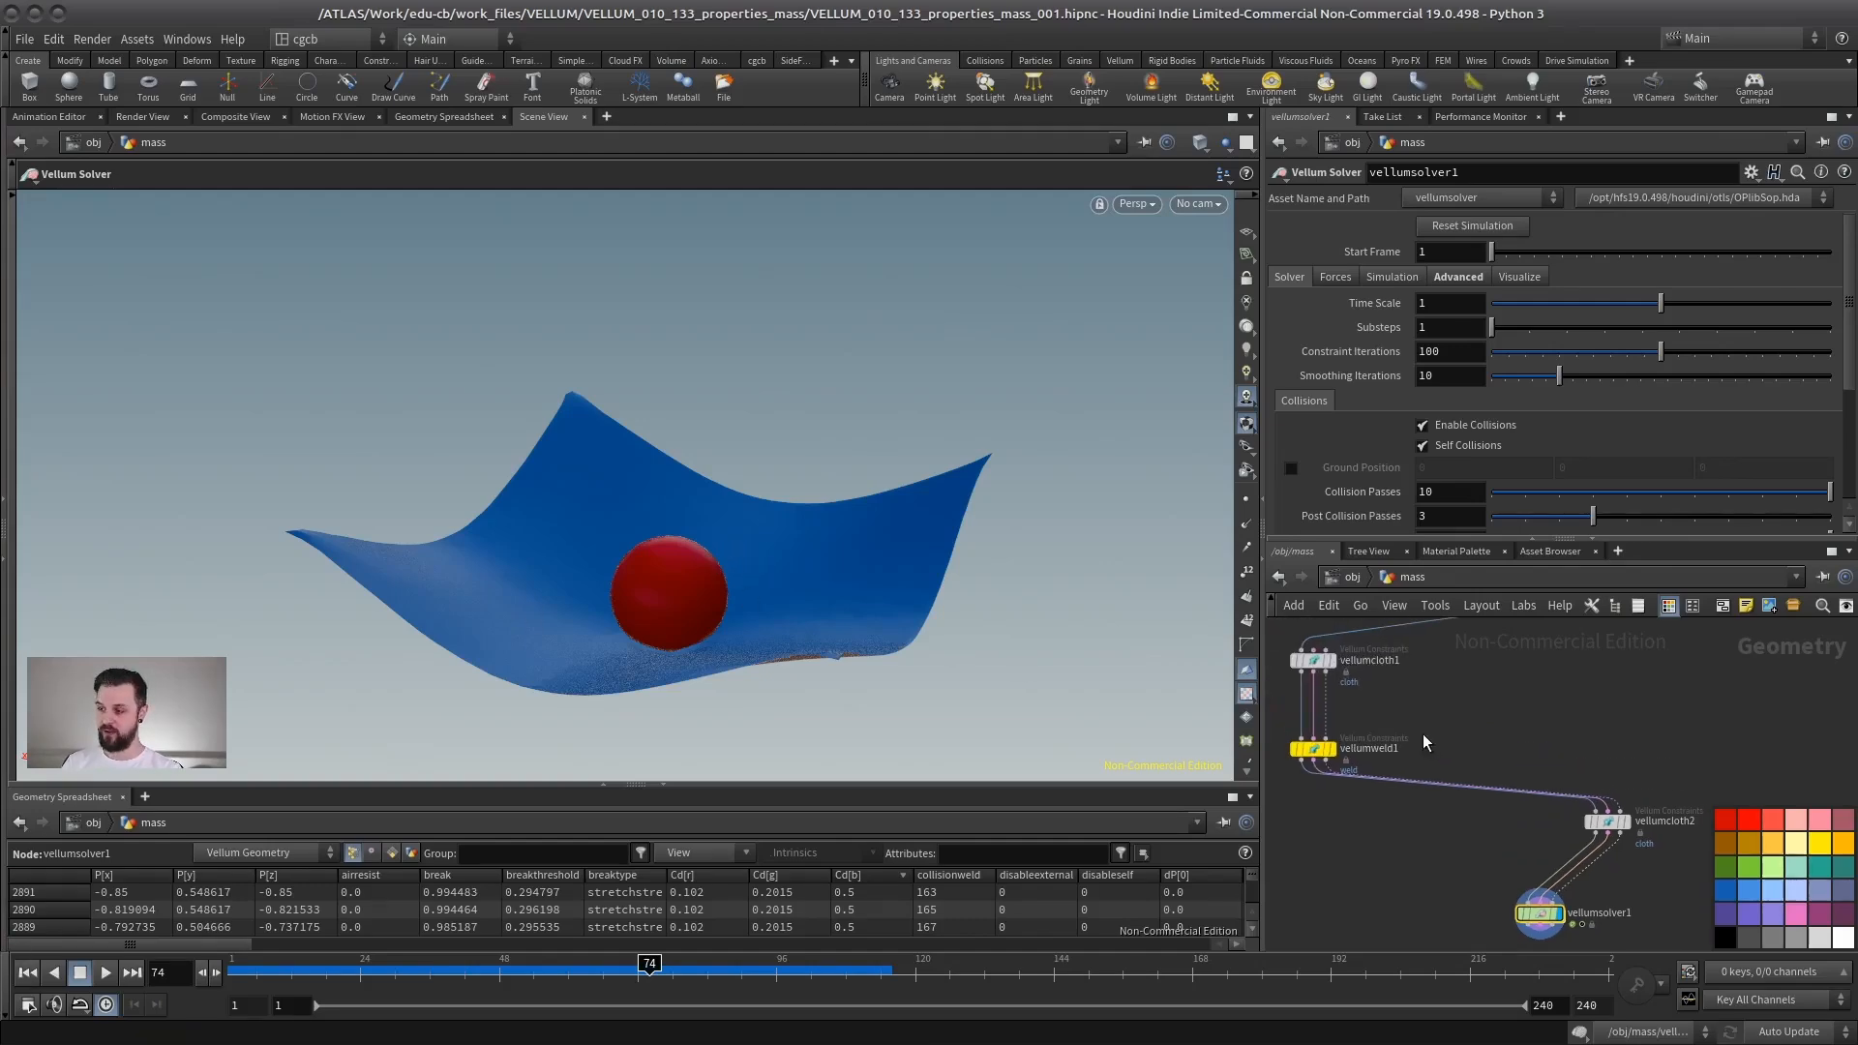
mouse_move(842, 432)
left_mouse_down("alt")
mouse_move(577, 502)
mouse_move(859, 431)
left_mouse_up("alt")
middle_click_drag(1432, 687, 1455, 717)
middle_click_drag(1320, 639, 1370, 657)
left_click(1404, 711)
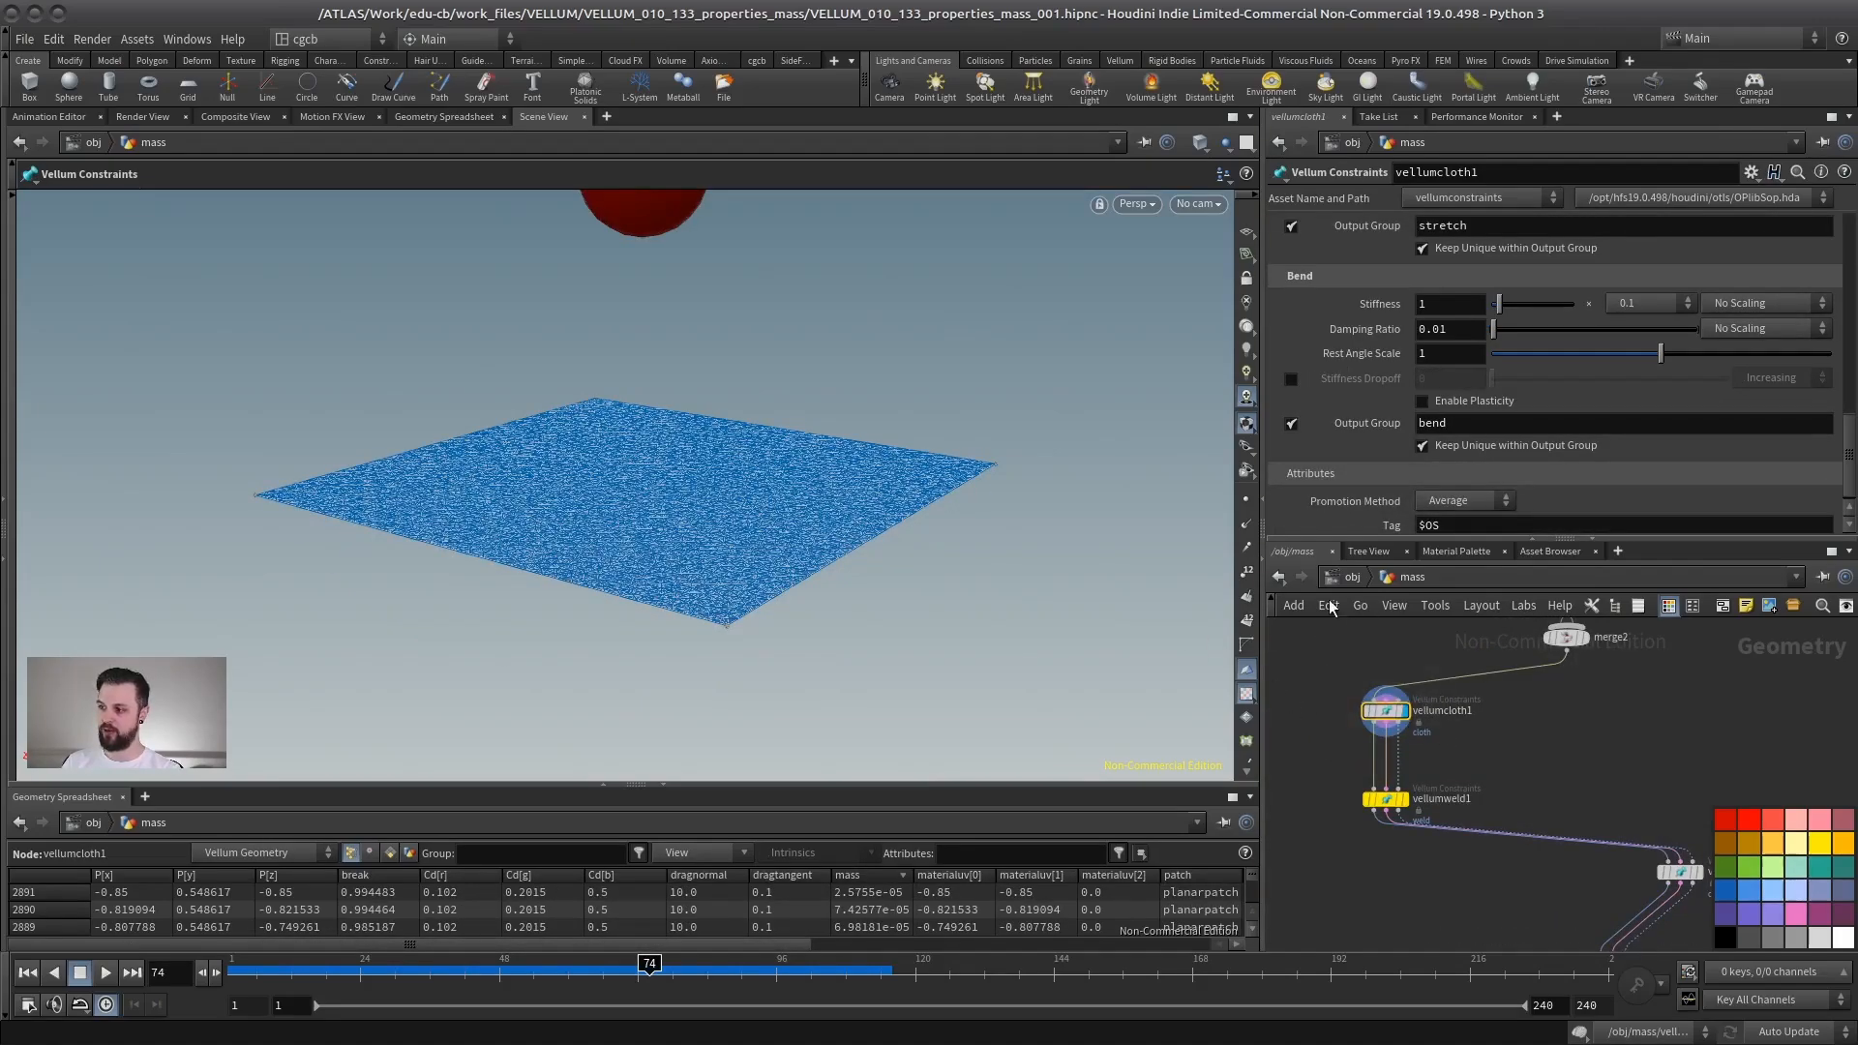
scroll(1838, 348, "up", 10)
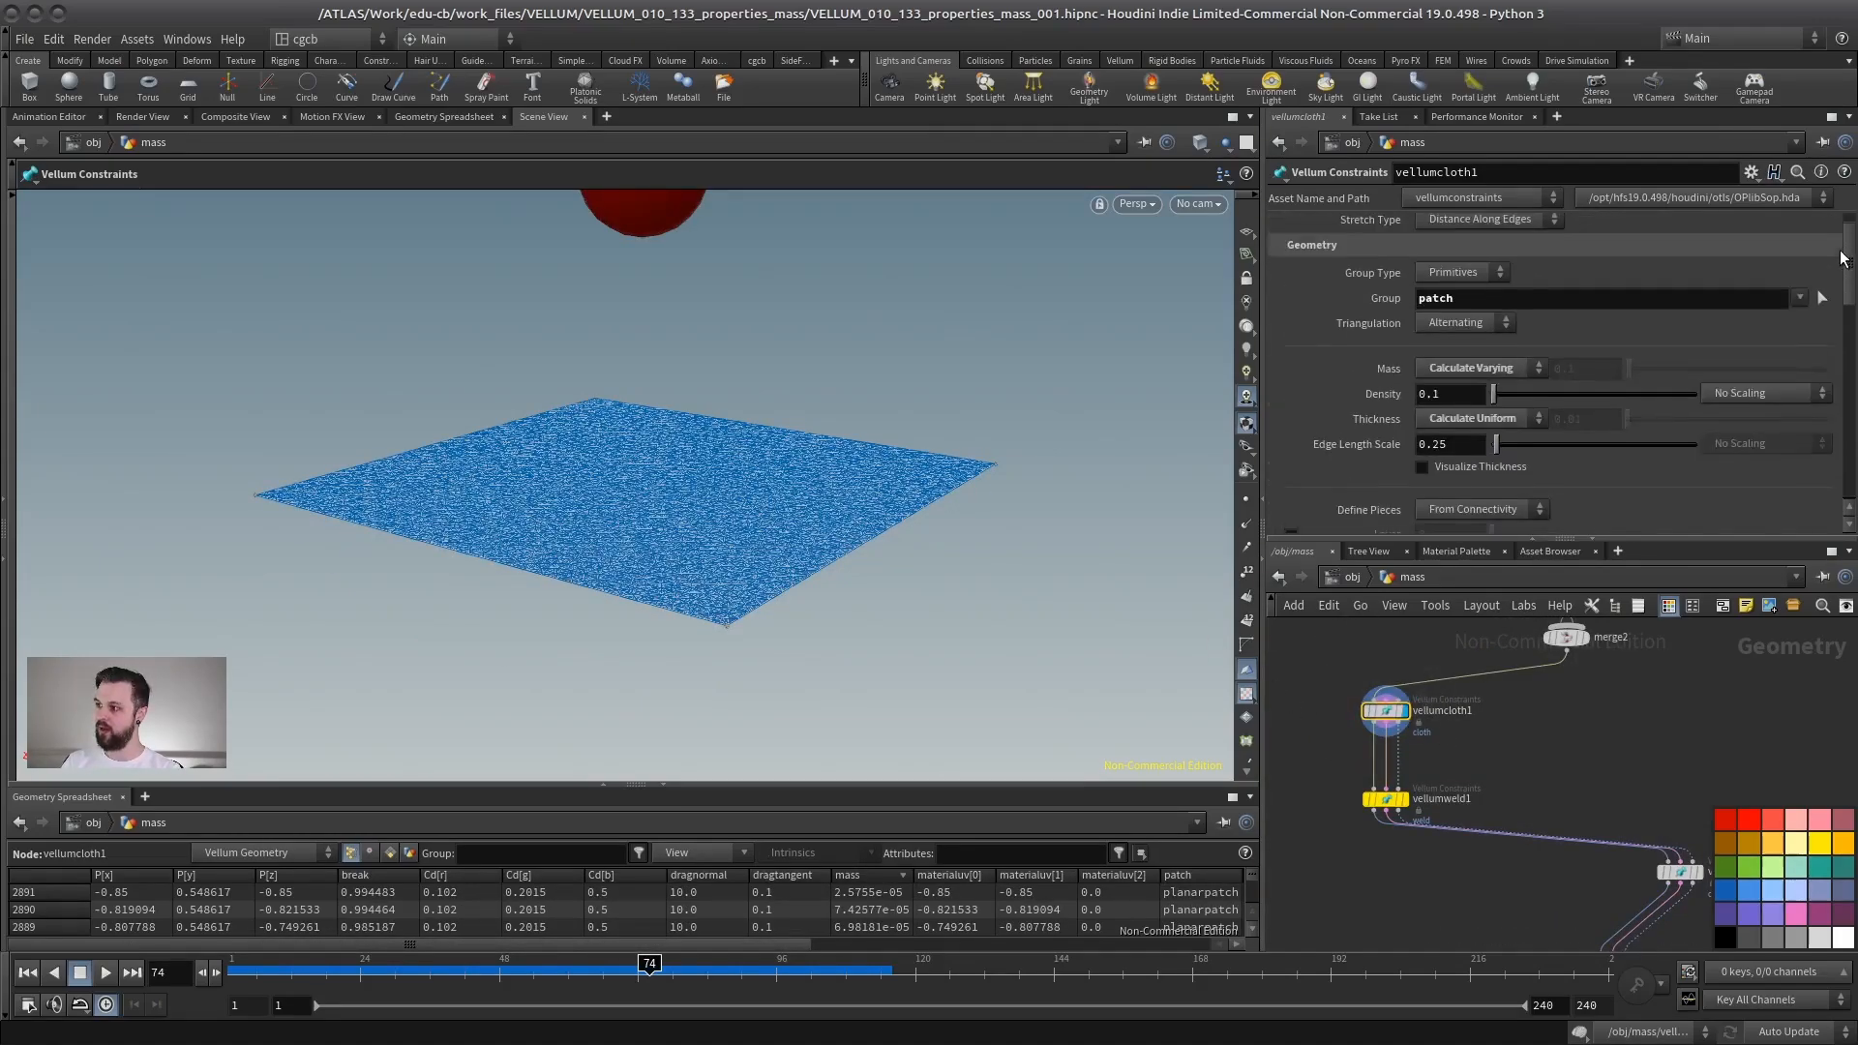
left_click_drag(703, 476, 706, 448)
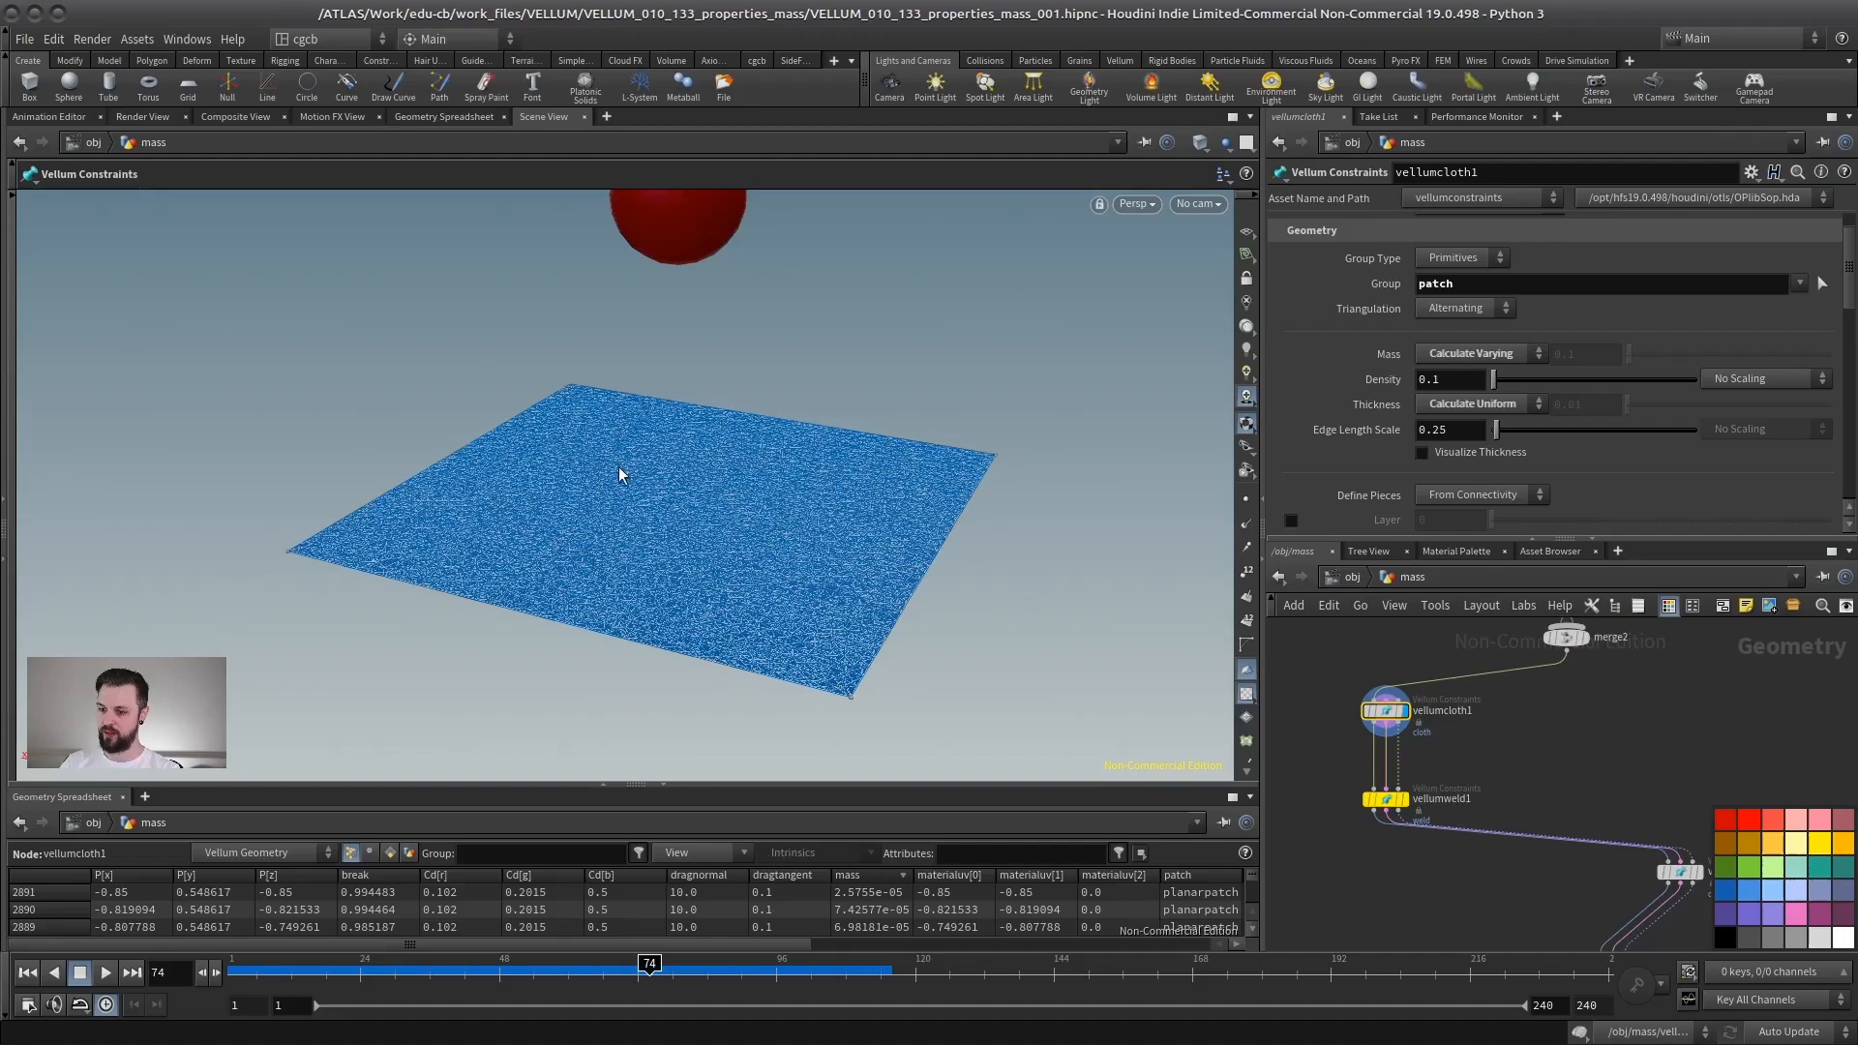
left_click_drag(416, 947, 577, 947)
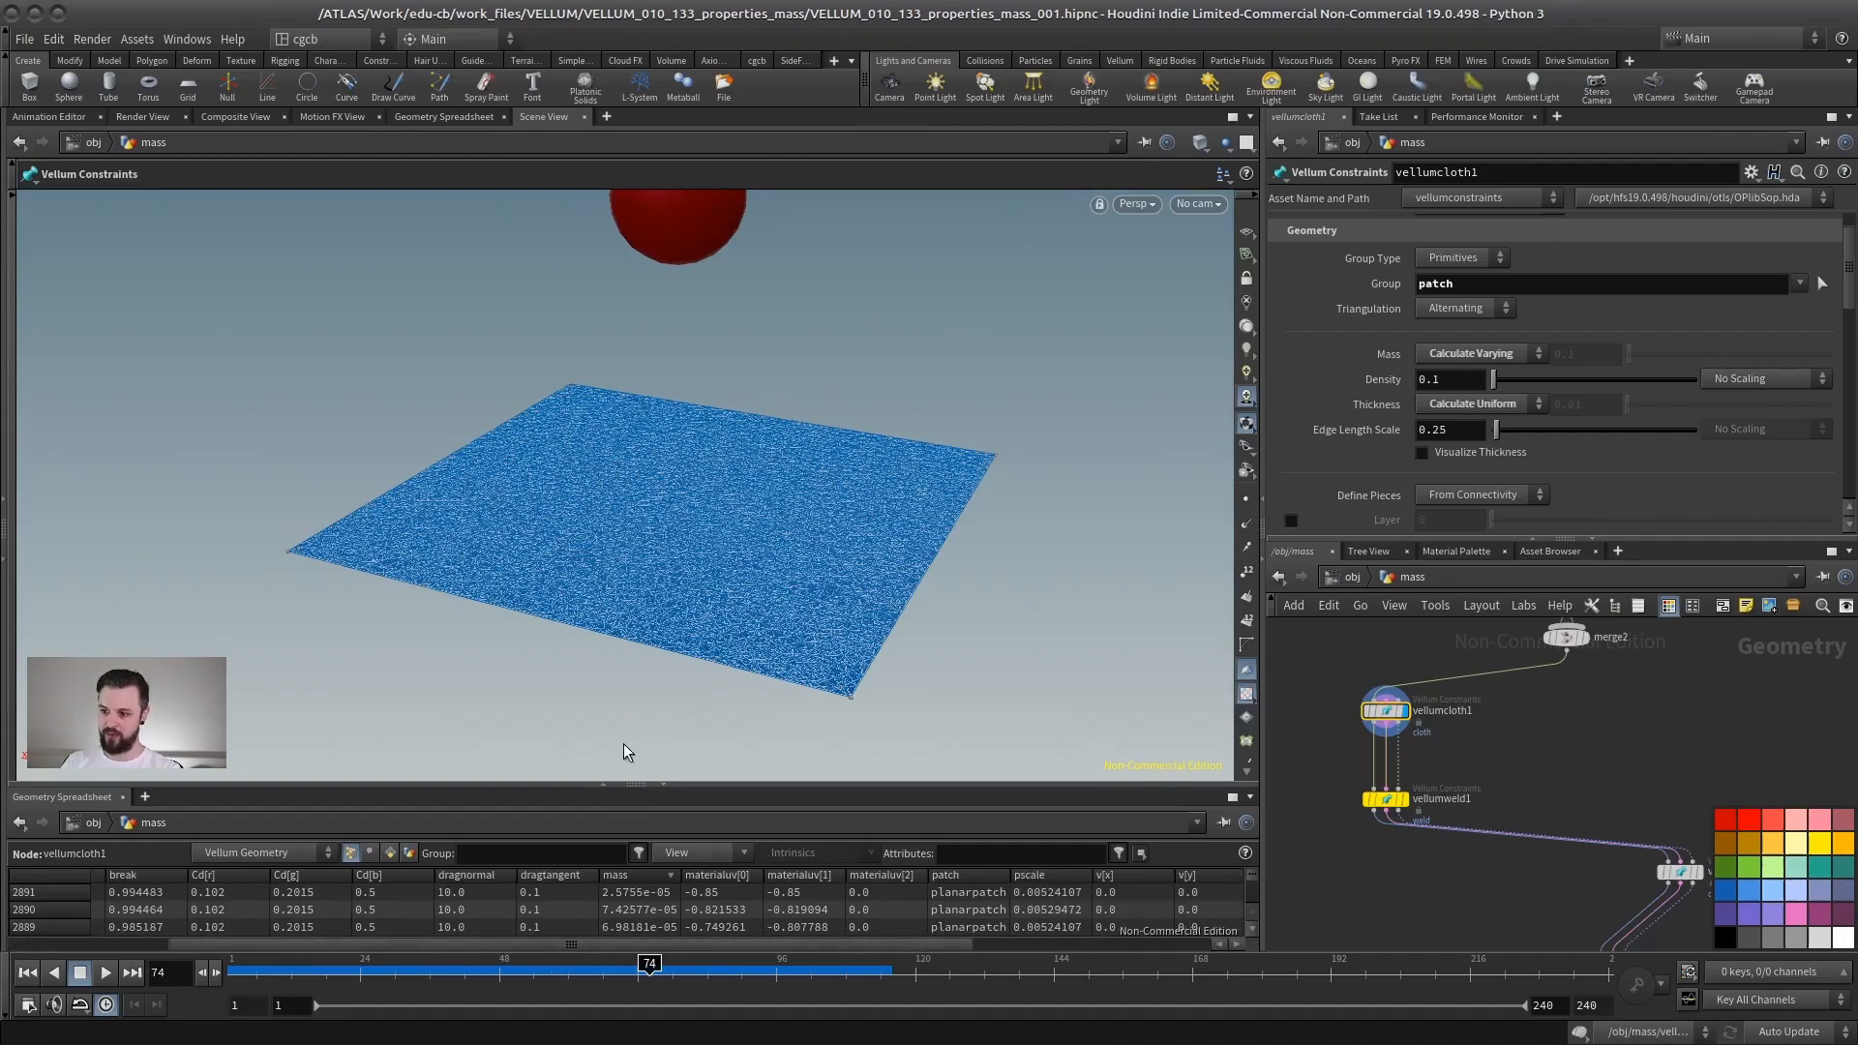
left_click_drag(661, 782, 664, 643)
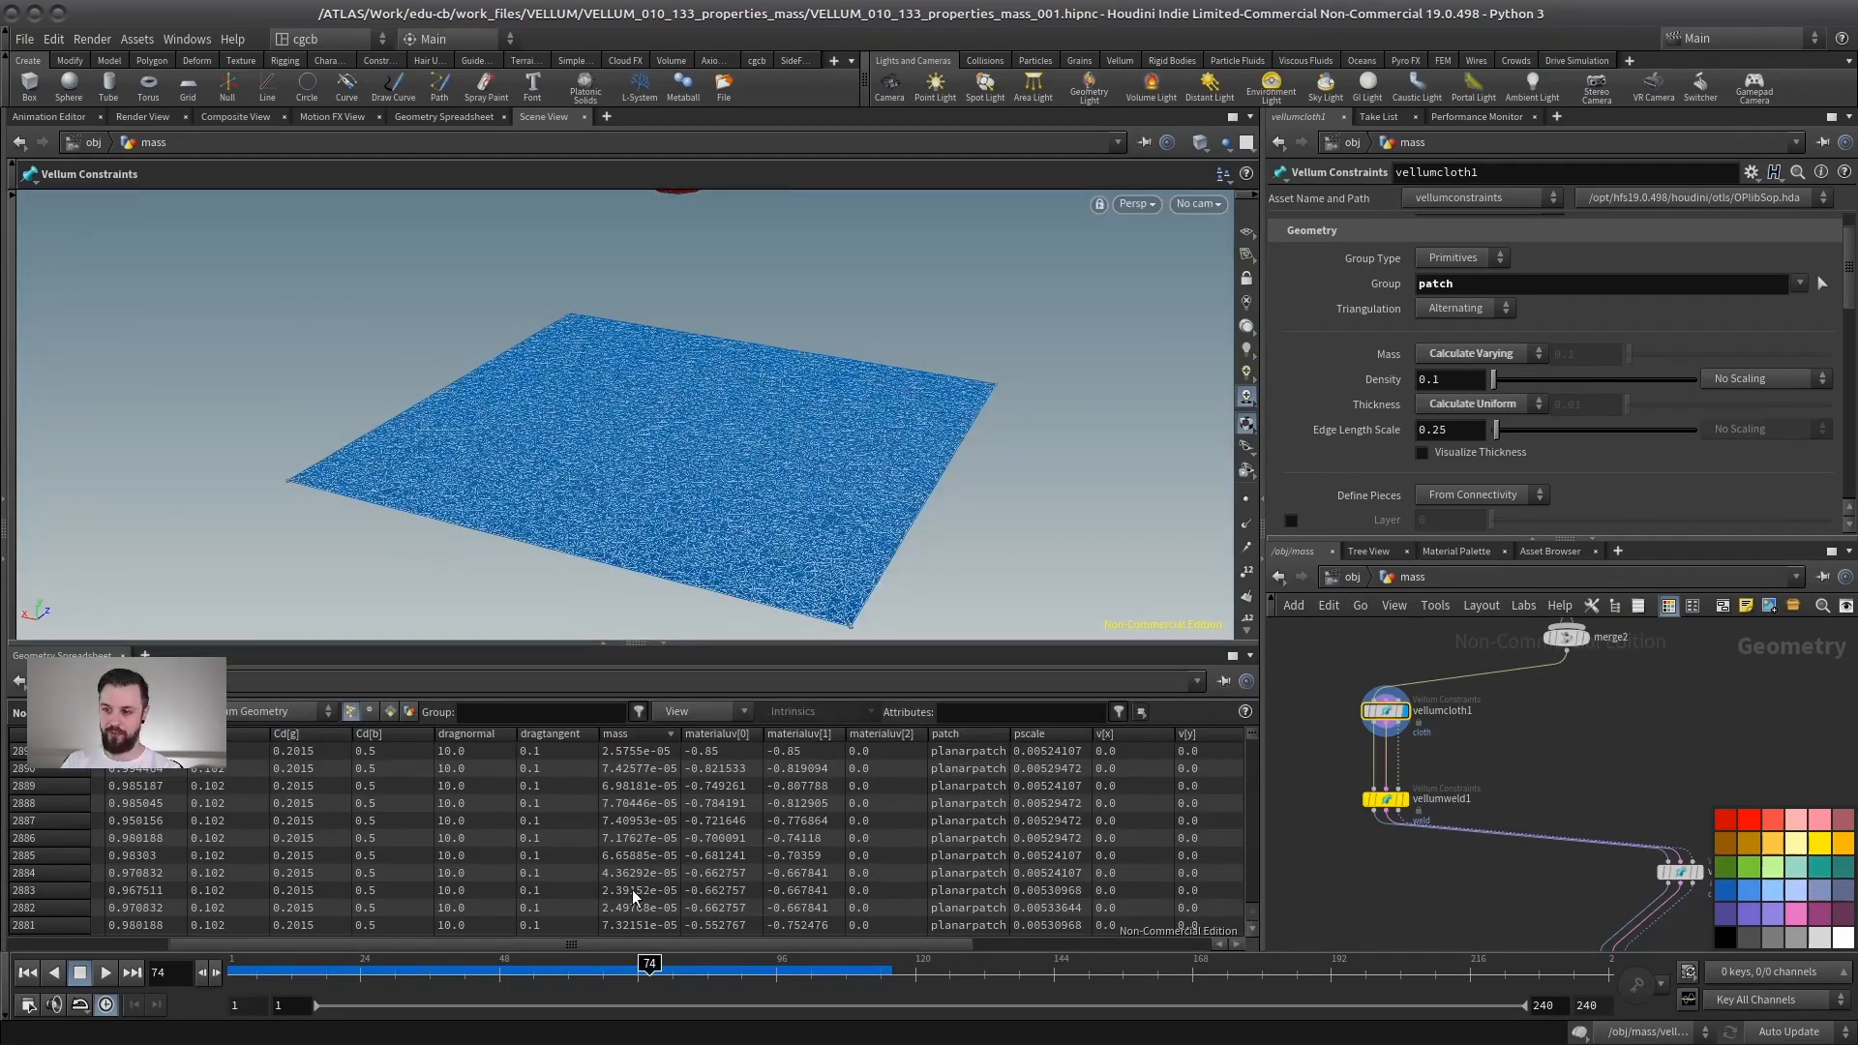
- Inspect the sphere Vellum Constraints node's mass parameters and spreadsheet attributes
middle_click_drag(1647, 799, 1408, 726)
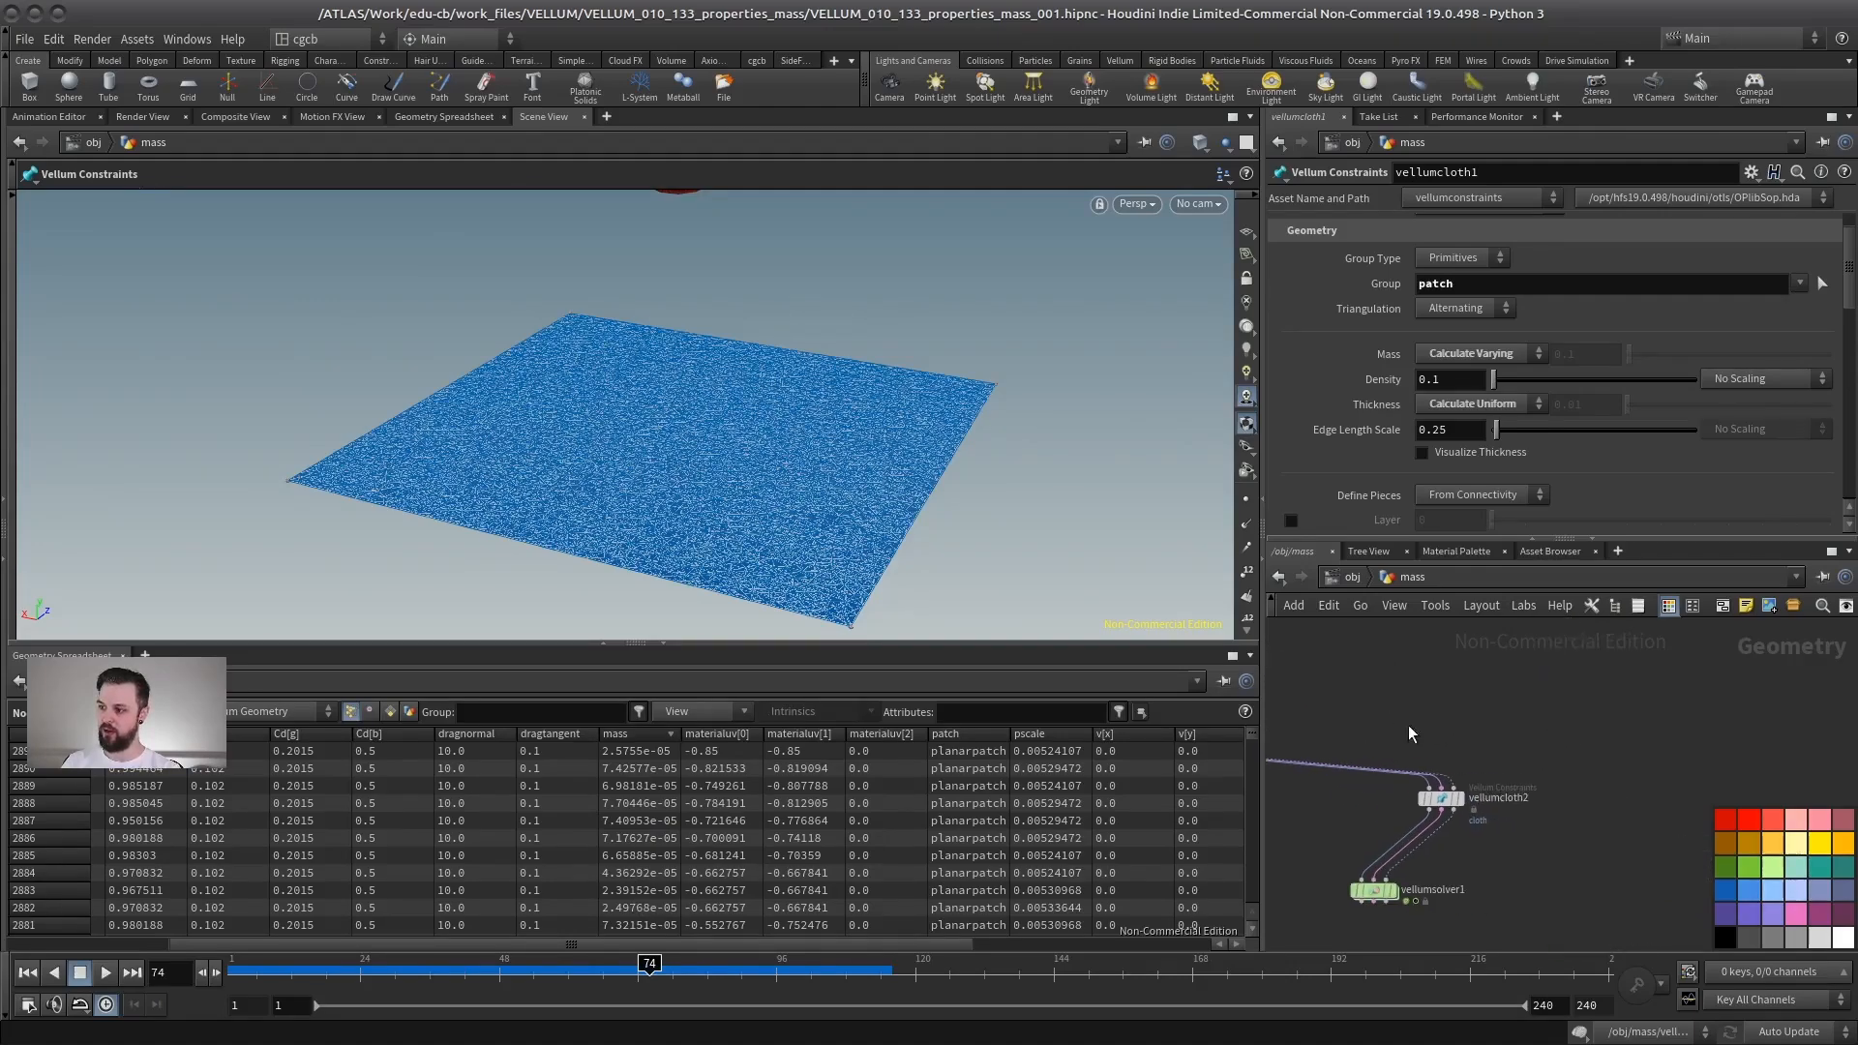
left_click(1441, 798)
key("Escape")
left_click_drag(655, 419, 725, 418)
middle_click_drag(724, 418, 706, 401, "alt")
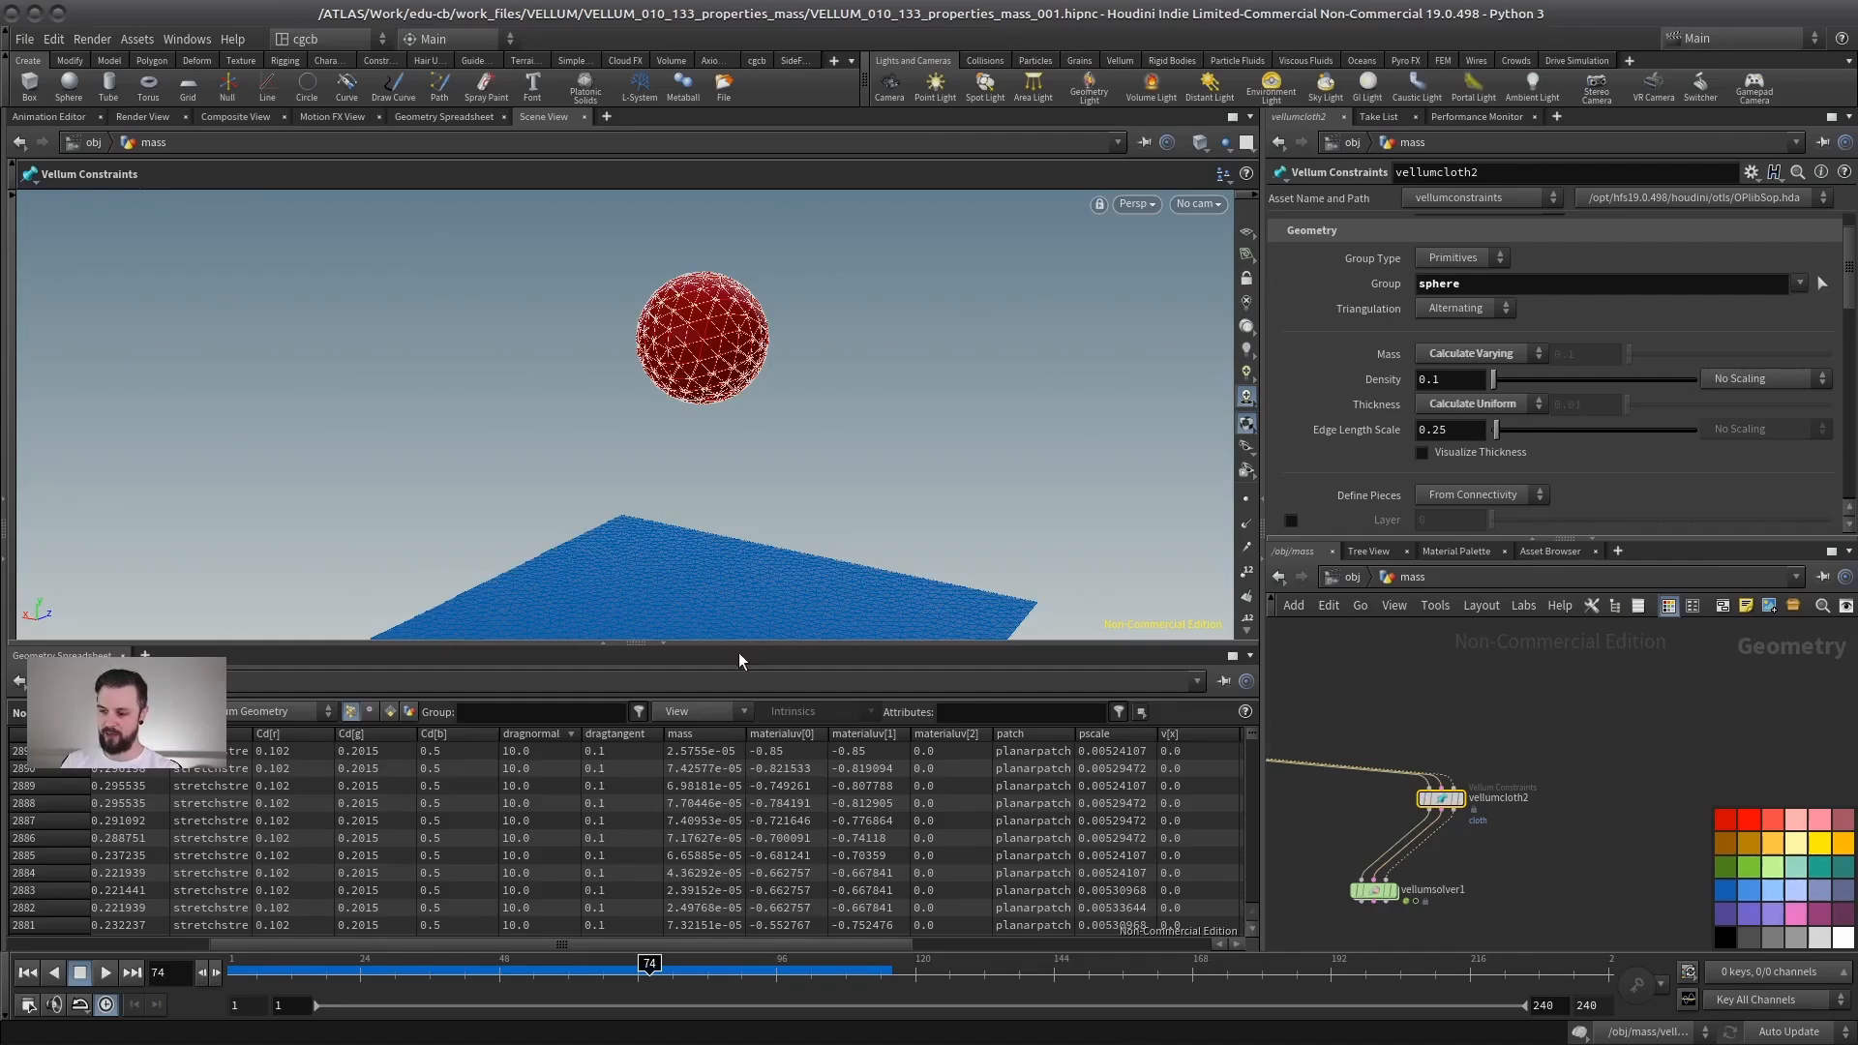
left_click_drag(743, 643, 741, 786)
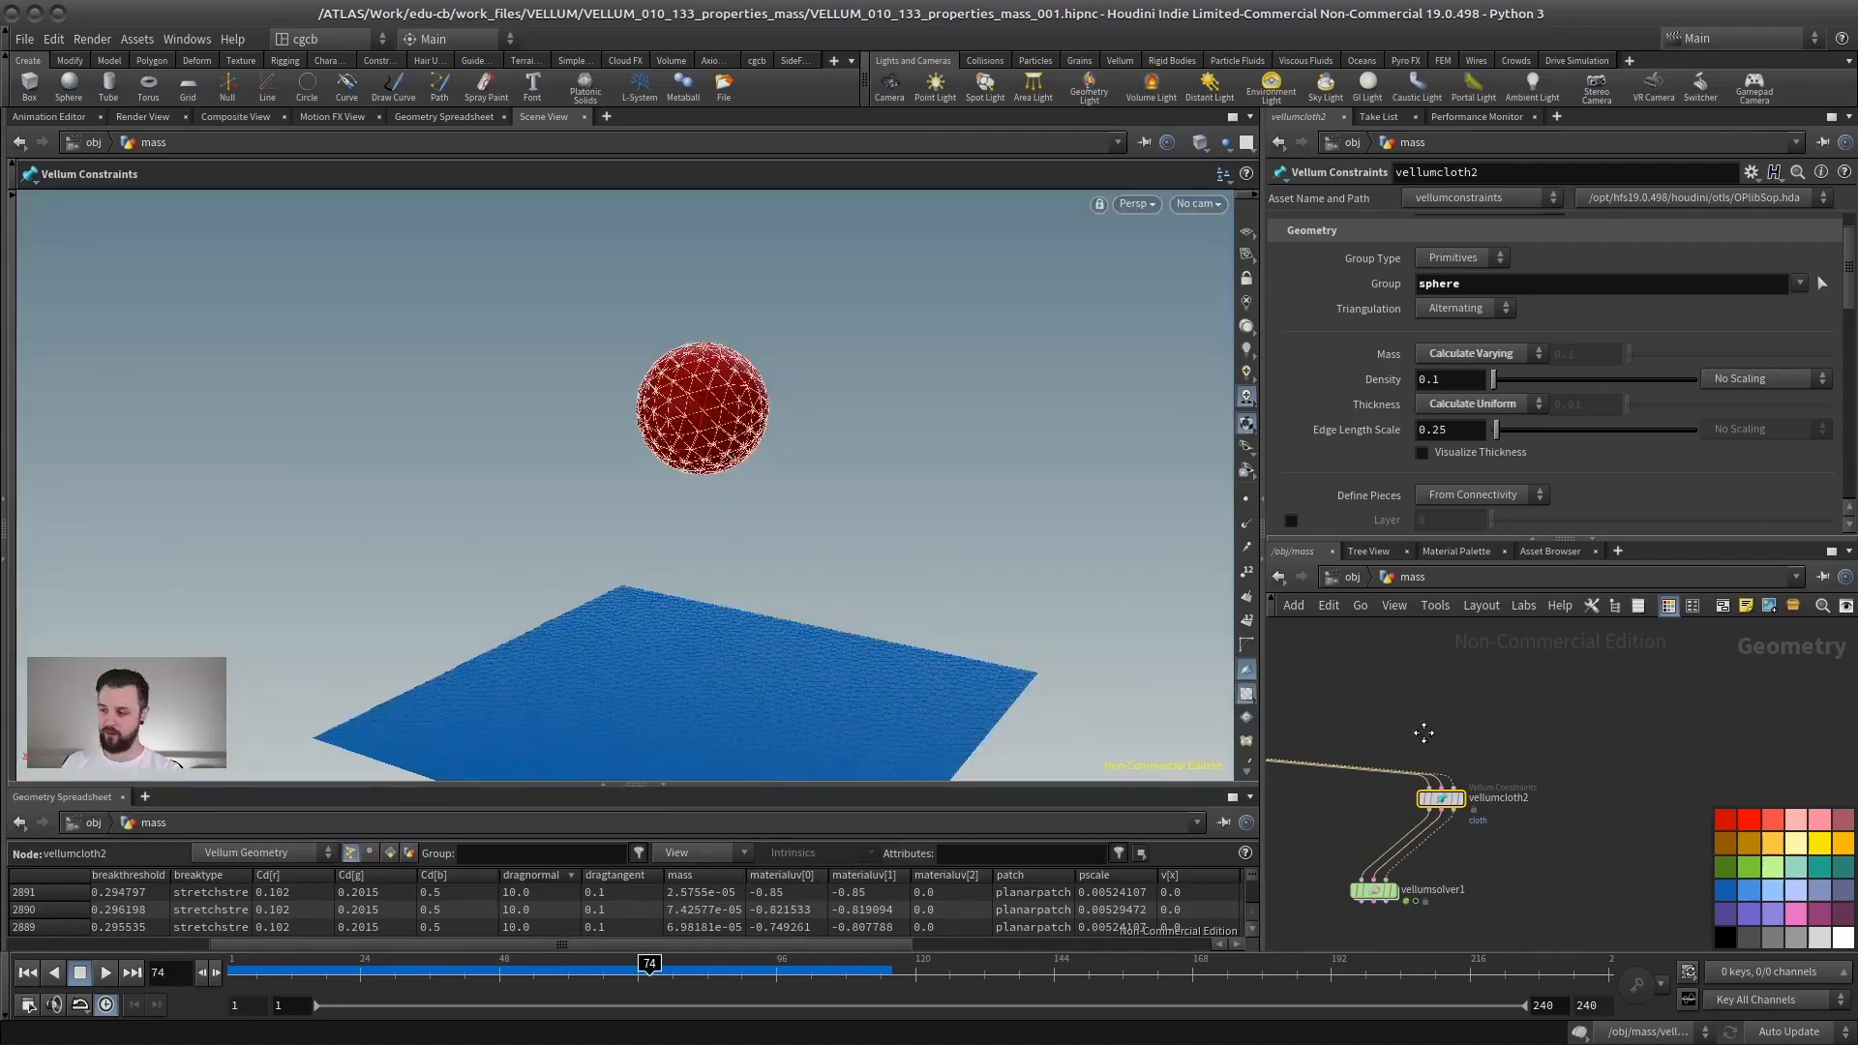
middle_click_drag(1423, 733, 1443, 780)
- Set Mass to Unchanged on both the cloth and the sphere Vellum Constraints nodes
left_click(1355, 748)
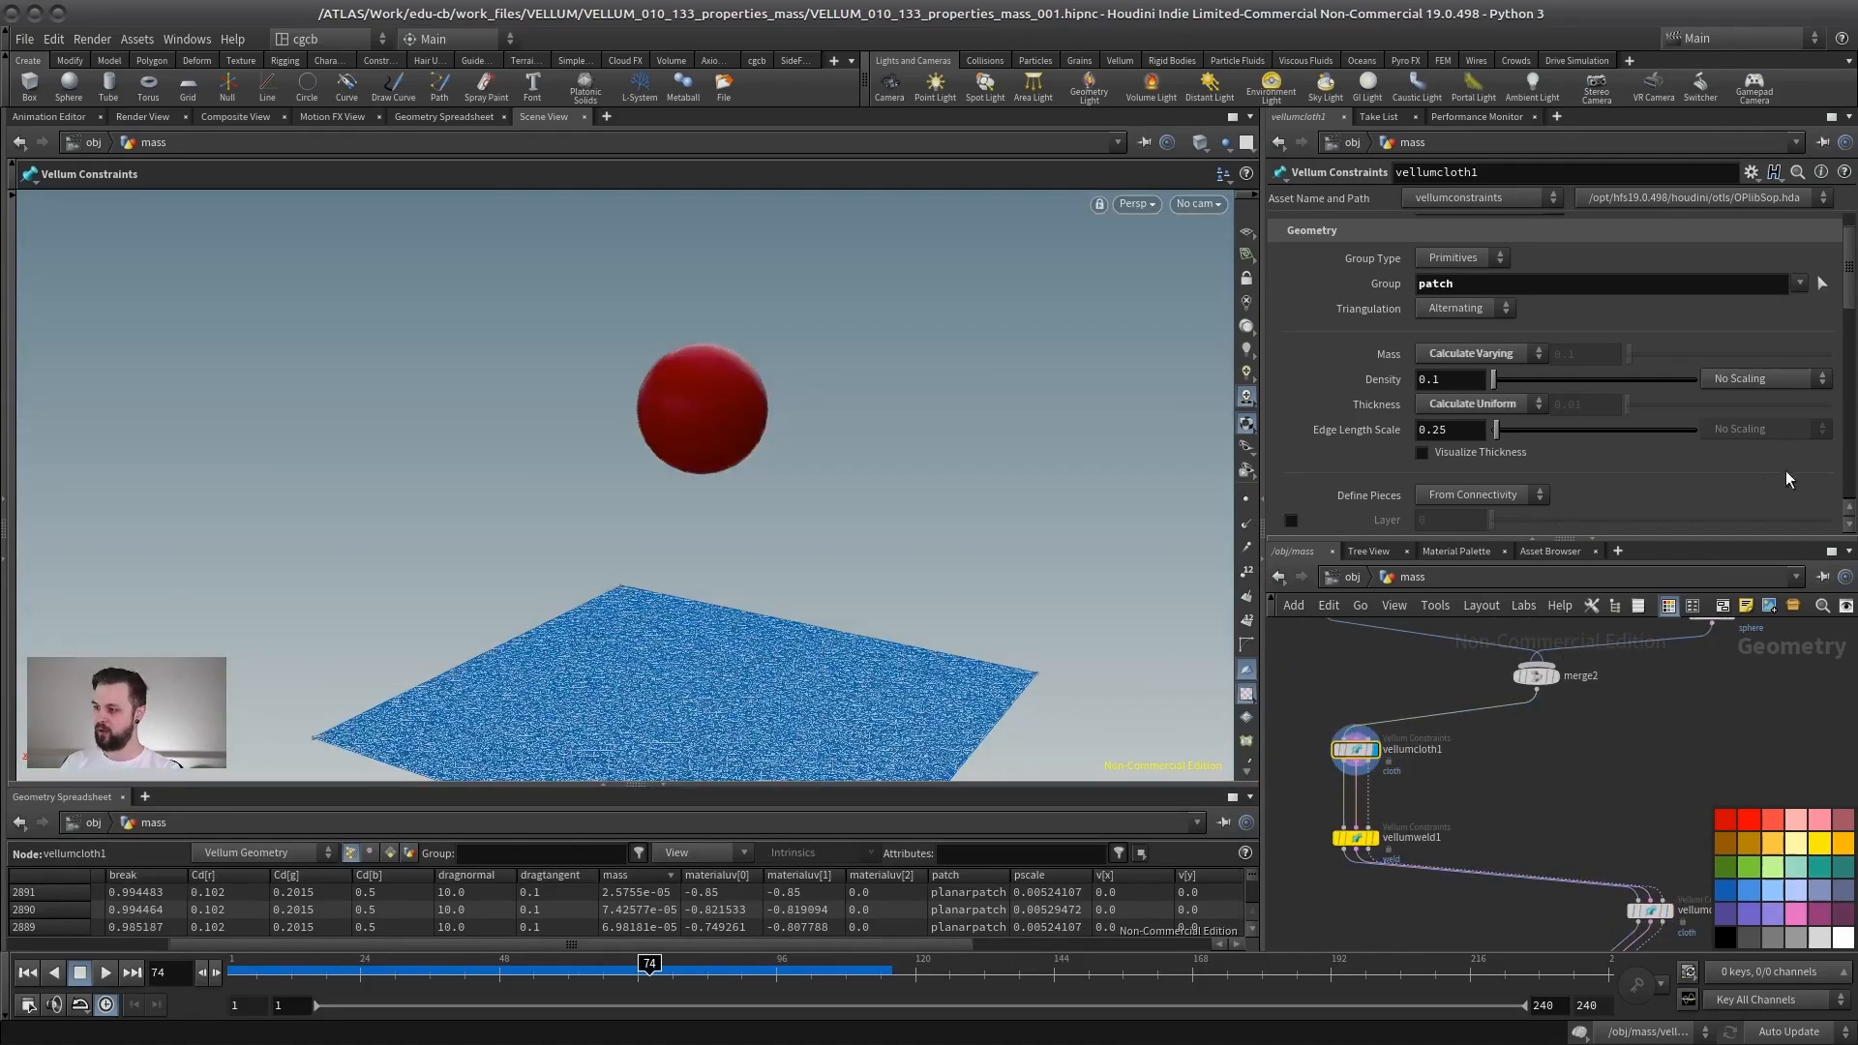
left_click_drag(1572, 539, 1576, 692)
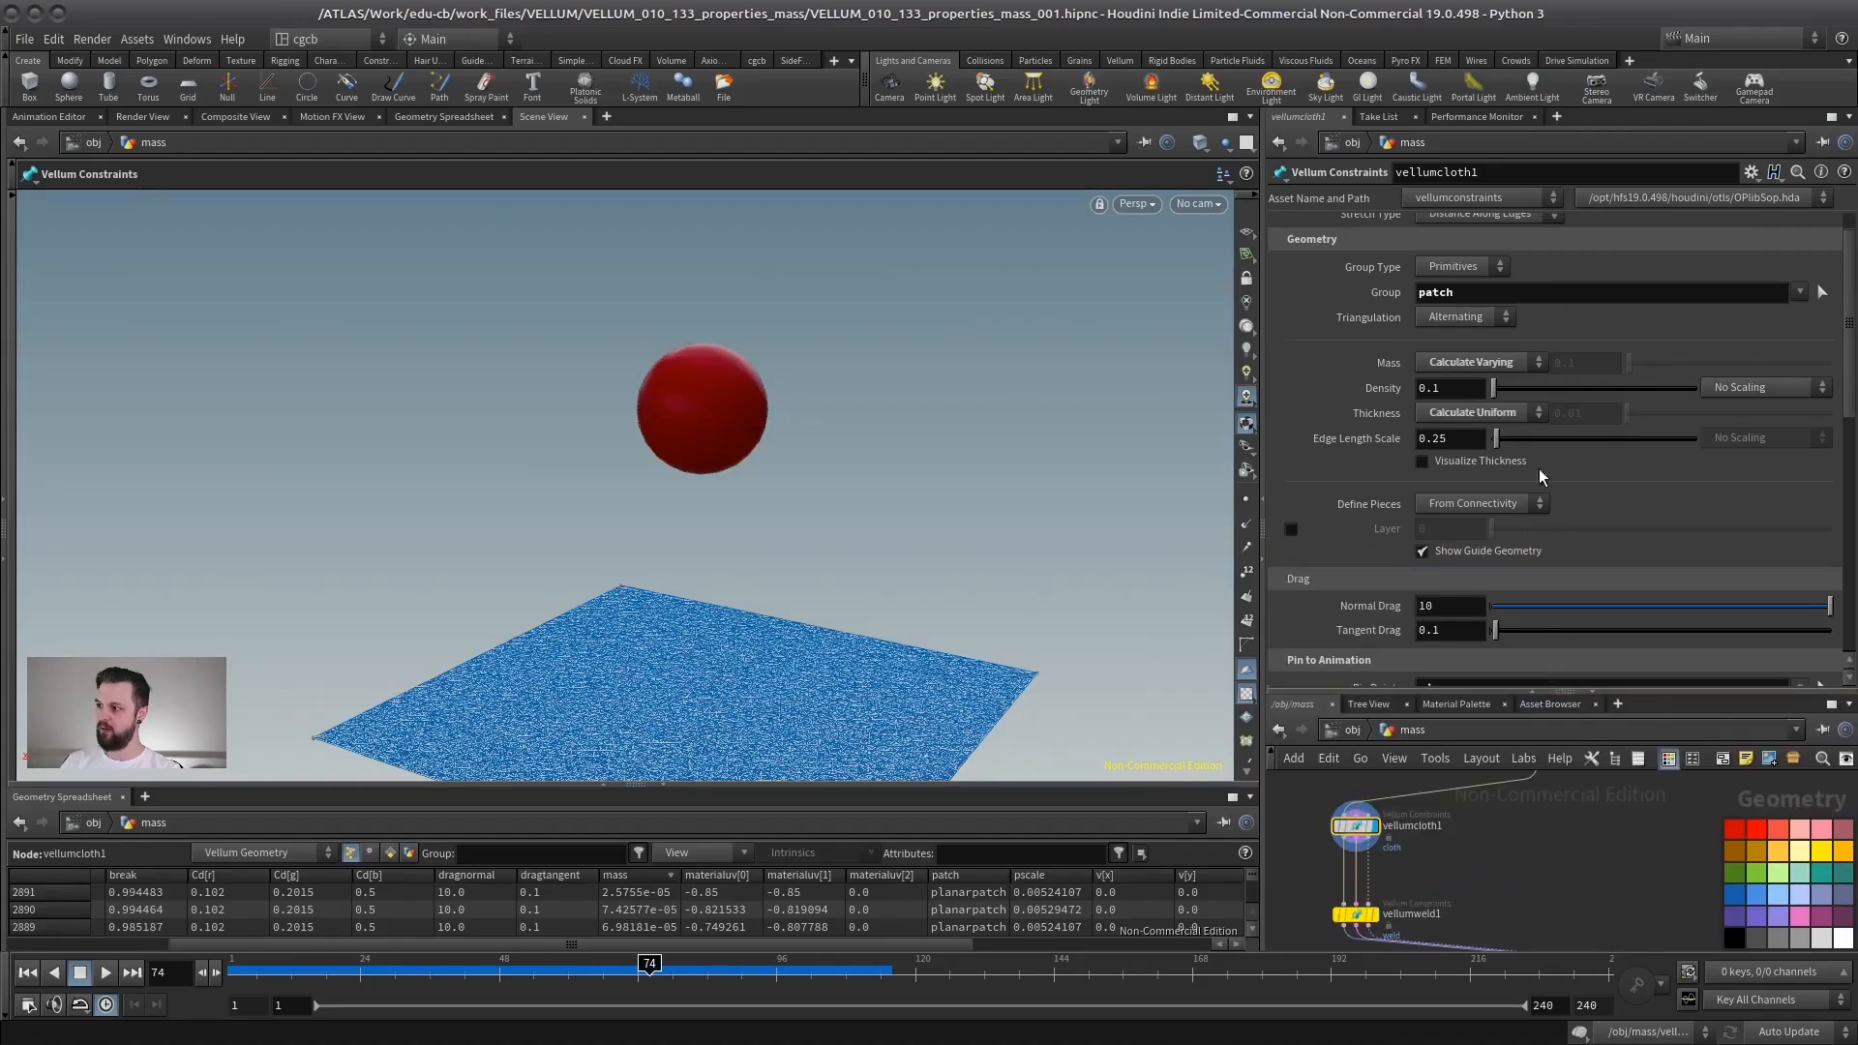
scroll(1548, 377, "up", 2)
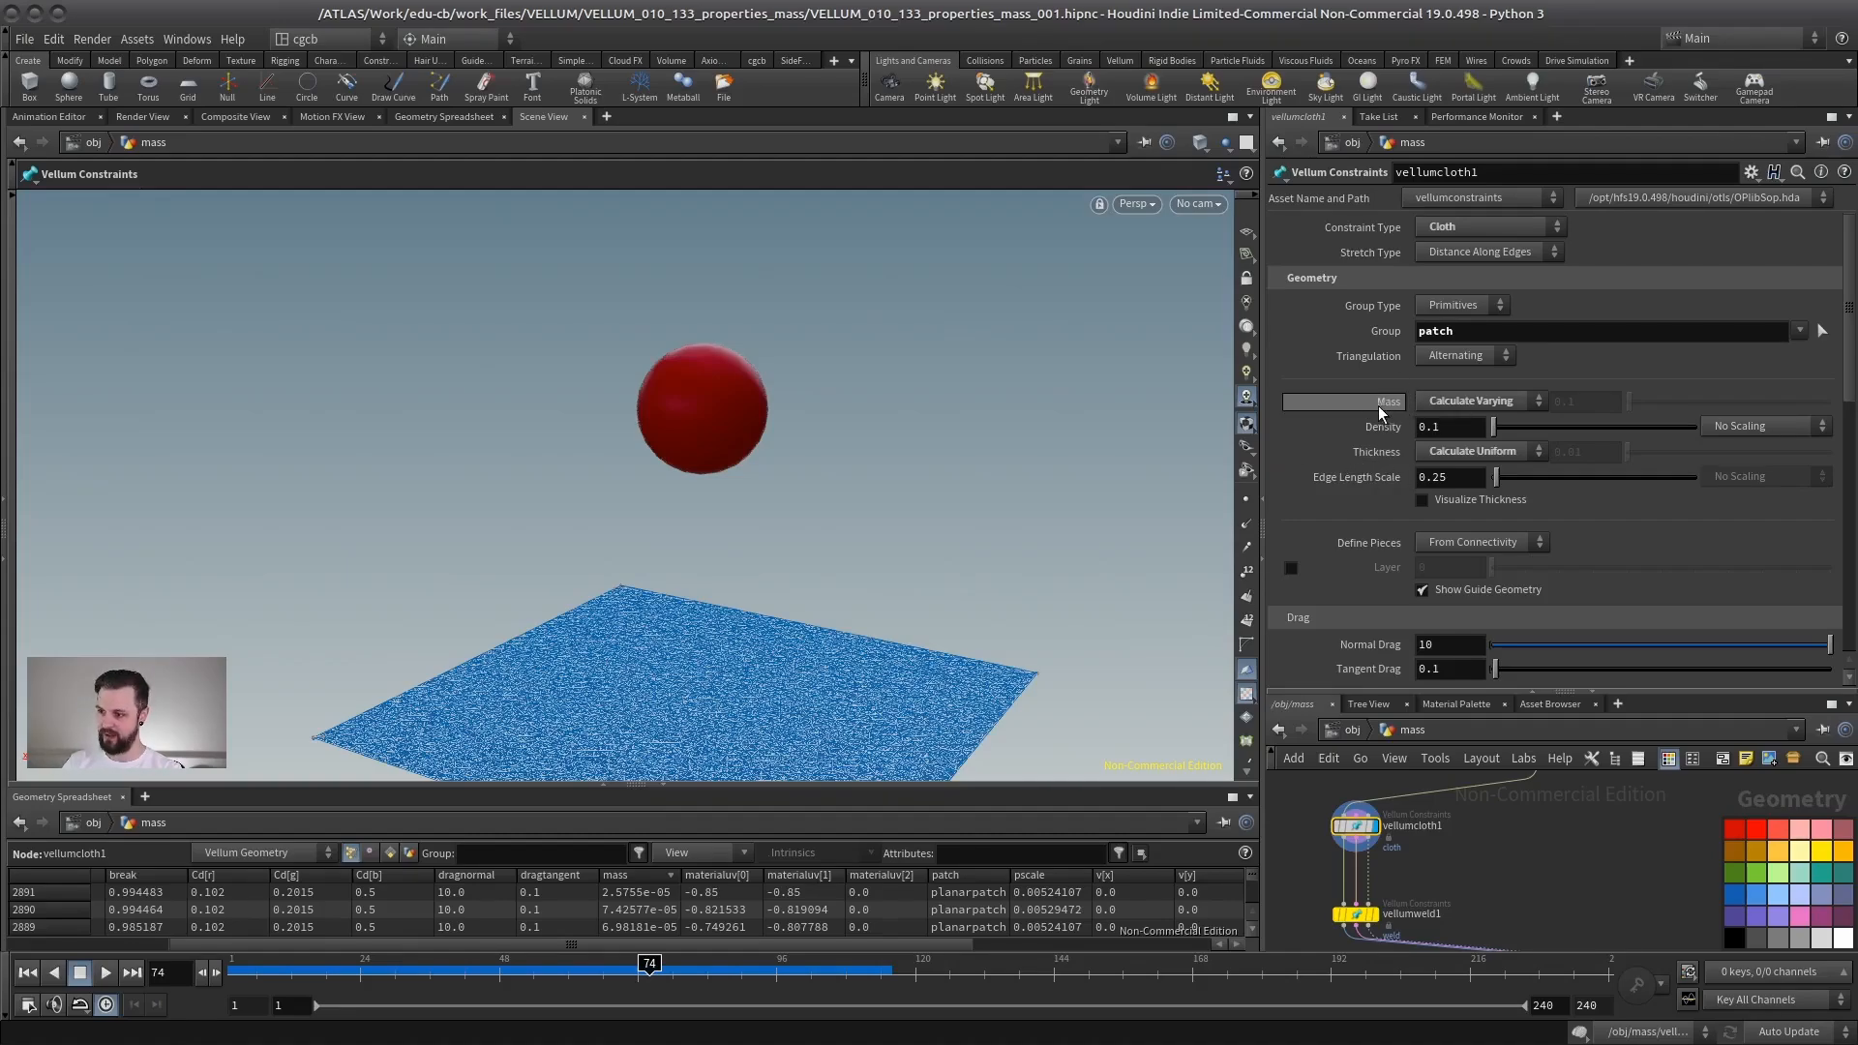
left_click(1448, 402)
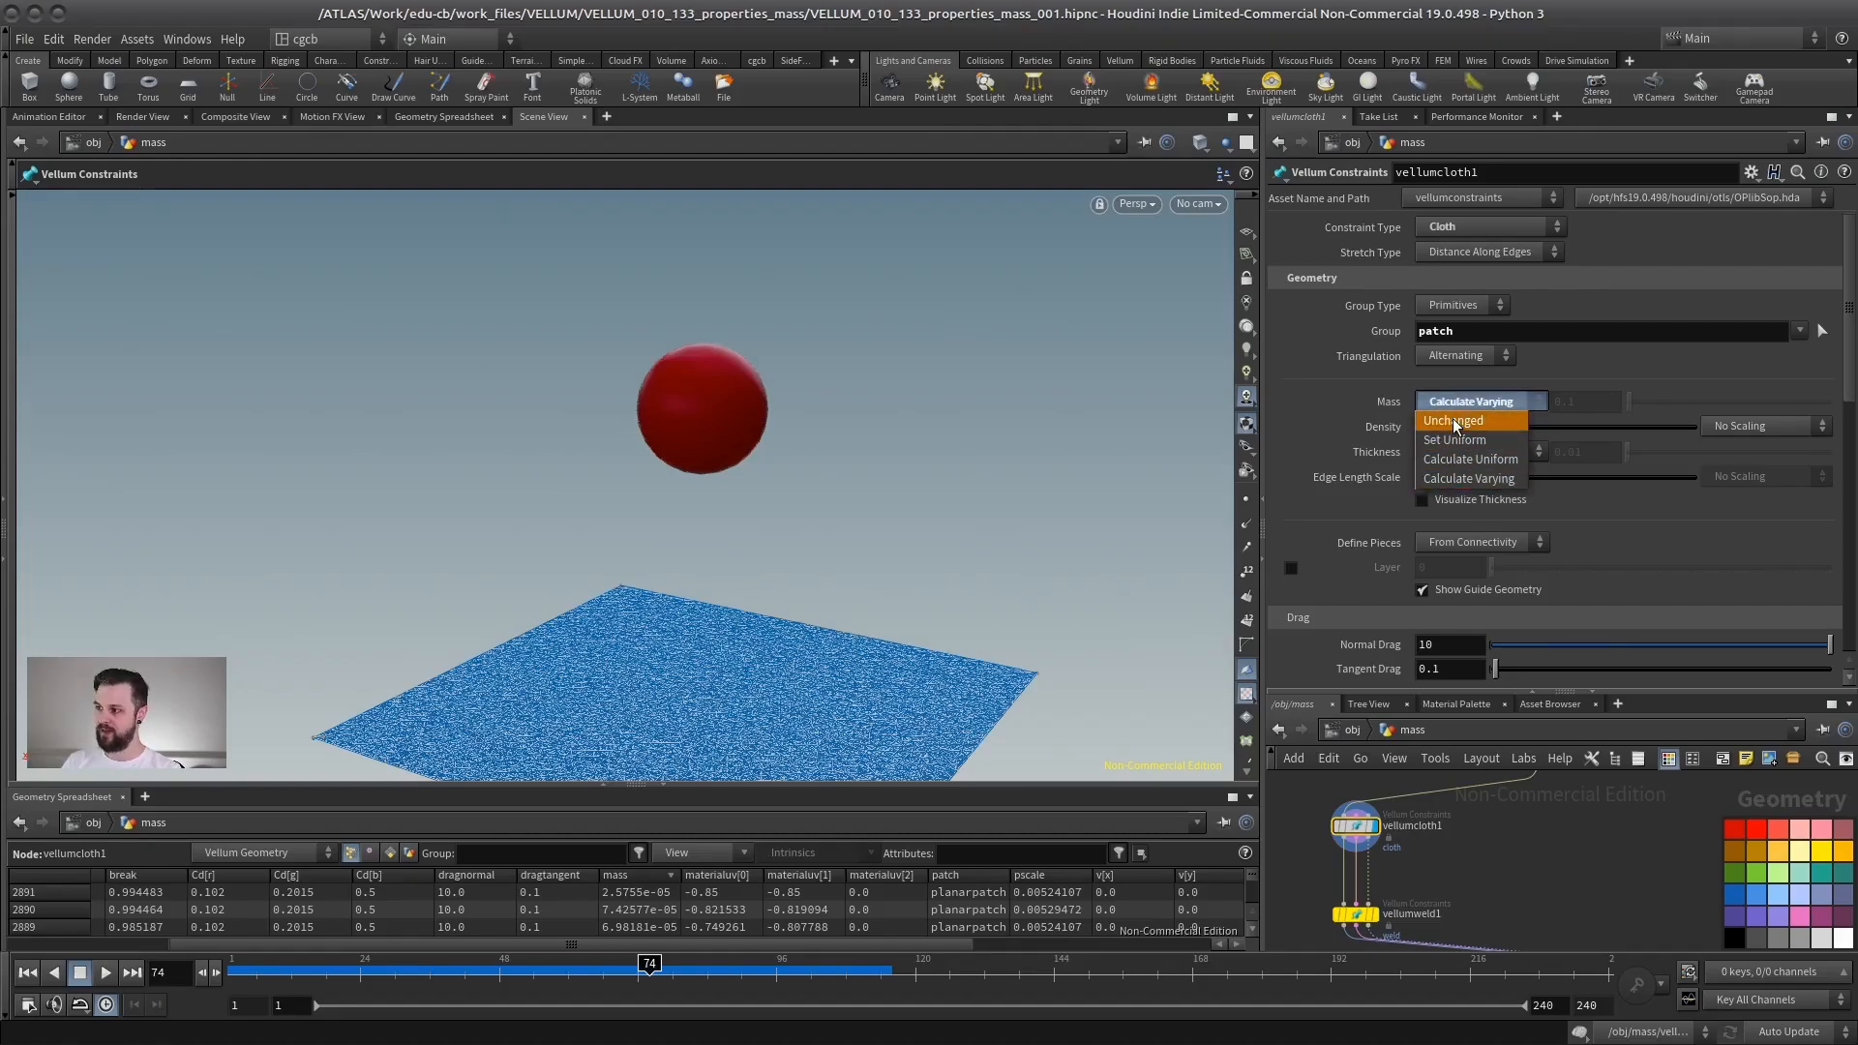
left_click(1457, 422)
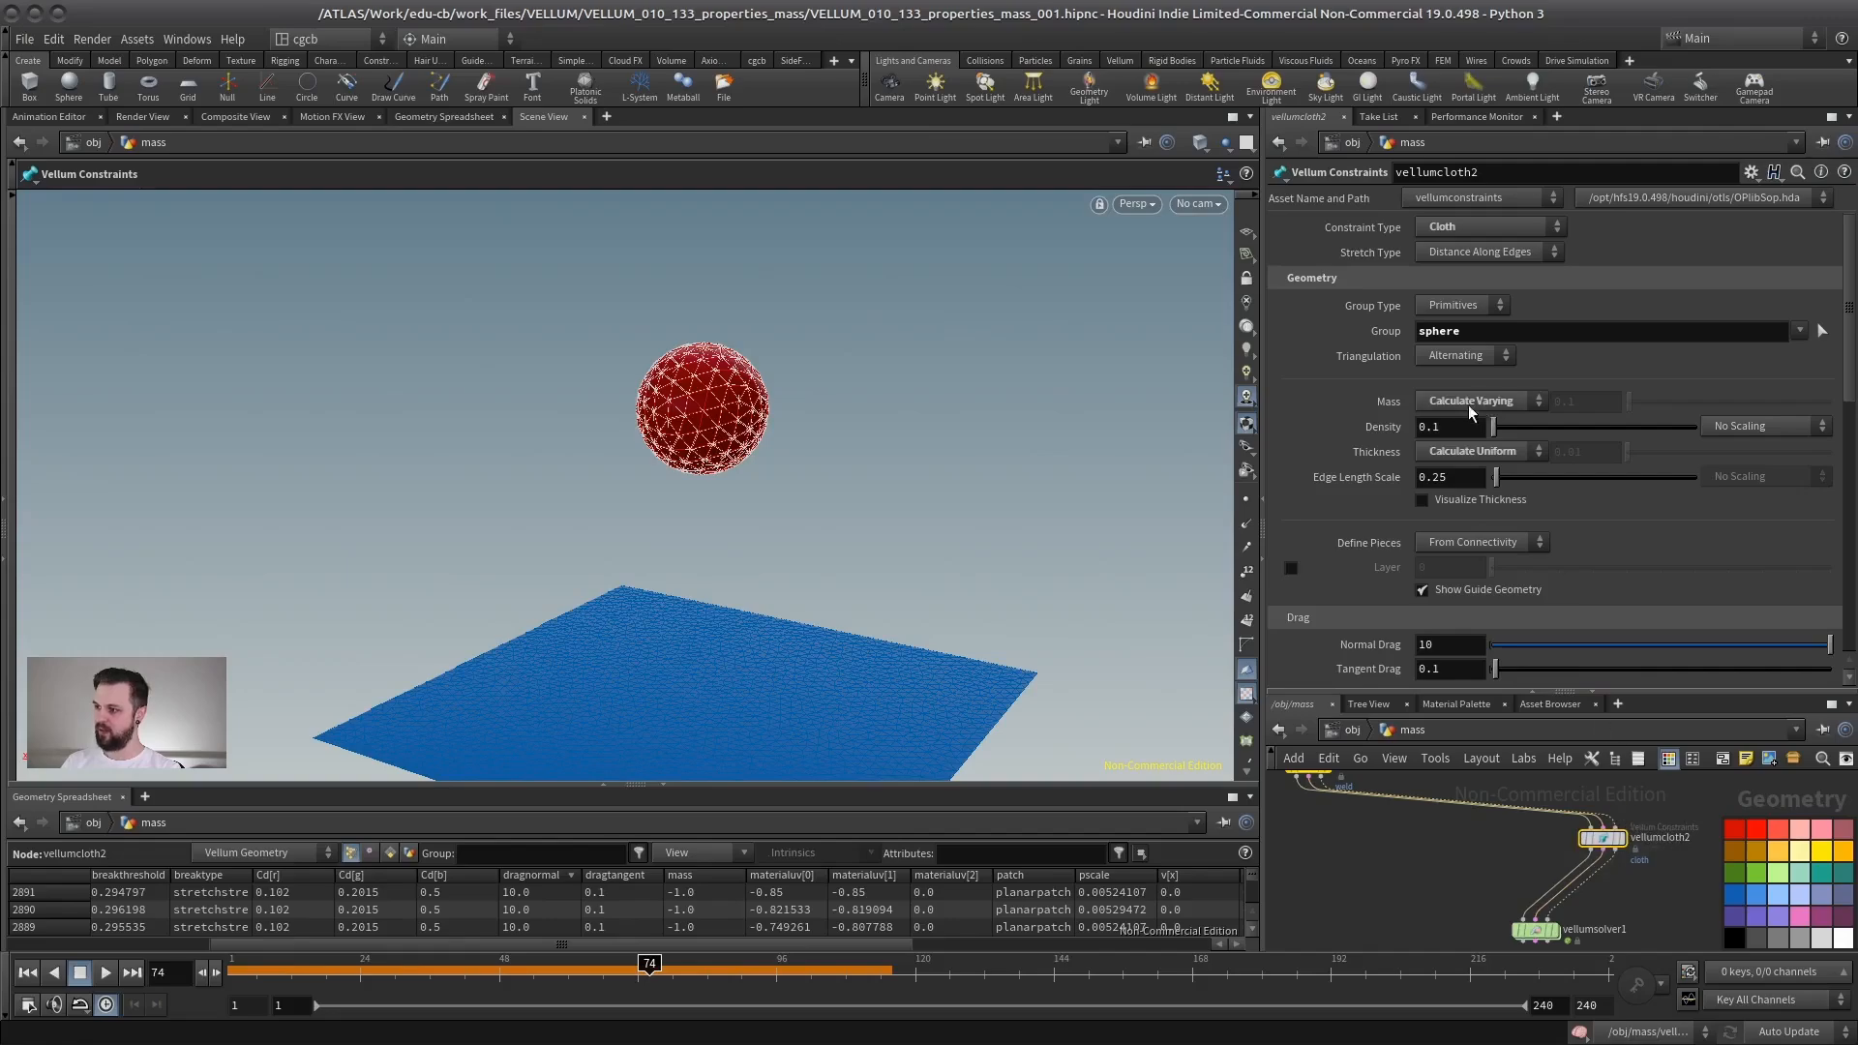
left_click(1466, 402)
left_click(1464, 425)
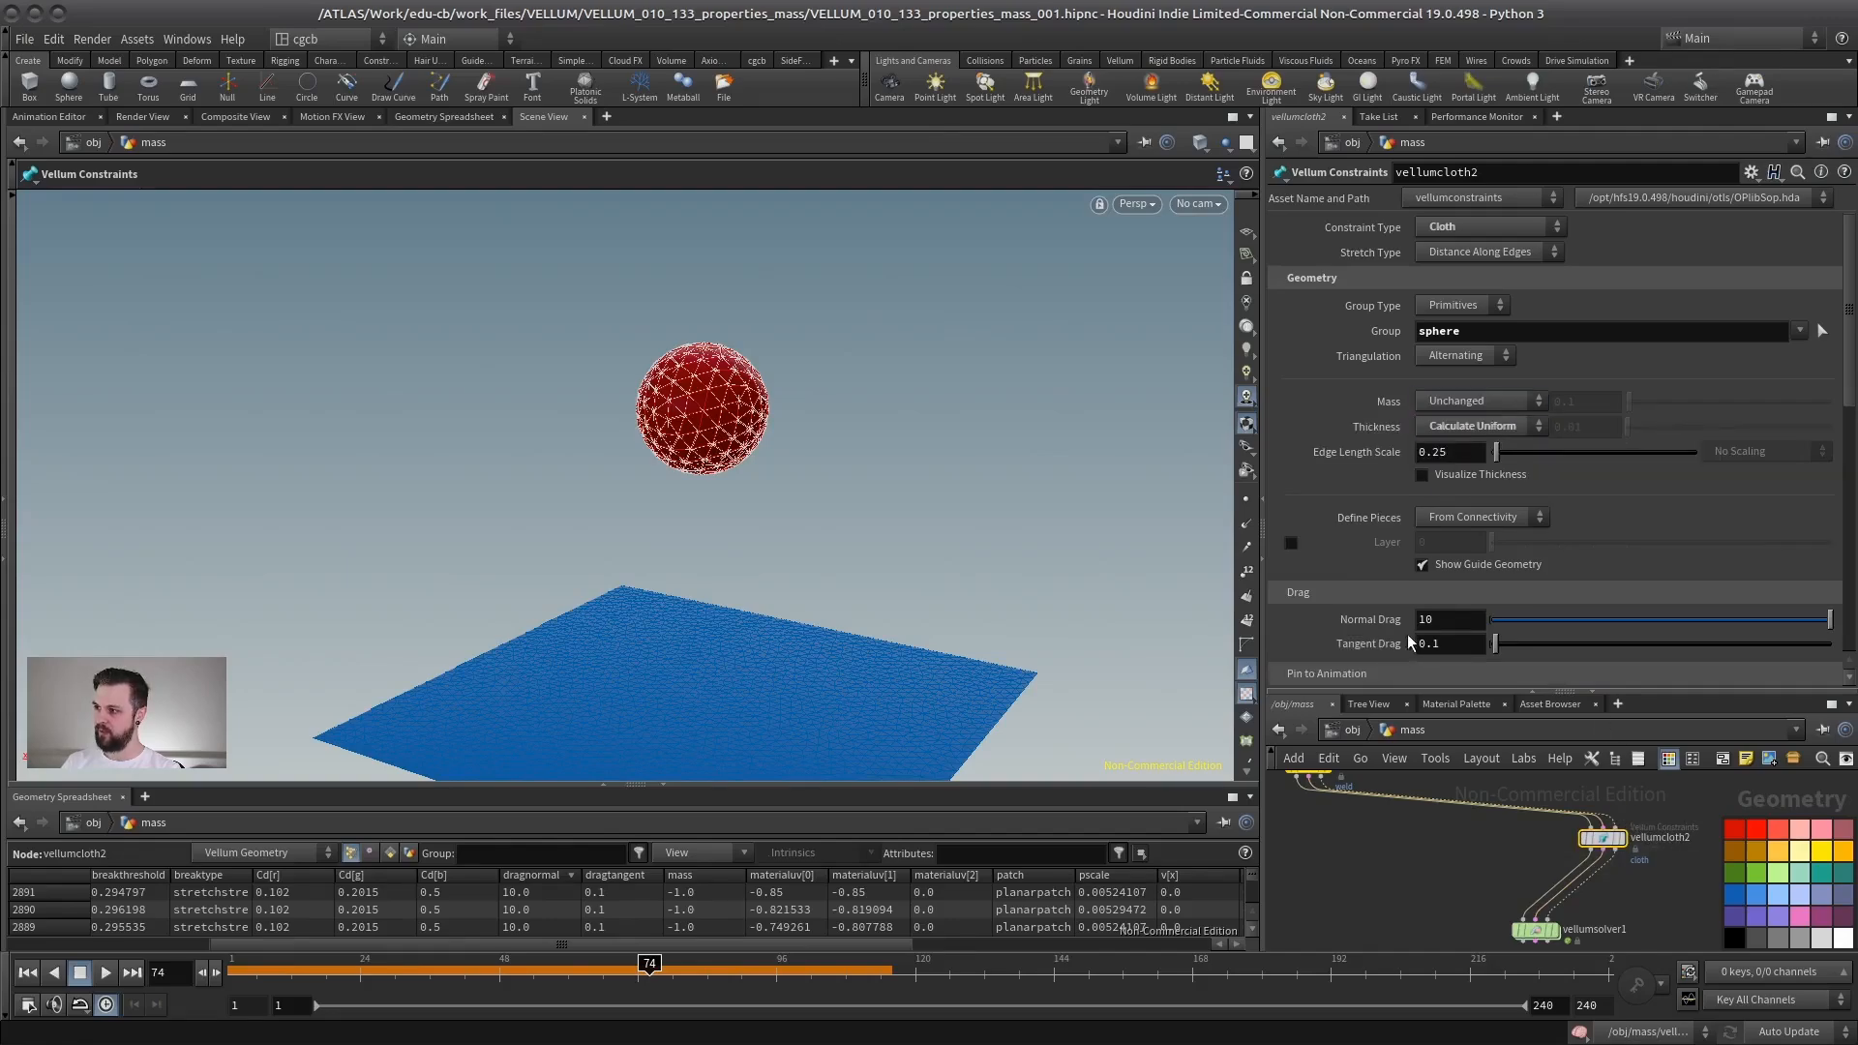
- Rewind and examine the mass attribute values of the sphere constraint geometry in the spreadsheet
left_click(27, 972)
left_click_drag(803, 786, 765, 465)
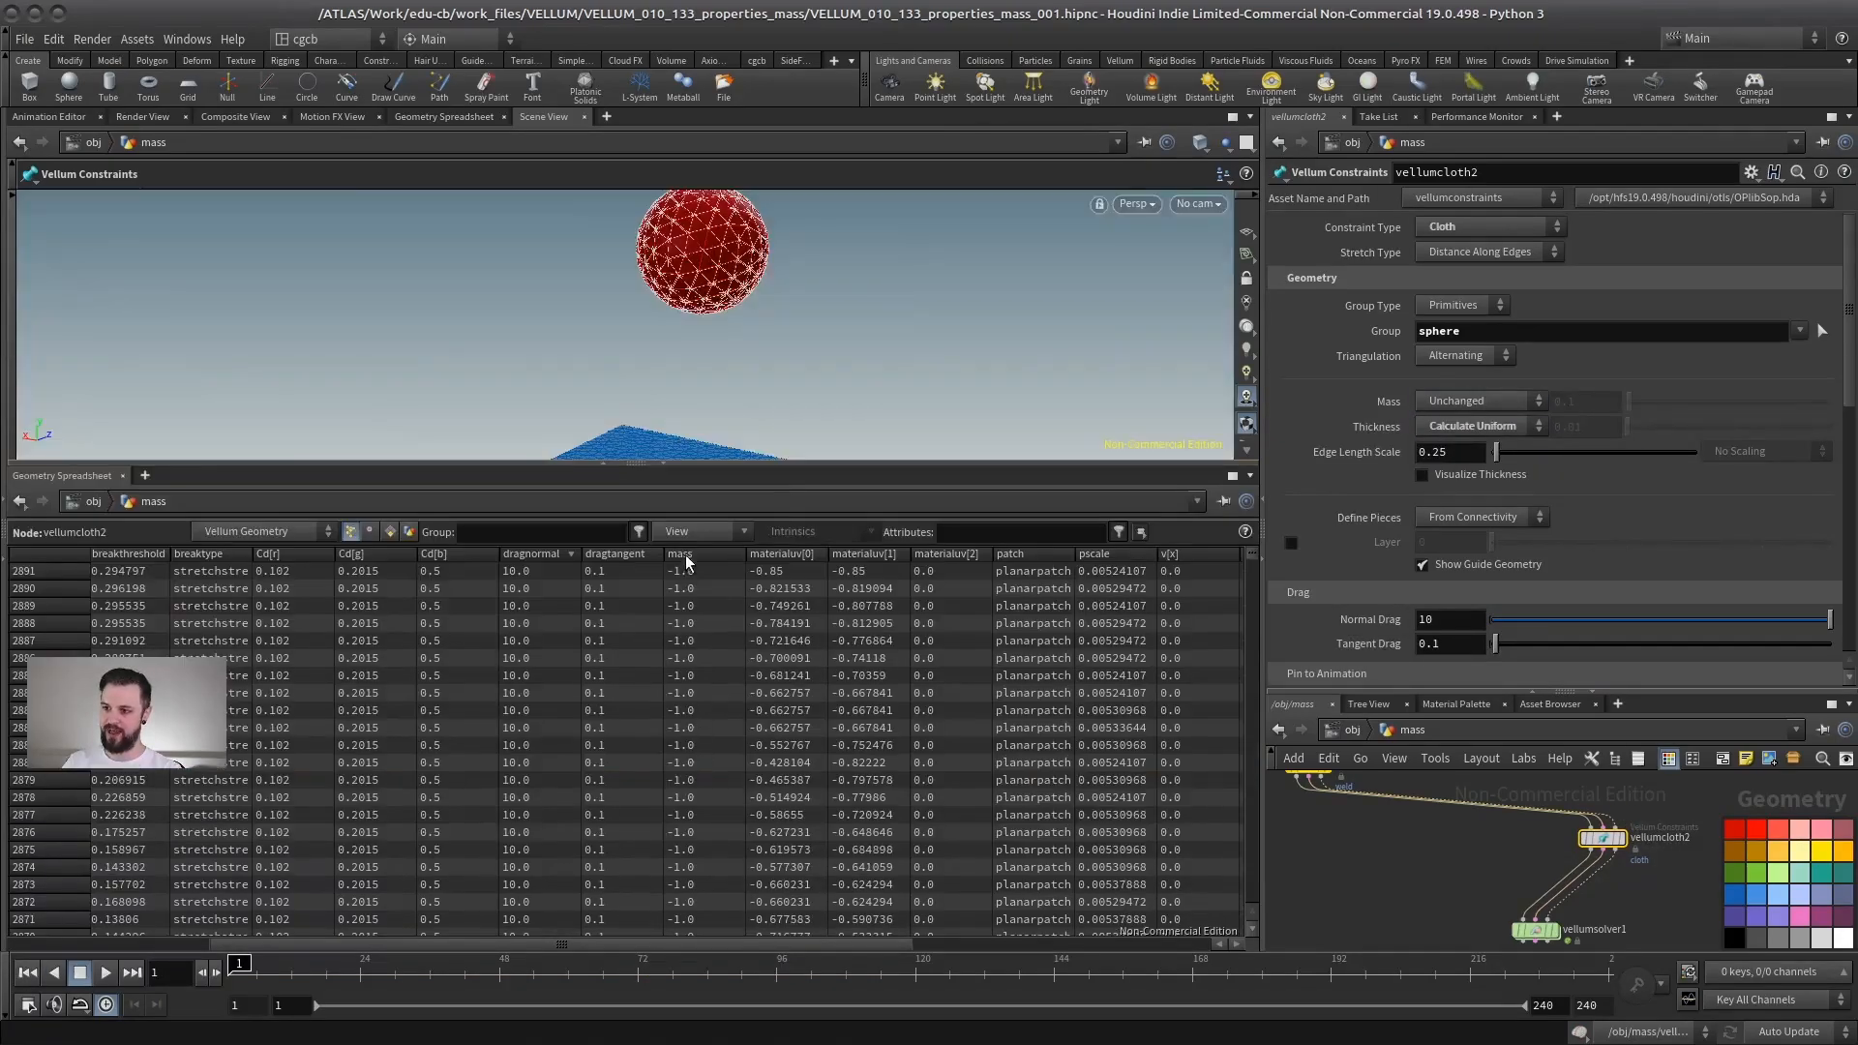
left_click(718, 556)
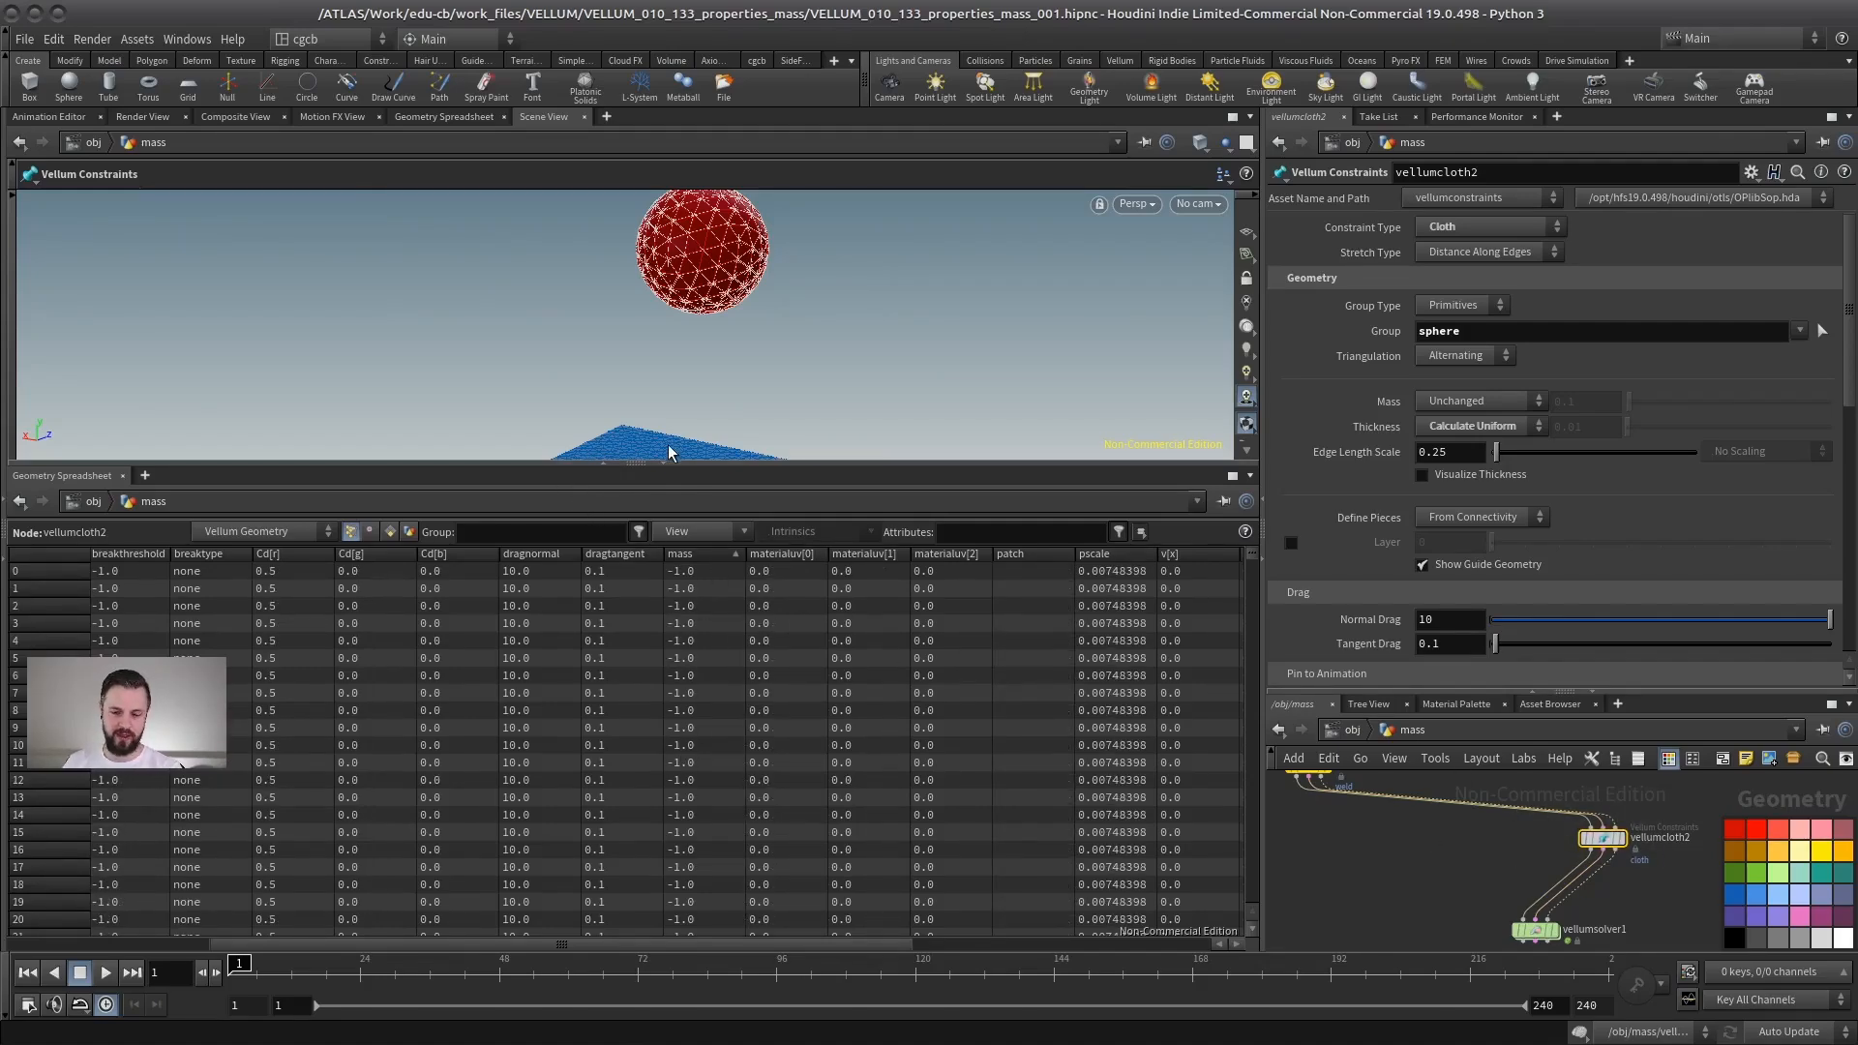
left_click_drag(702, 467, 699, 636)
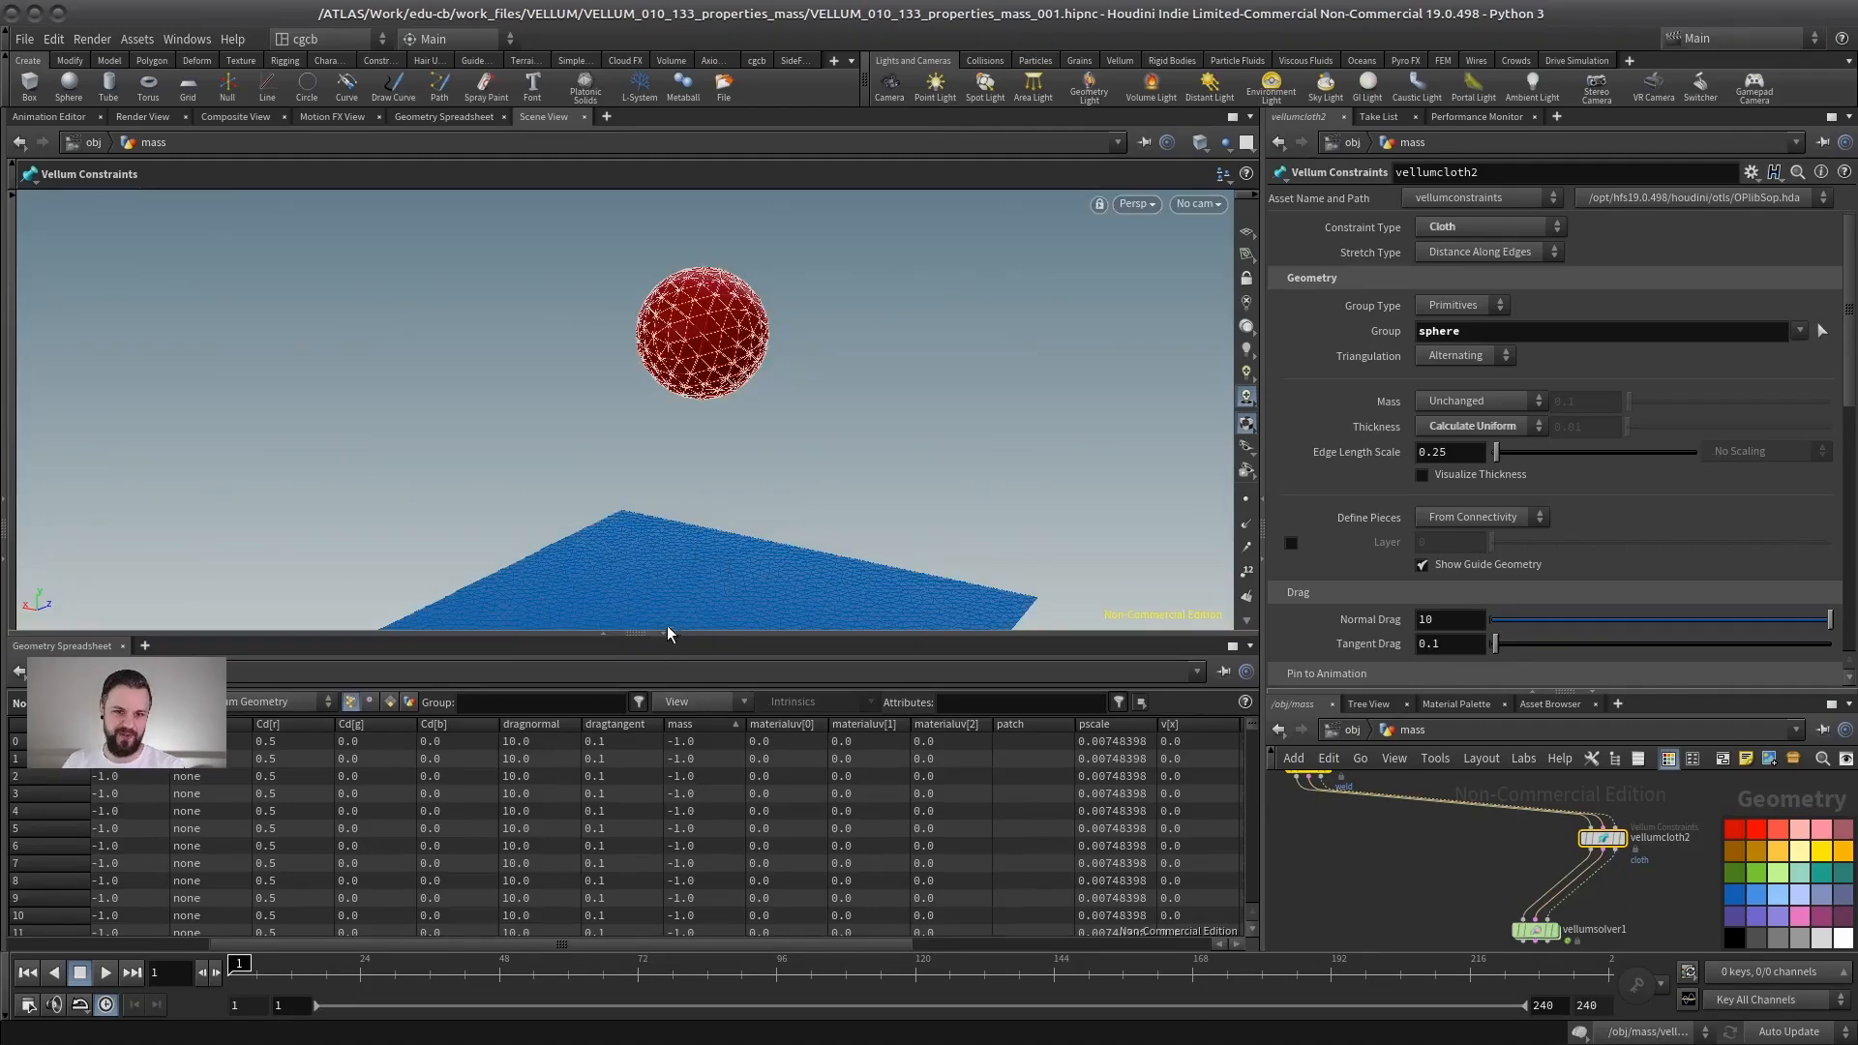
left_click_drag(784, 637, 784, 782)
key("Escape")
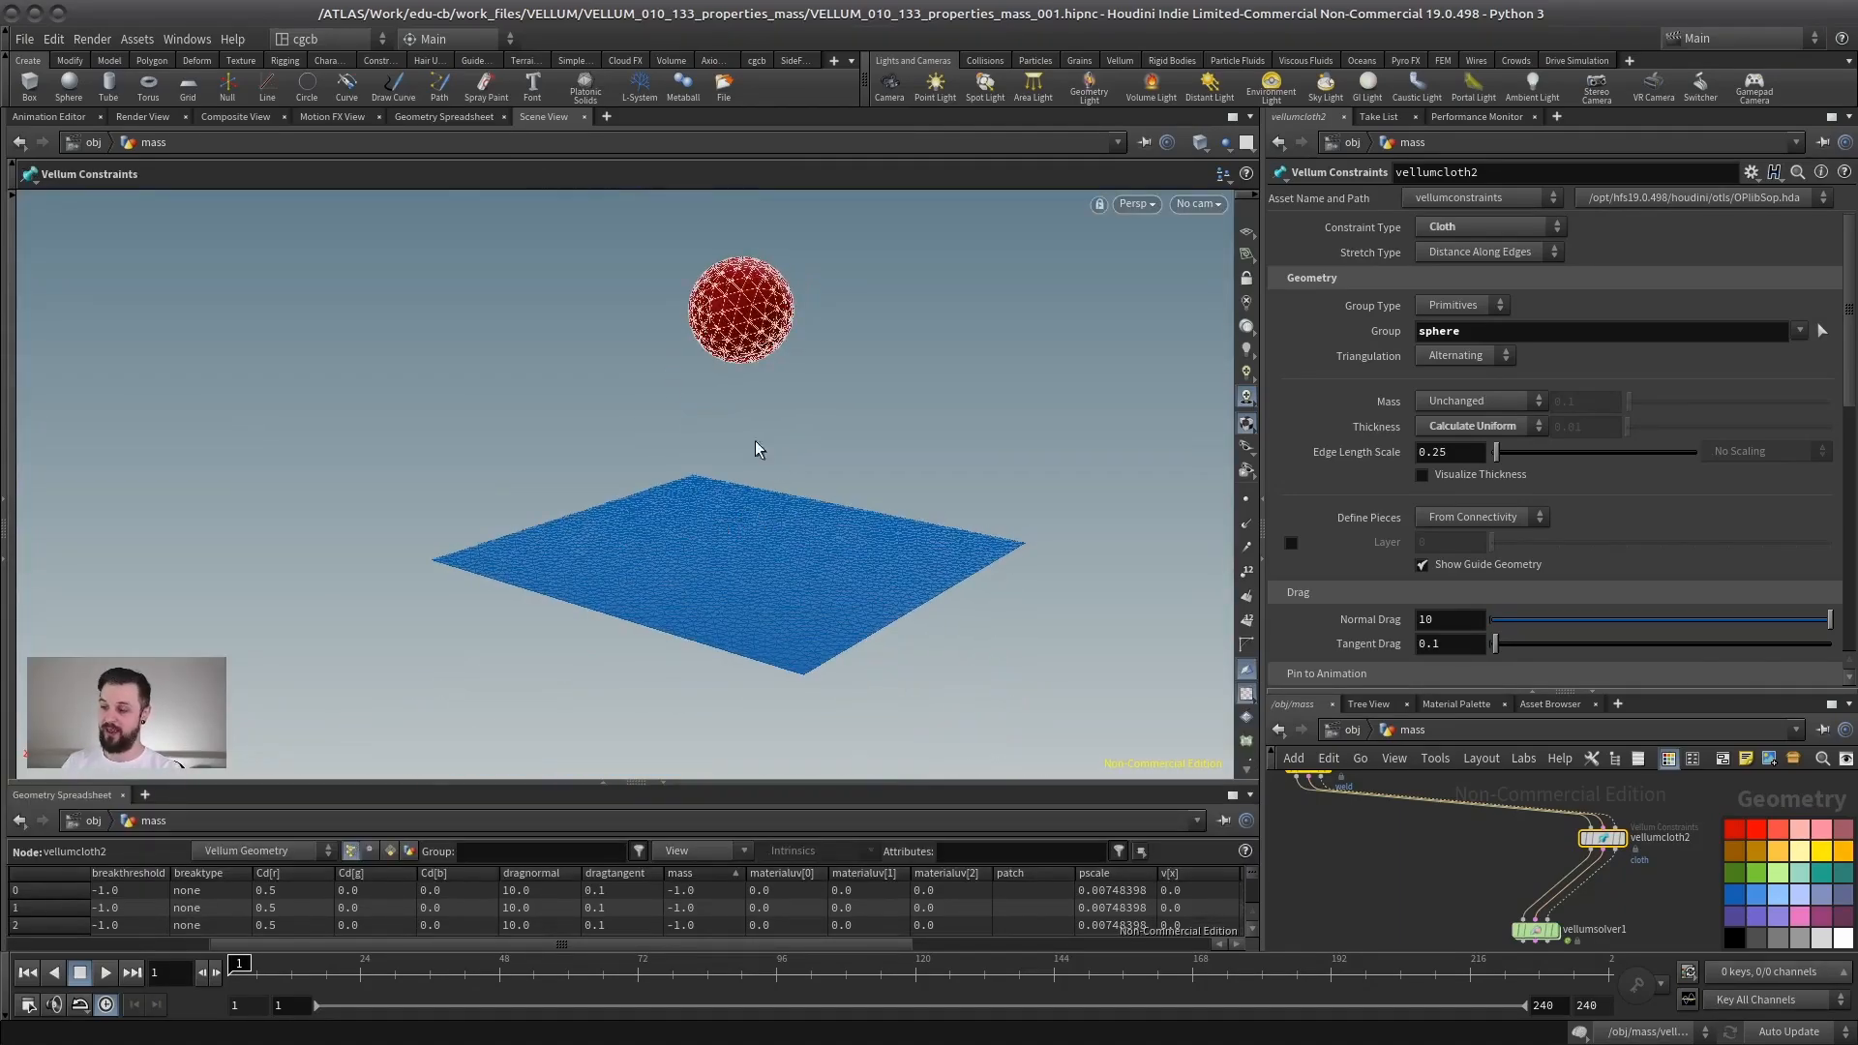
middle_click_drag(727, 482, 656, 538, "alt")
left_click_drag(656, 538, 689, 545, "alt")
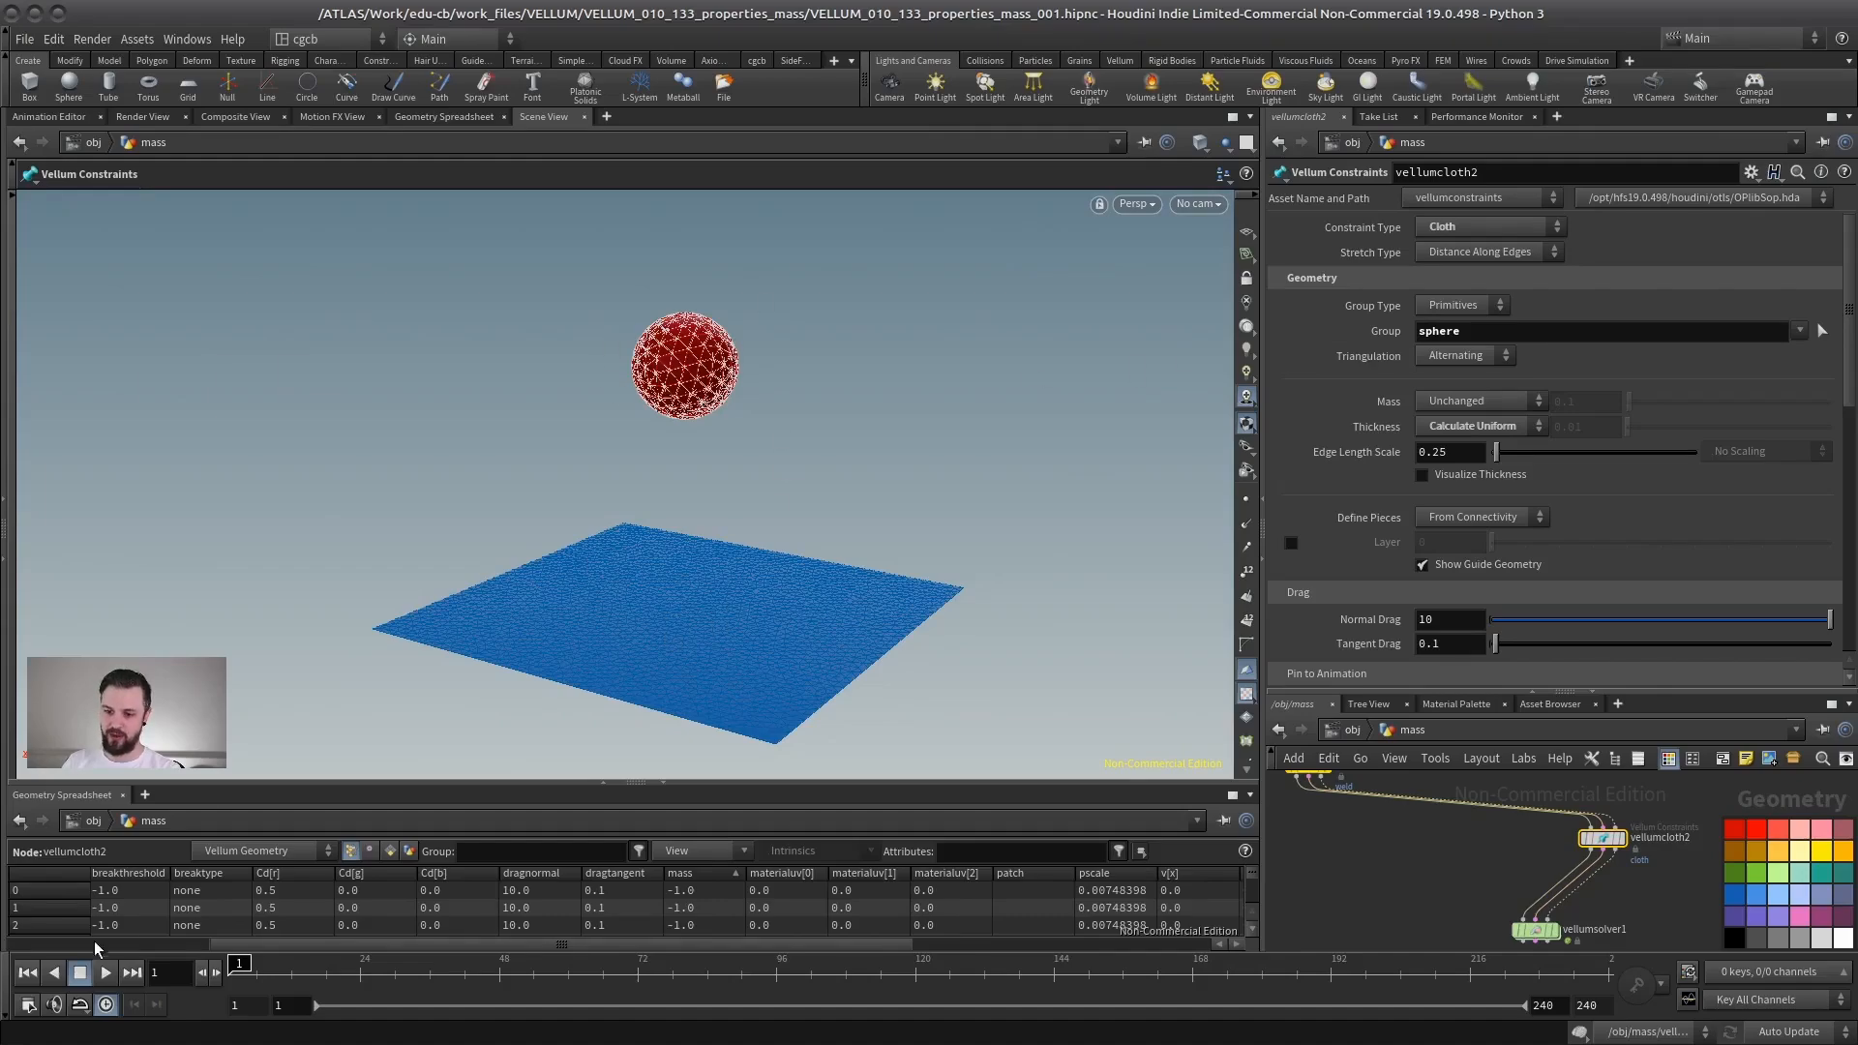
- Select the Vellum solver and play the simulation to watch the sphere hit the cloth
middle_click_drag(1635, 929, 1596, 886)
left_click(1516, 886)
left_click(100, 973)
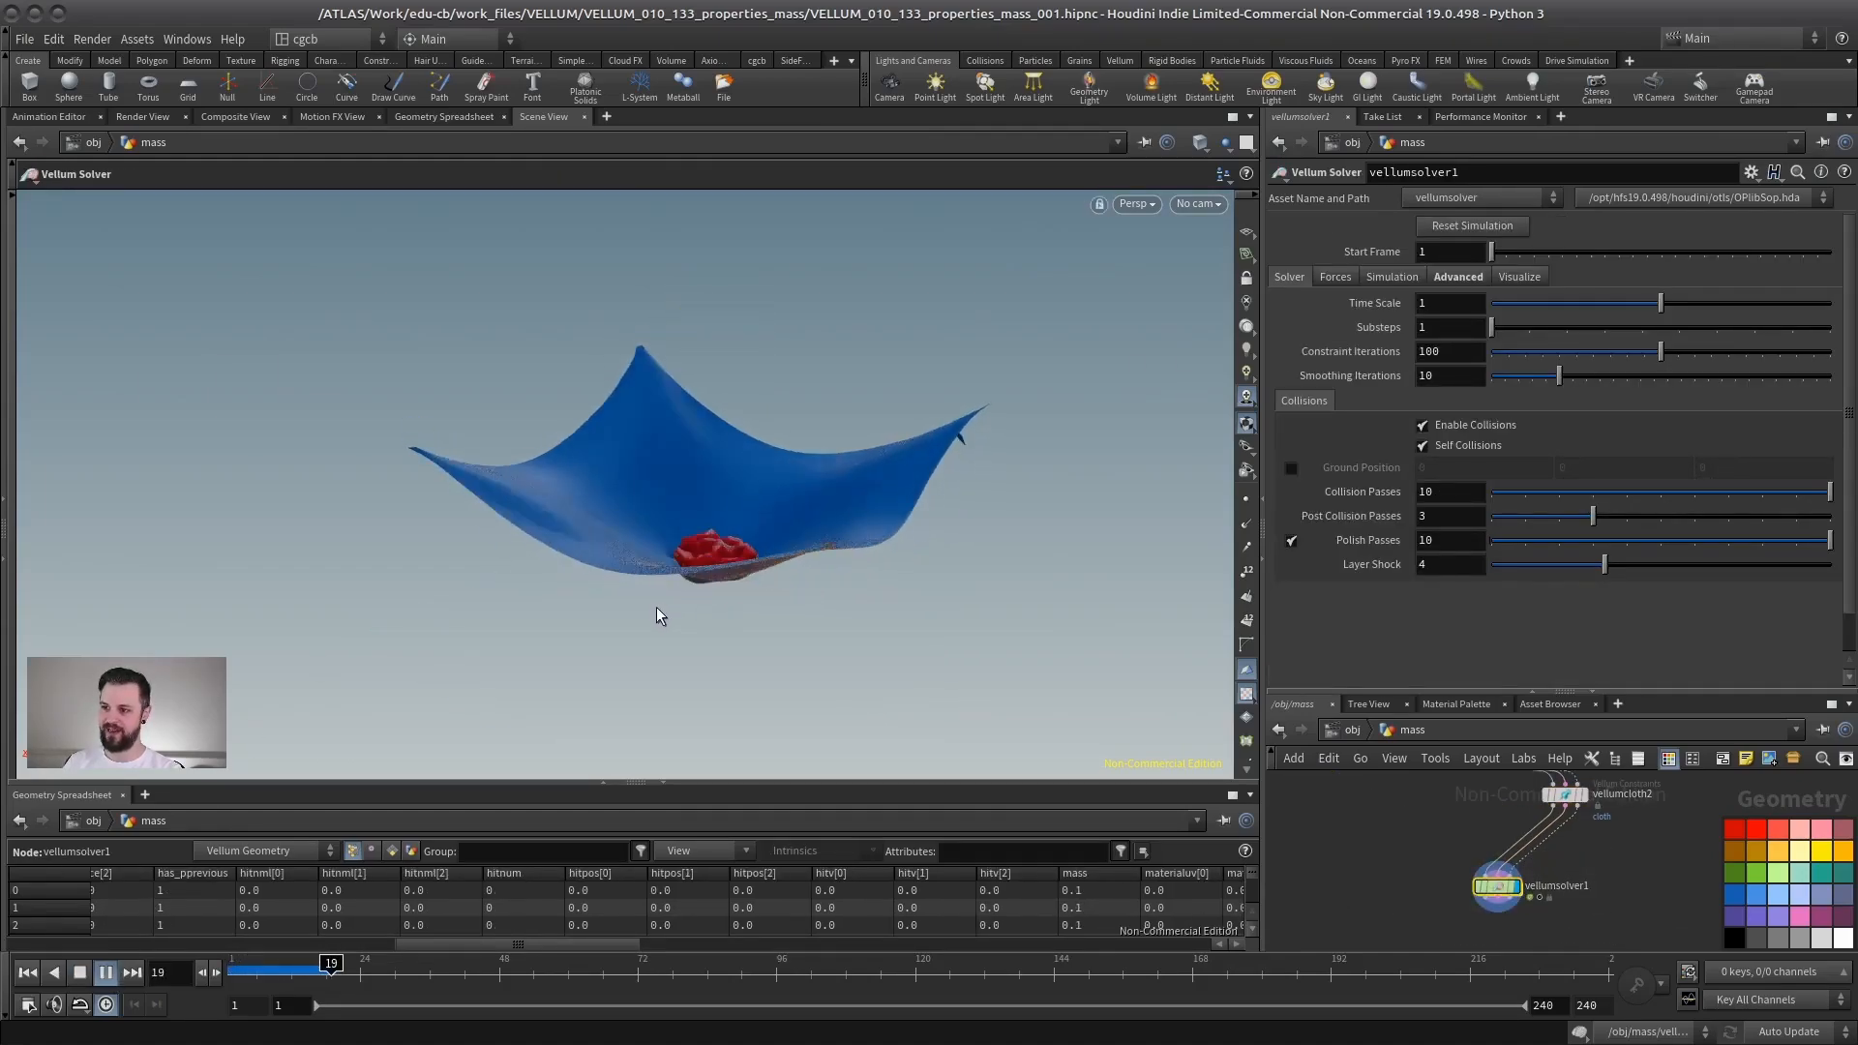
right_click_drag(668, 497, 717, 547, "alt")
left_click_drag(717, 548, 760, 593, "alt")
middle_click_drag(746, 514, 721, 456, "alt")
left_click(105, 973)
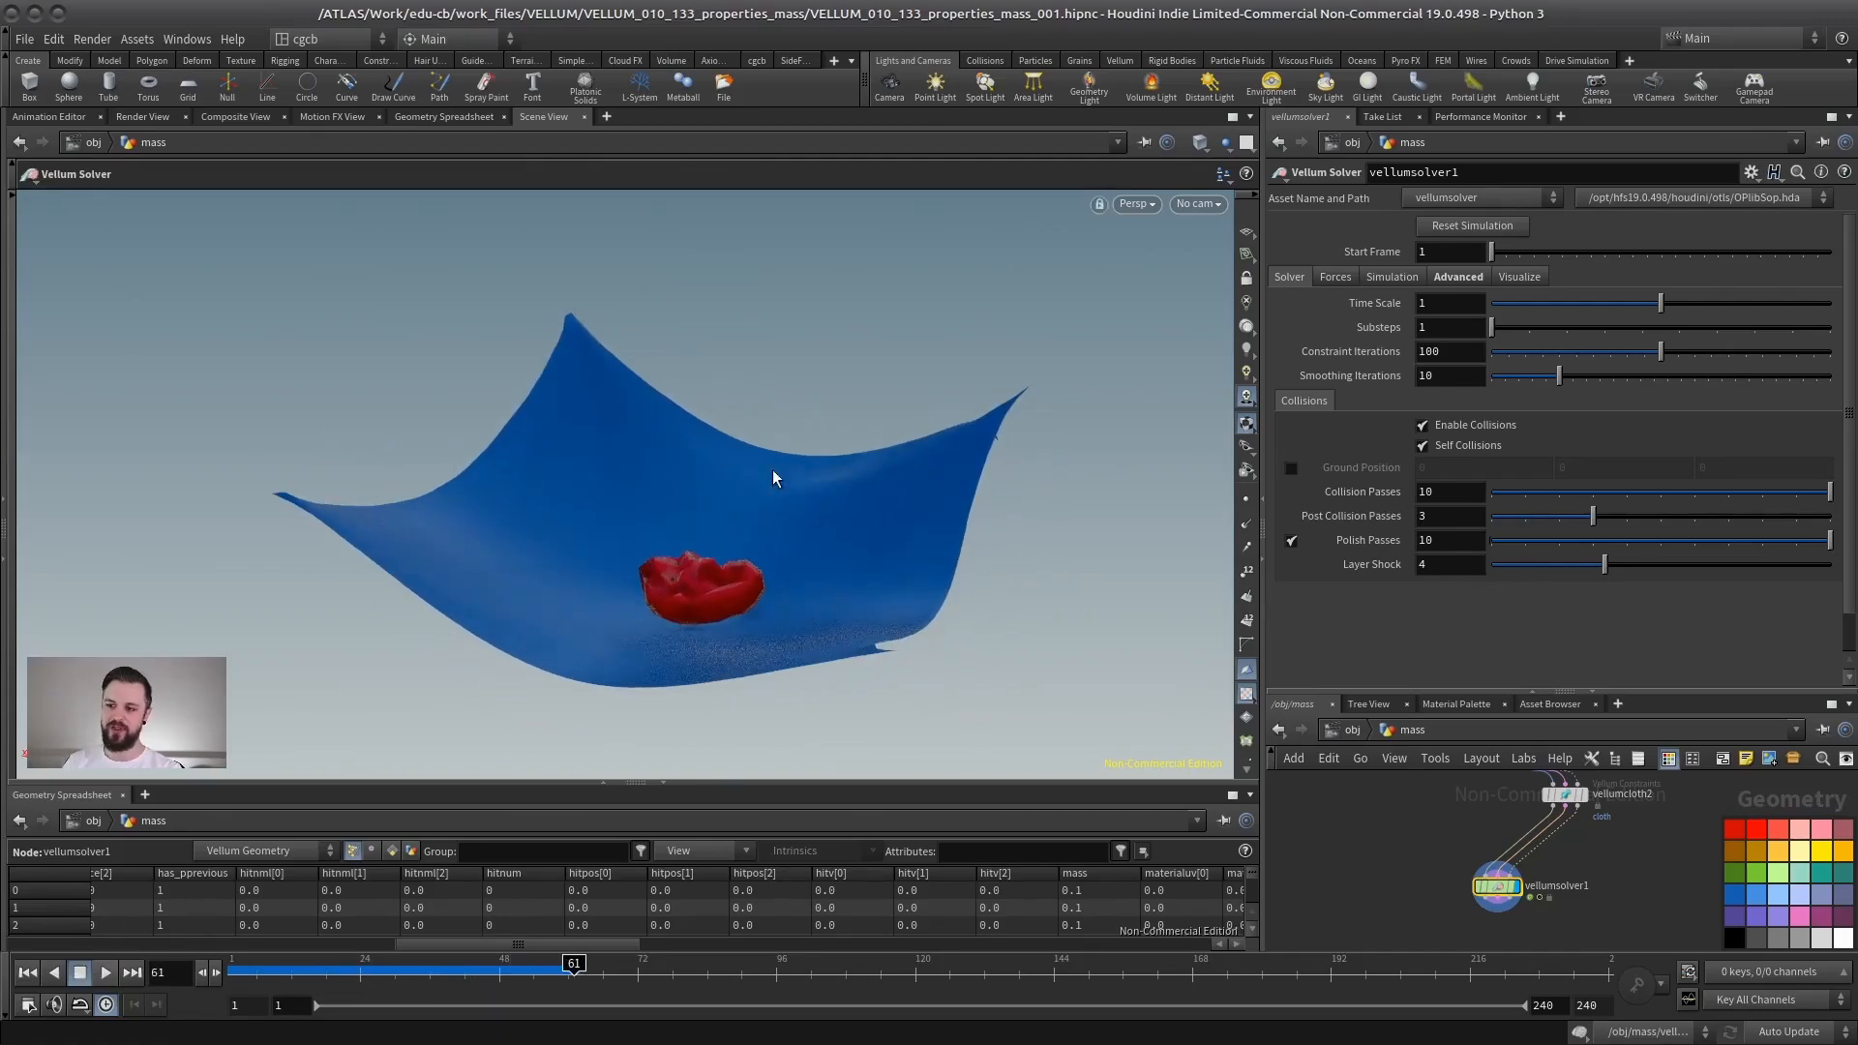
- Rewind and restore the cloth constraint node's Mass to Calculate Varying
left_click_drag(1507, 687, 1495, 501)
left_click(28, 973)
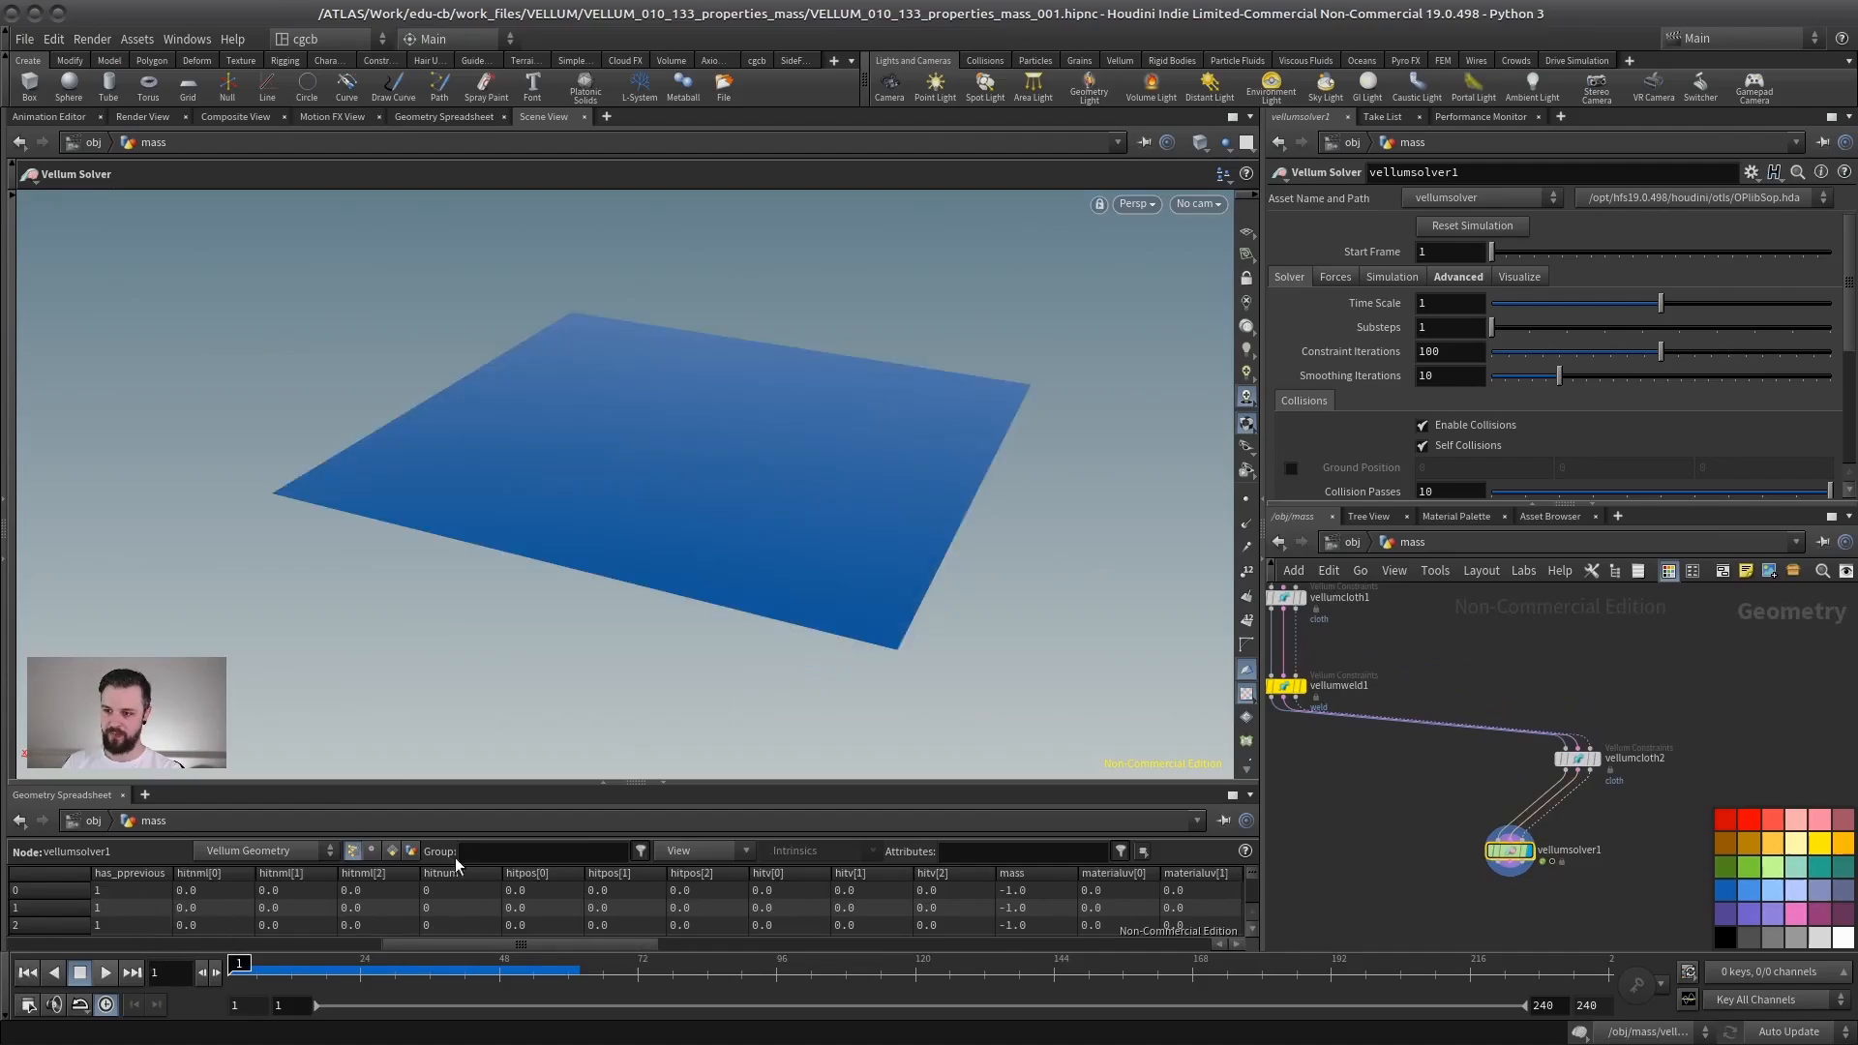
left_click(1575, 758)
middle_click_drag(1317, 590, 1356, 663)
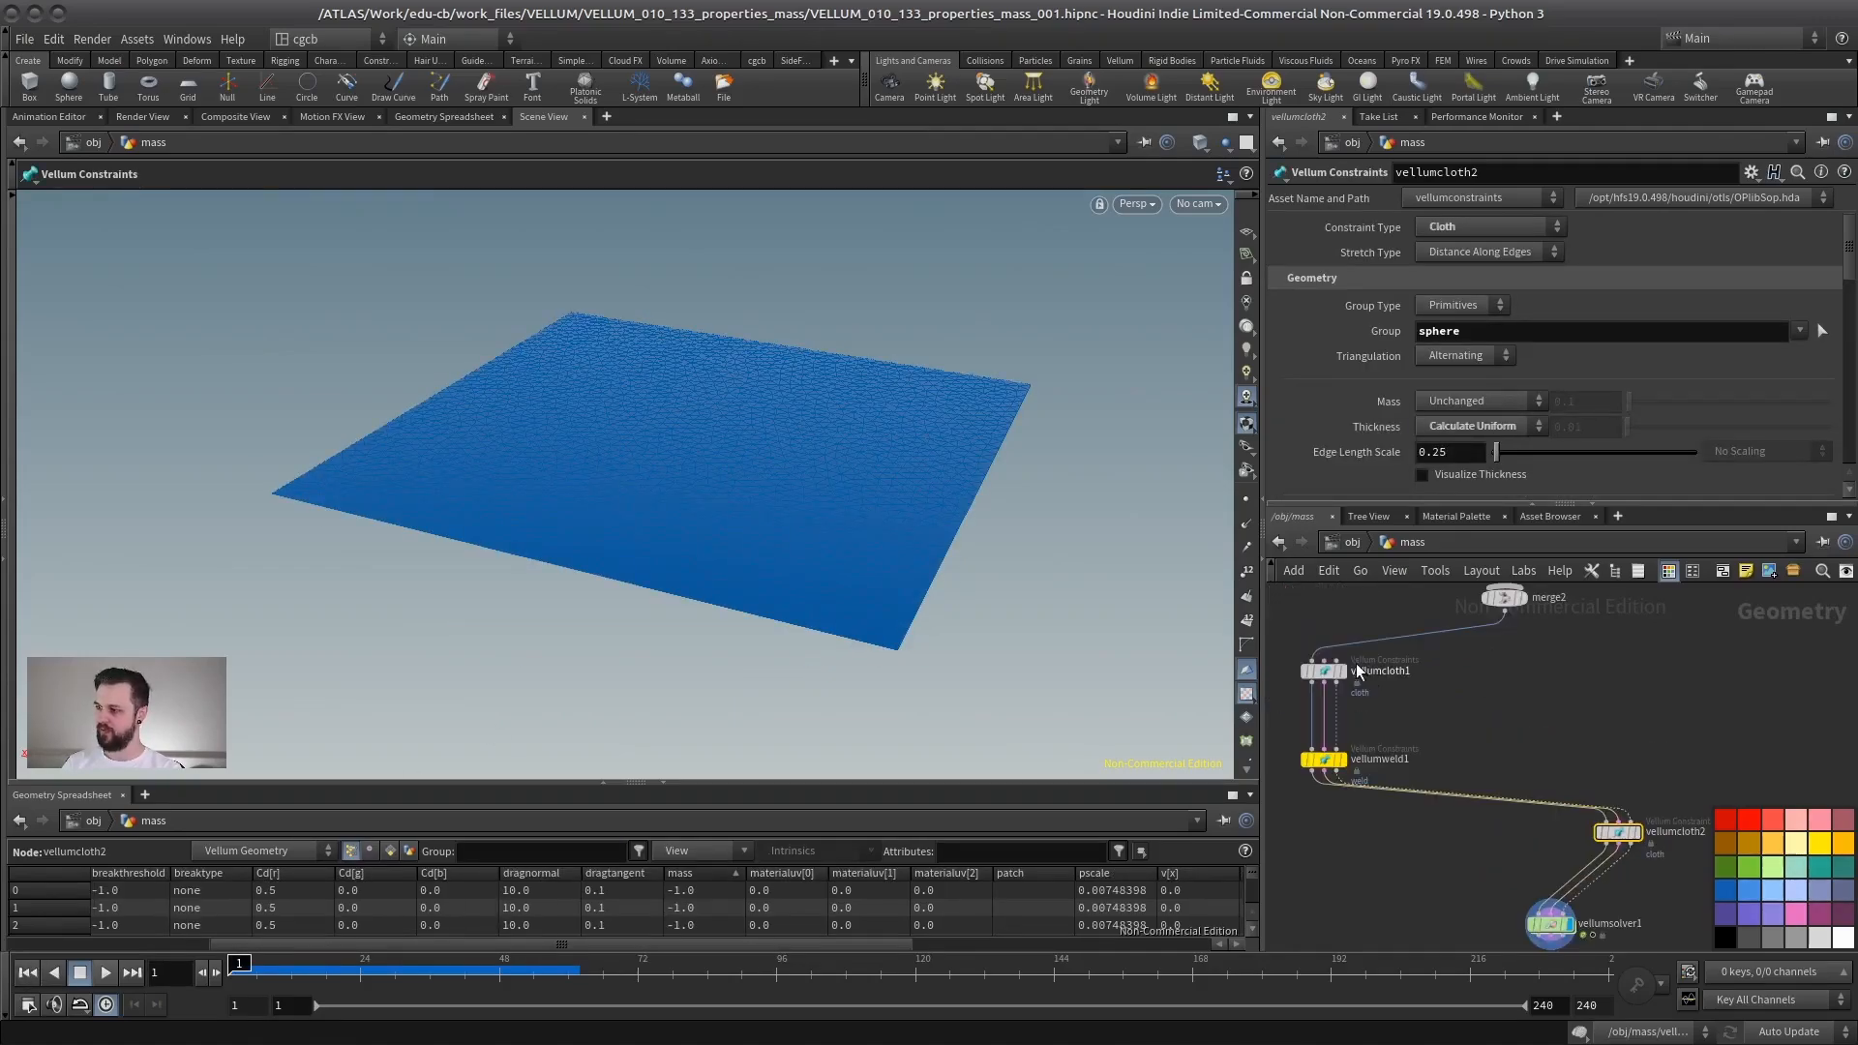
left_click(1323, 670)
left_click(1524, 400)
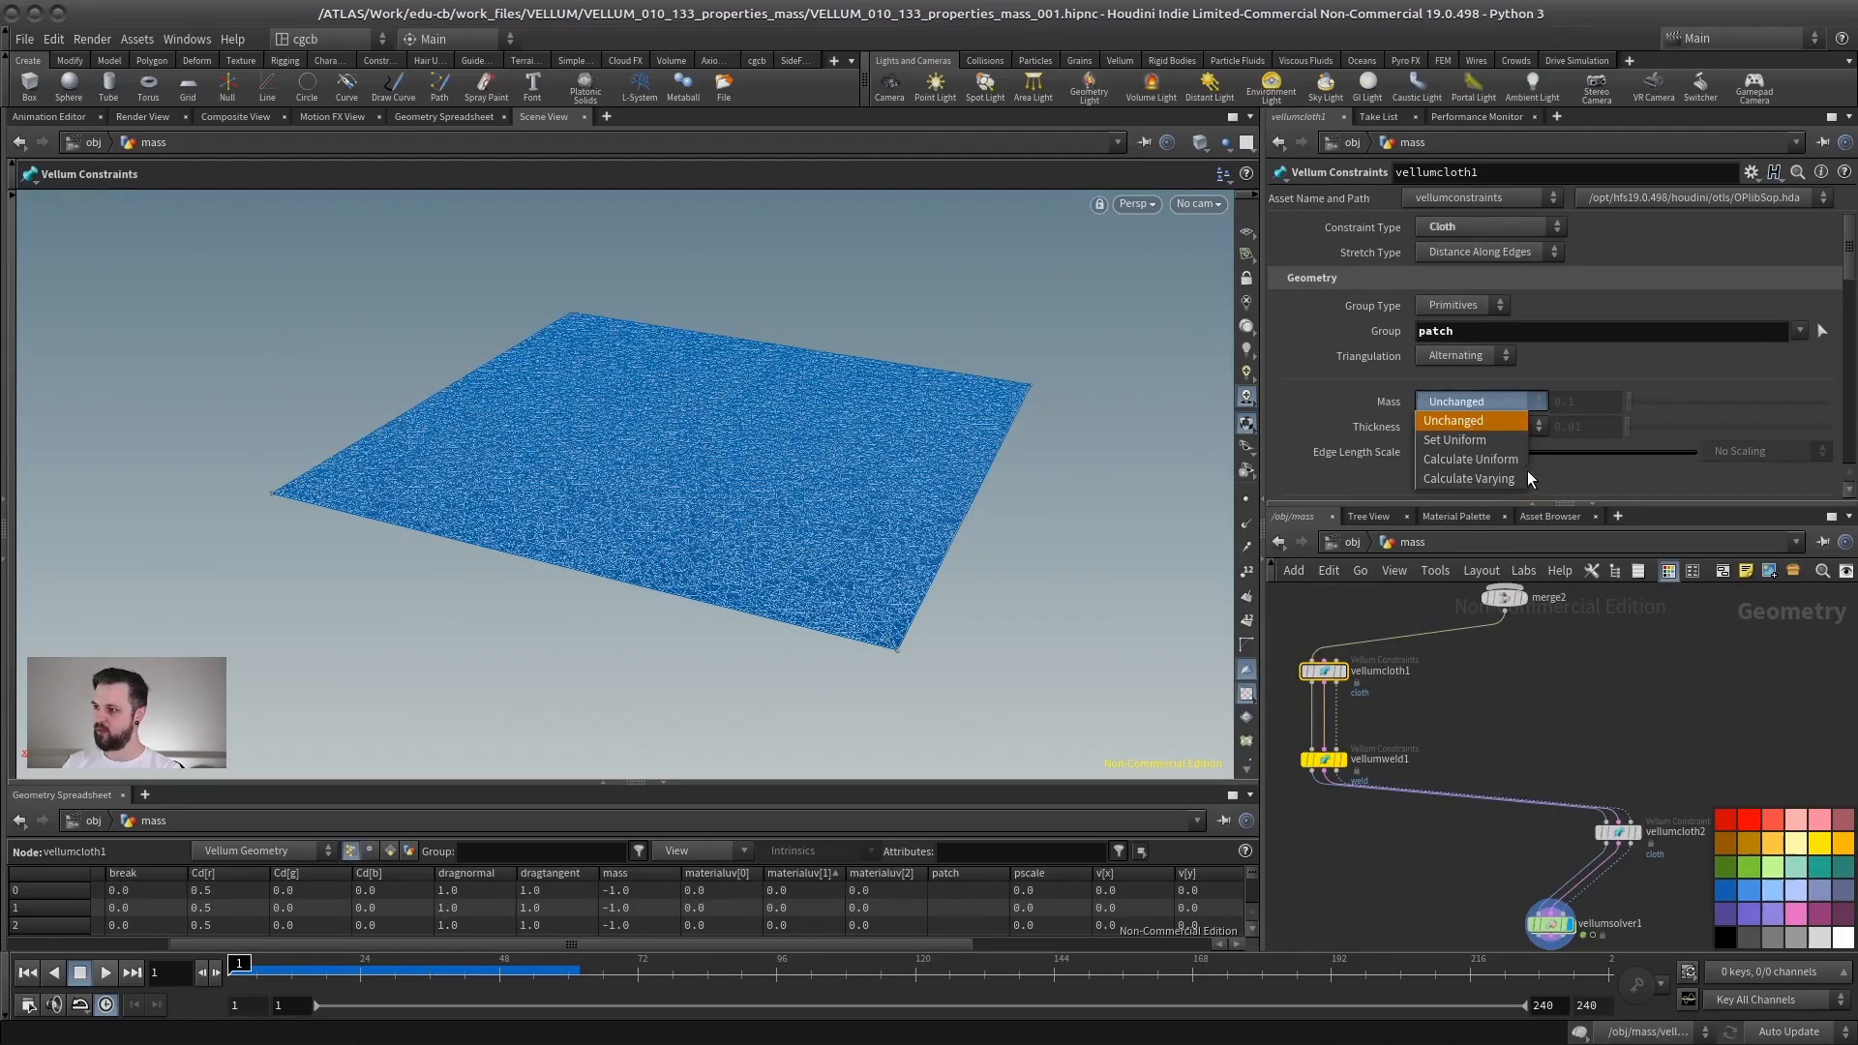
left_click(1455, 479)
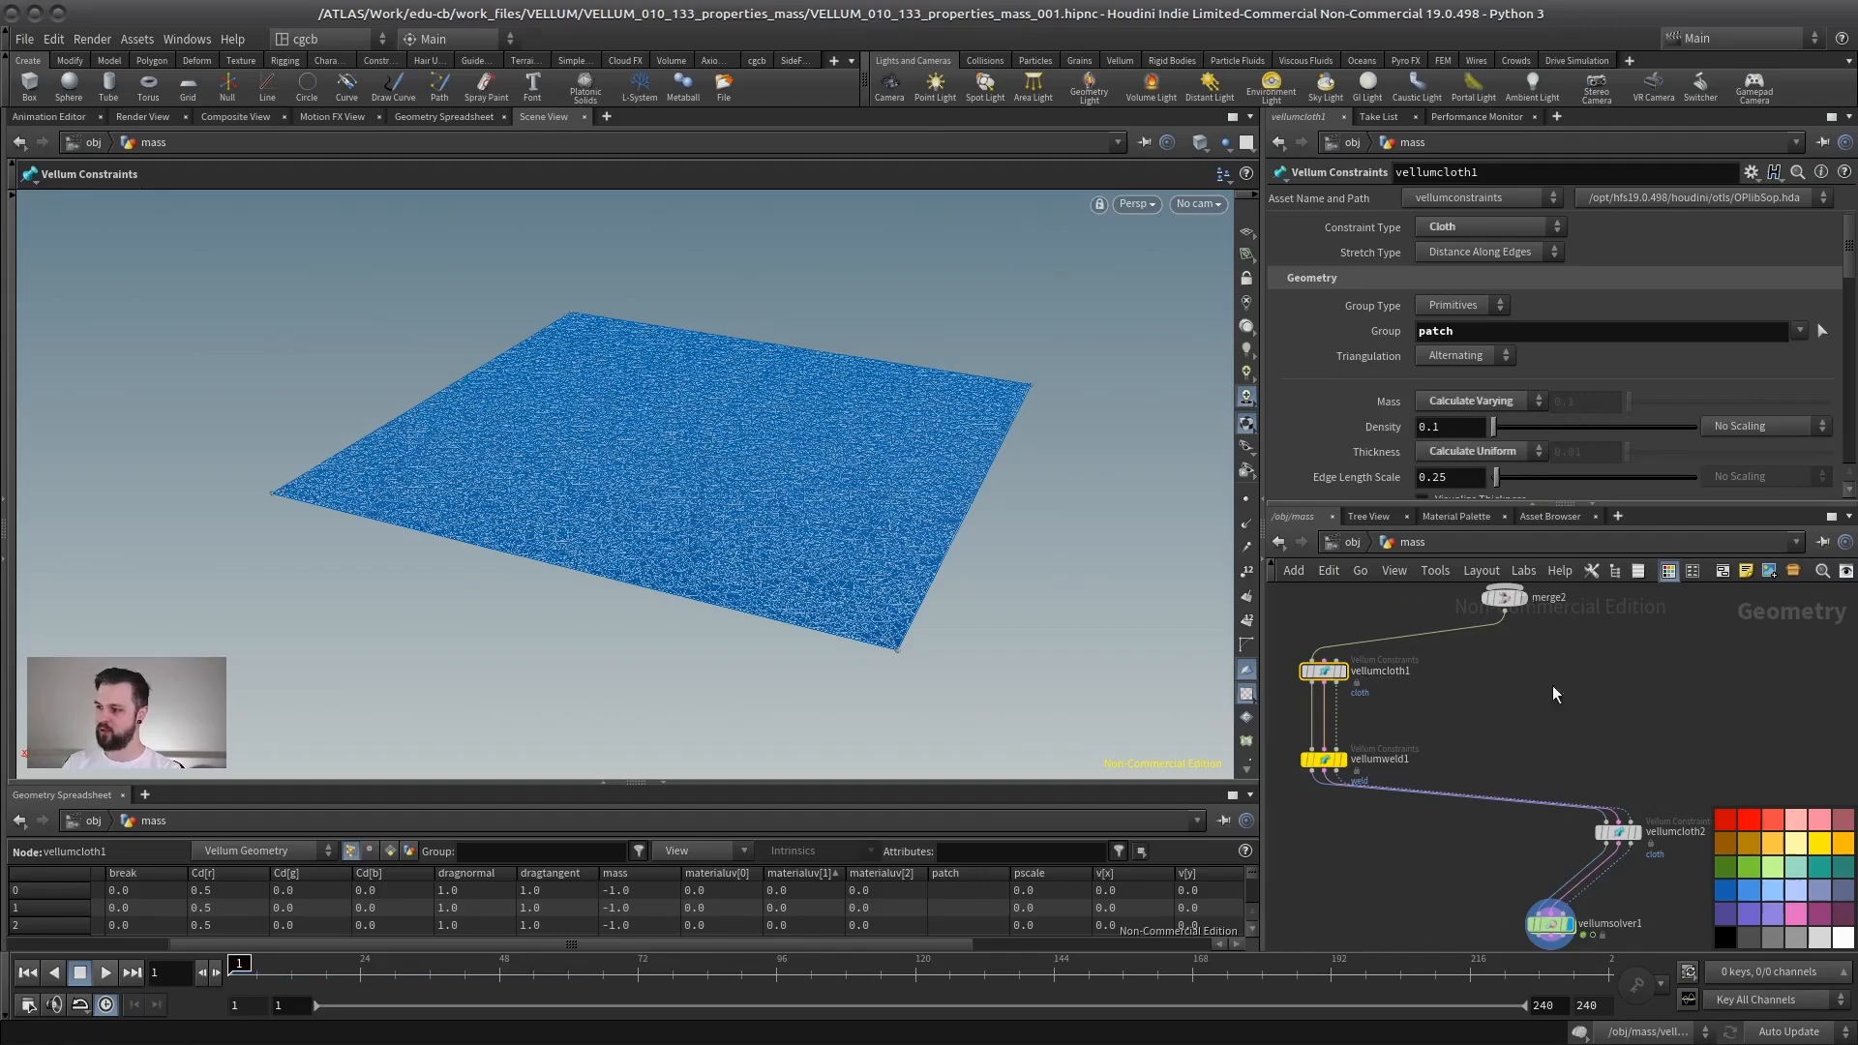
- Set the sphere constraint node's Mass mode to Set Uniform
middle_click_drag(1552, 685, 1471, 644)
left_click(1537, 791)
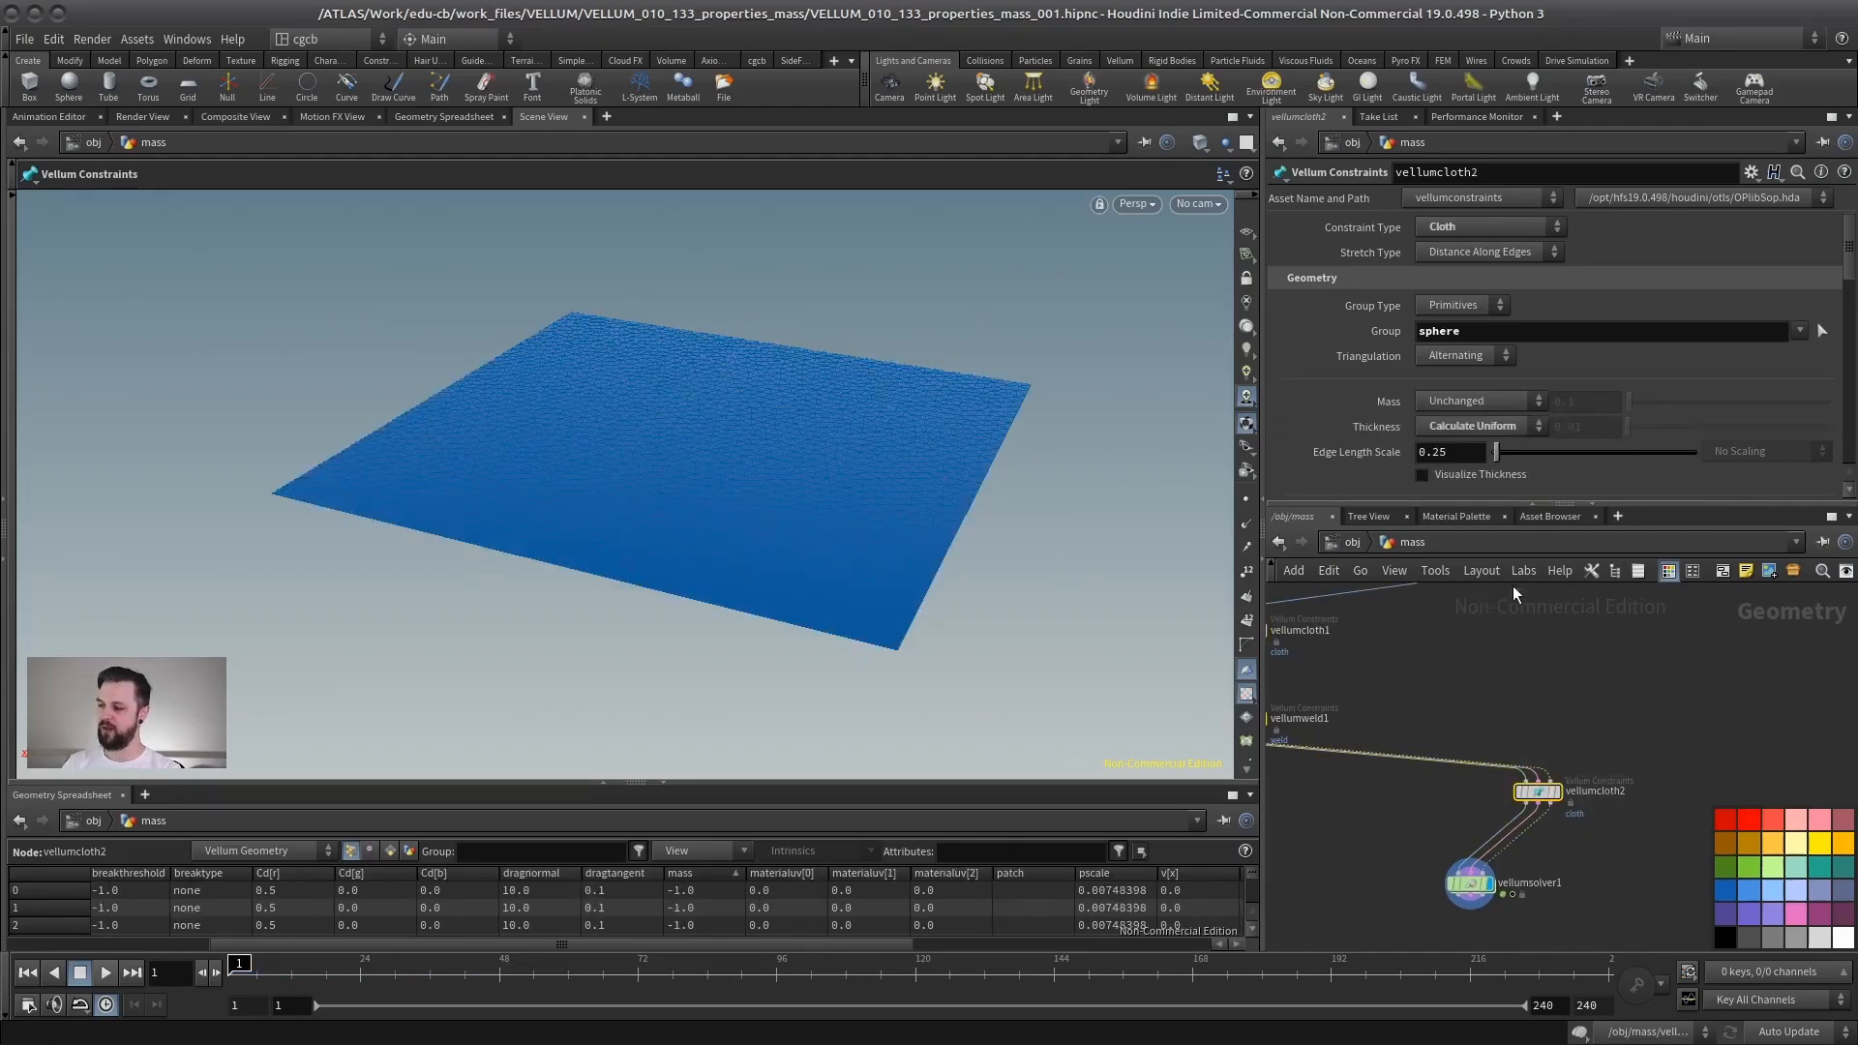
left_click(1506, 399)
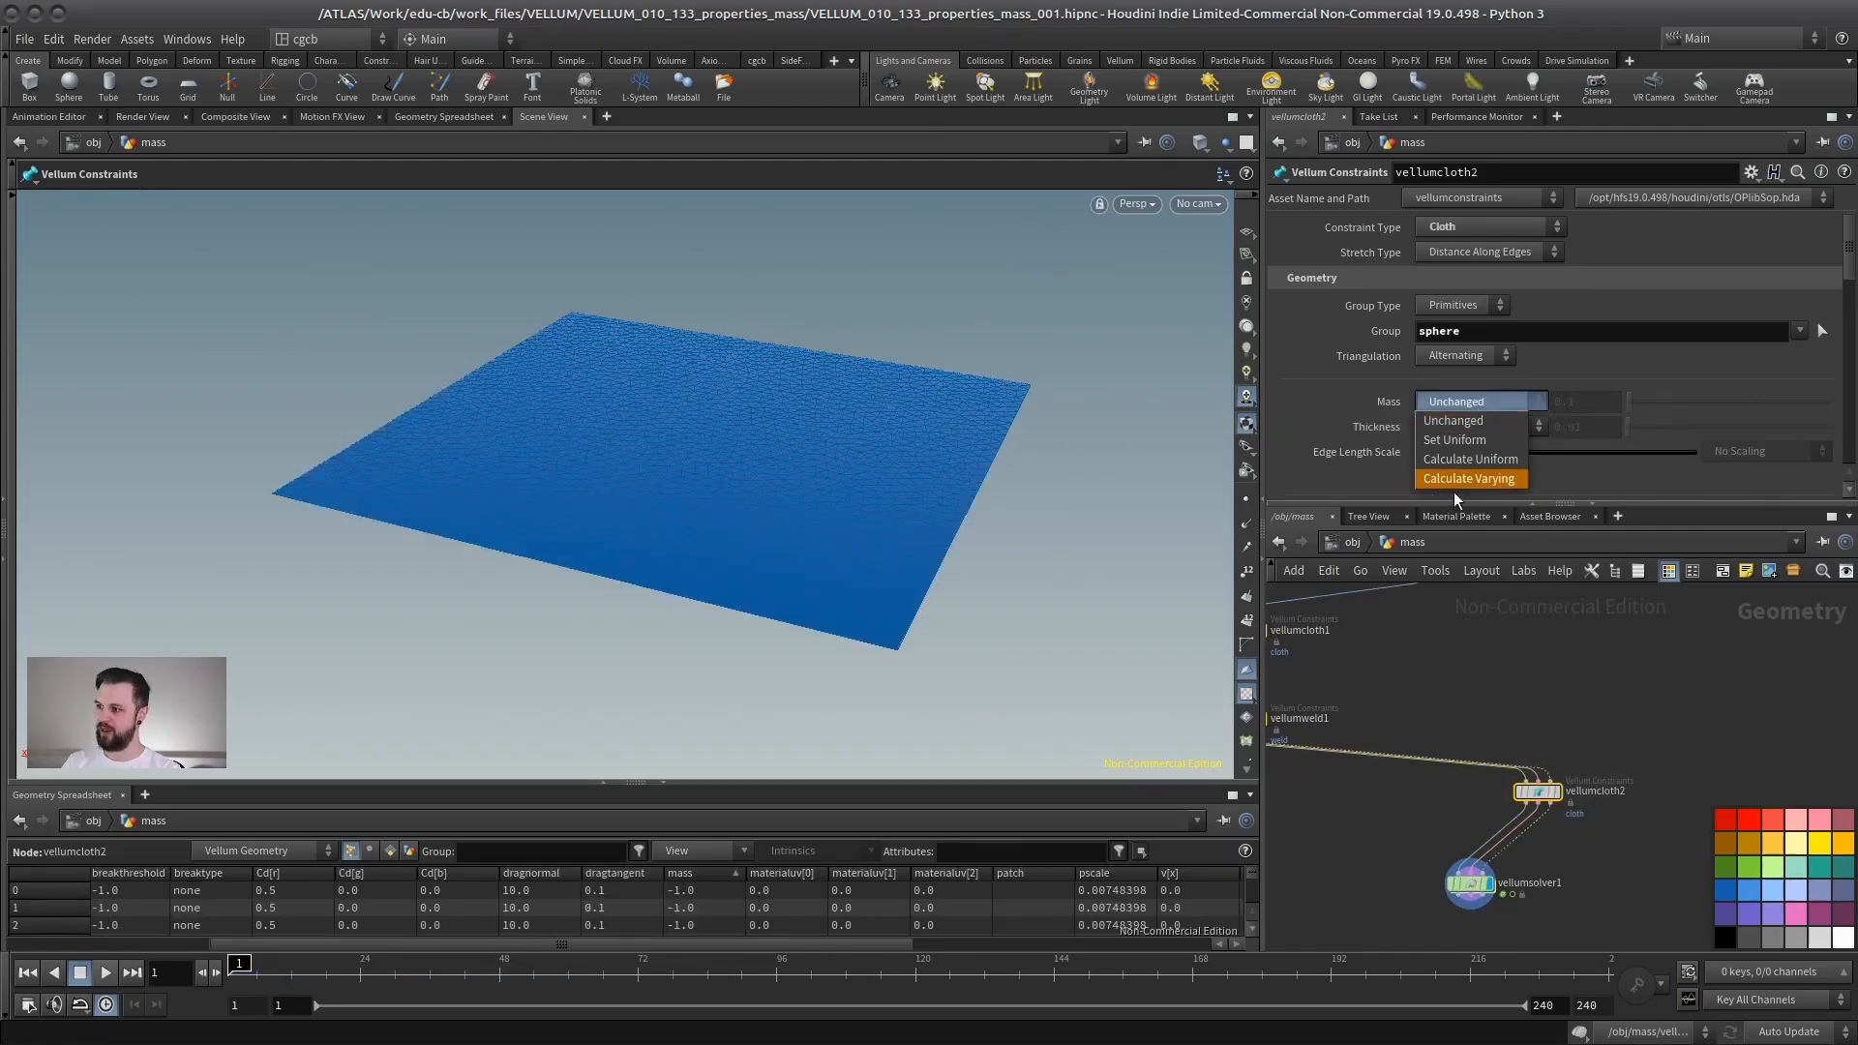
left_click(1457, 439)
left_click_drag(627, 487, 688, 510)
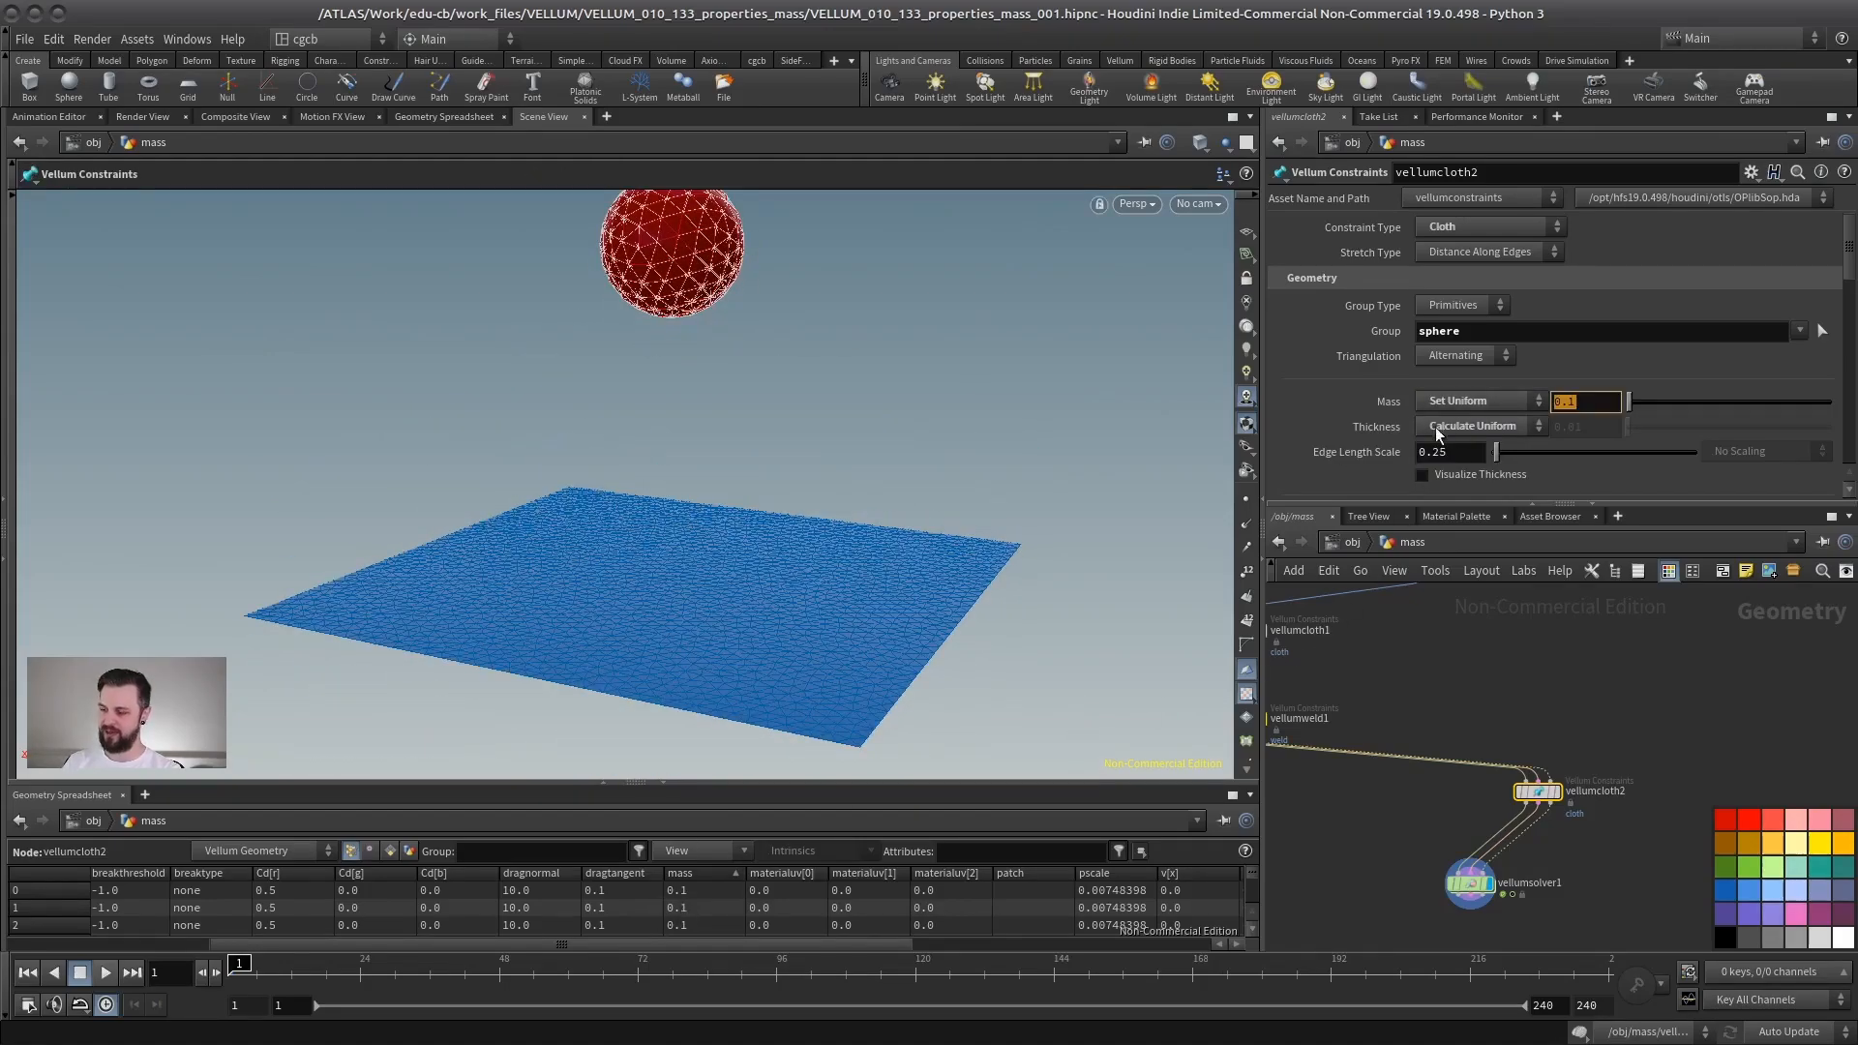
middle_click_drag(1384, 675, 1446, 671)
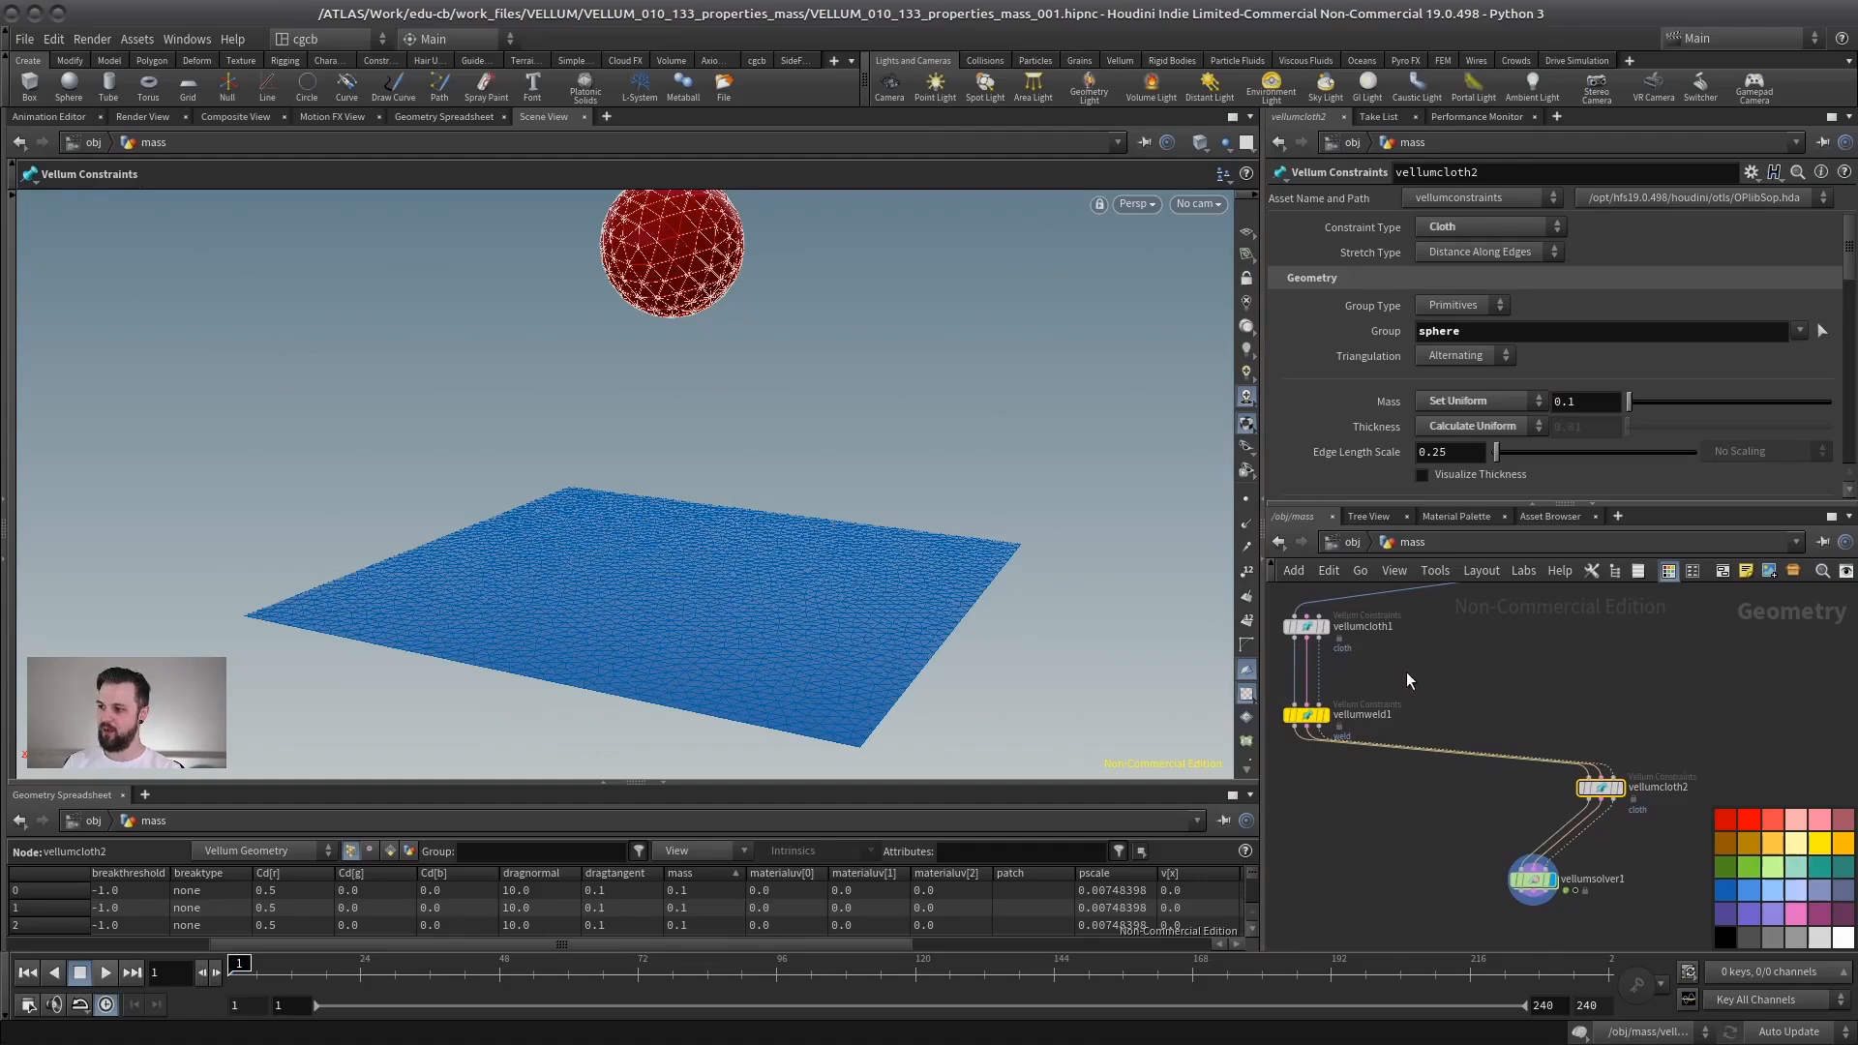
- Select the cloth constraint node and examine its per-point mass values sorted in the geometry spreadsheet
left_click_drag(1403, 673, 1279, 610)
middle_click_drag(1283, 629, 1310, 678)
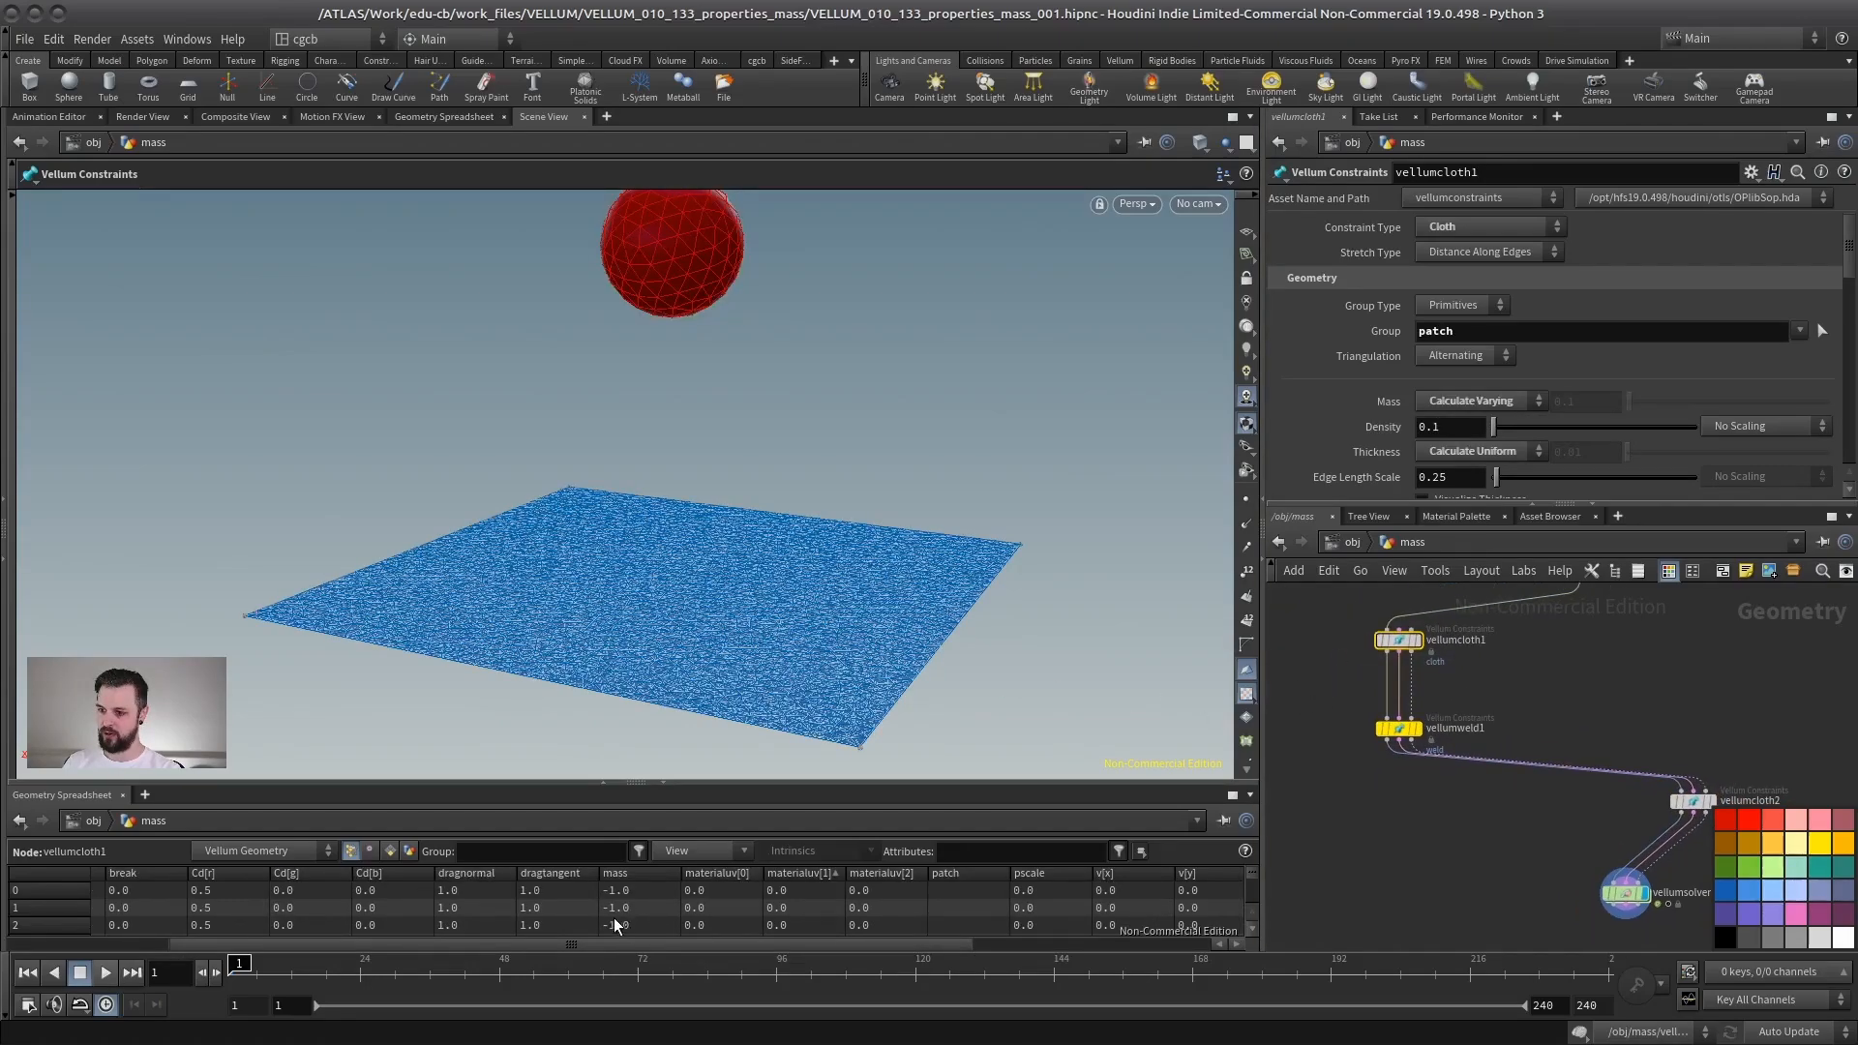
left_click(640, 873)
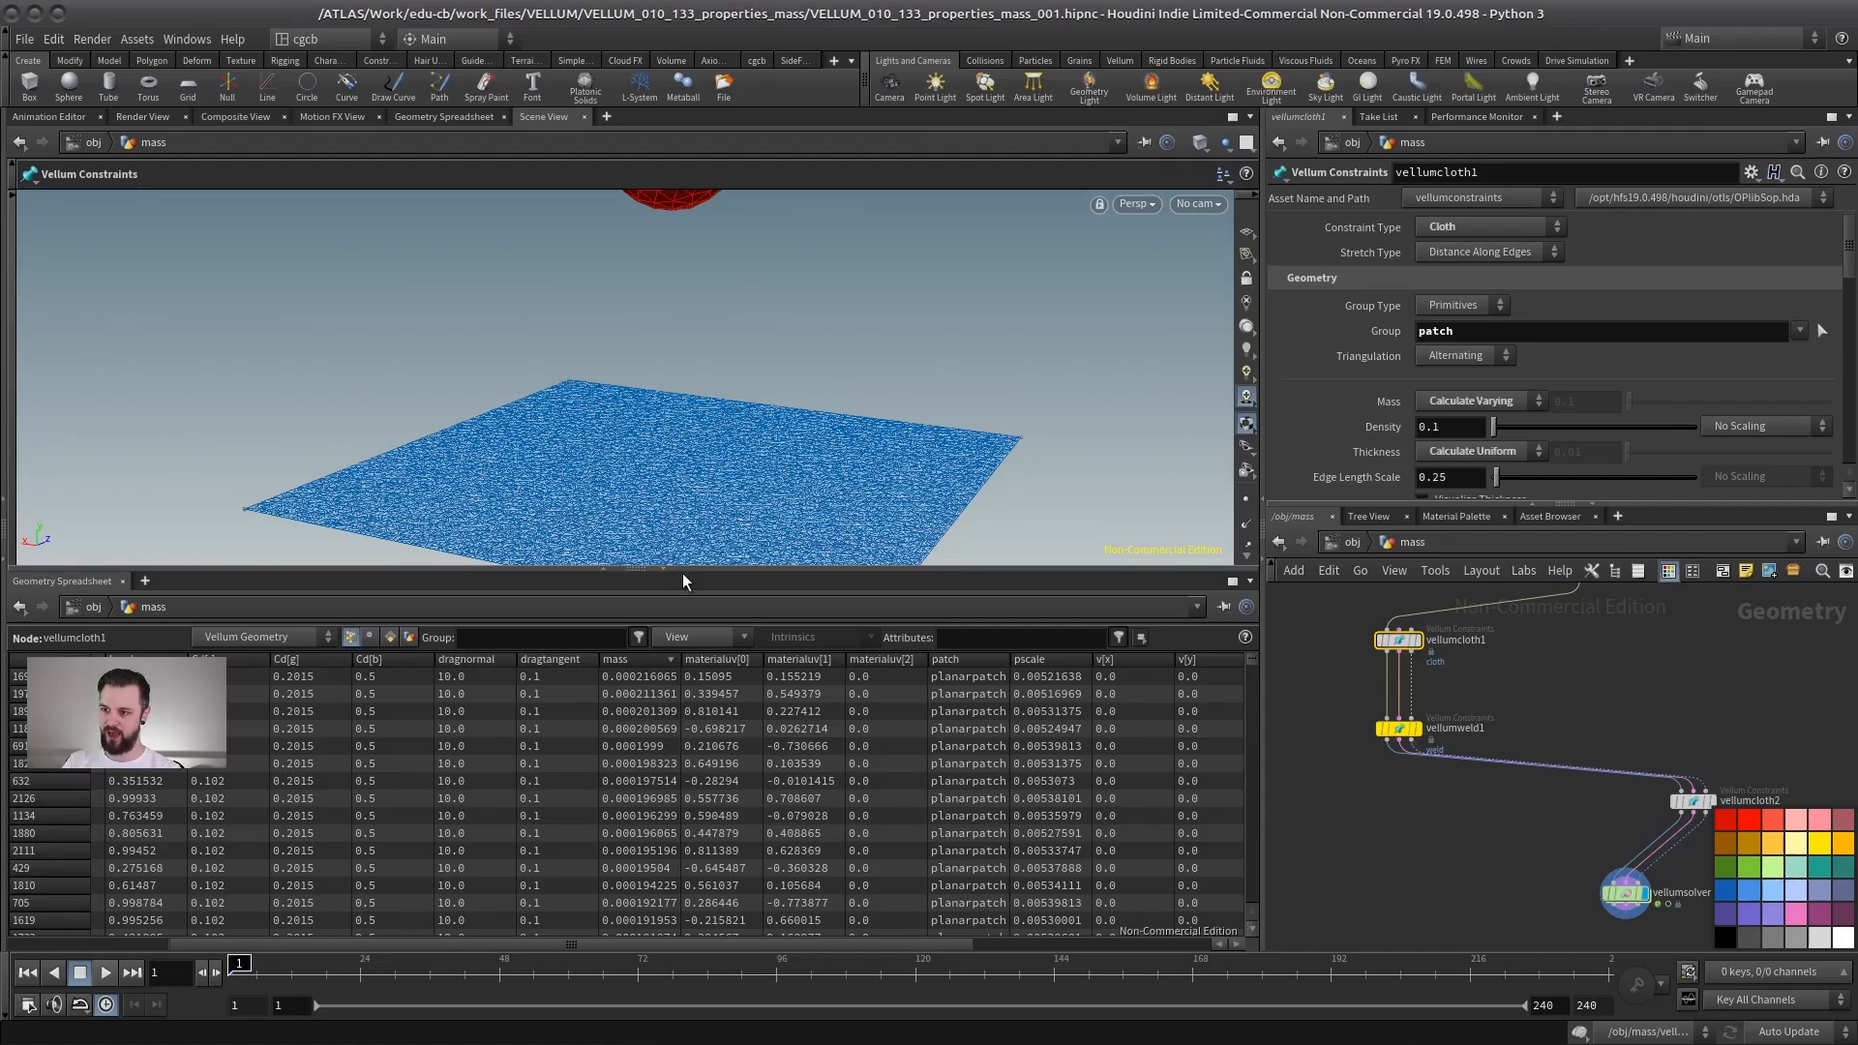
left_click_drag(682, 573, 682, 786)
middle_click_drag(1551, 698, 1414, 697)
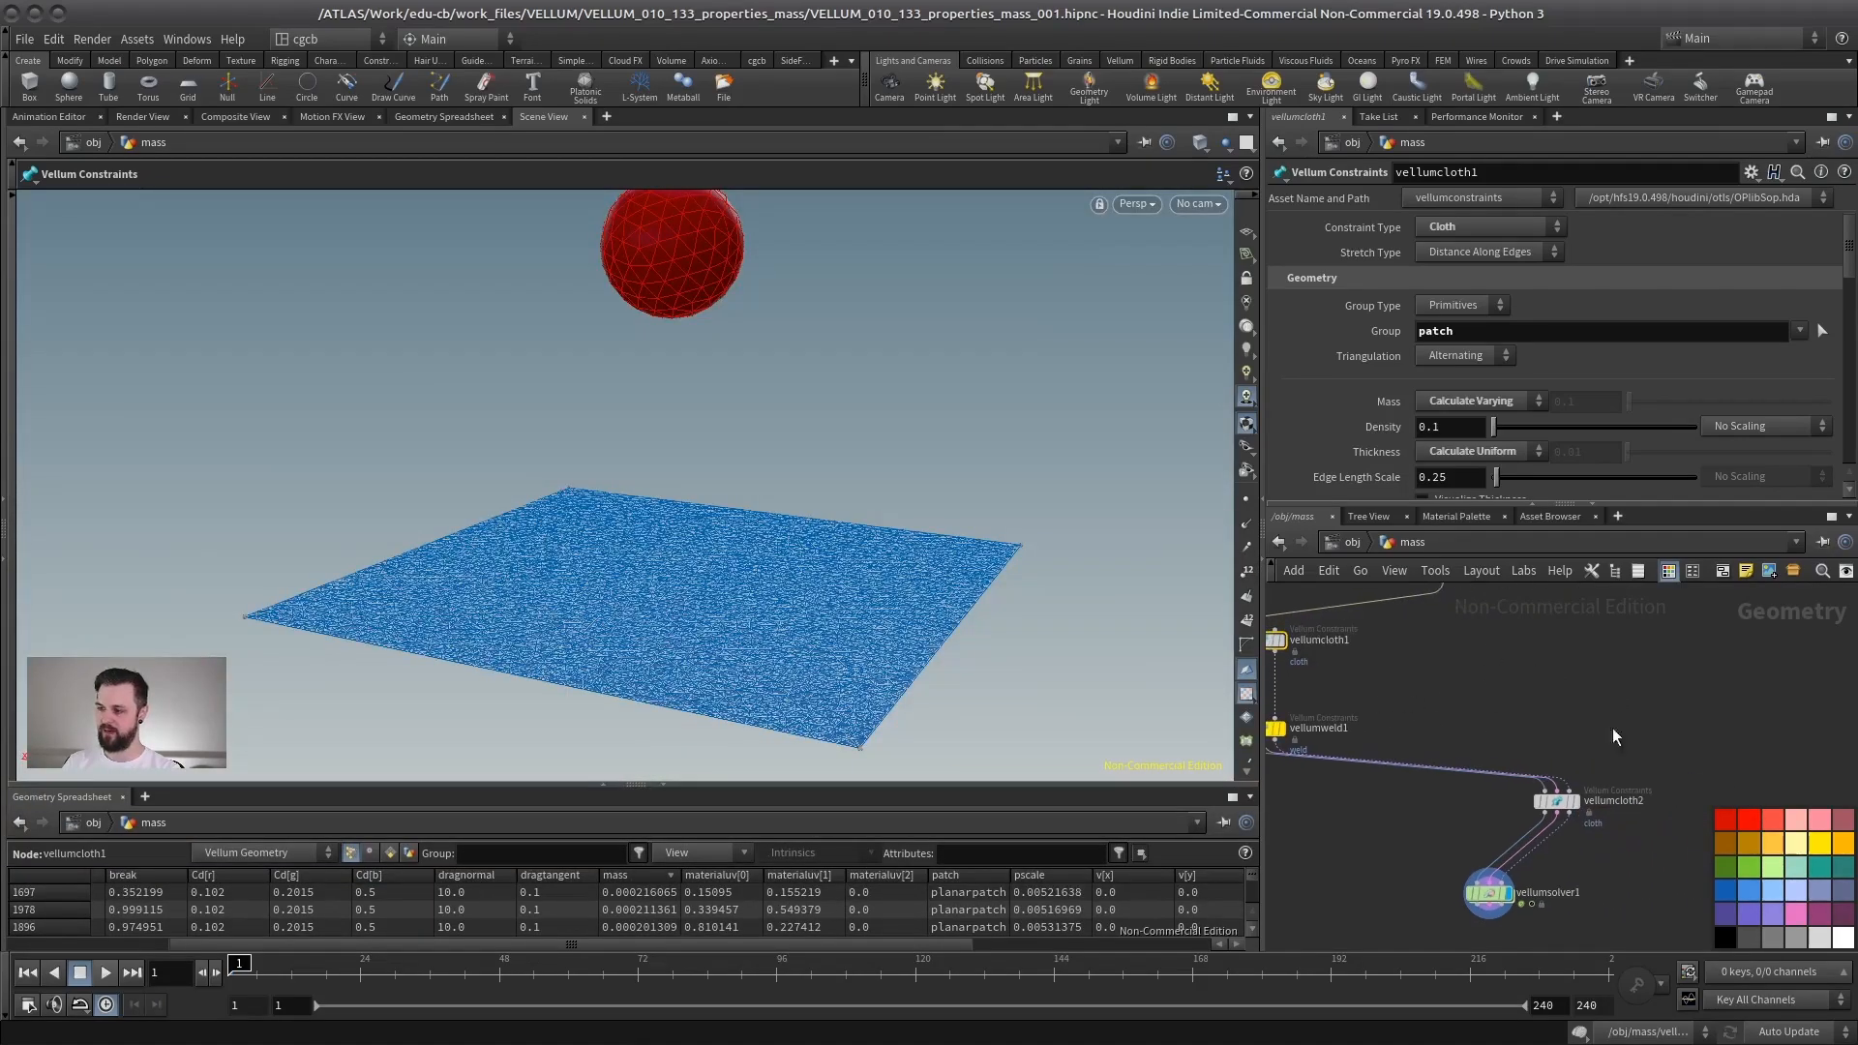
- Set the sphere constraint node's uniform Mass to 100
left_click(1556, 800)
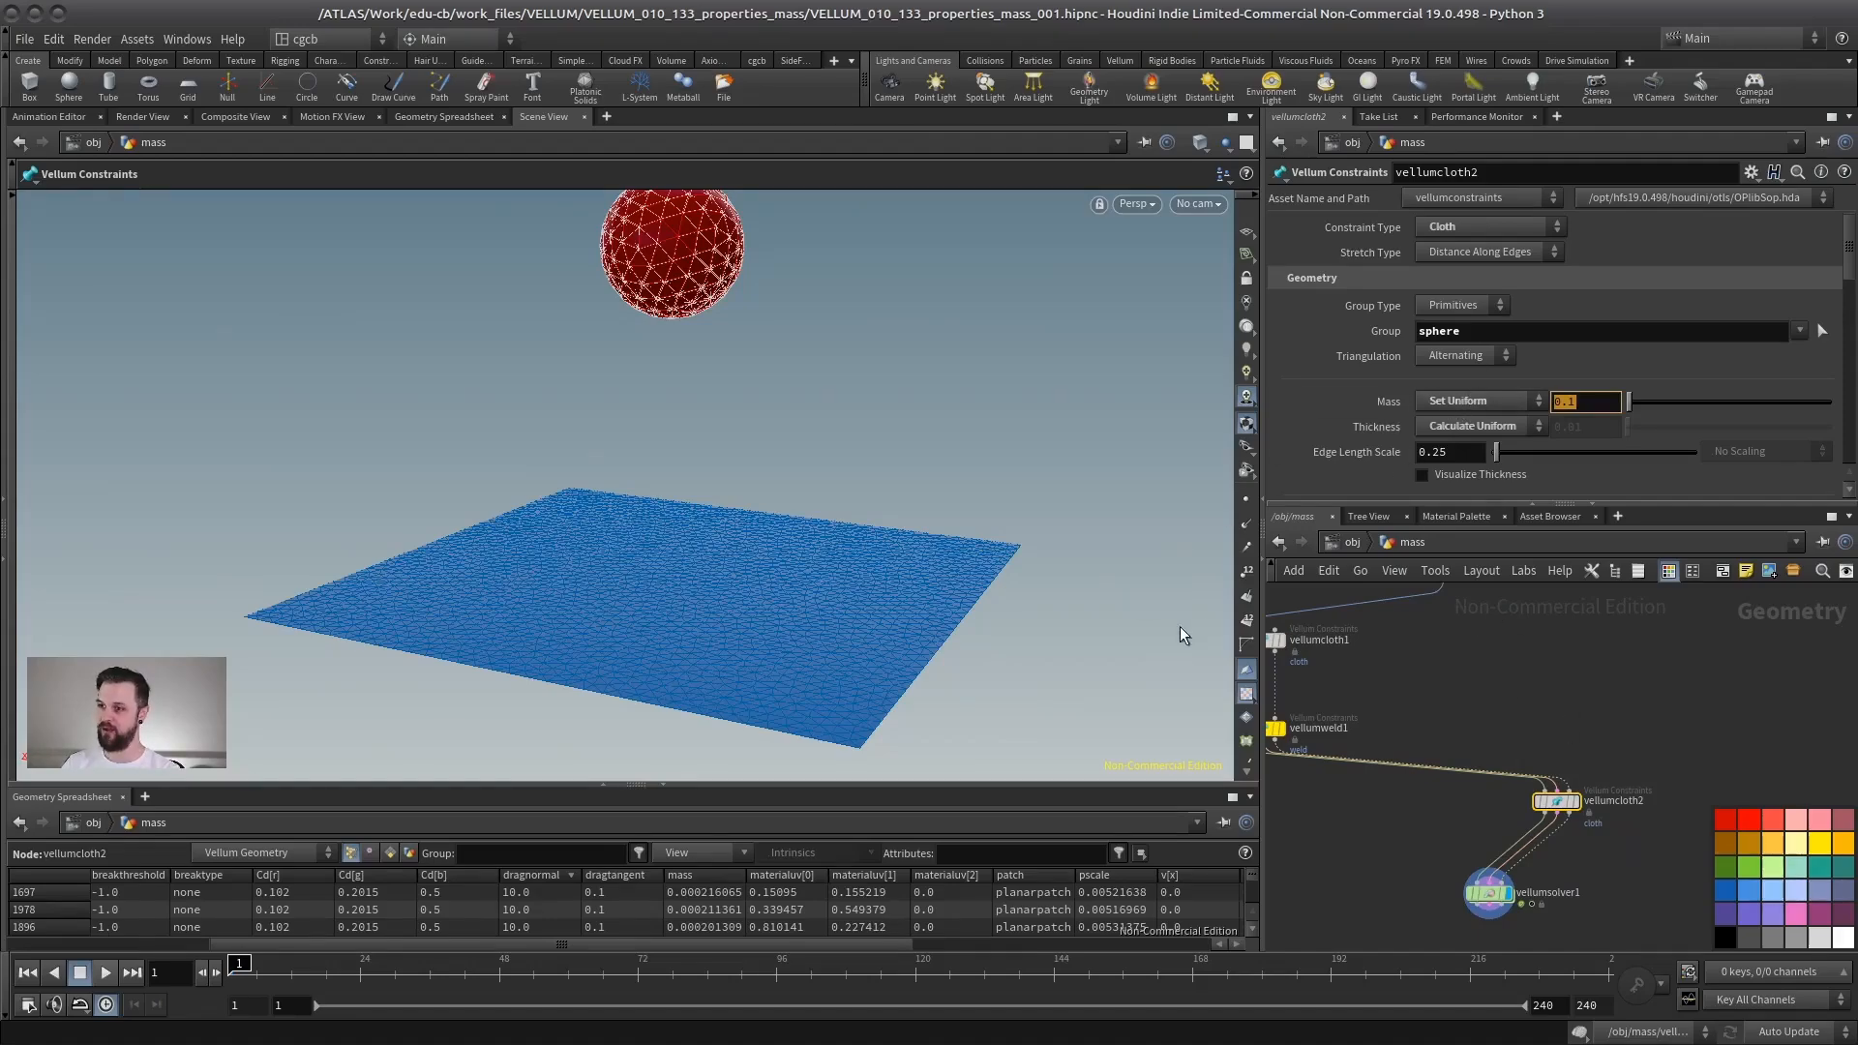
middle_click_drag(1503, 720, 1444, 679)
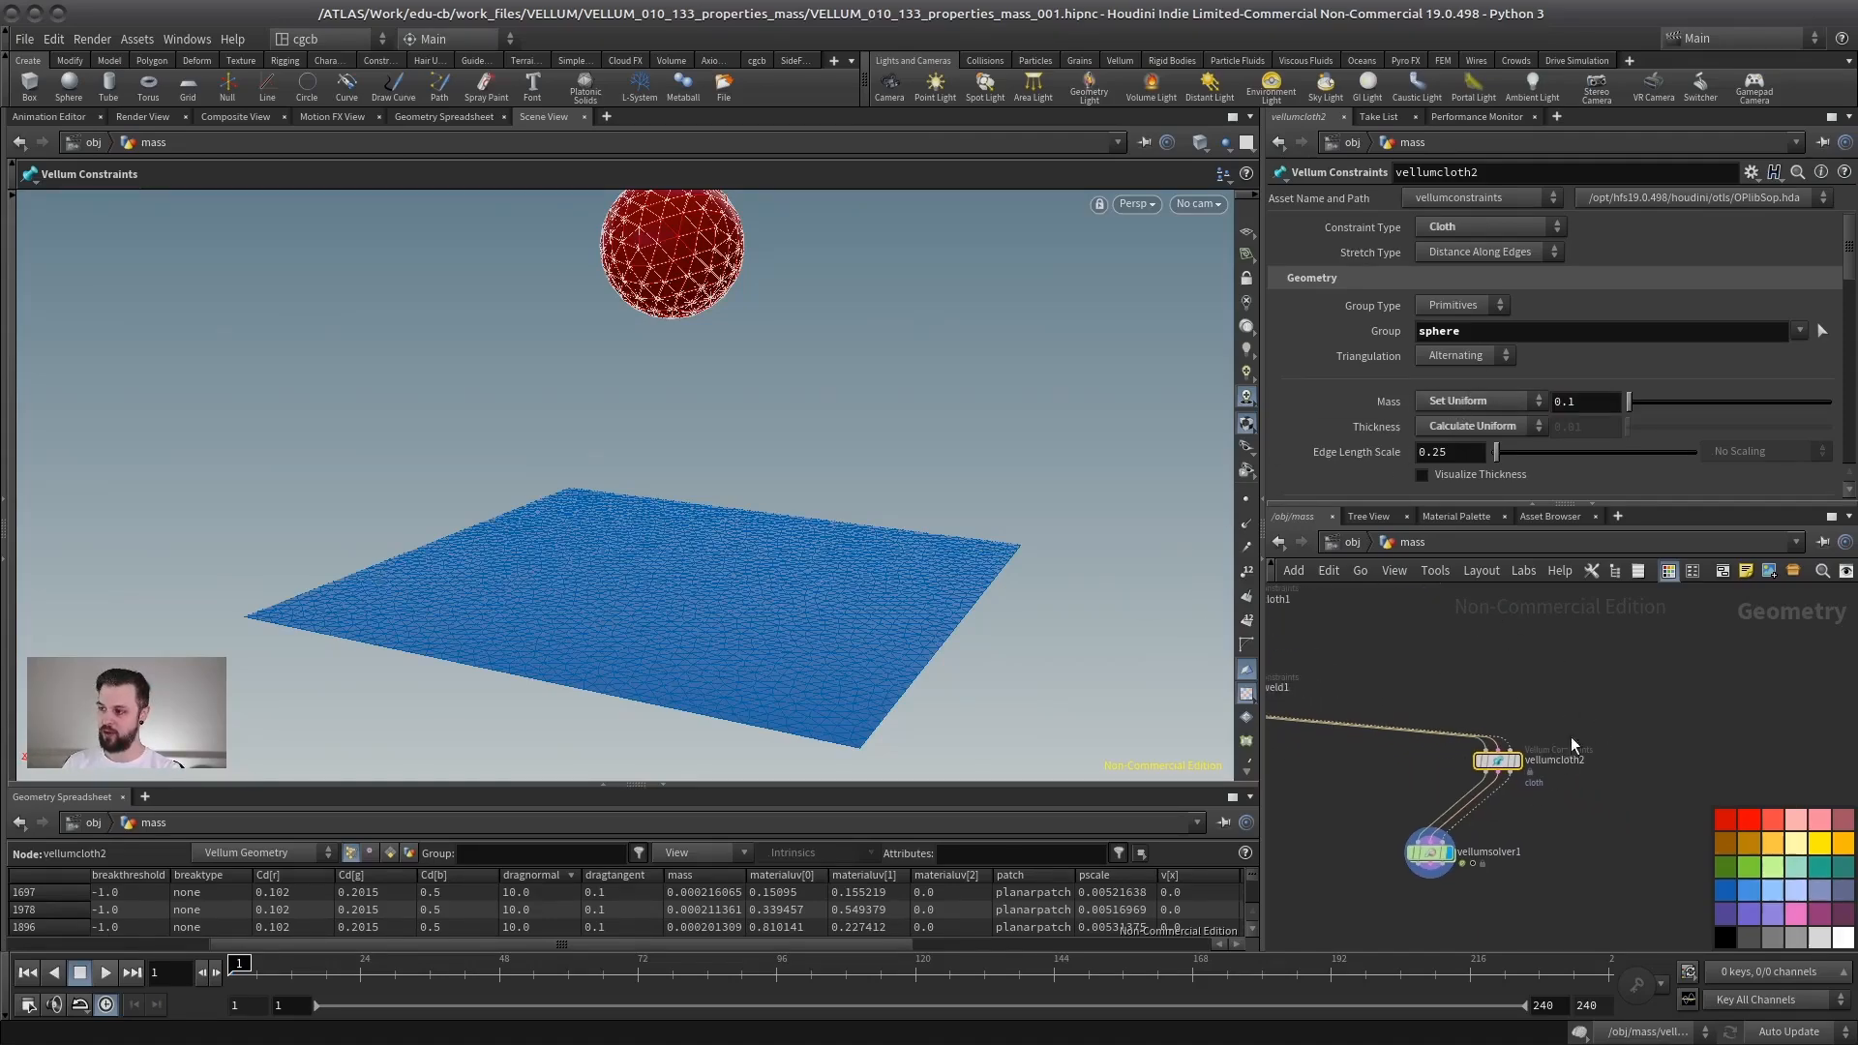
middle_click_drag(759, 468, 788, 505)
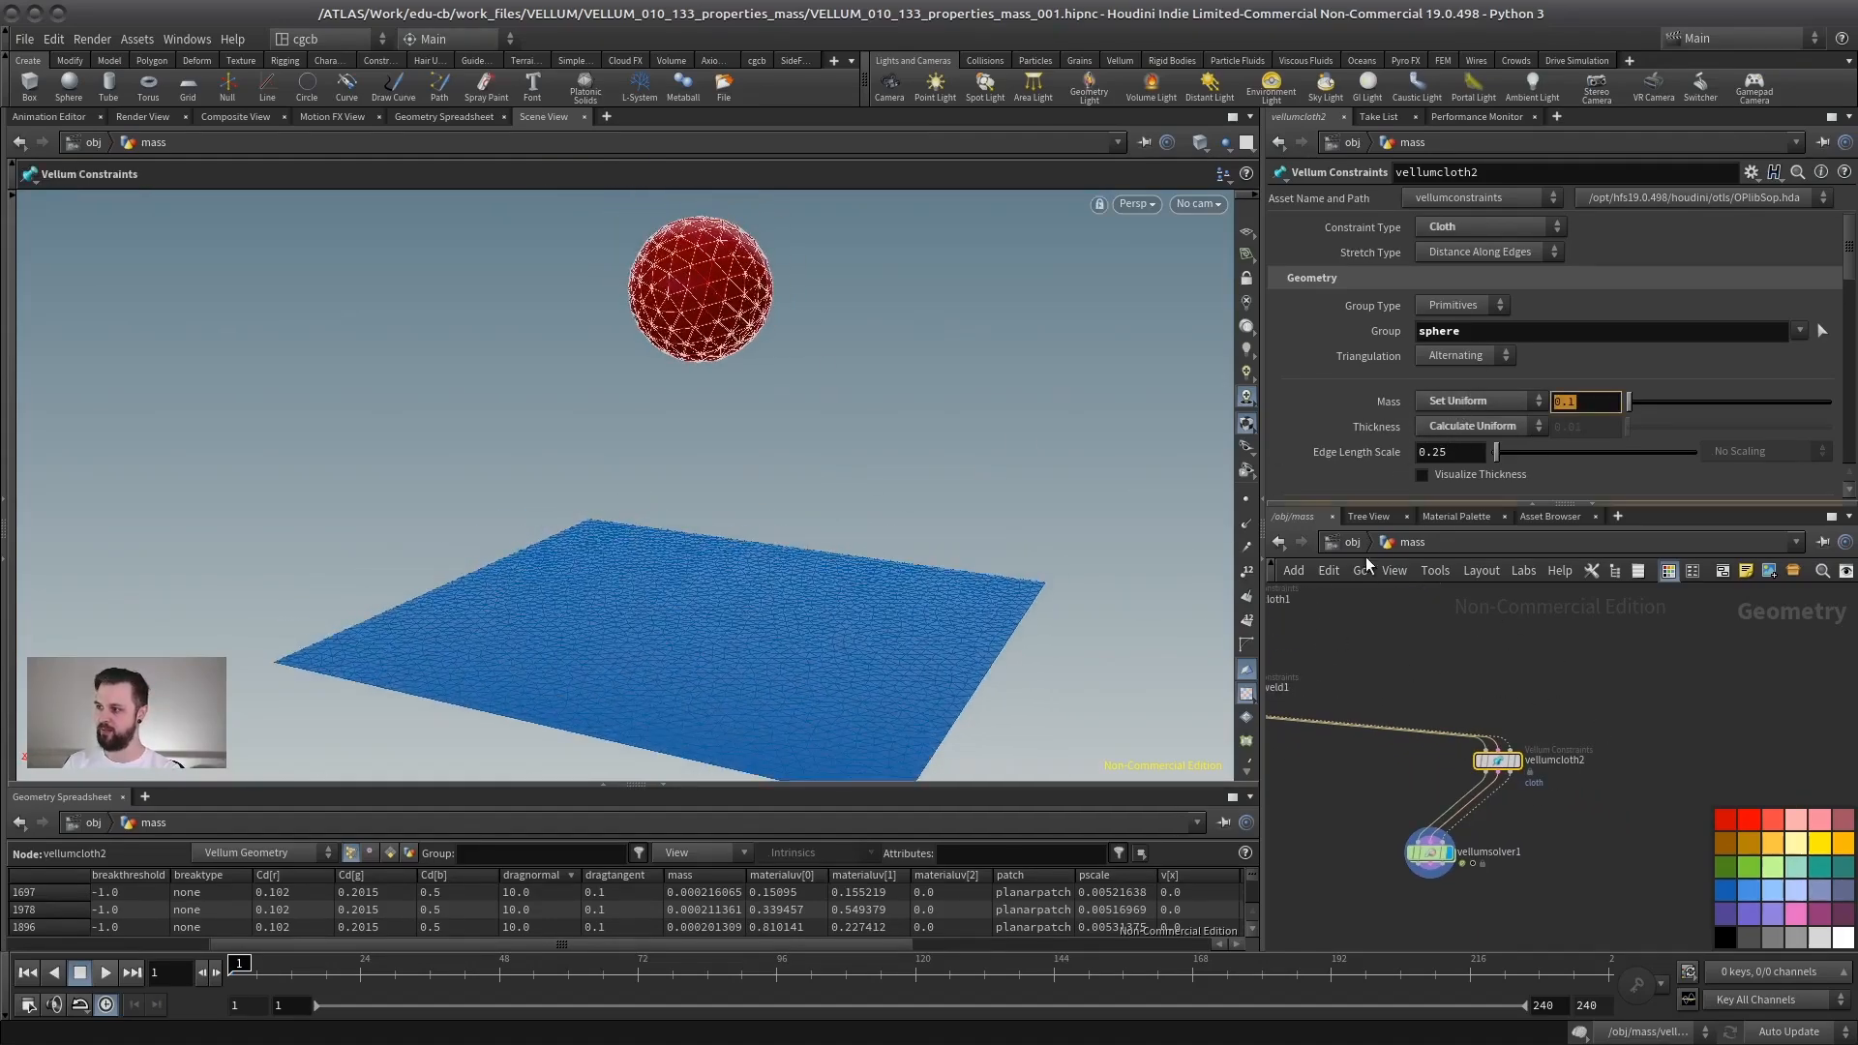
type("100")
key("Return")
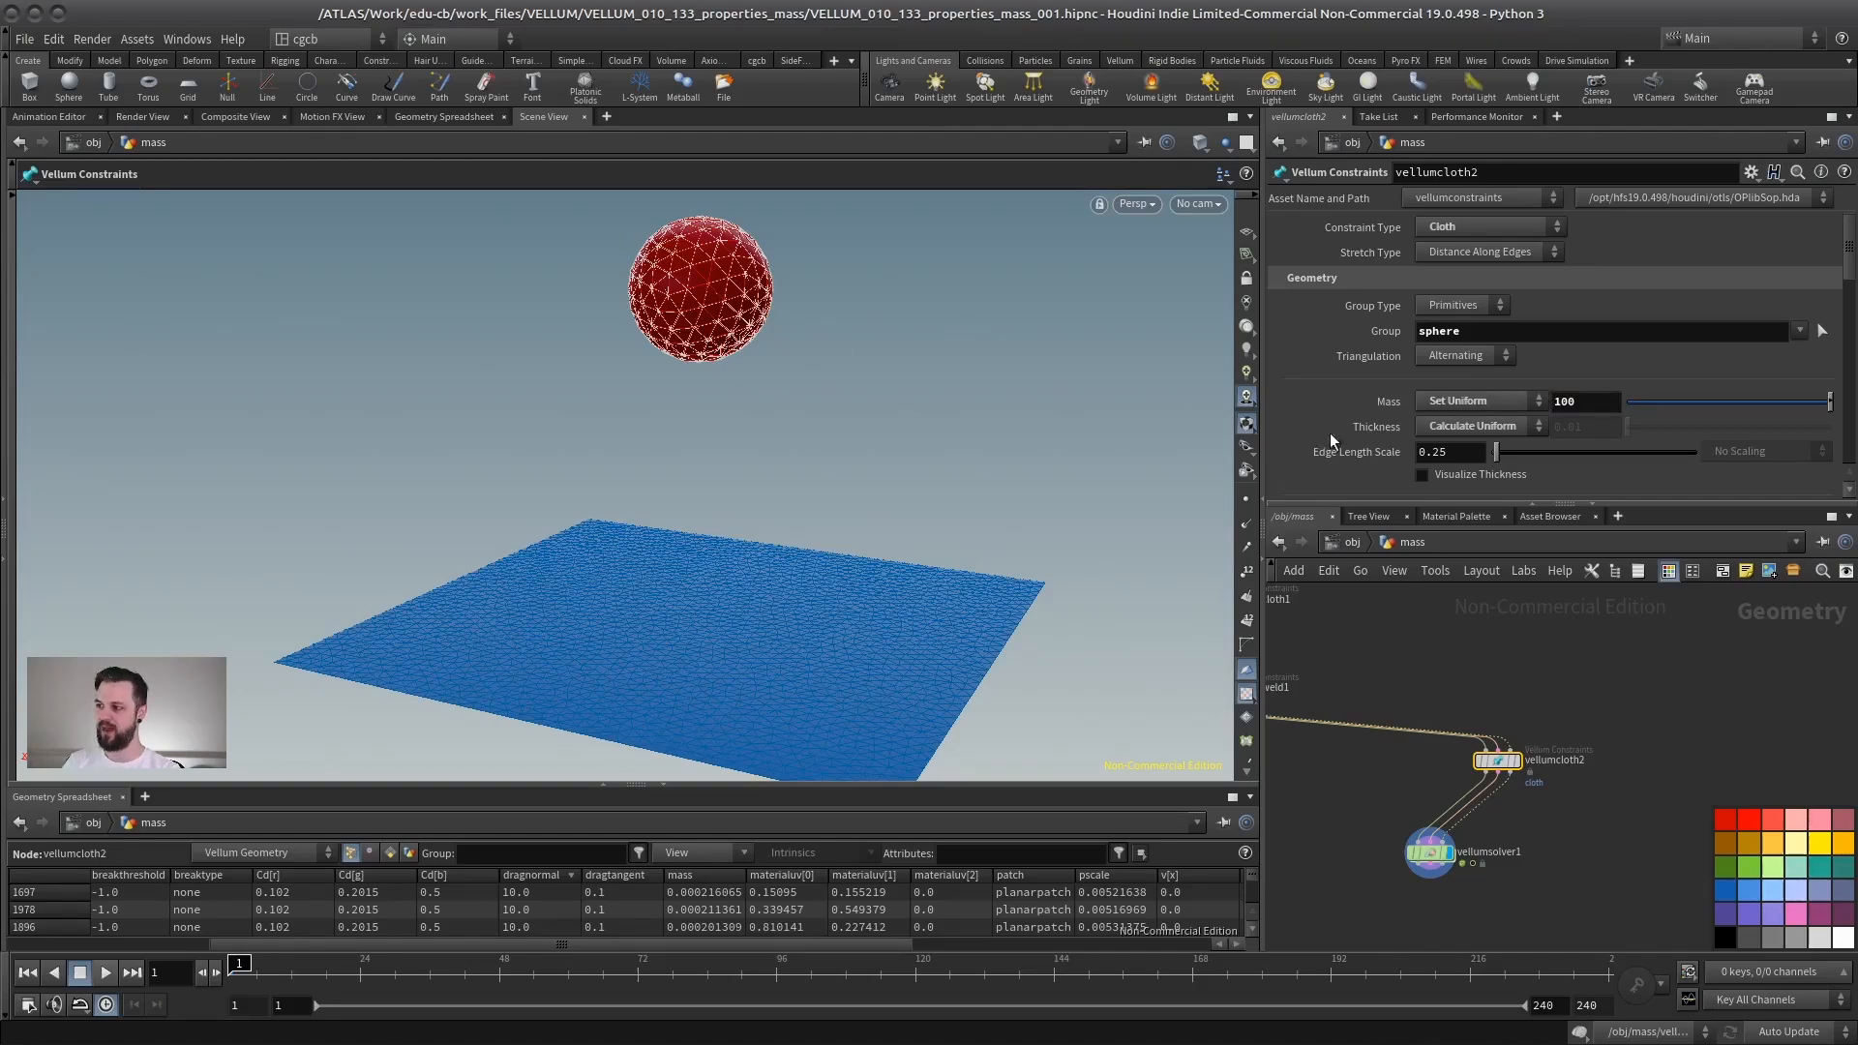
- Play the simulation from the solver and orbit around to watch the heavy sphere hit the cloth
scroll(572, 601, "down", 3)
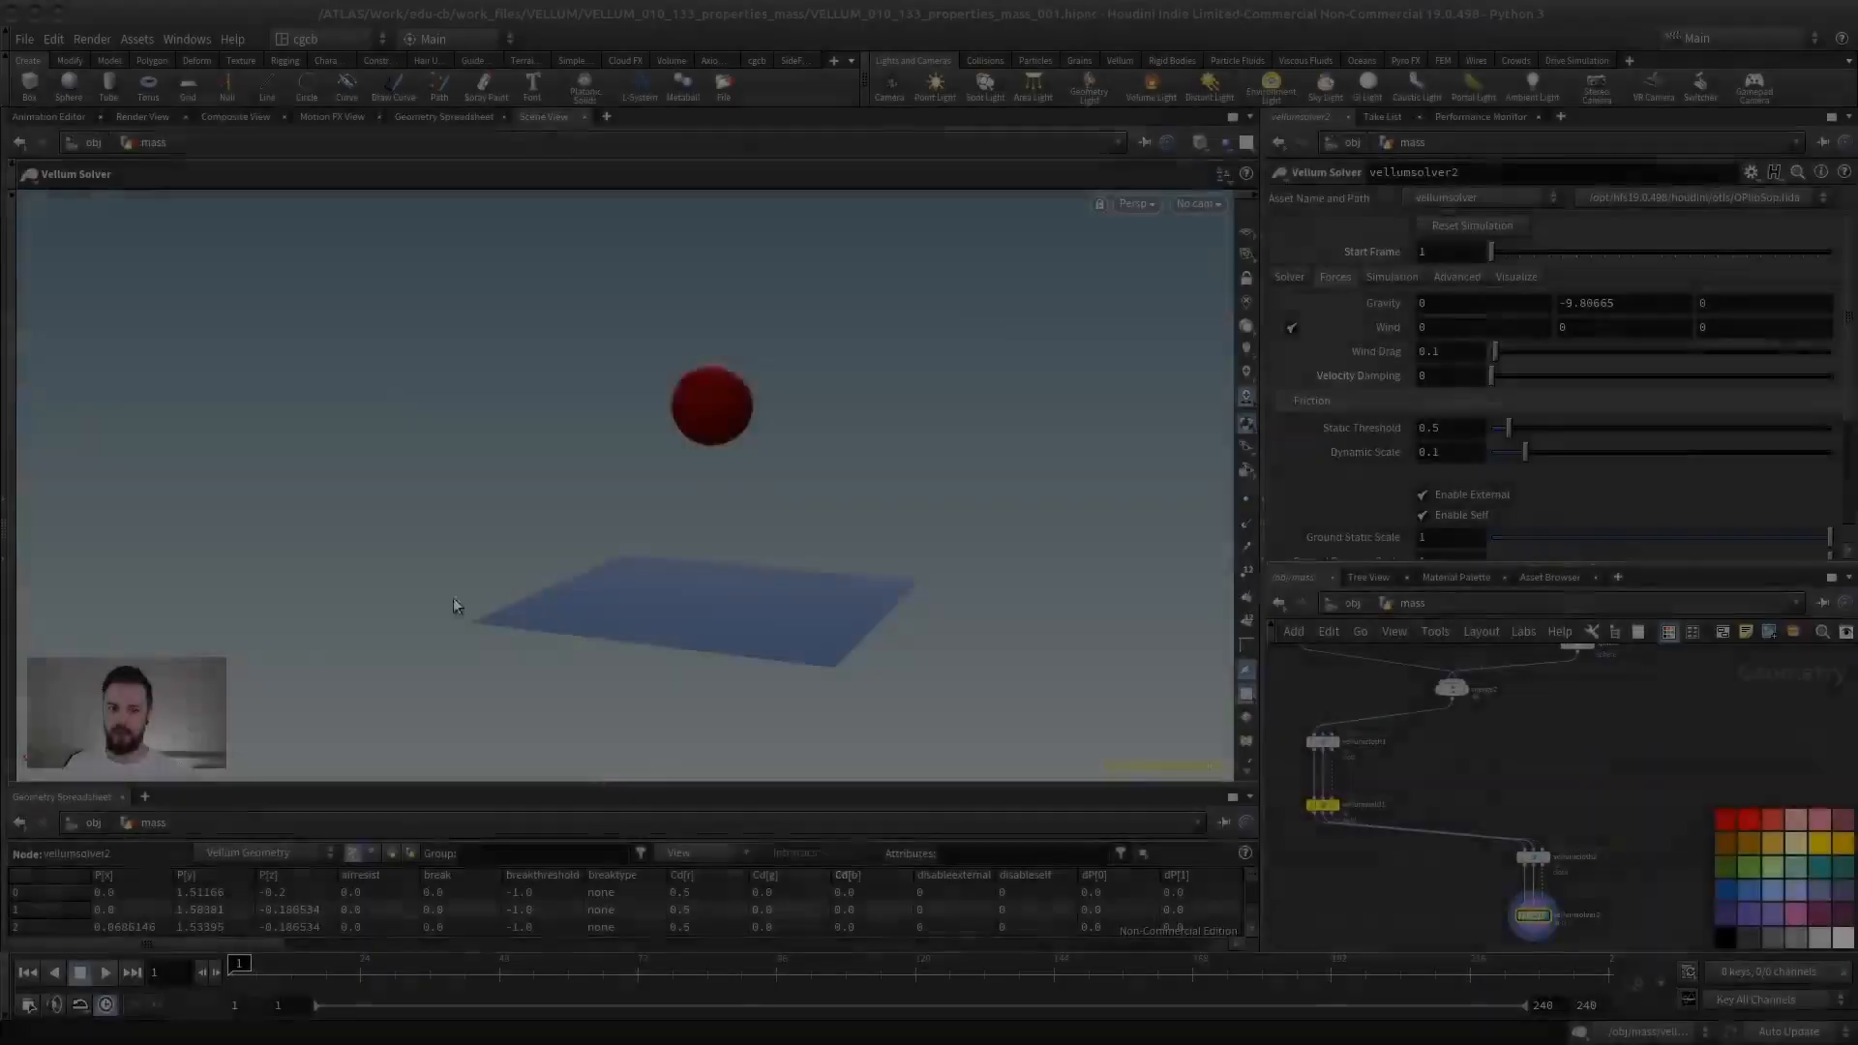
left_click(106, 973)
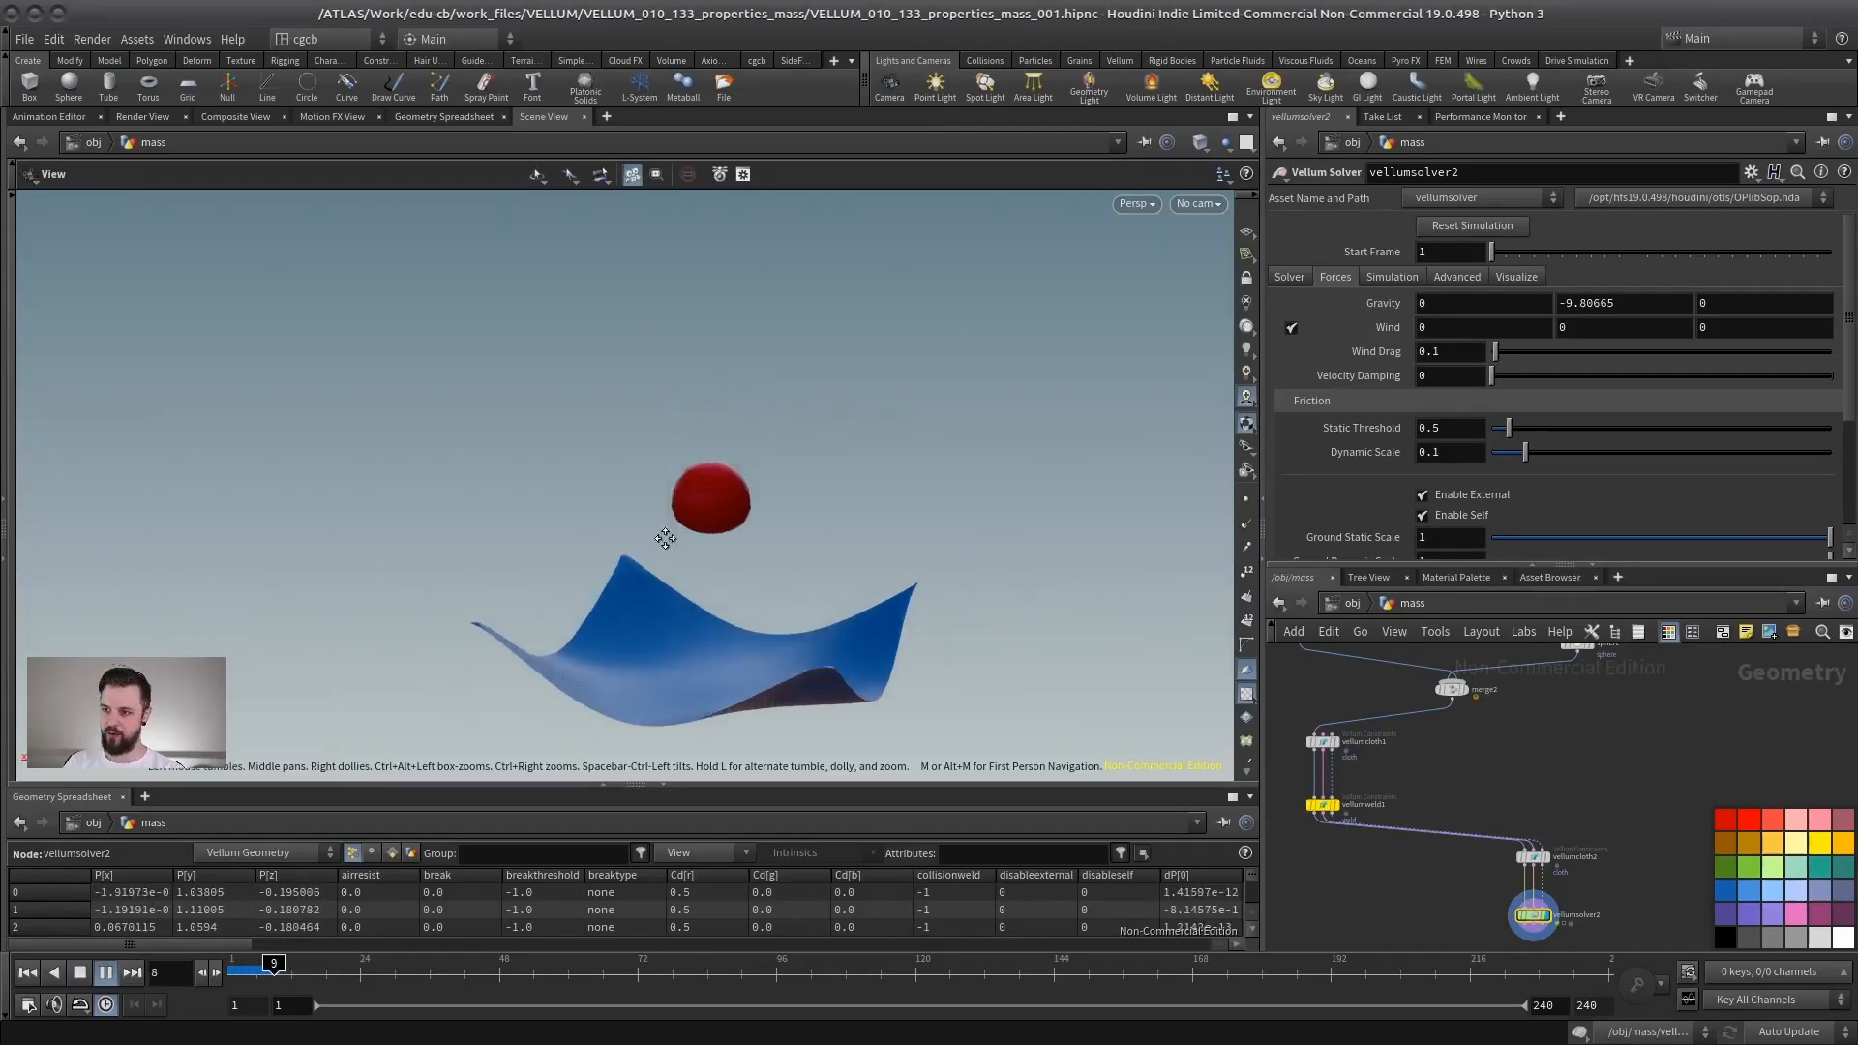
right_click_drag(633, 532, 774, 526)
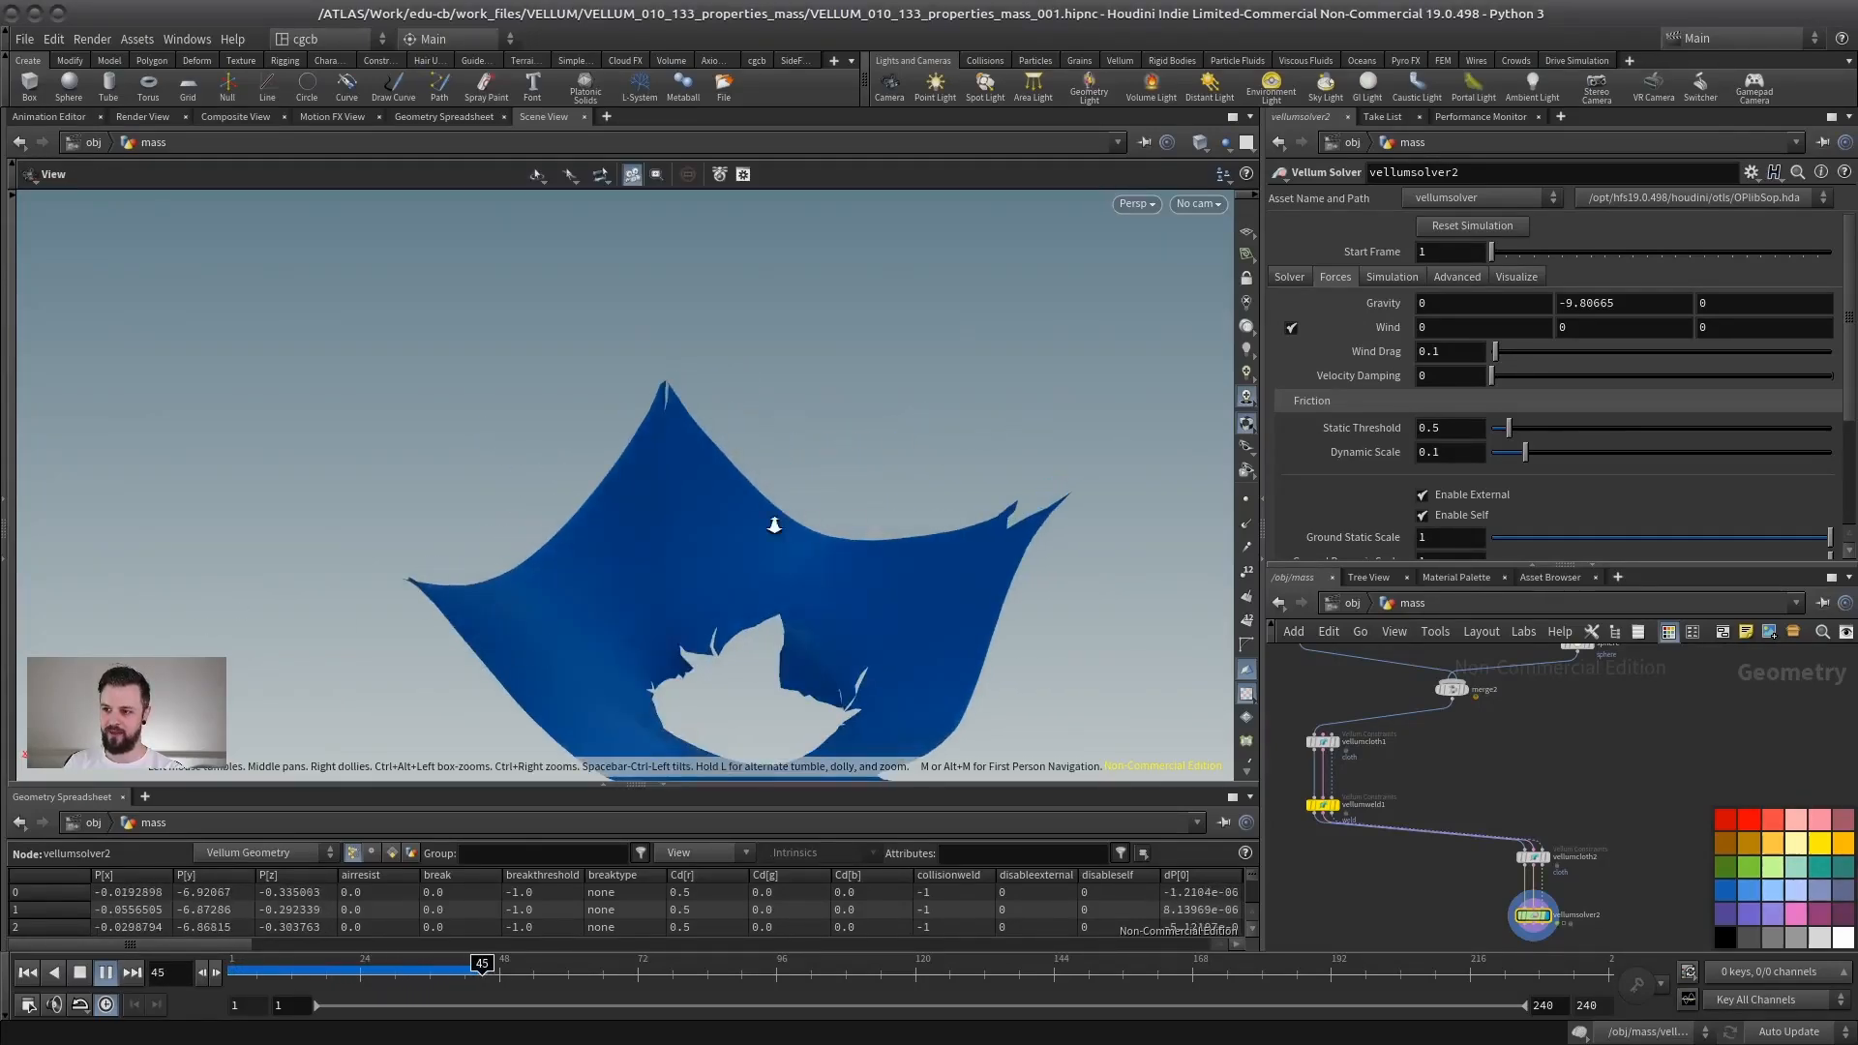
left_click(31, 973)
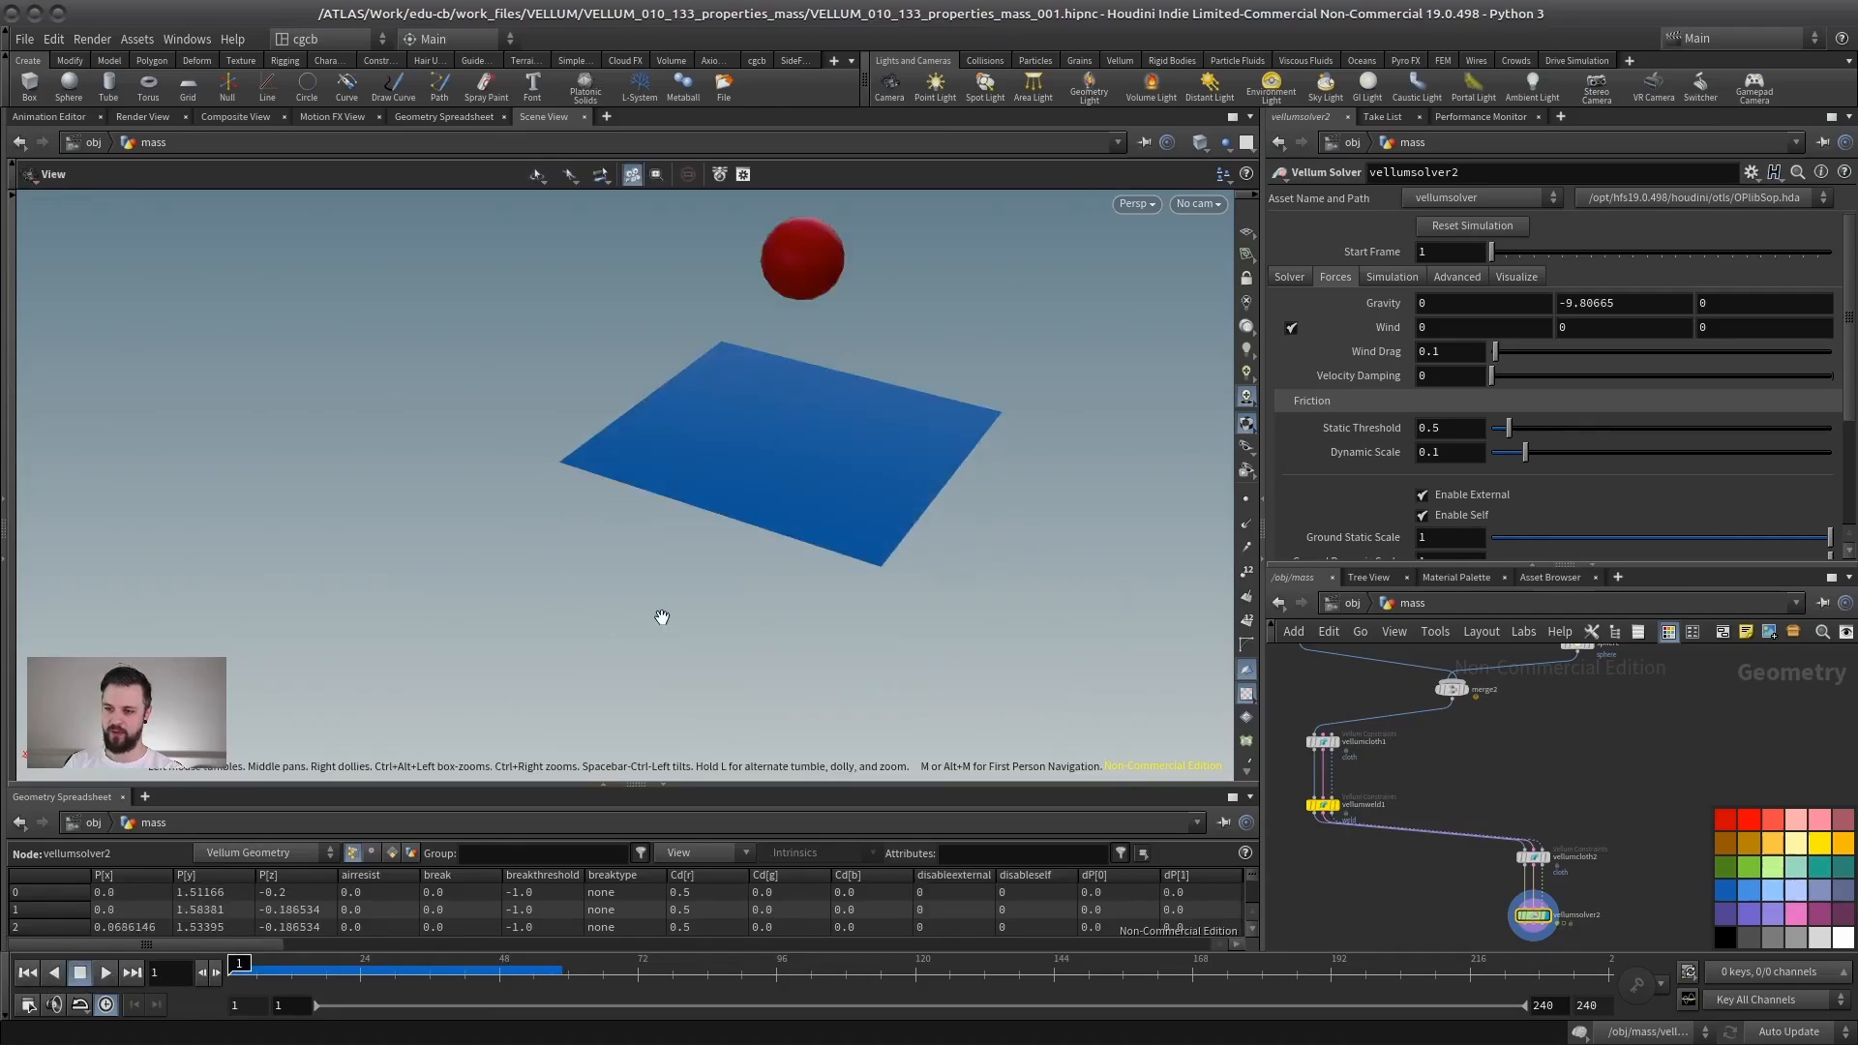
left_click_drag(662, 617, 593, 584)
left_click(106, 973)
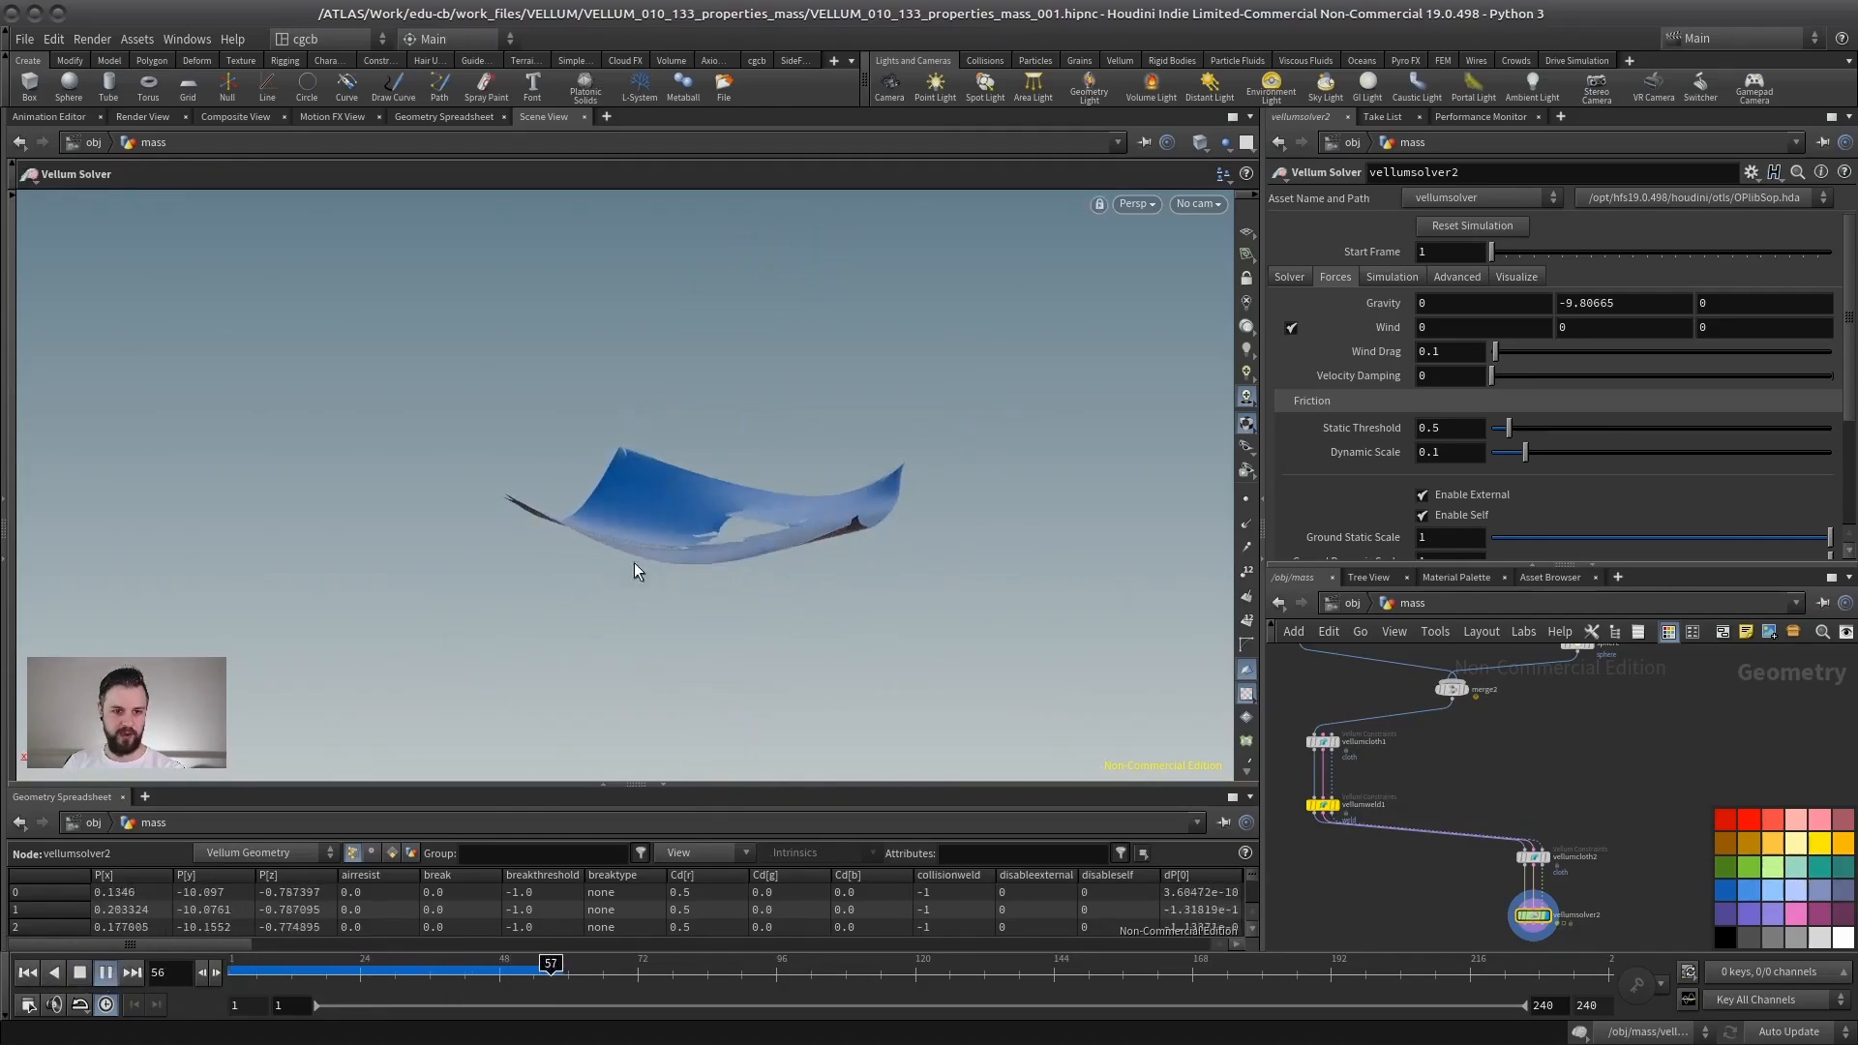
key("ctrl+Up")
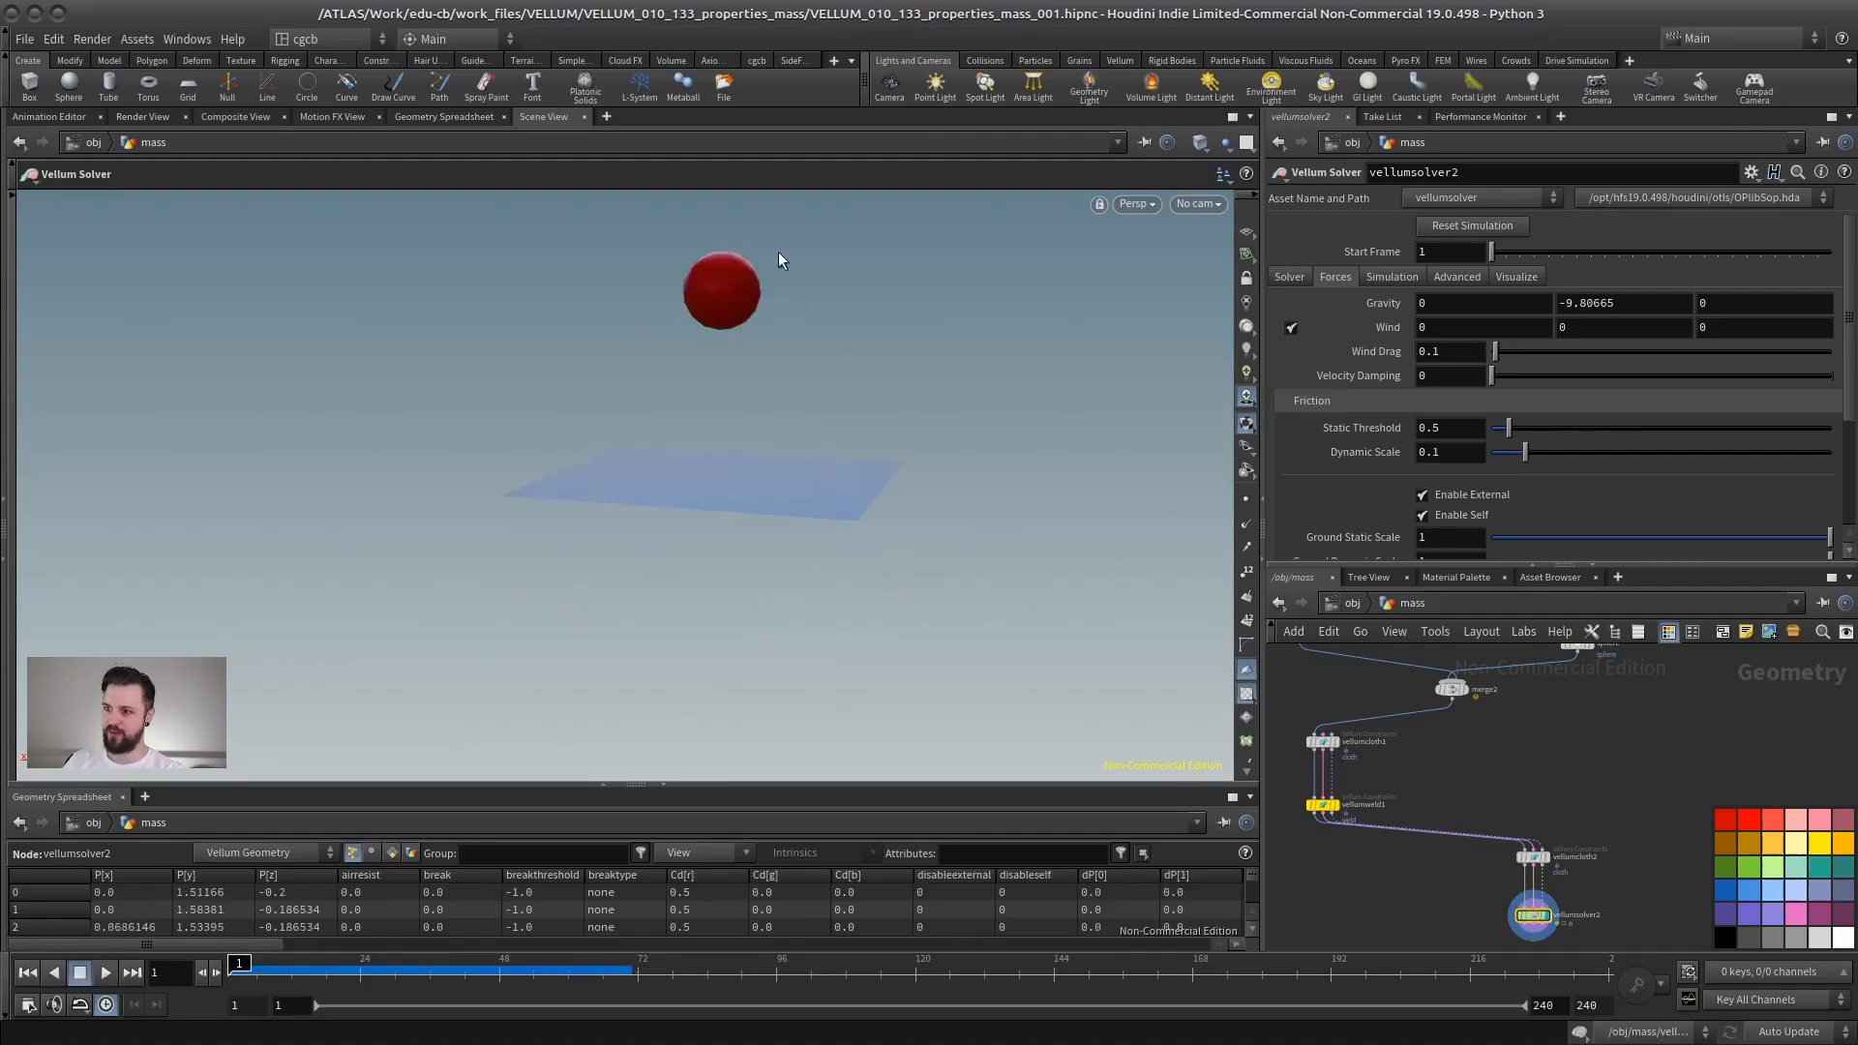
left_click_drag(779, 260, 714, 559)
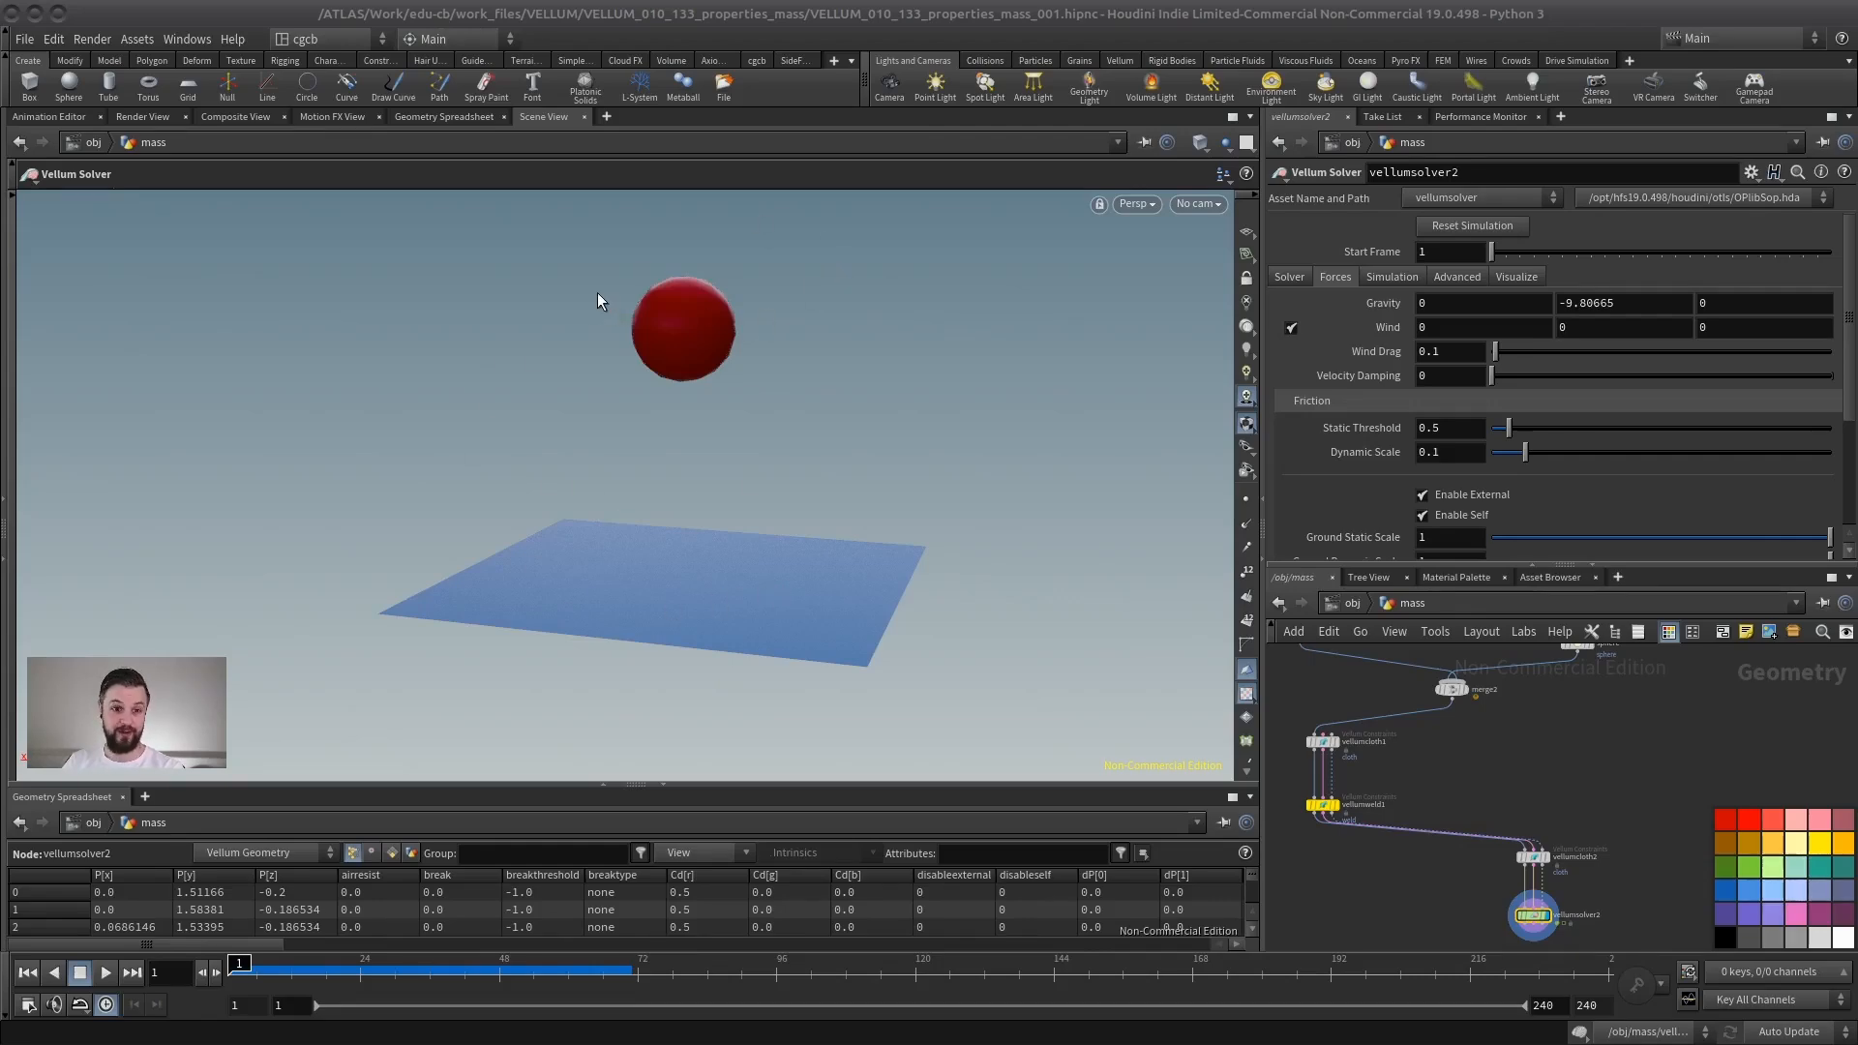
key("Escape")
left_click_drag(596, 292, 742, 494)
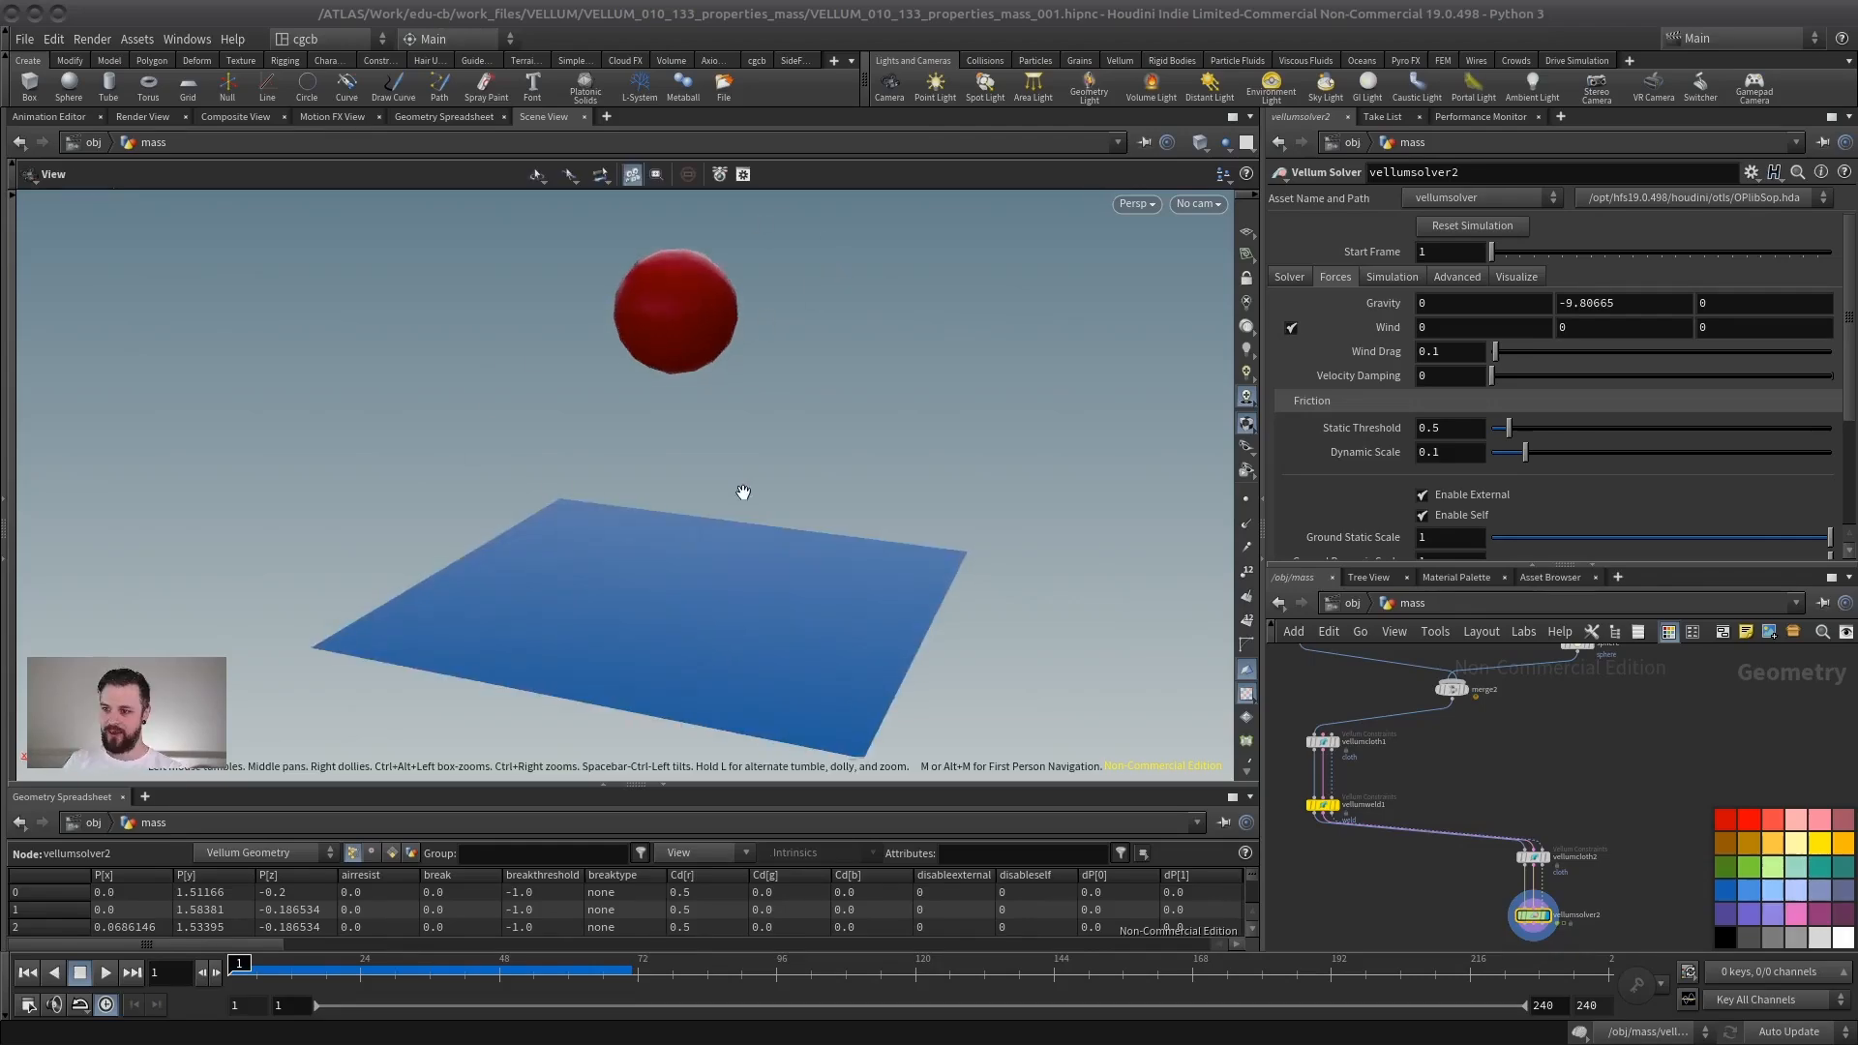
key("Return")
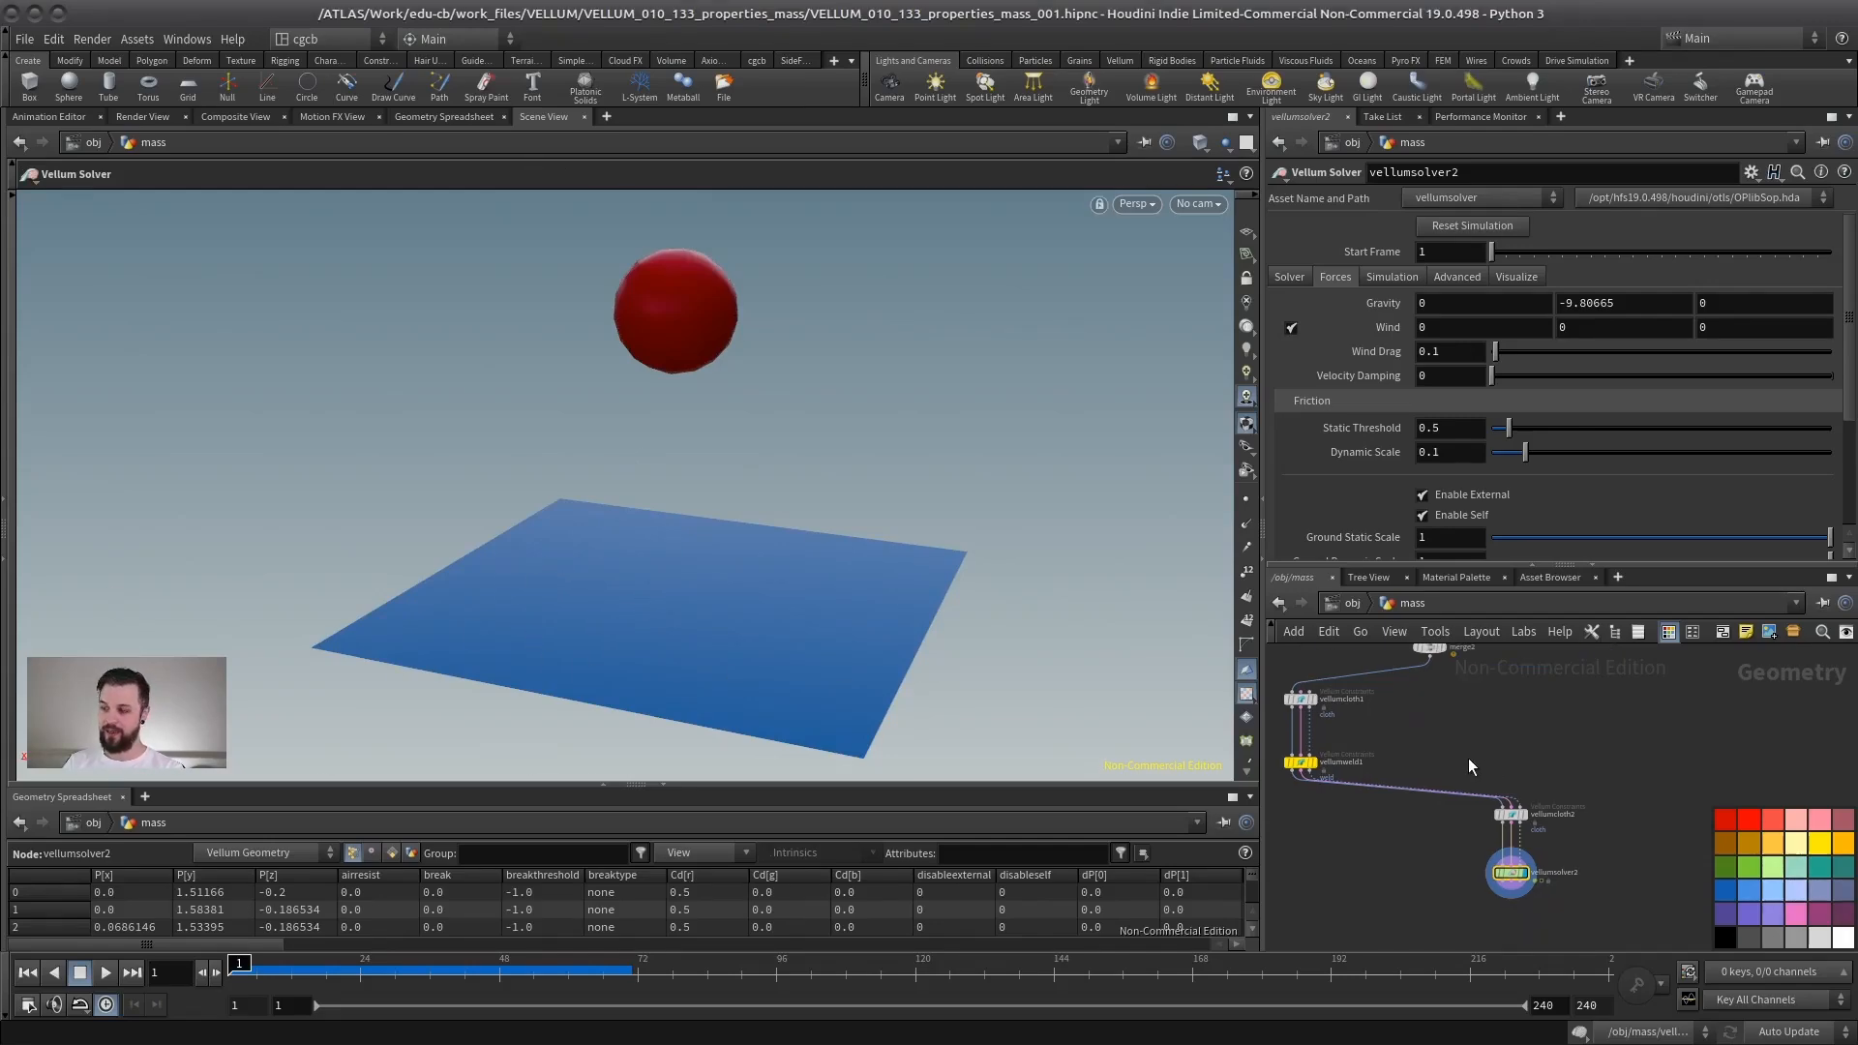
- Check the sphere constraint's mass attribute, select the Vellum solver and replay the simulation
left_click(1510, 815)
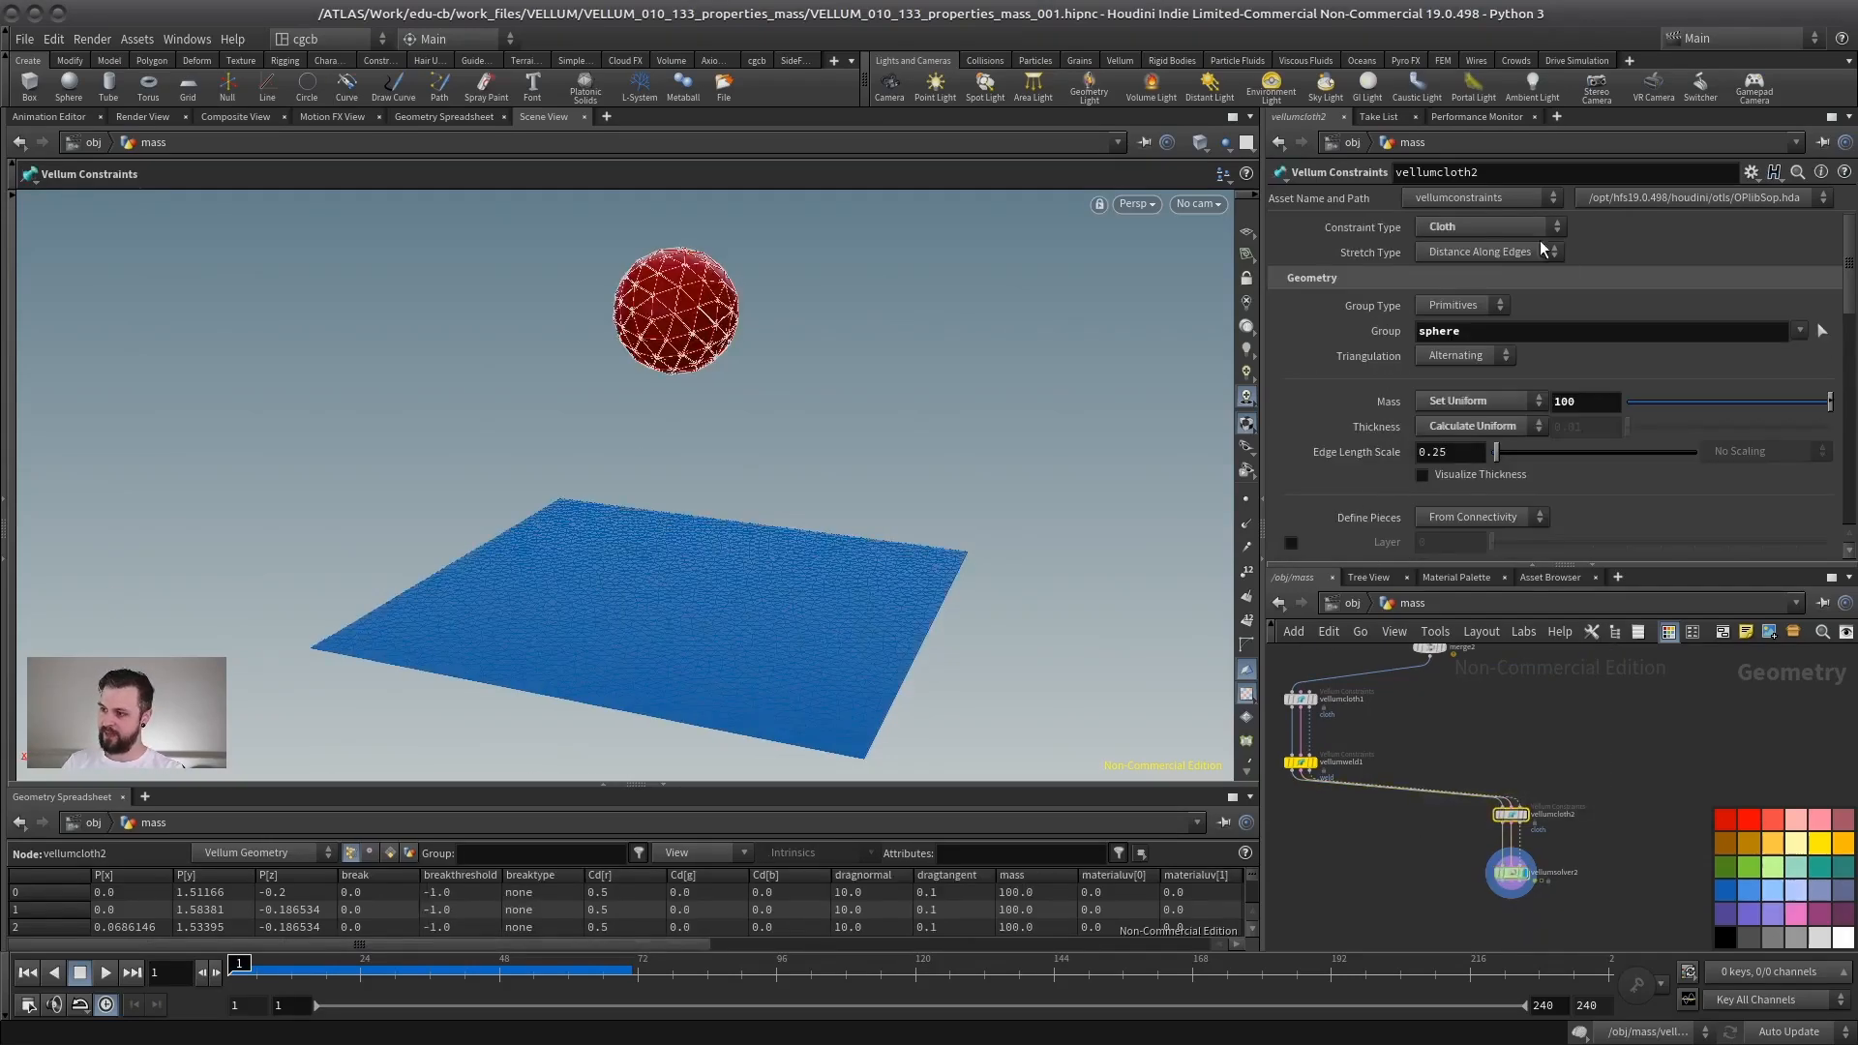
left_click(1509, 872)
left_click(107, 972)
left_click(109, 972)
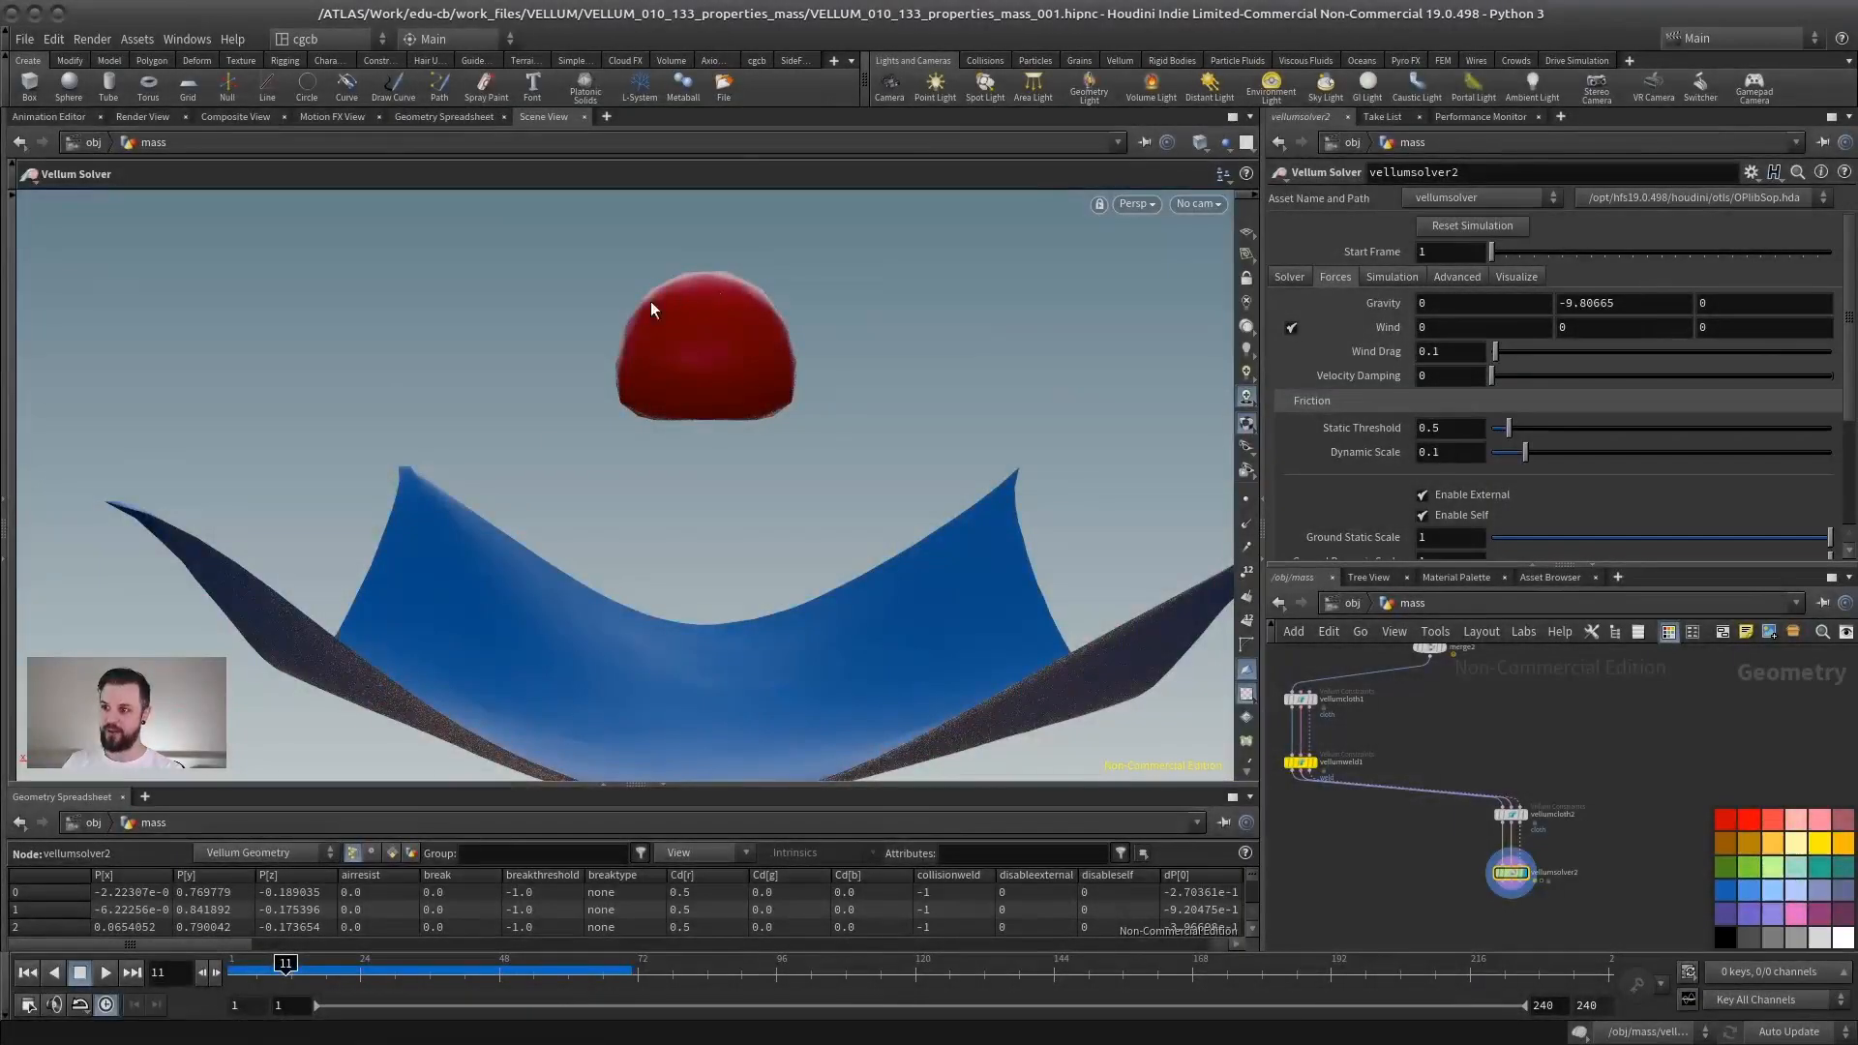
middle_click_drag(709, 485, 650, 517, "alt")
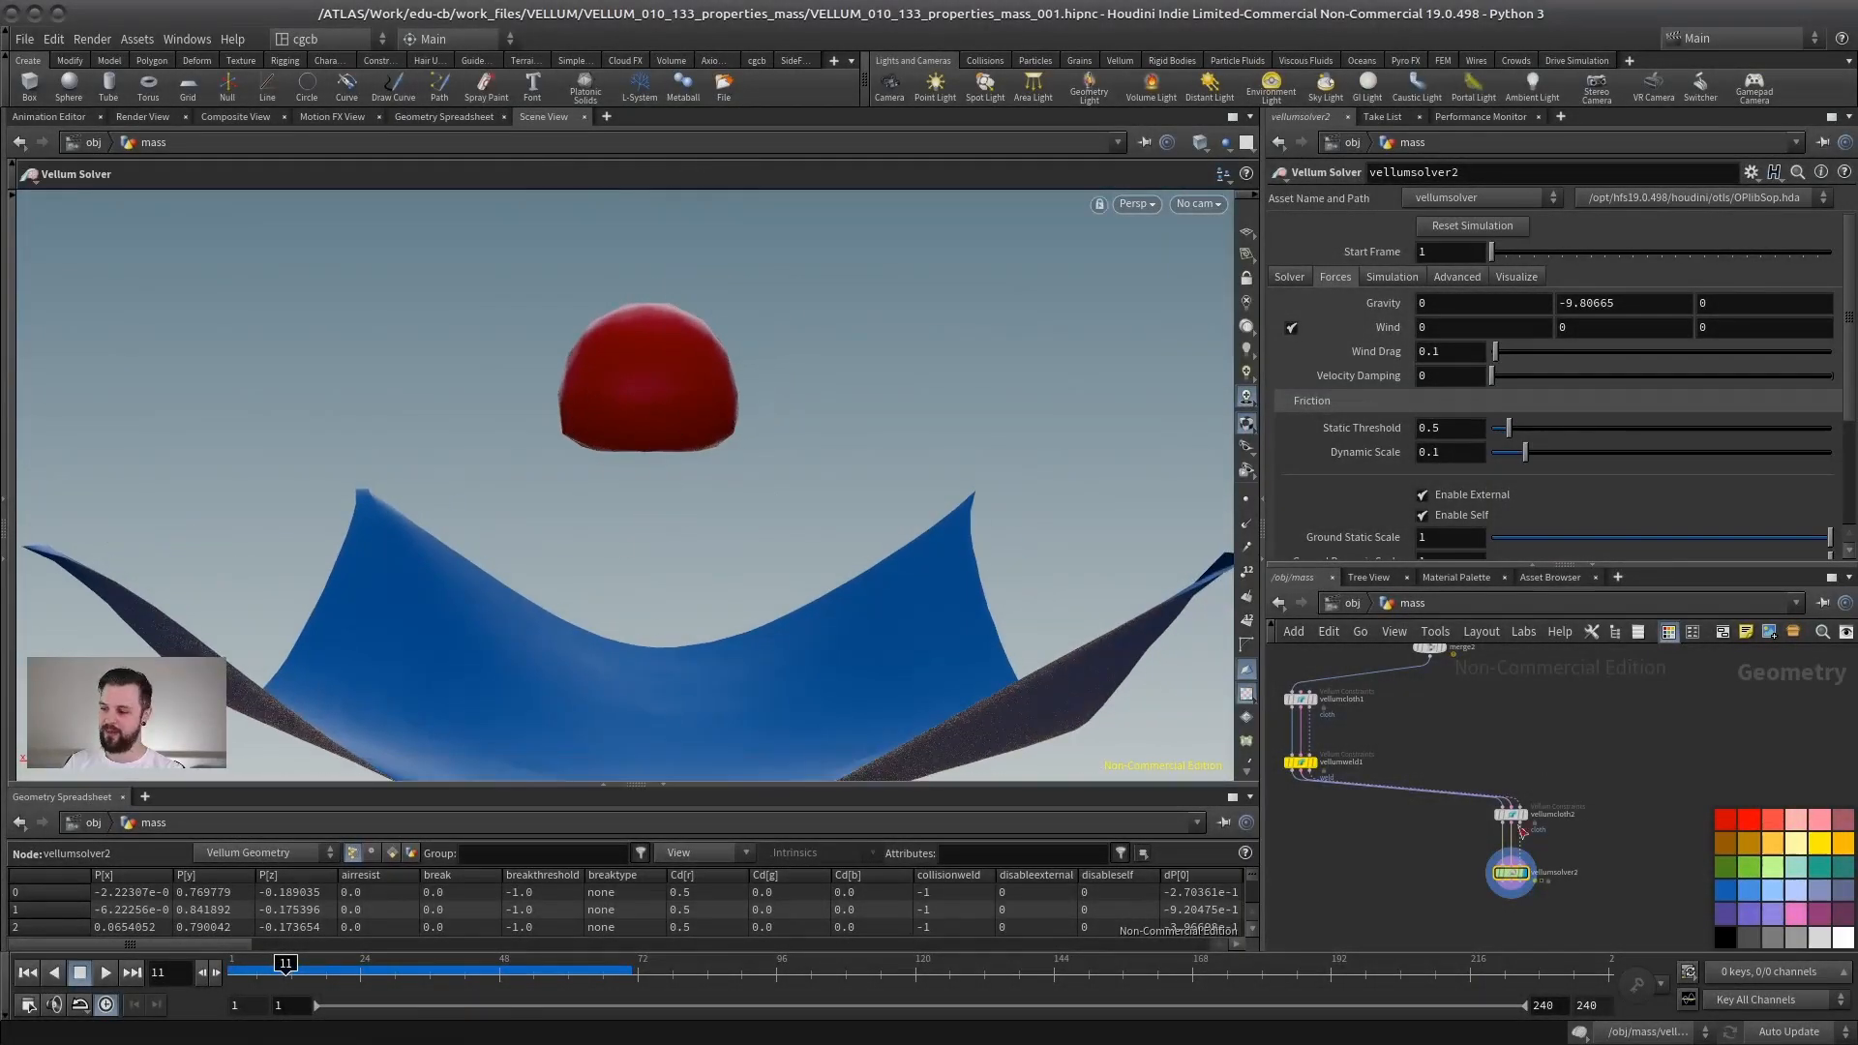
middle_click_drag(1577, 742, 1567, 675)
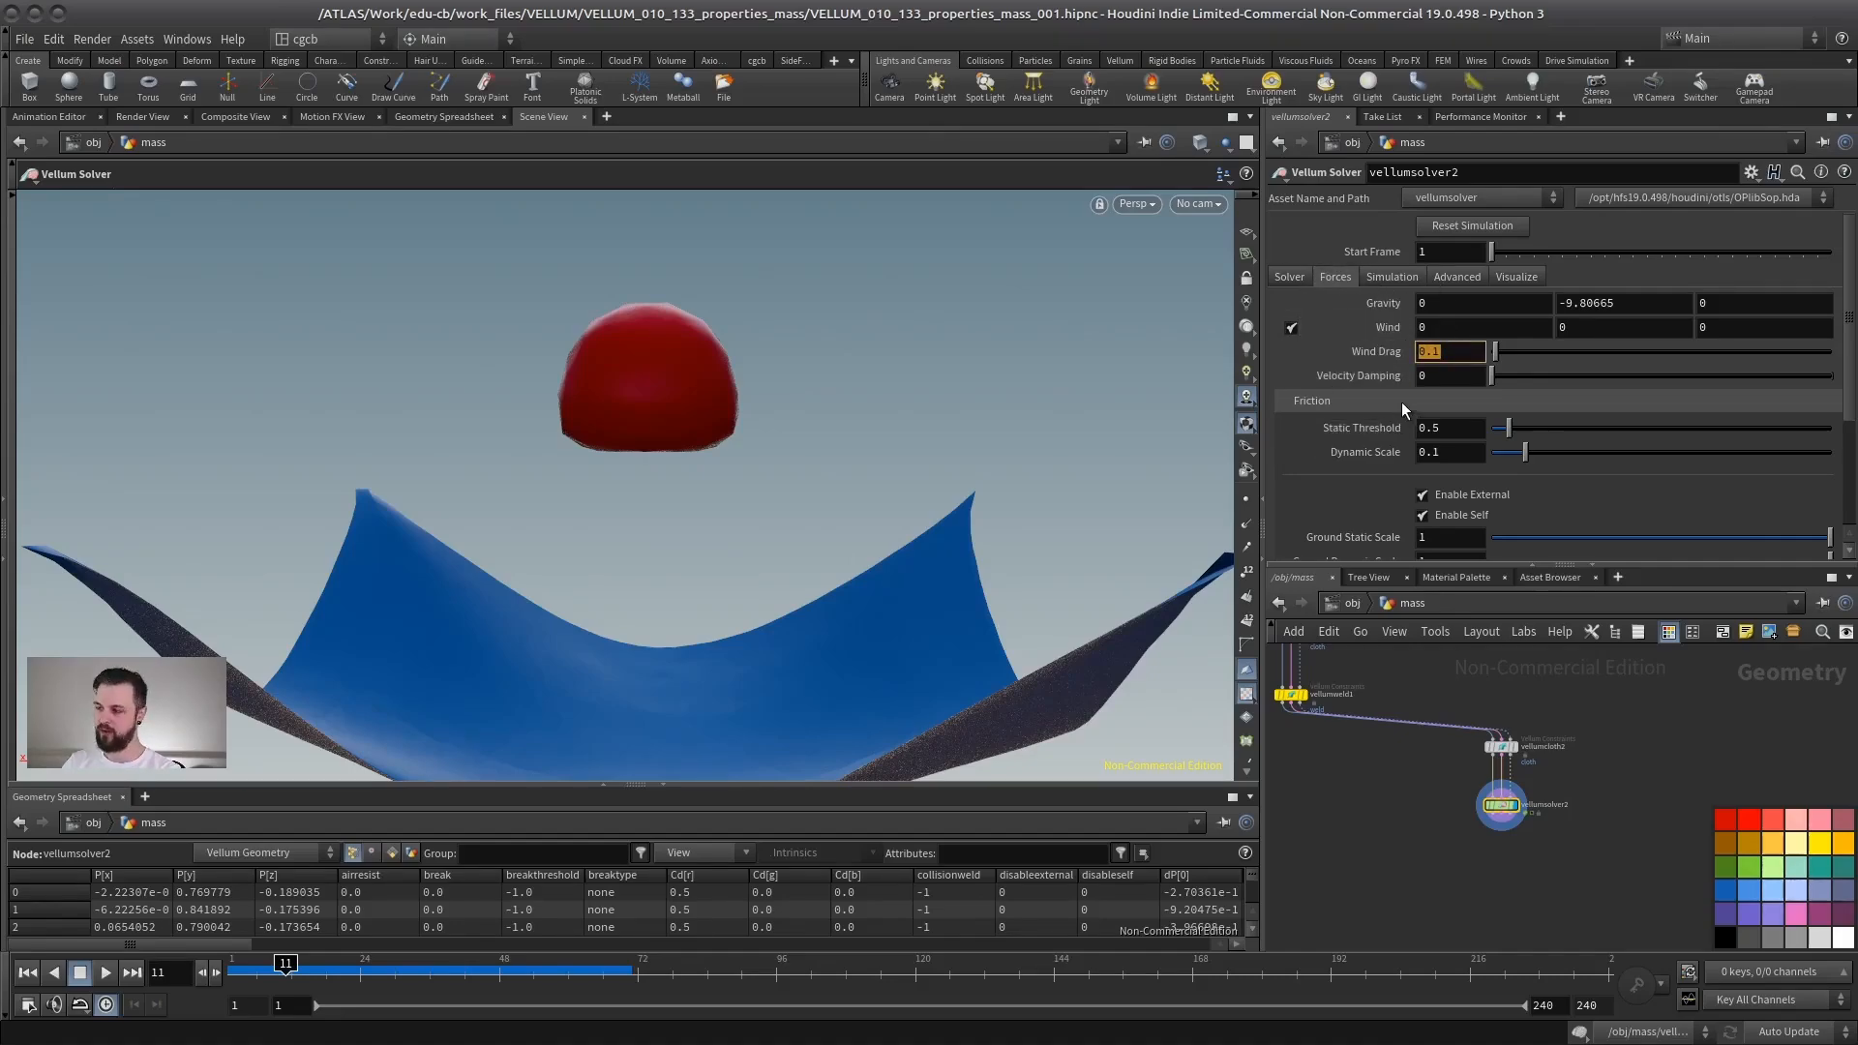
- Turn off wind on the Vellum solver and restart the simulation playback from the first frame
left_click(1456, 331)
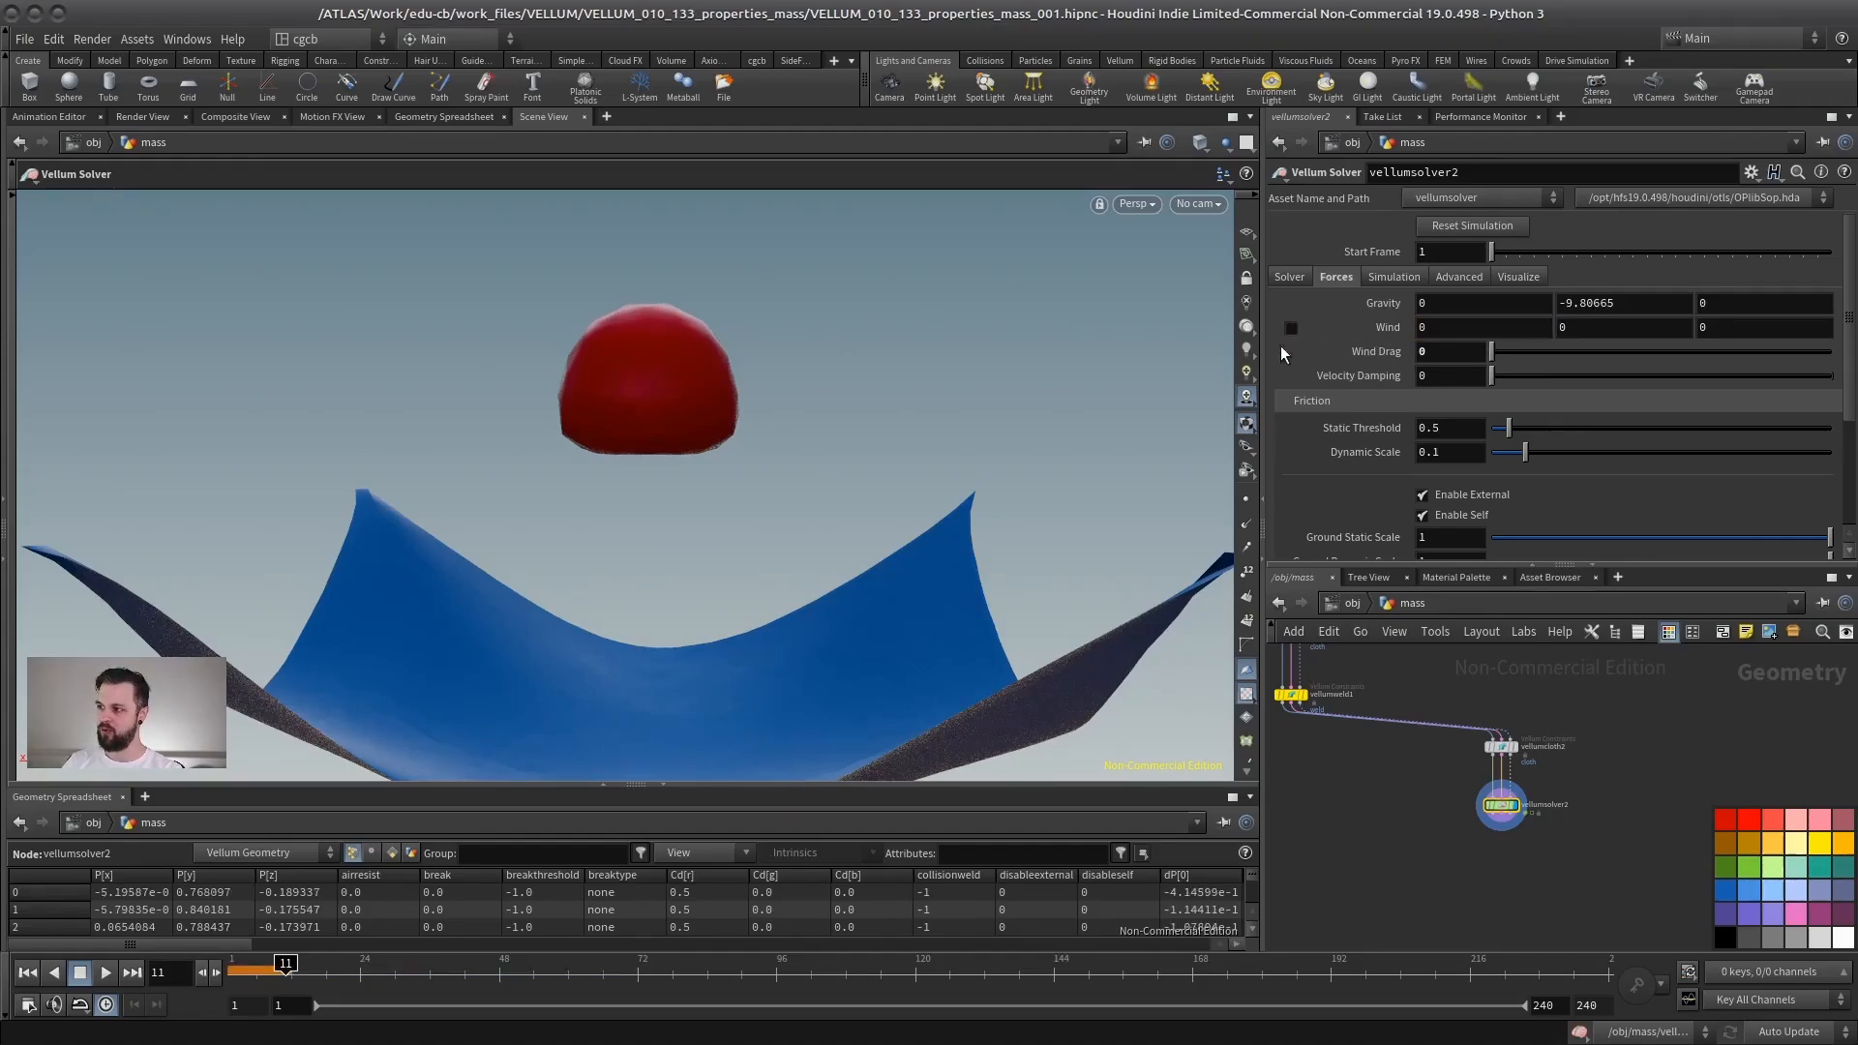
left_click(1291, 328)
left_click(27, 973)
left_click(106, 972)
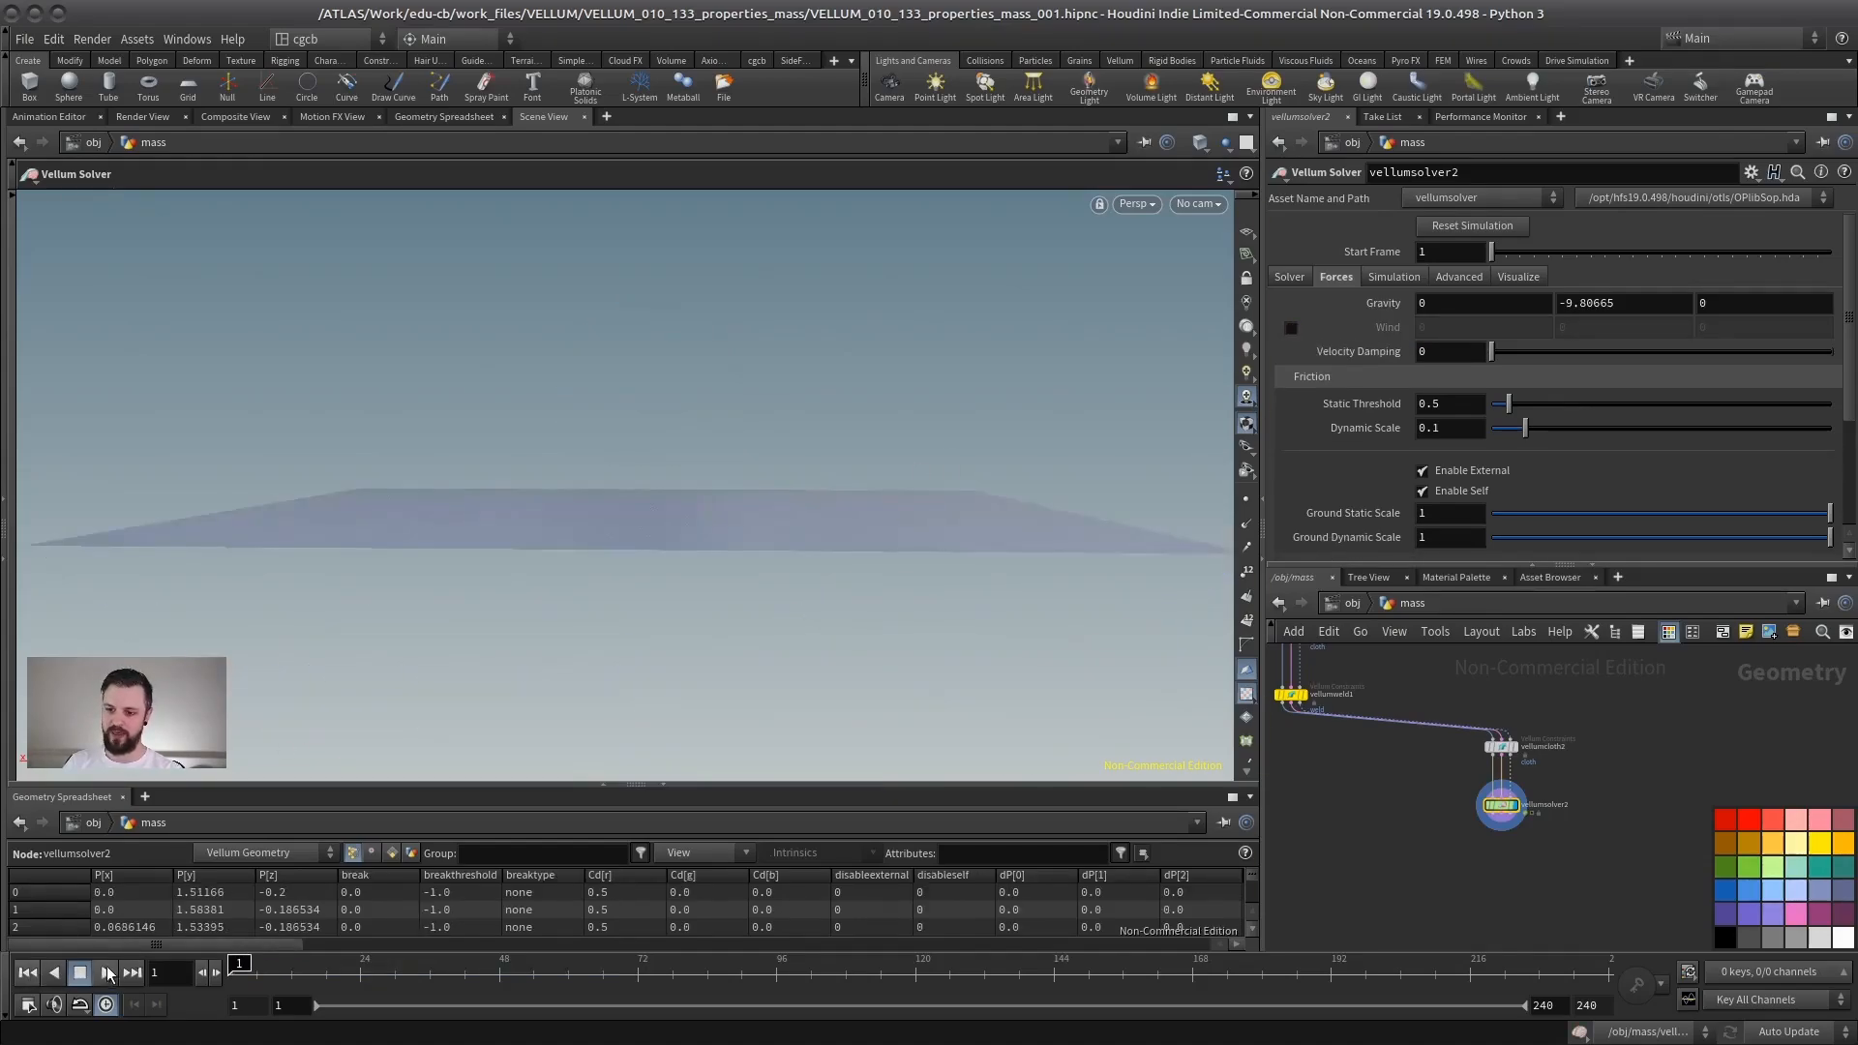
- Orbit around the playing simulation to watch the sphere and cloth interact, then stop and rewind
middle_click_drag(716, 685, 663, 455, "alt")
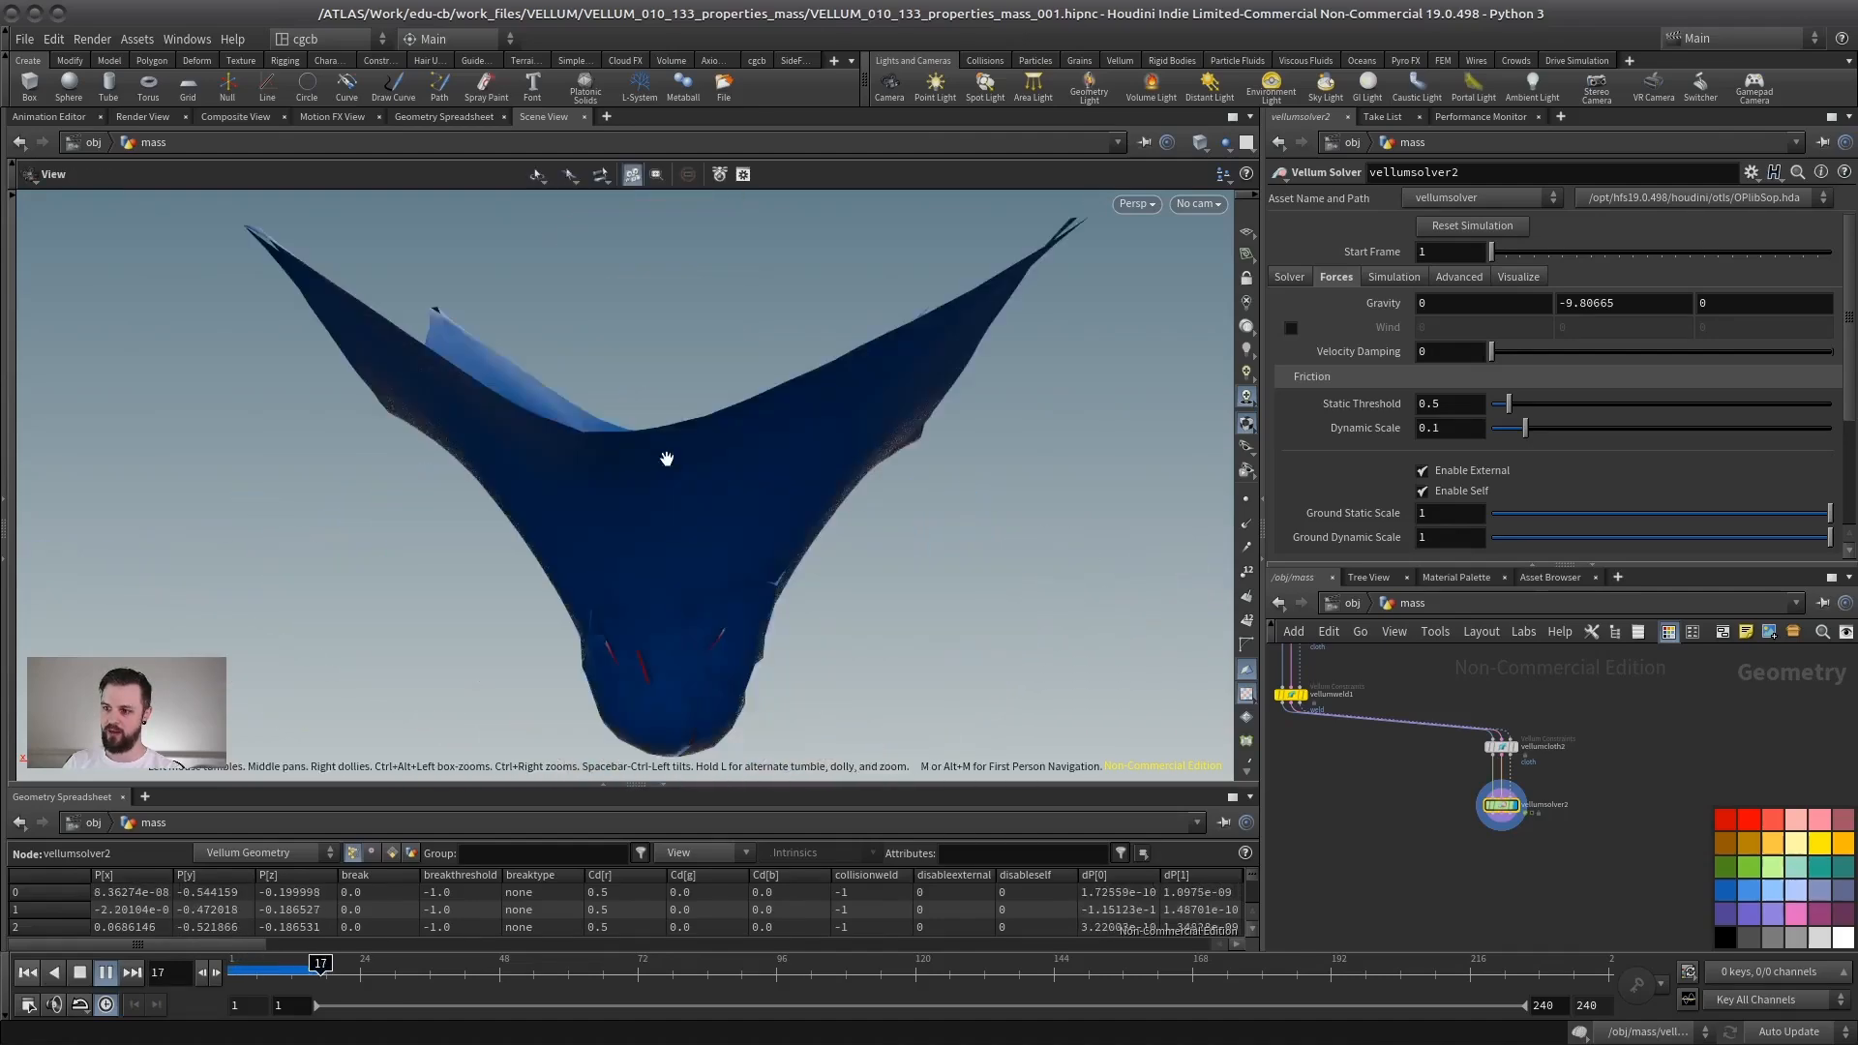
left_click_drag(664, 456, 754, 527, "alt")
right_click_drag(754, 526, 630, 532, "alt")
left_click_drag(630, 531, 564, 711, "alt")
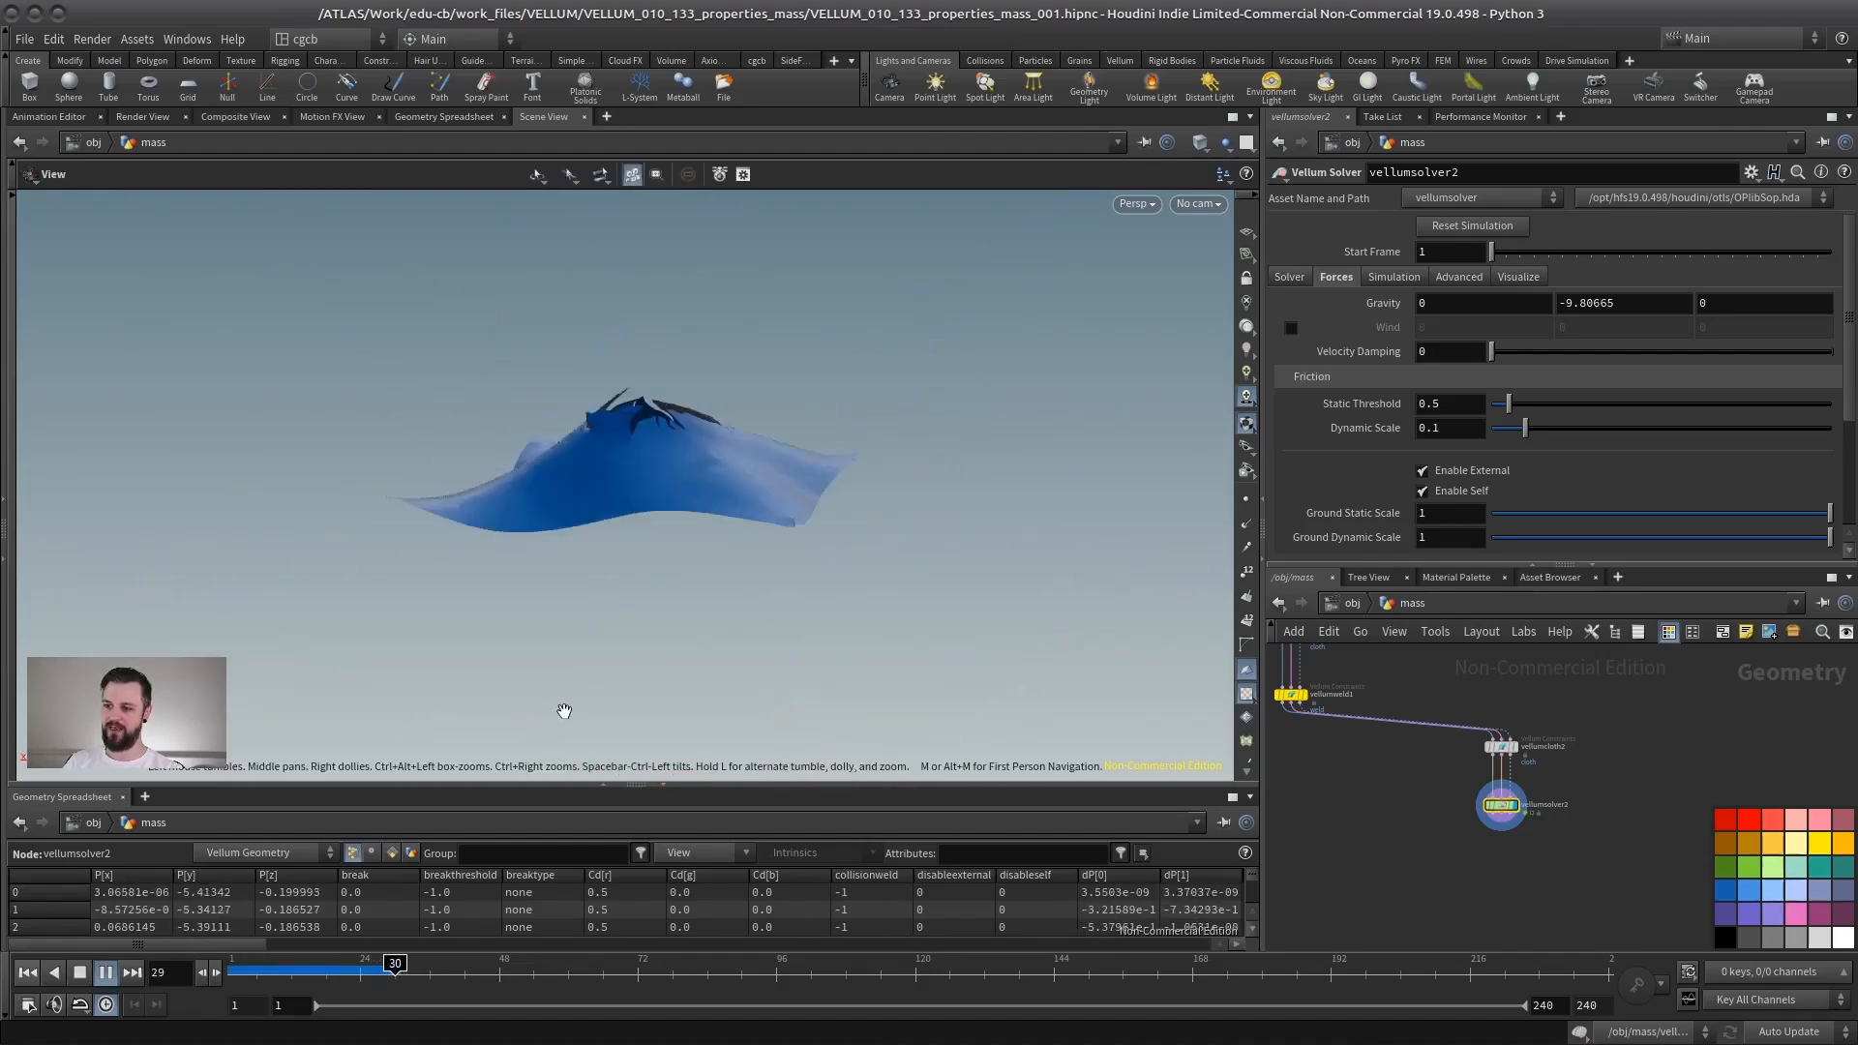
left_click(105, 973)
left_click(29, 974)
- Set the sphere constraint node's Mass to 1 and play the simulation briefly
middle_click_drag(1624, 671, 1611, 718)
left_click_drag(1611, 717, 1398, 826)
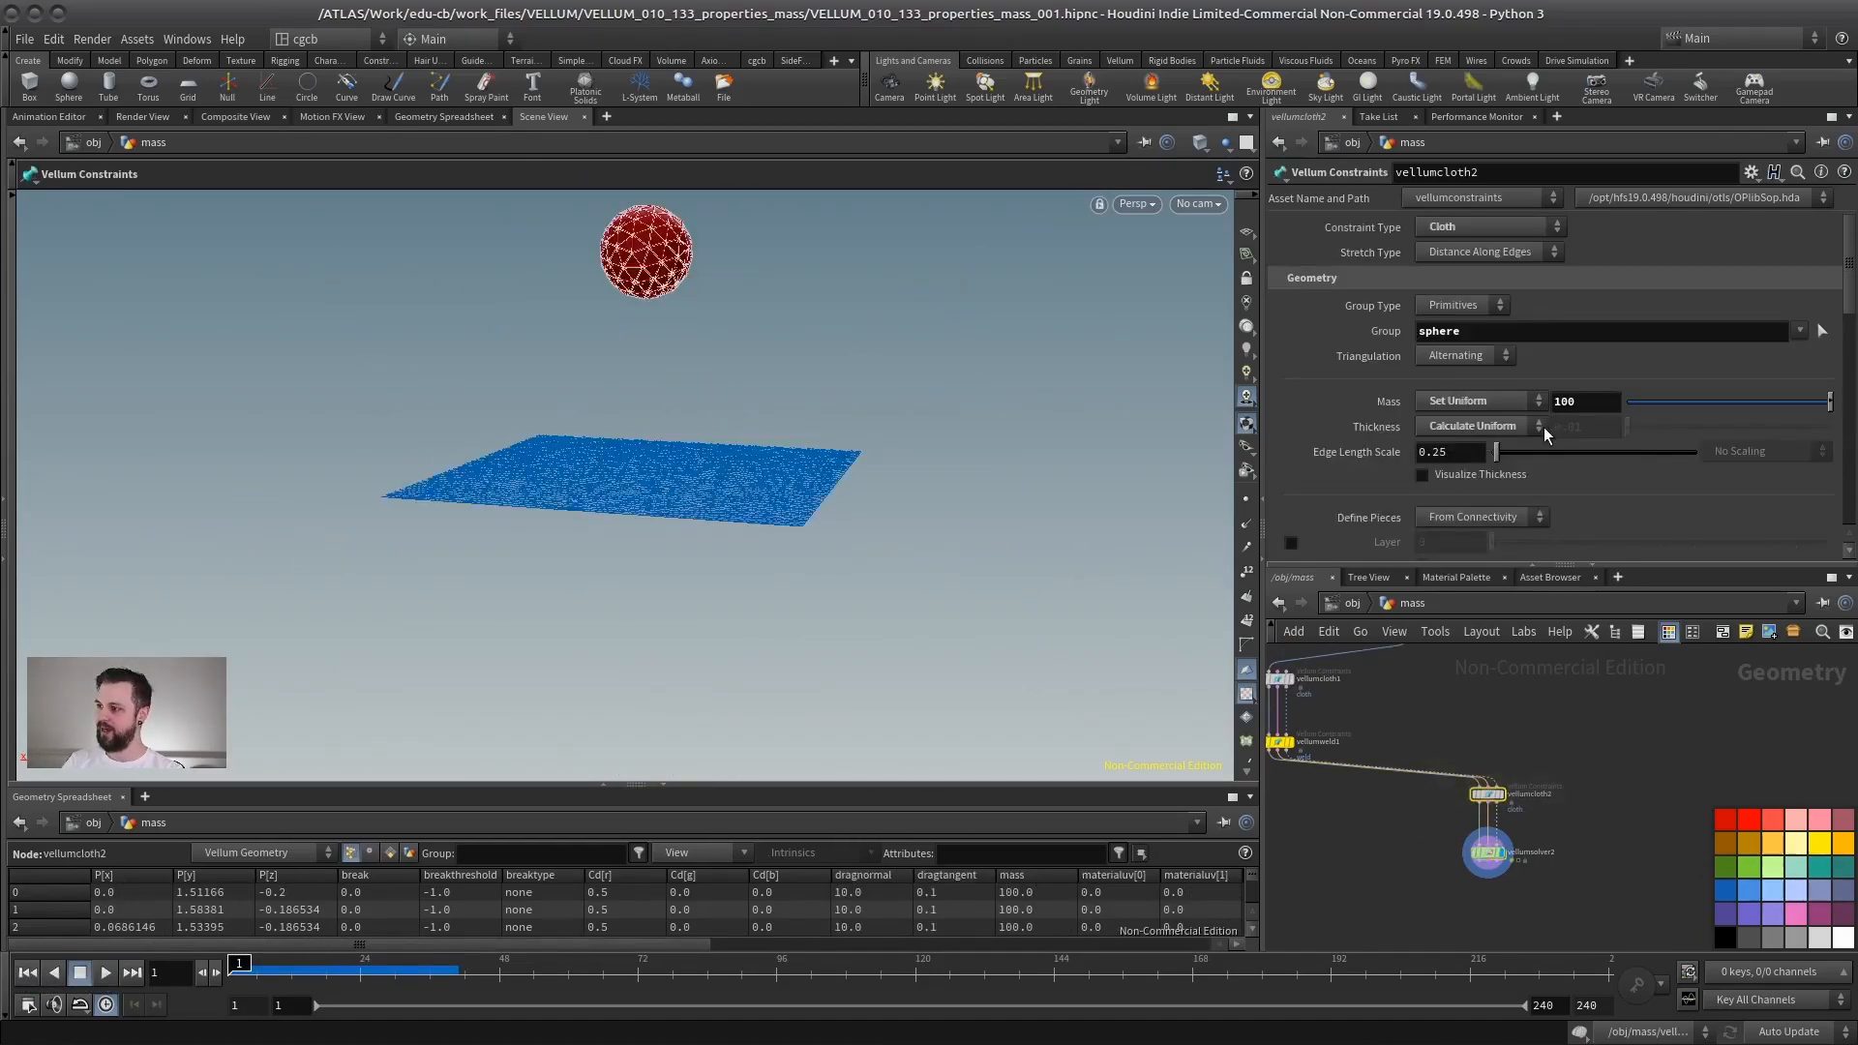
left_click(1570, 719)
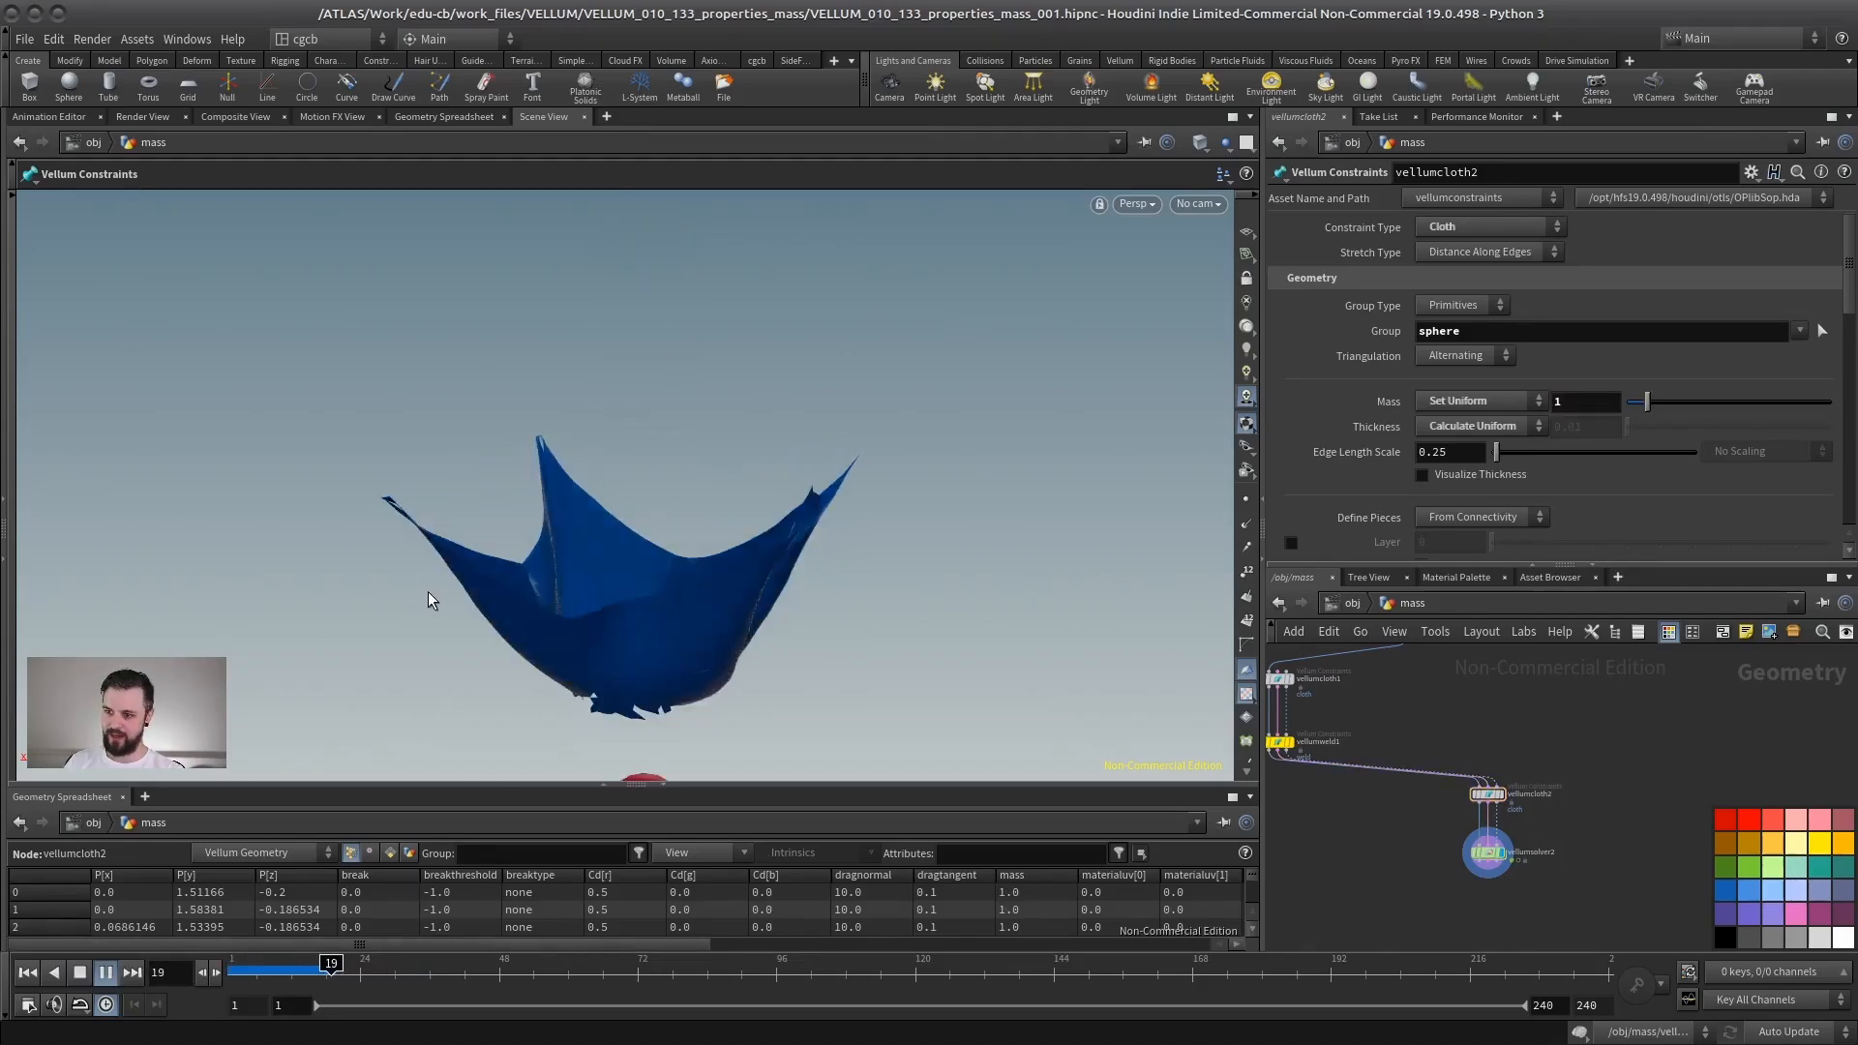
left_click(80, 974)
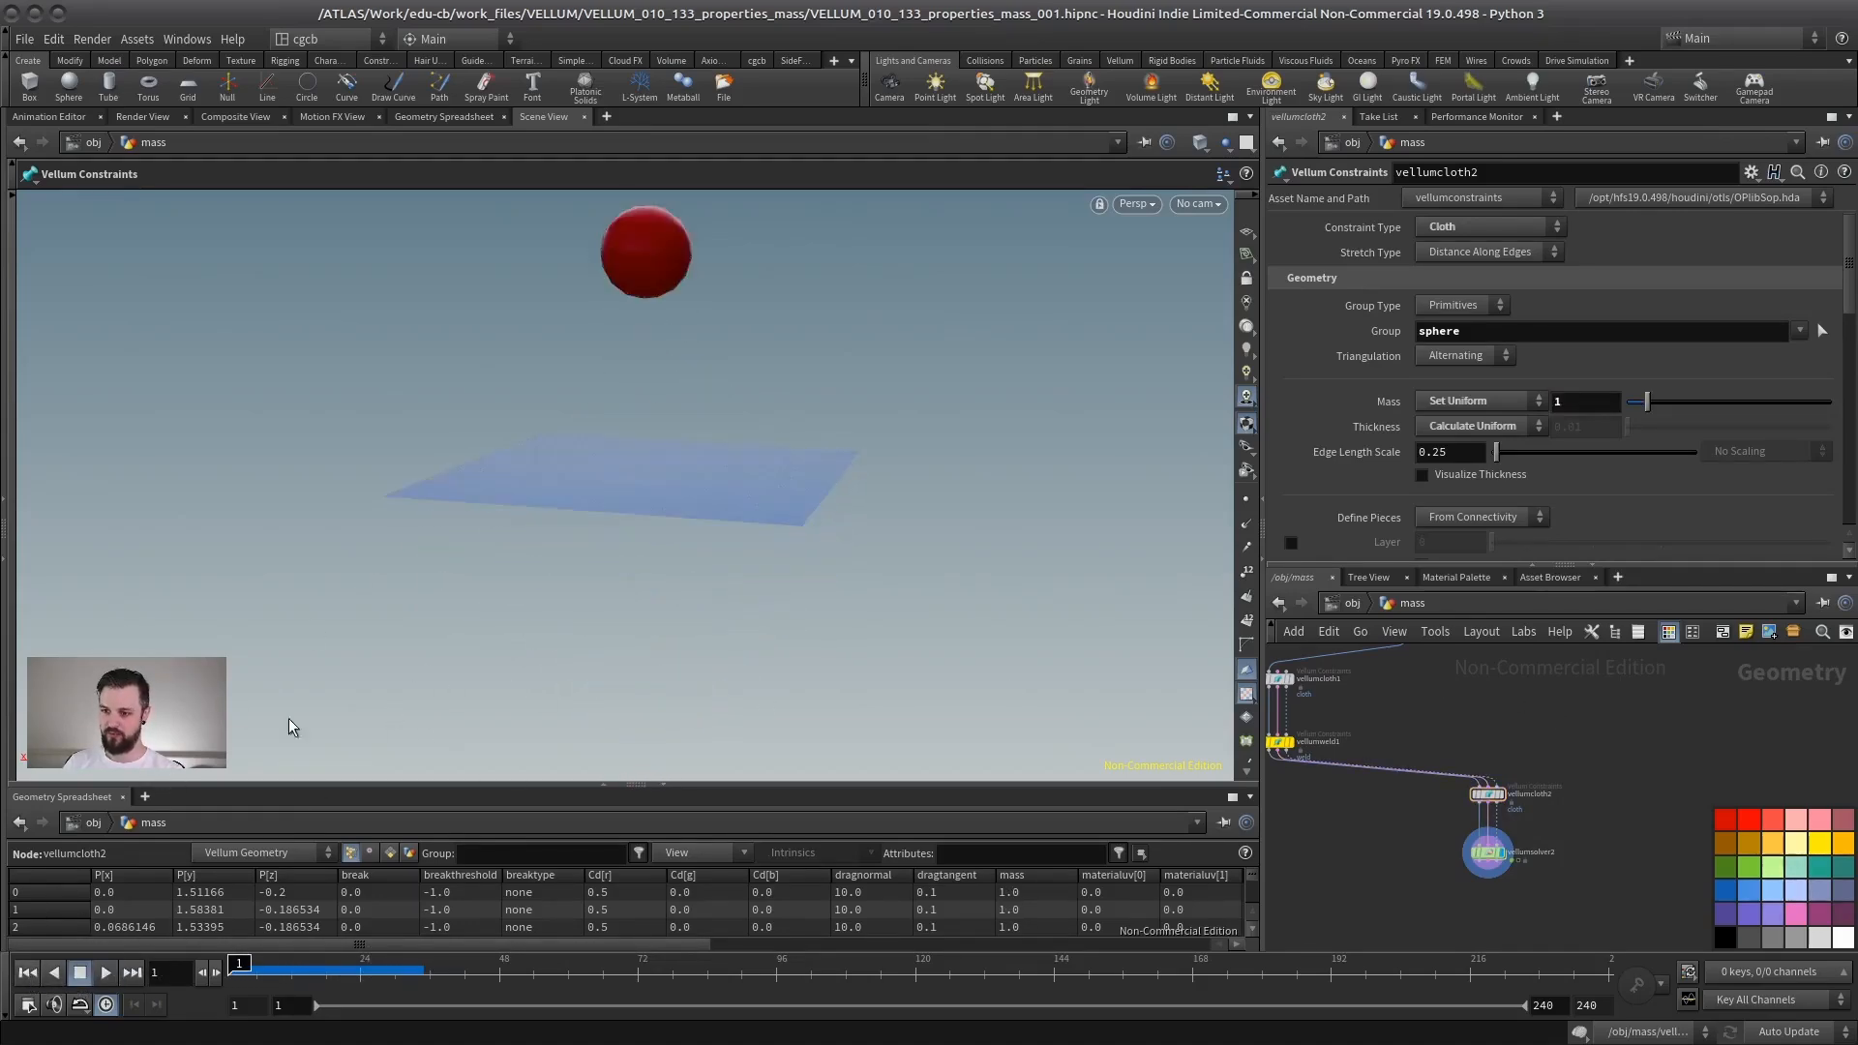
- Set the sphere constraint's Mass to 0.01 and play the simulation to compare
type(".01")
key("Return")
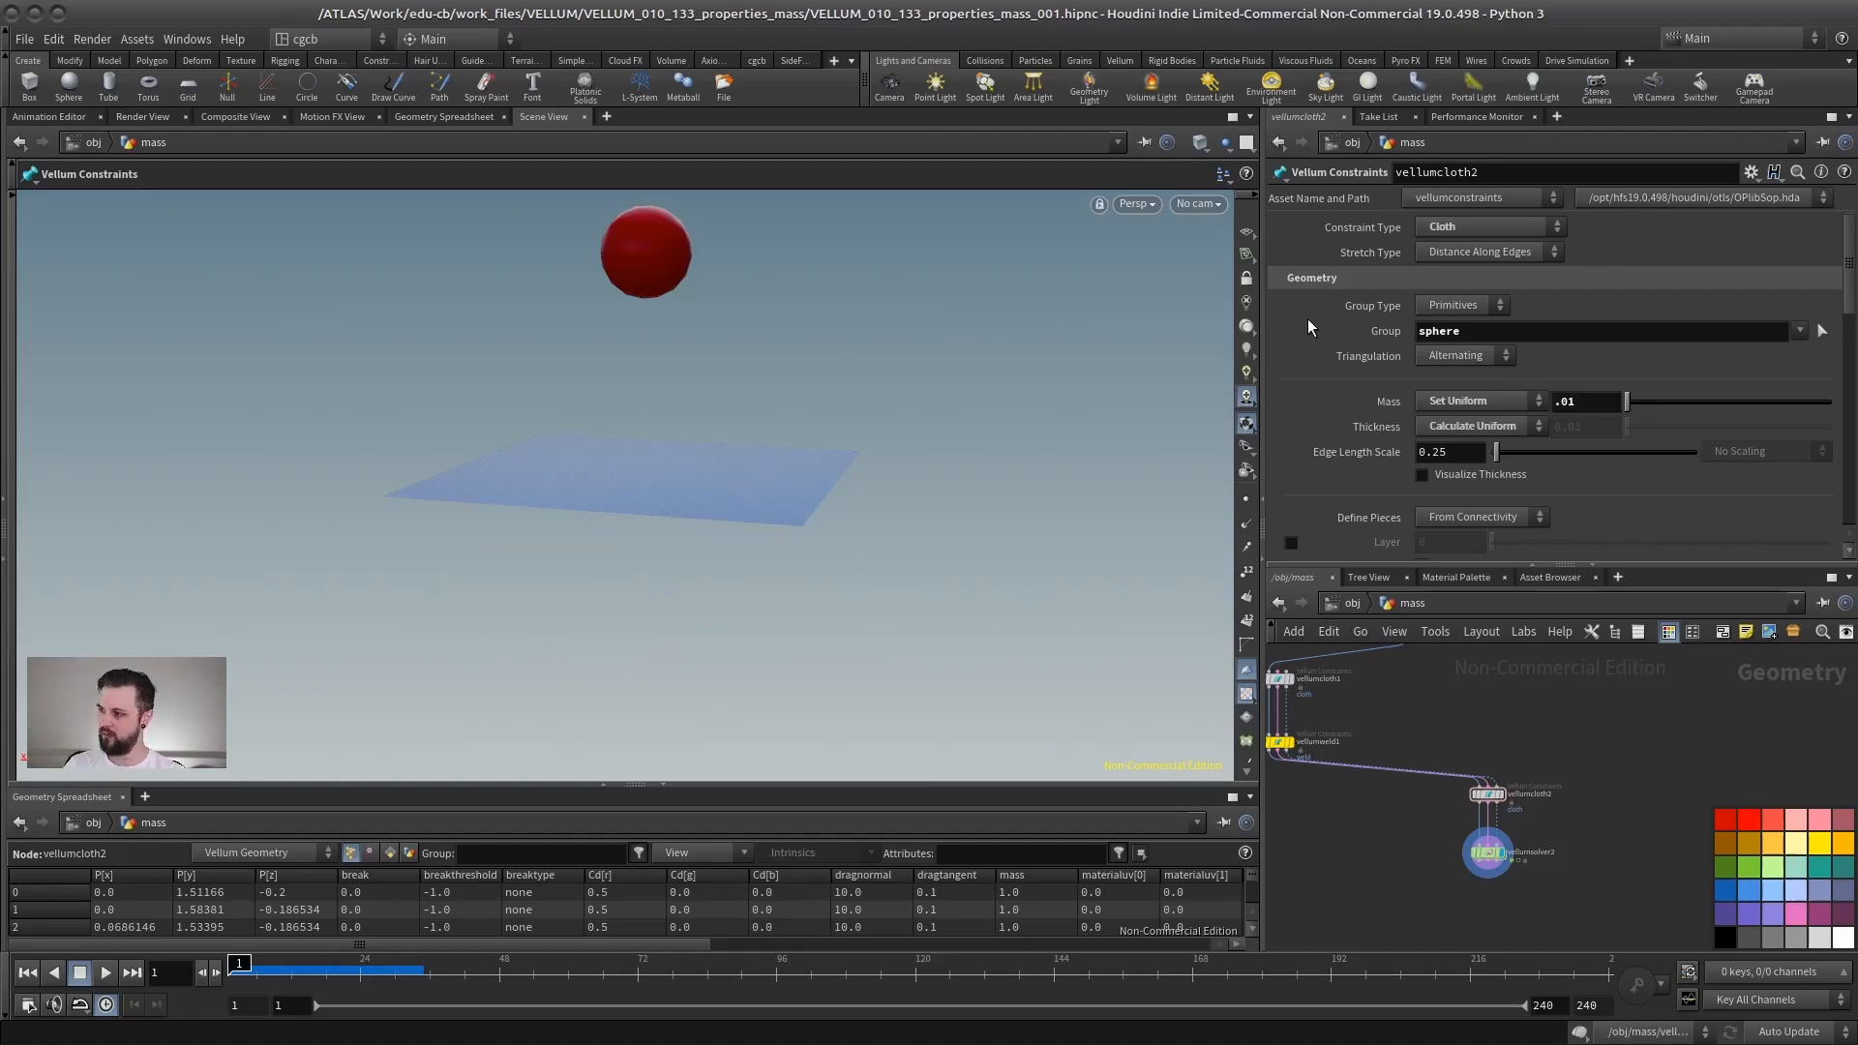
left_click(105, 973)
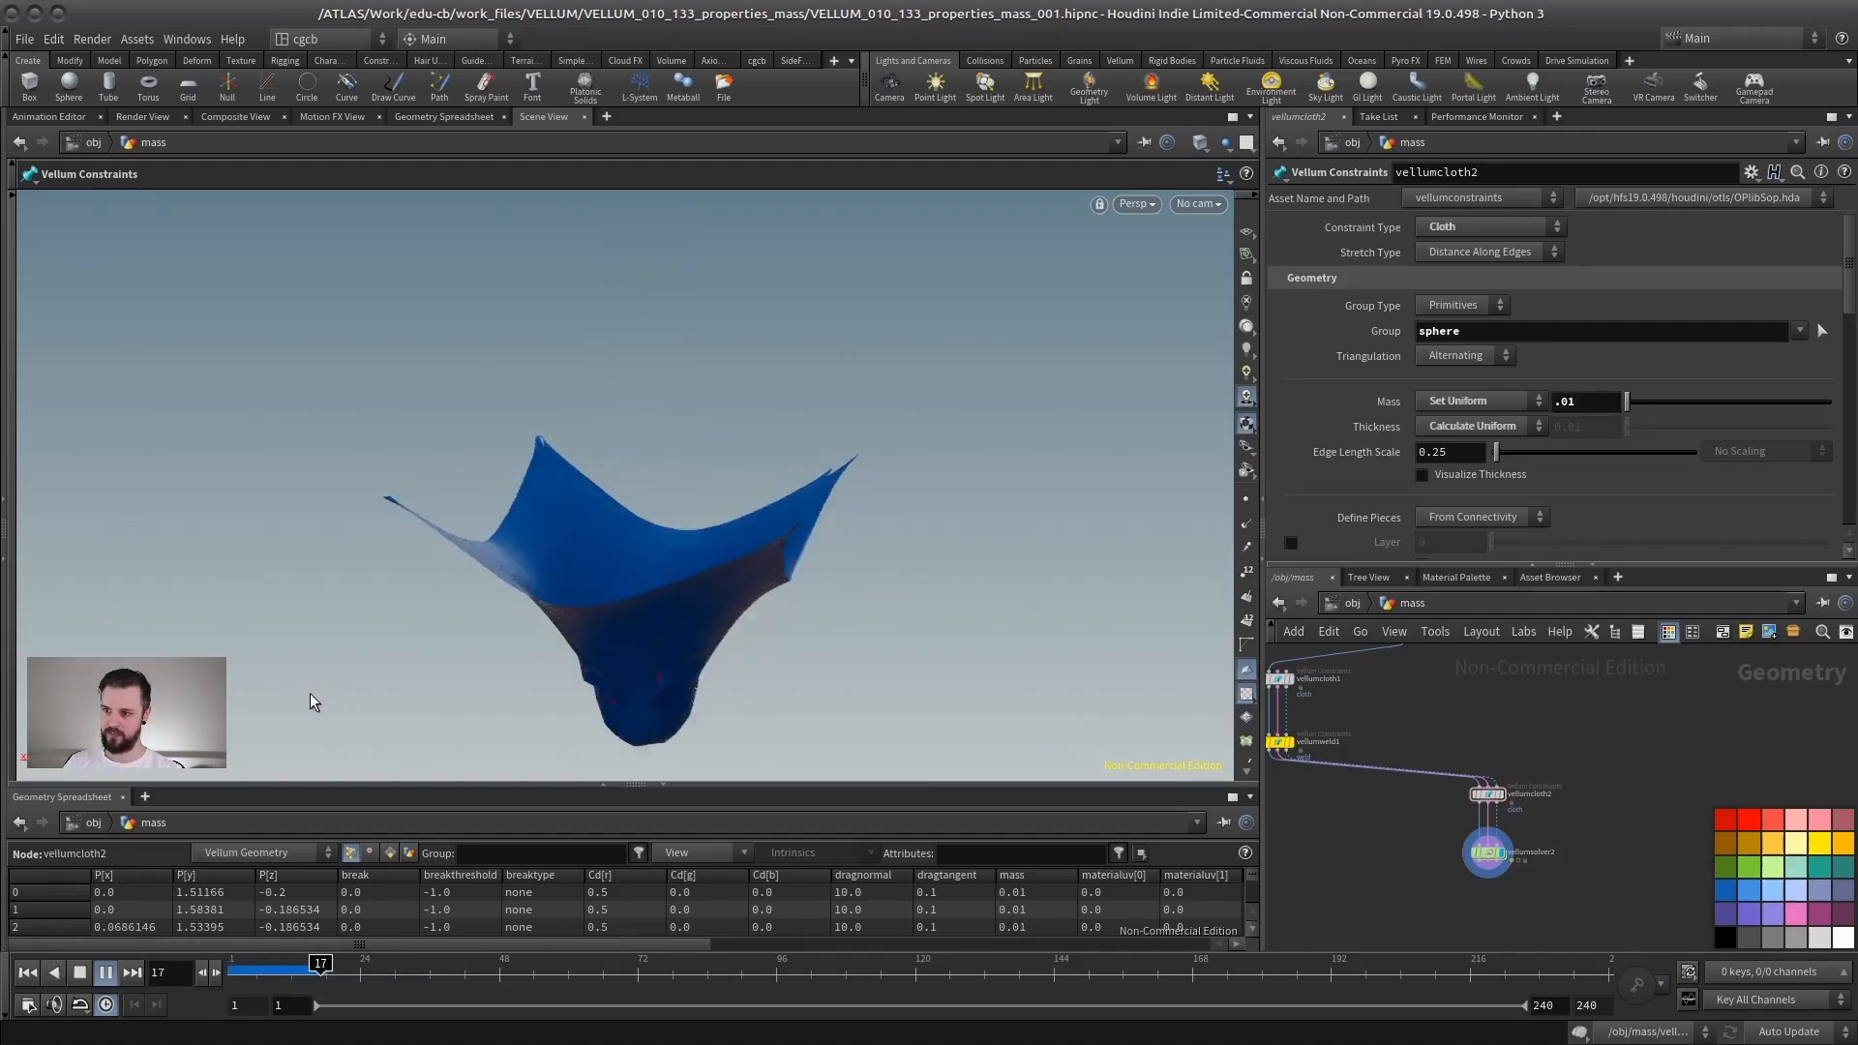
left_click(80, 974)
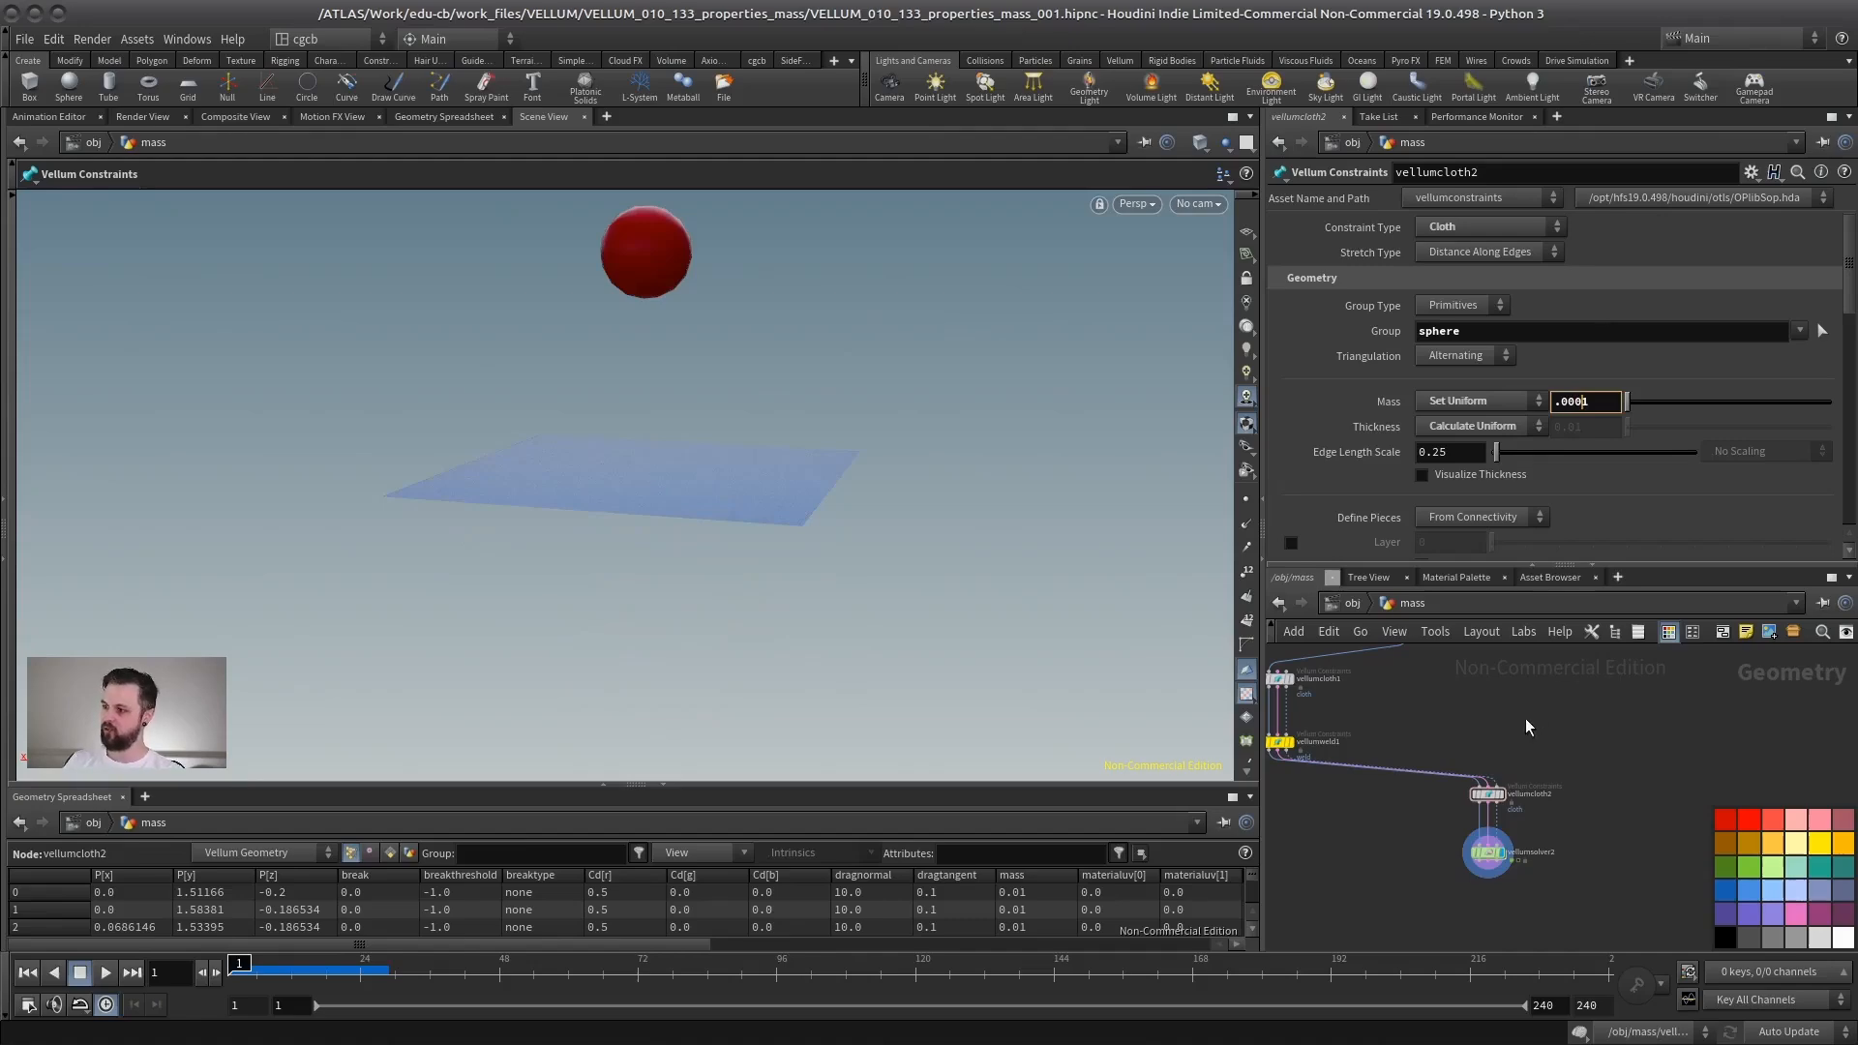
- Set the sphere constraint's Mass to 0.0001 and play the simulation
type(".0001")
key("Return")
left_click(107, 973)
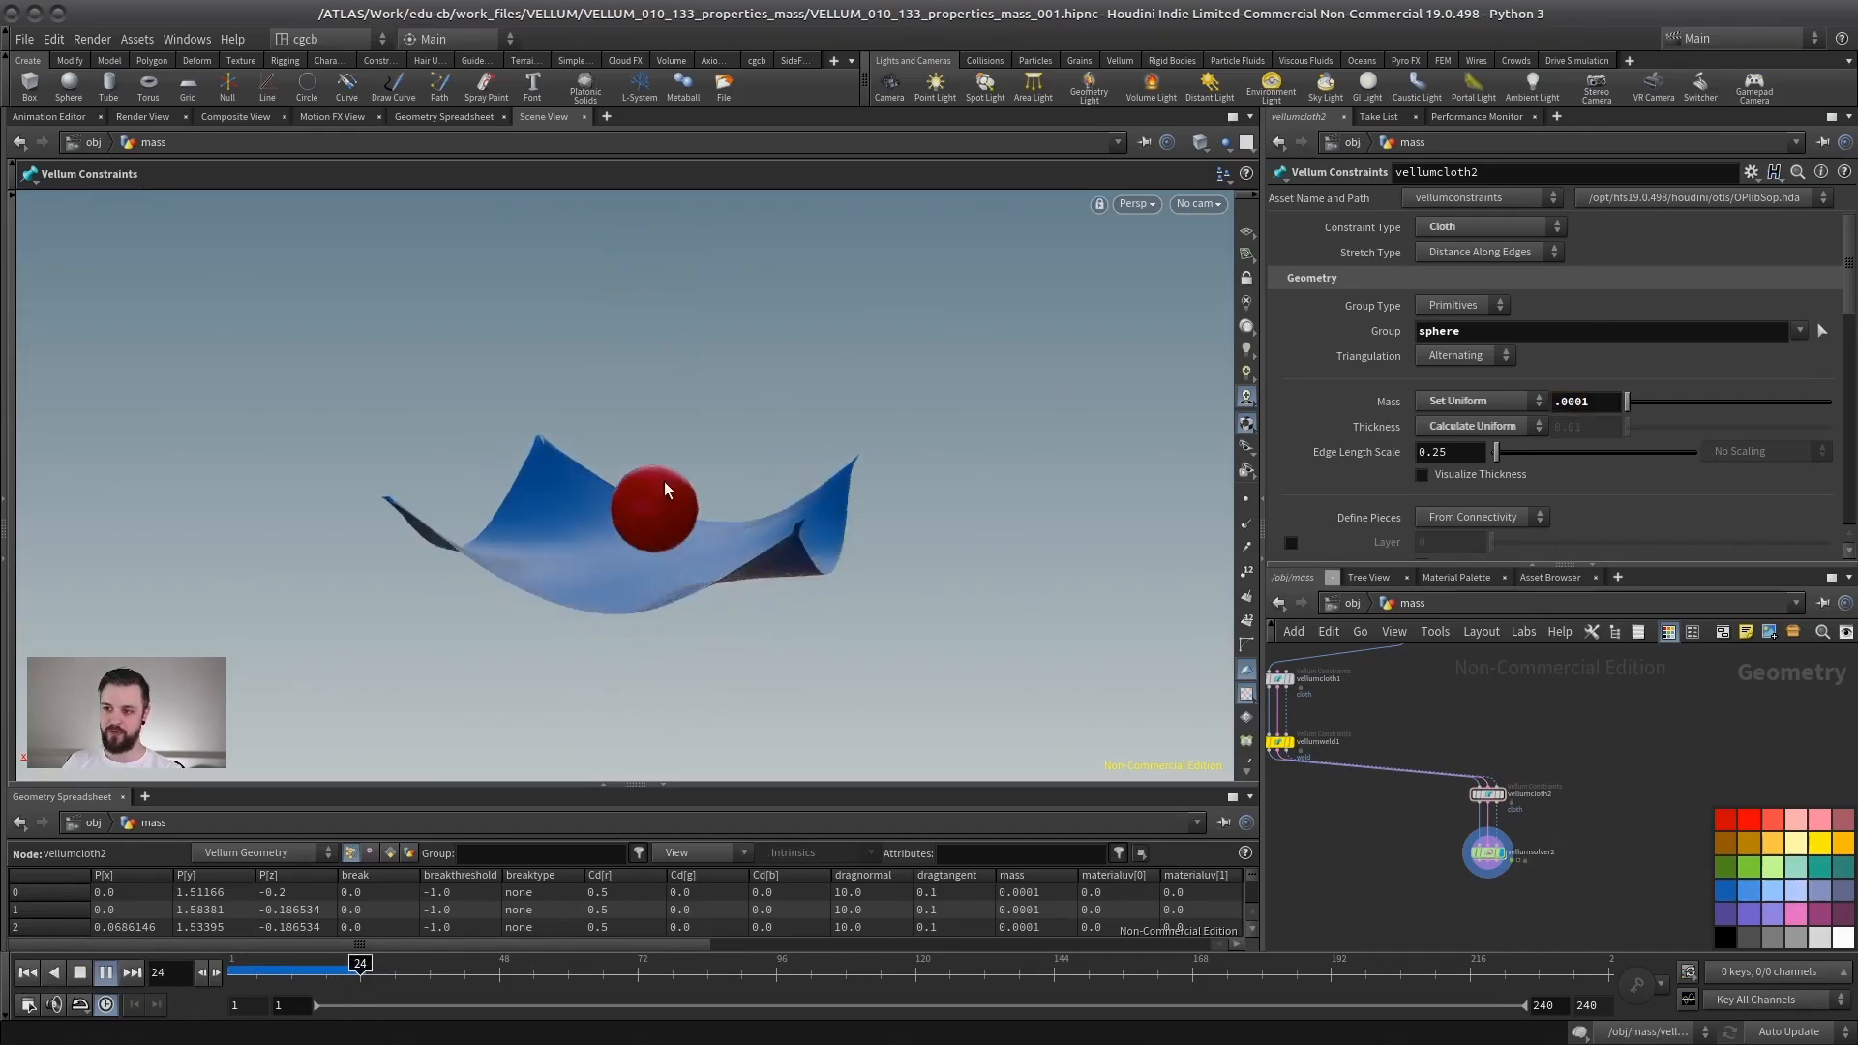
- Pause and orbit the view to inspect how the light sphere sits in the cloth
key("Escape")
left_click_drag(662, 481, 691, 520)
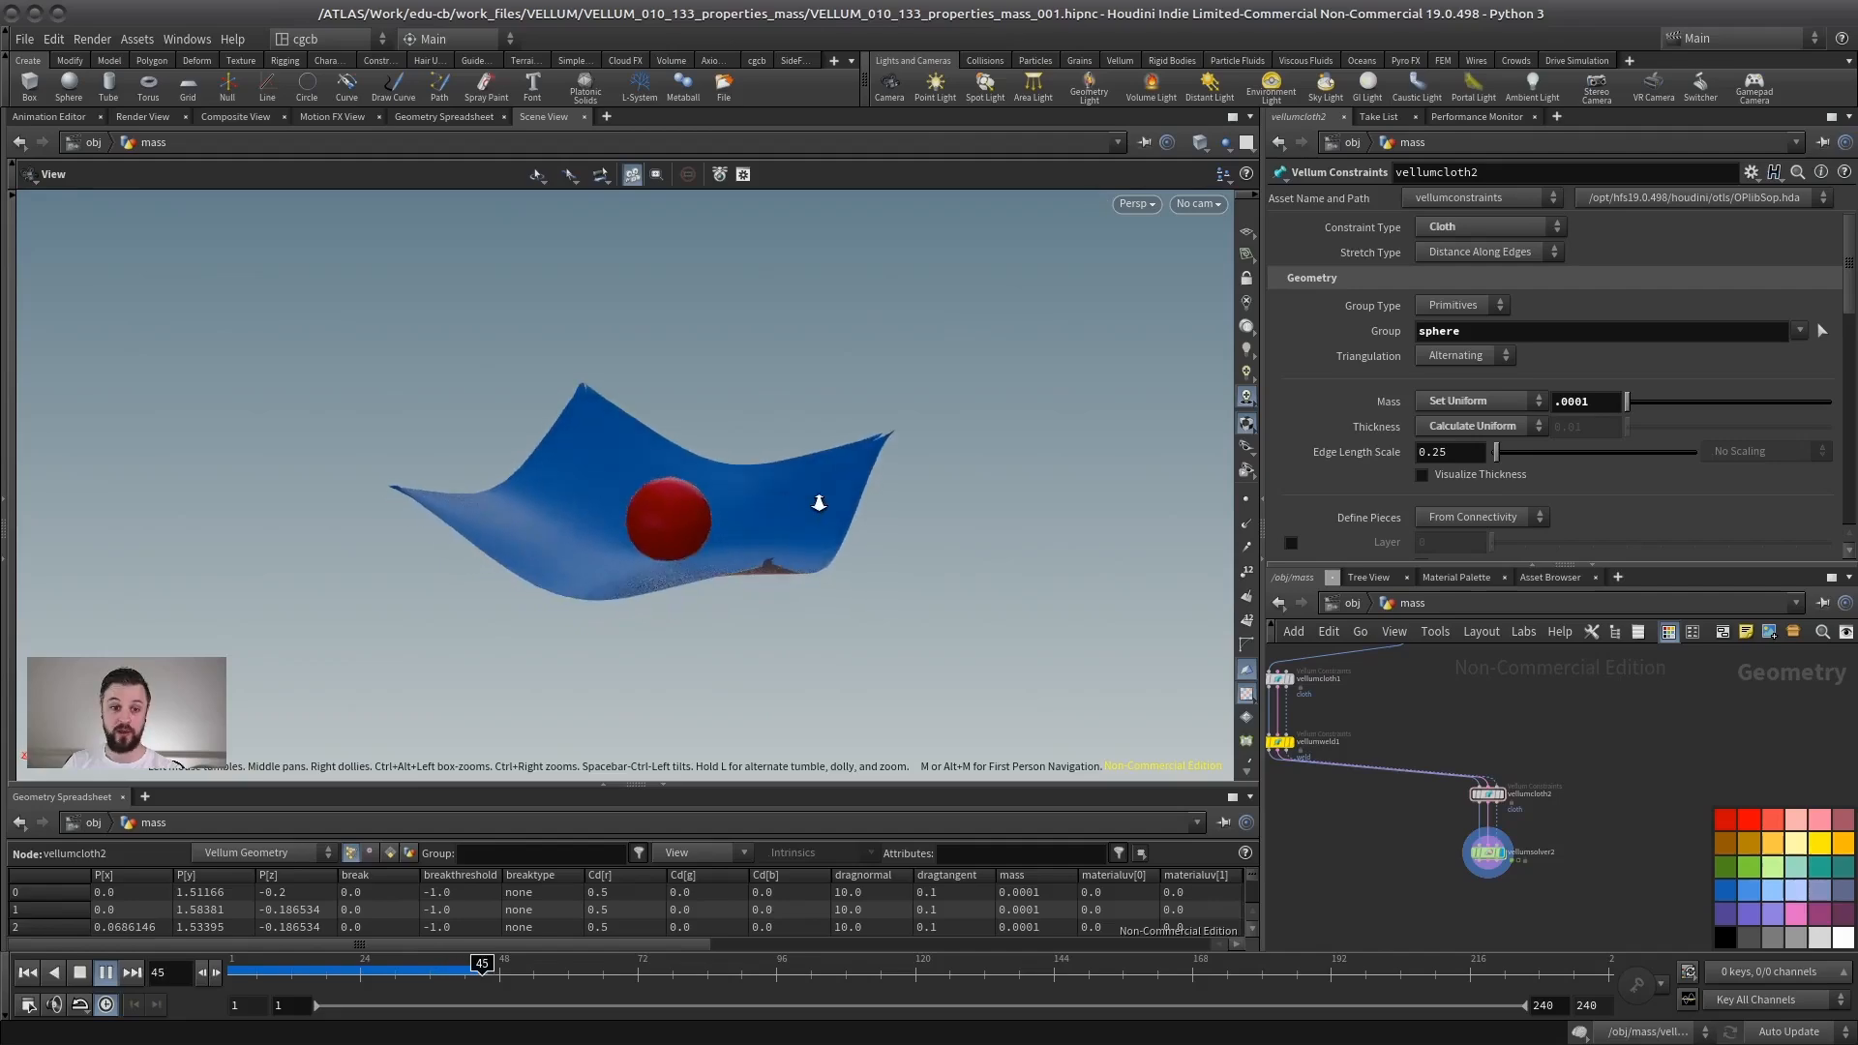
right_click_drag(816, 502, 693, 535)
middle_click_drag(684, 505, 659, 526)
right_click_drag(610, 532, 654, 551)
left_click(80, 974)
middle_click_drag(653, 550, 779, 538)
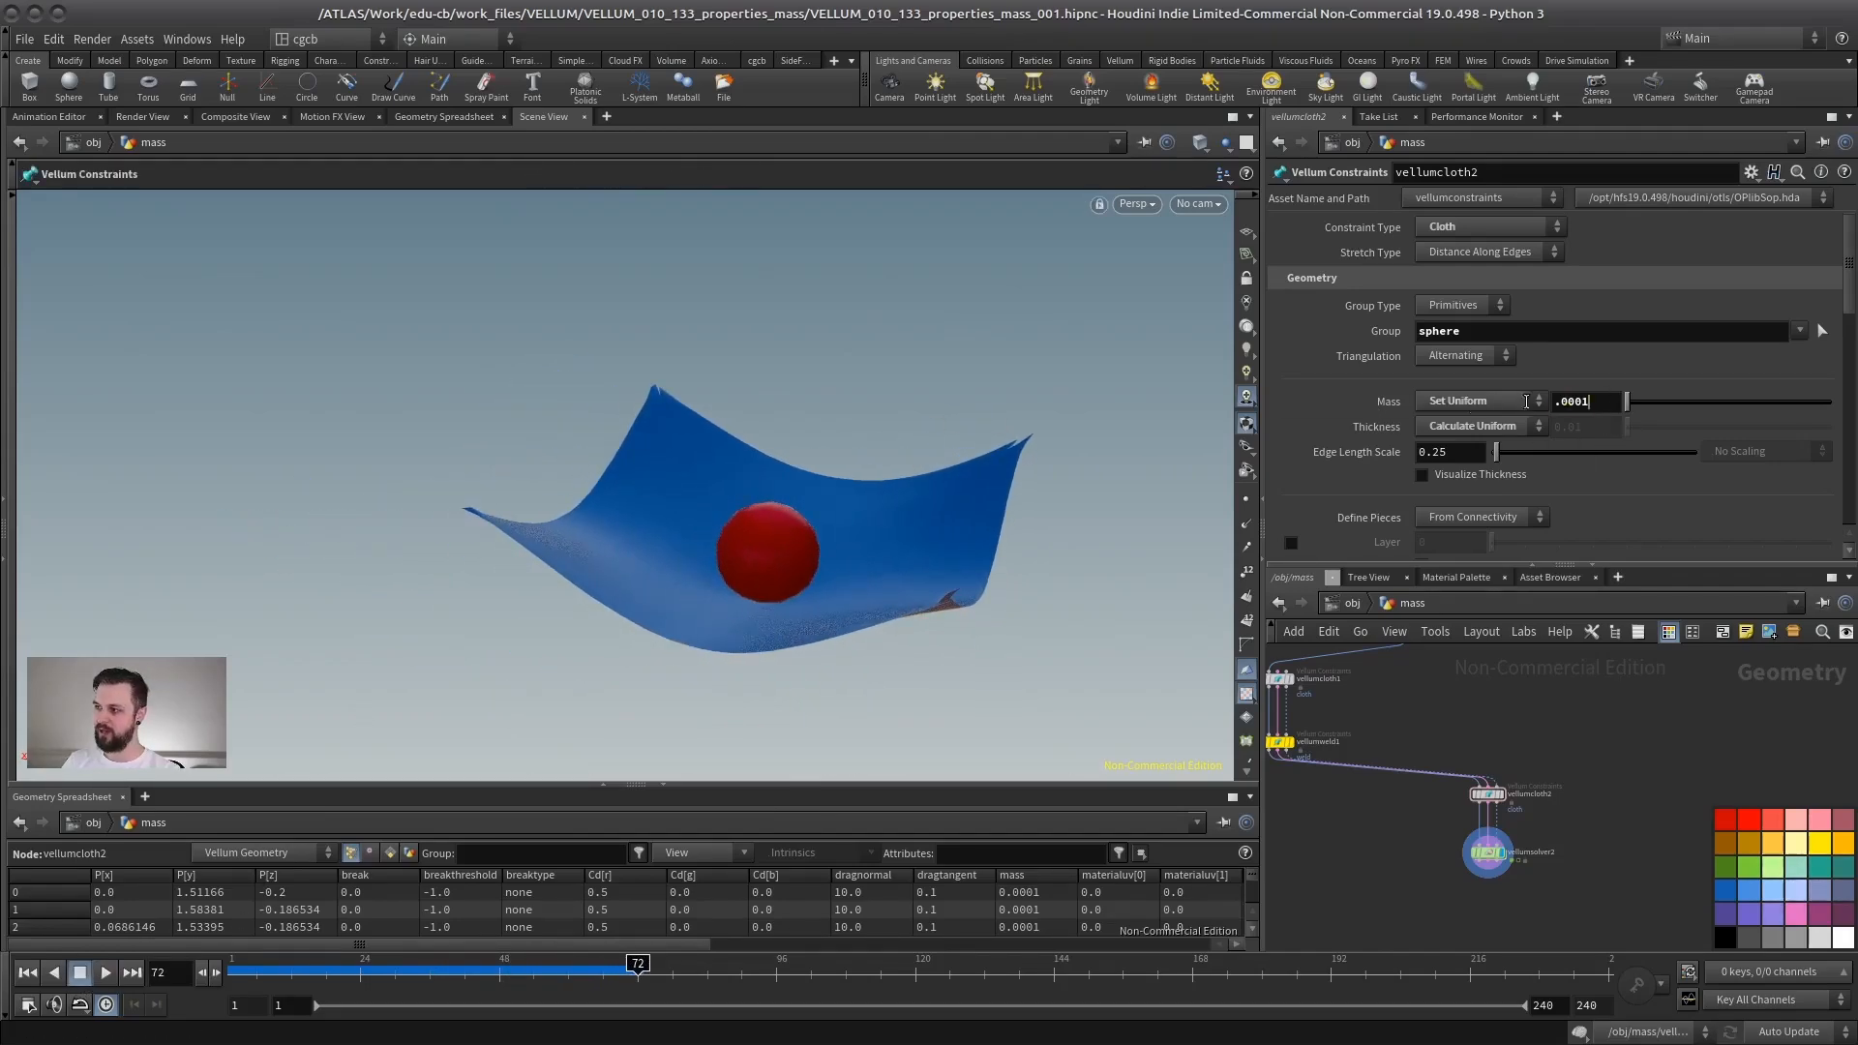
left_click_drag(759, 515, 775, 518, "alt")
right_click_drag(775, 518, 833, 514, "alt")
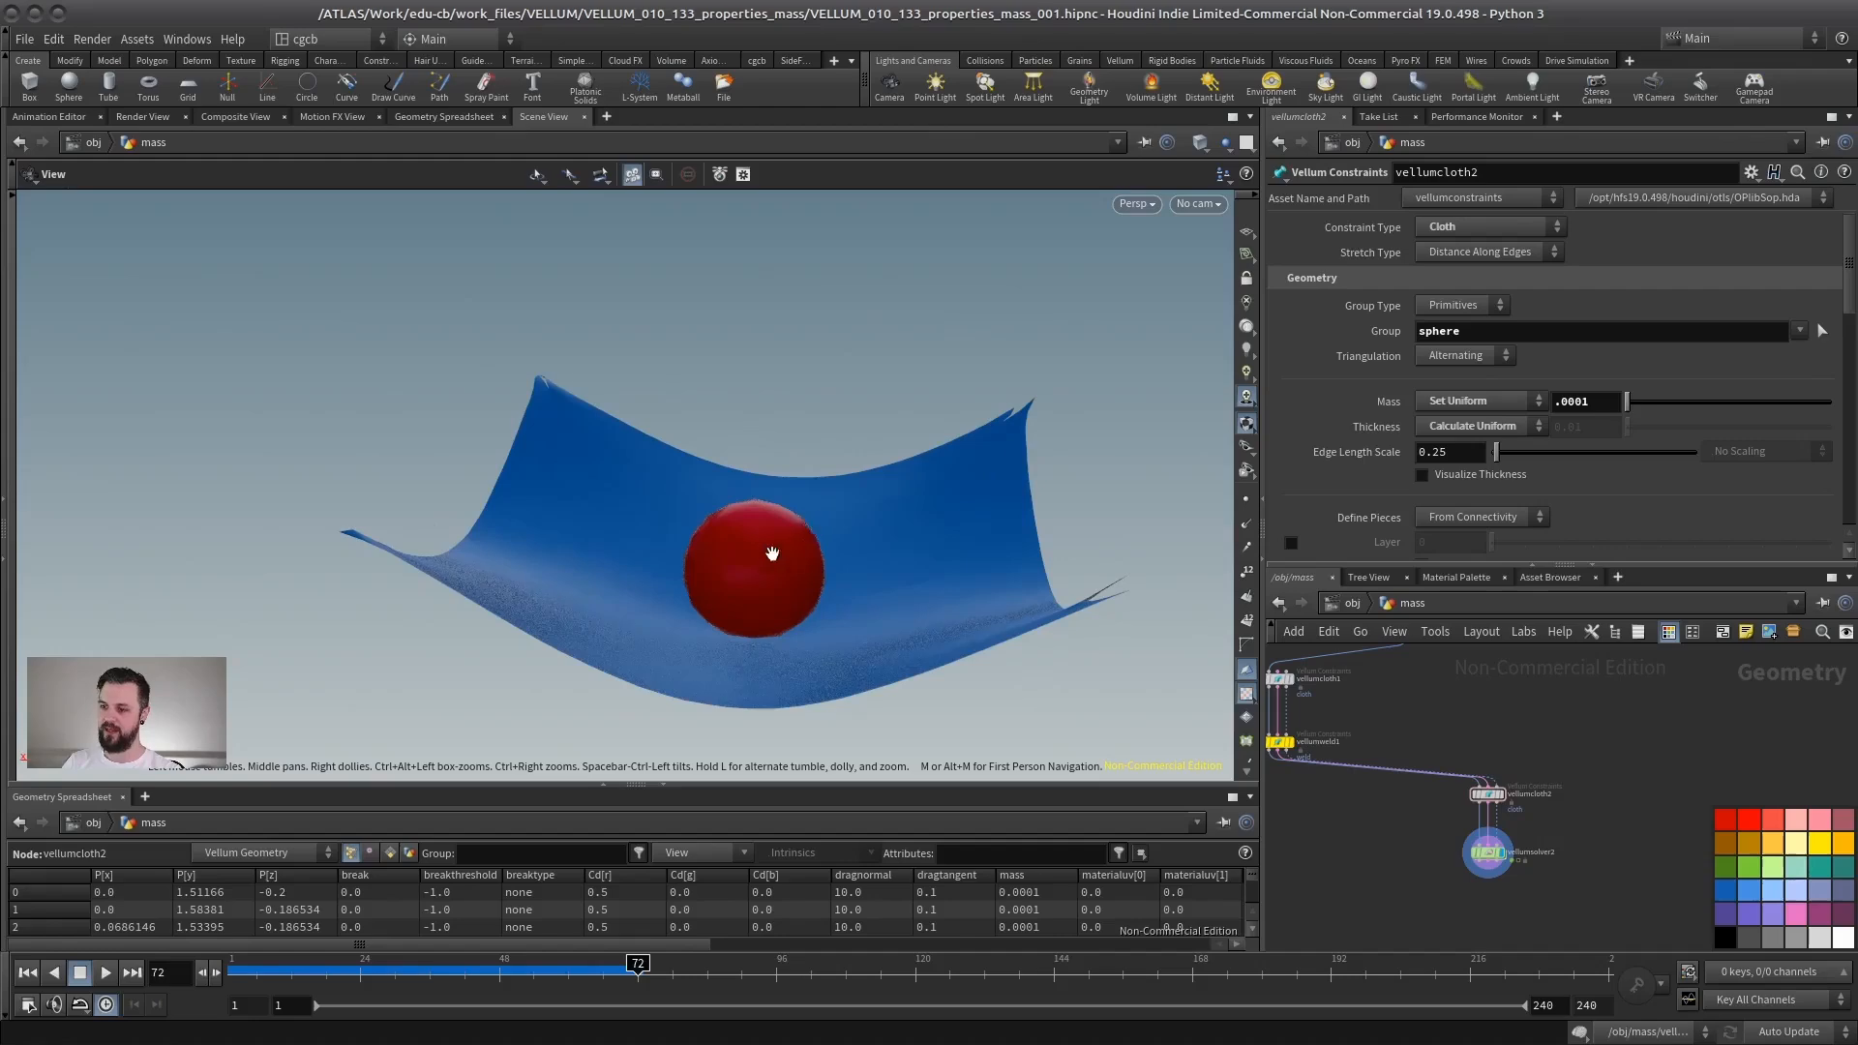
left_click_drag(772, 555, 638, 583, "alt")
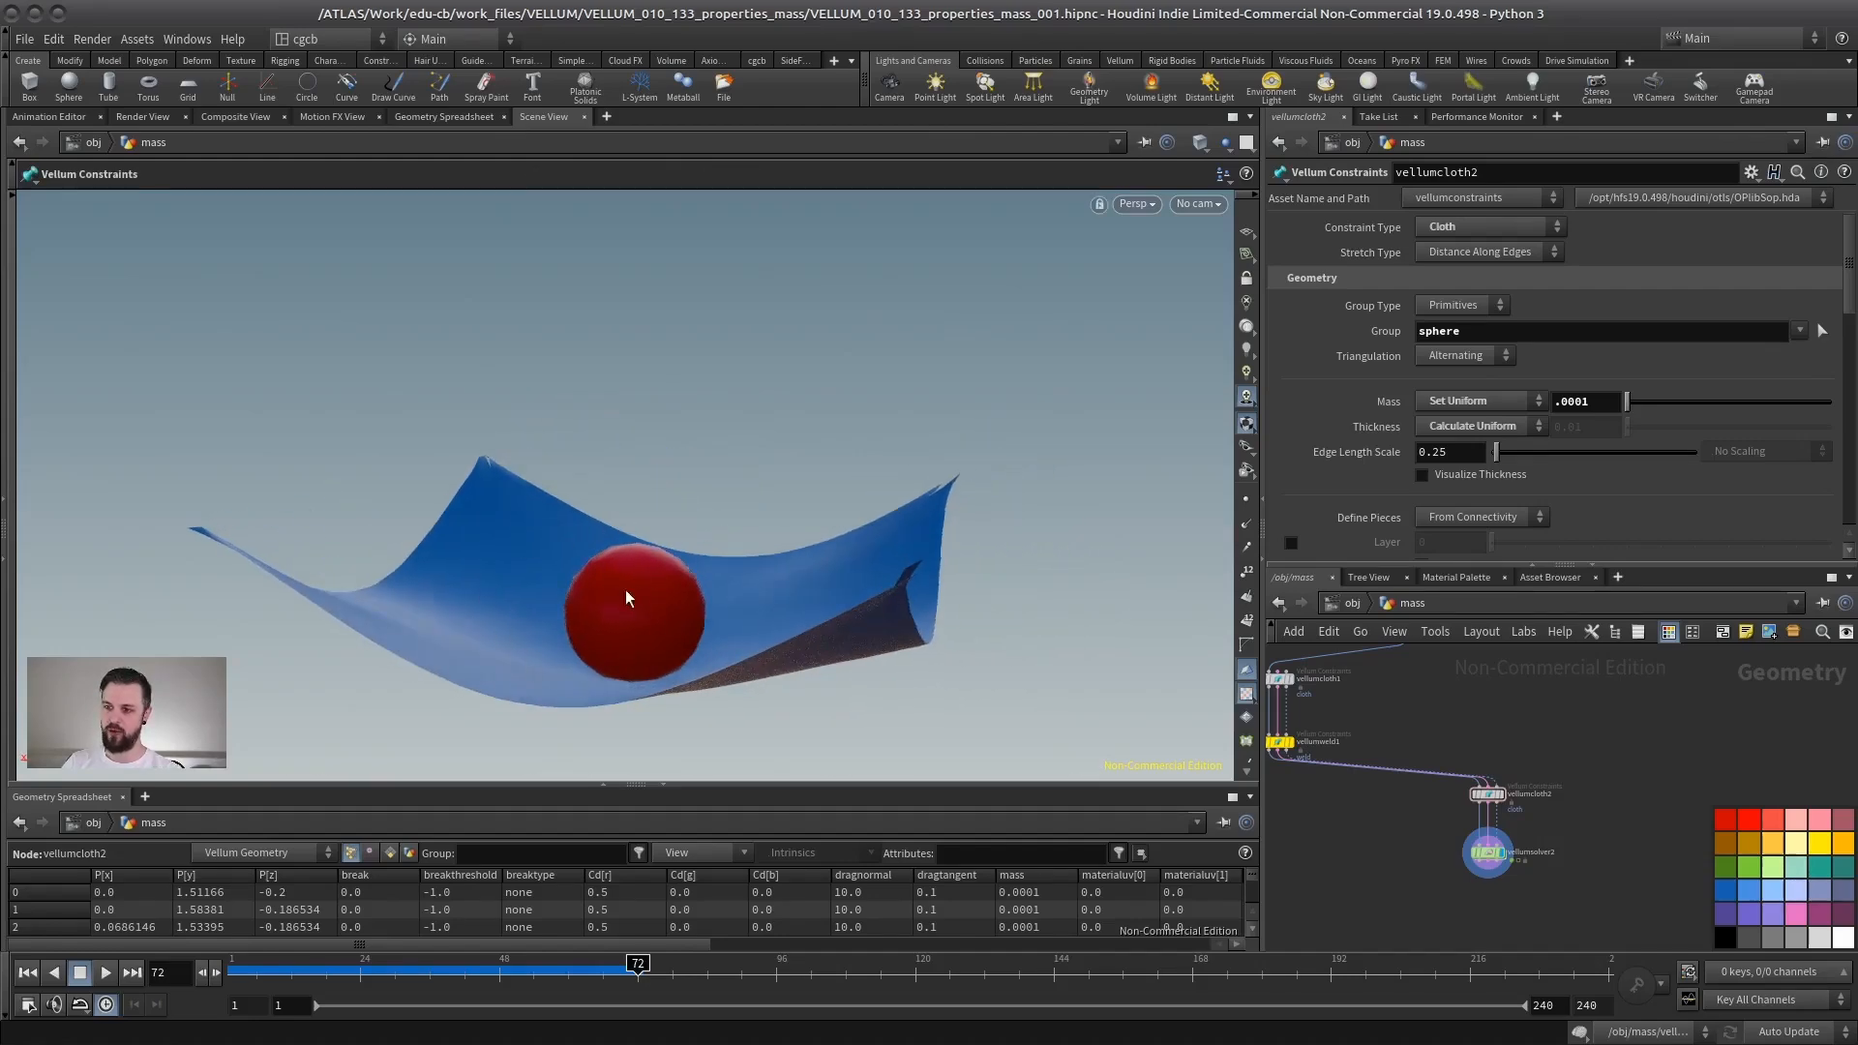
- Rewind the simulation and filter the geometry spreadsheet to show only the mass attribute
left_click_drag(800, 618, 573, 577, "alt")
left_click(26, 972)
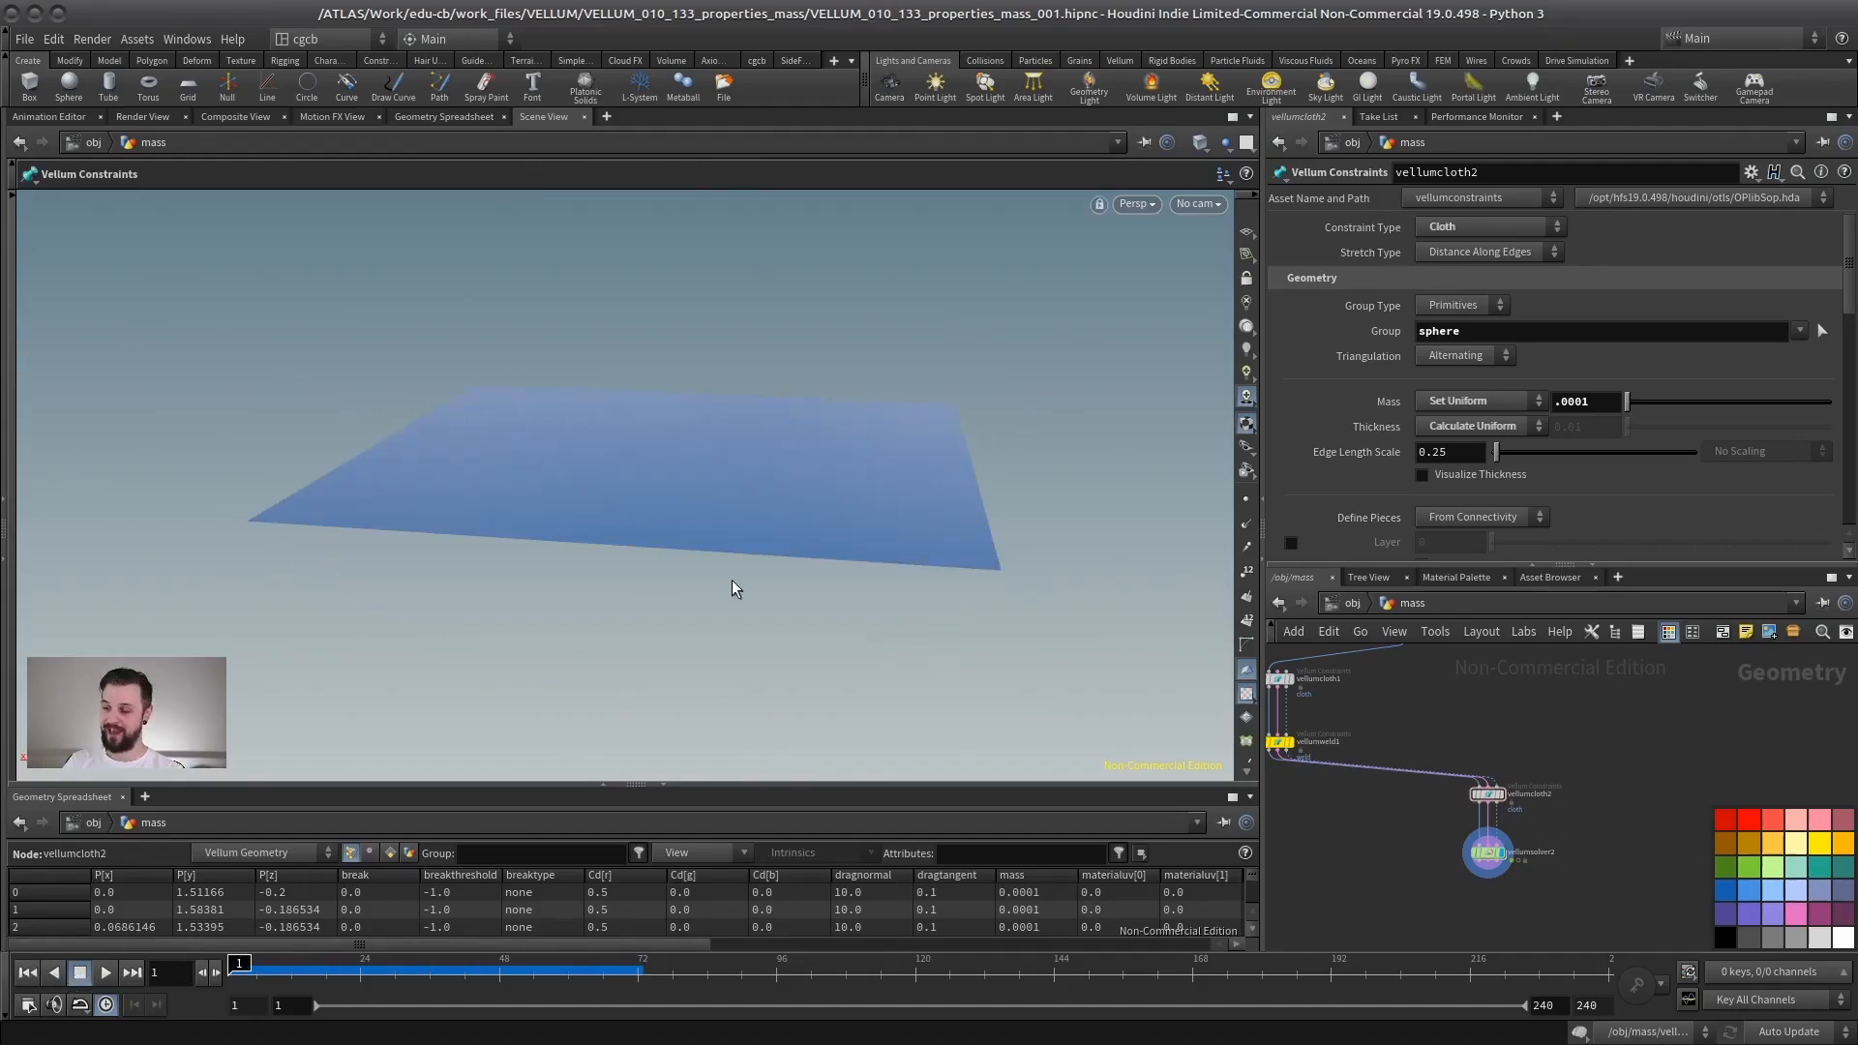
left_click_drag(739, 584, 622, 601, "alt")
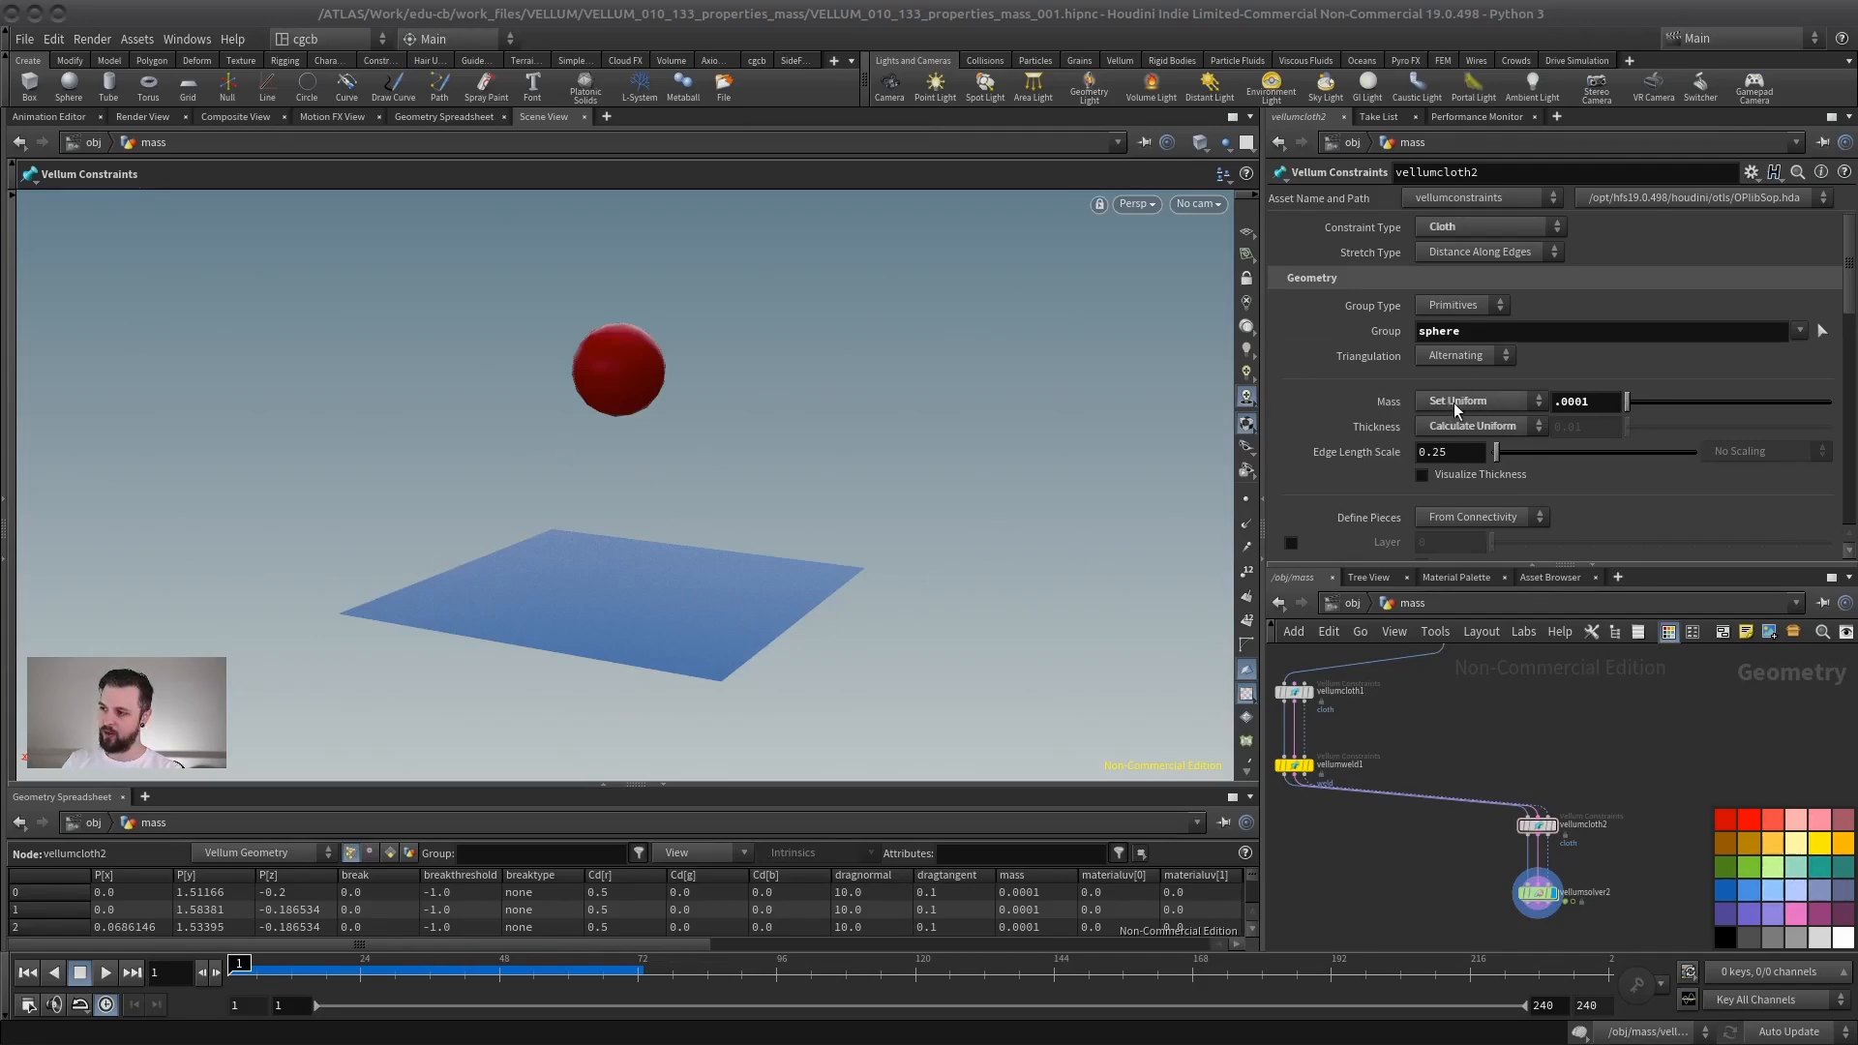
left_click(1587, 401)
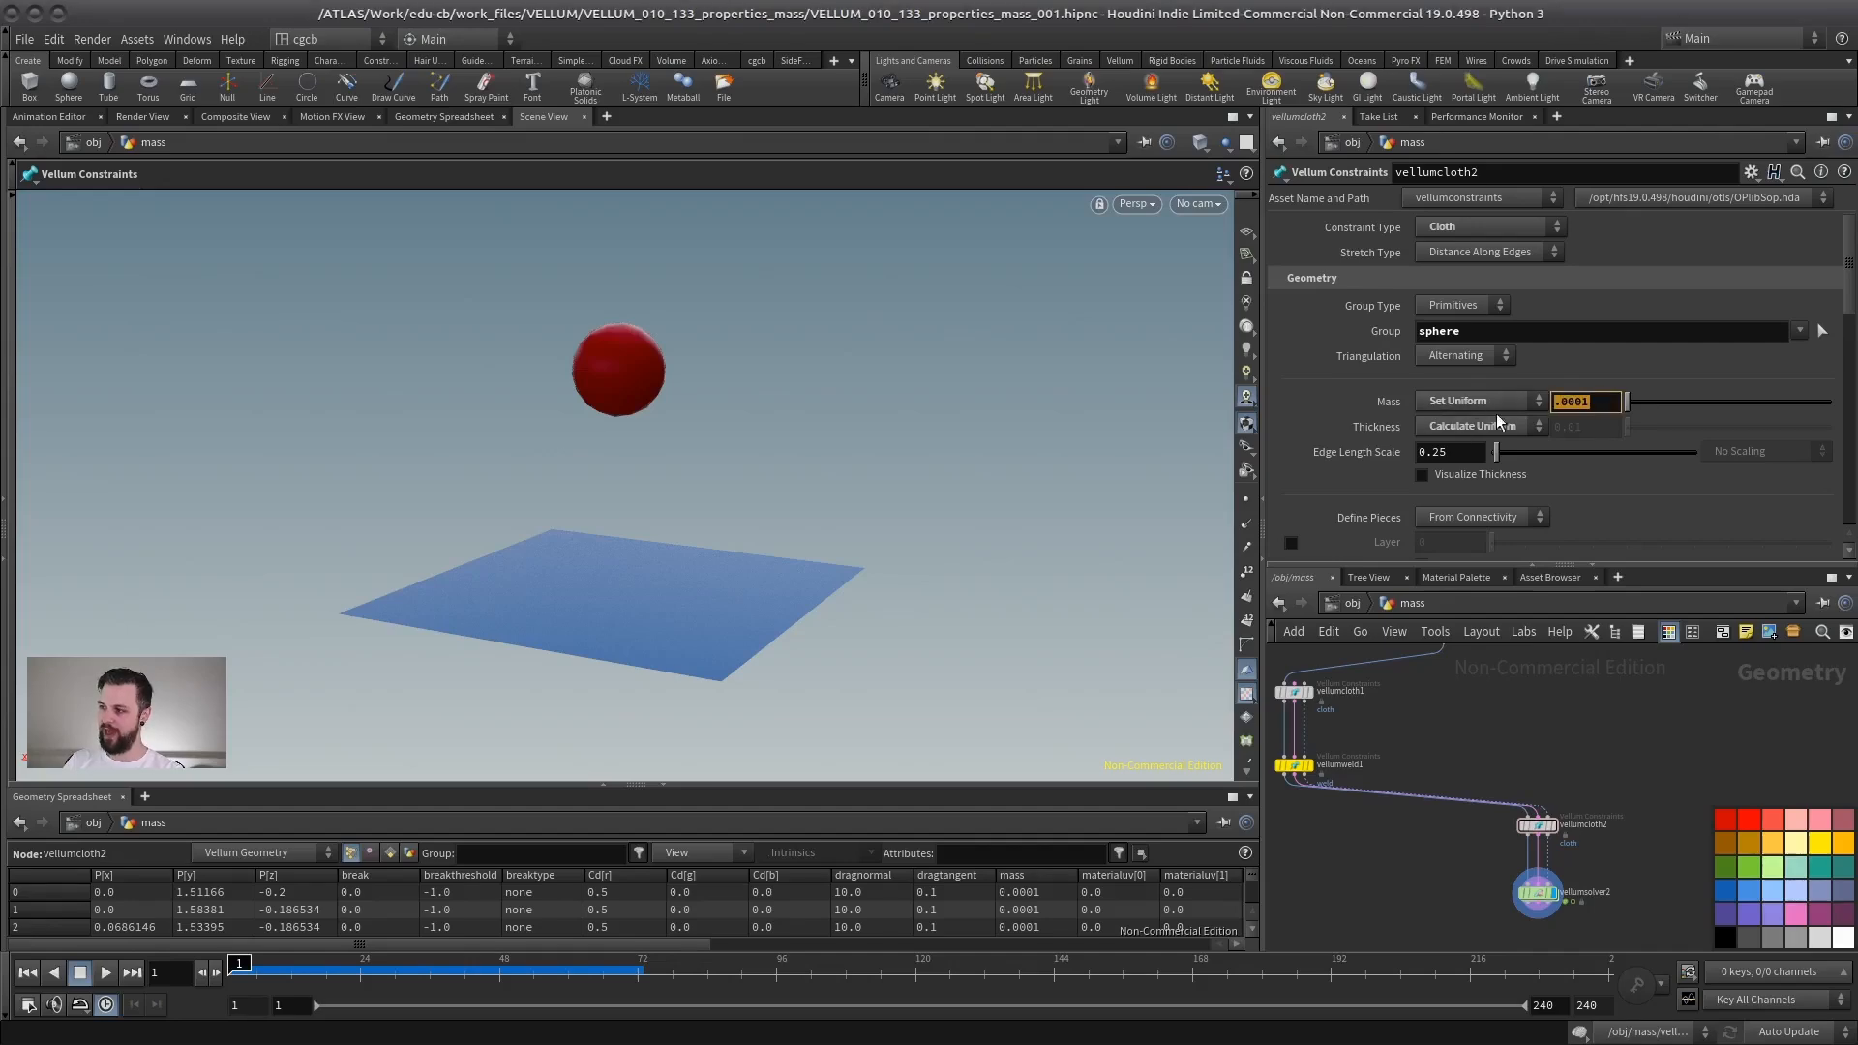
left_click(1592, 327)
left_click(977, 854)
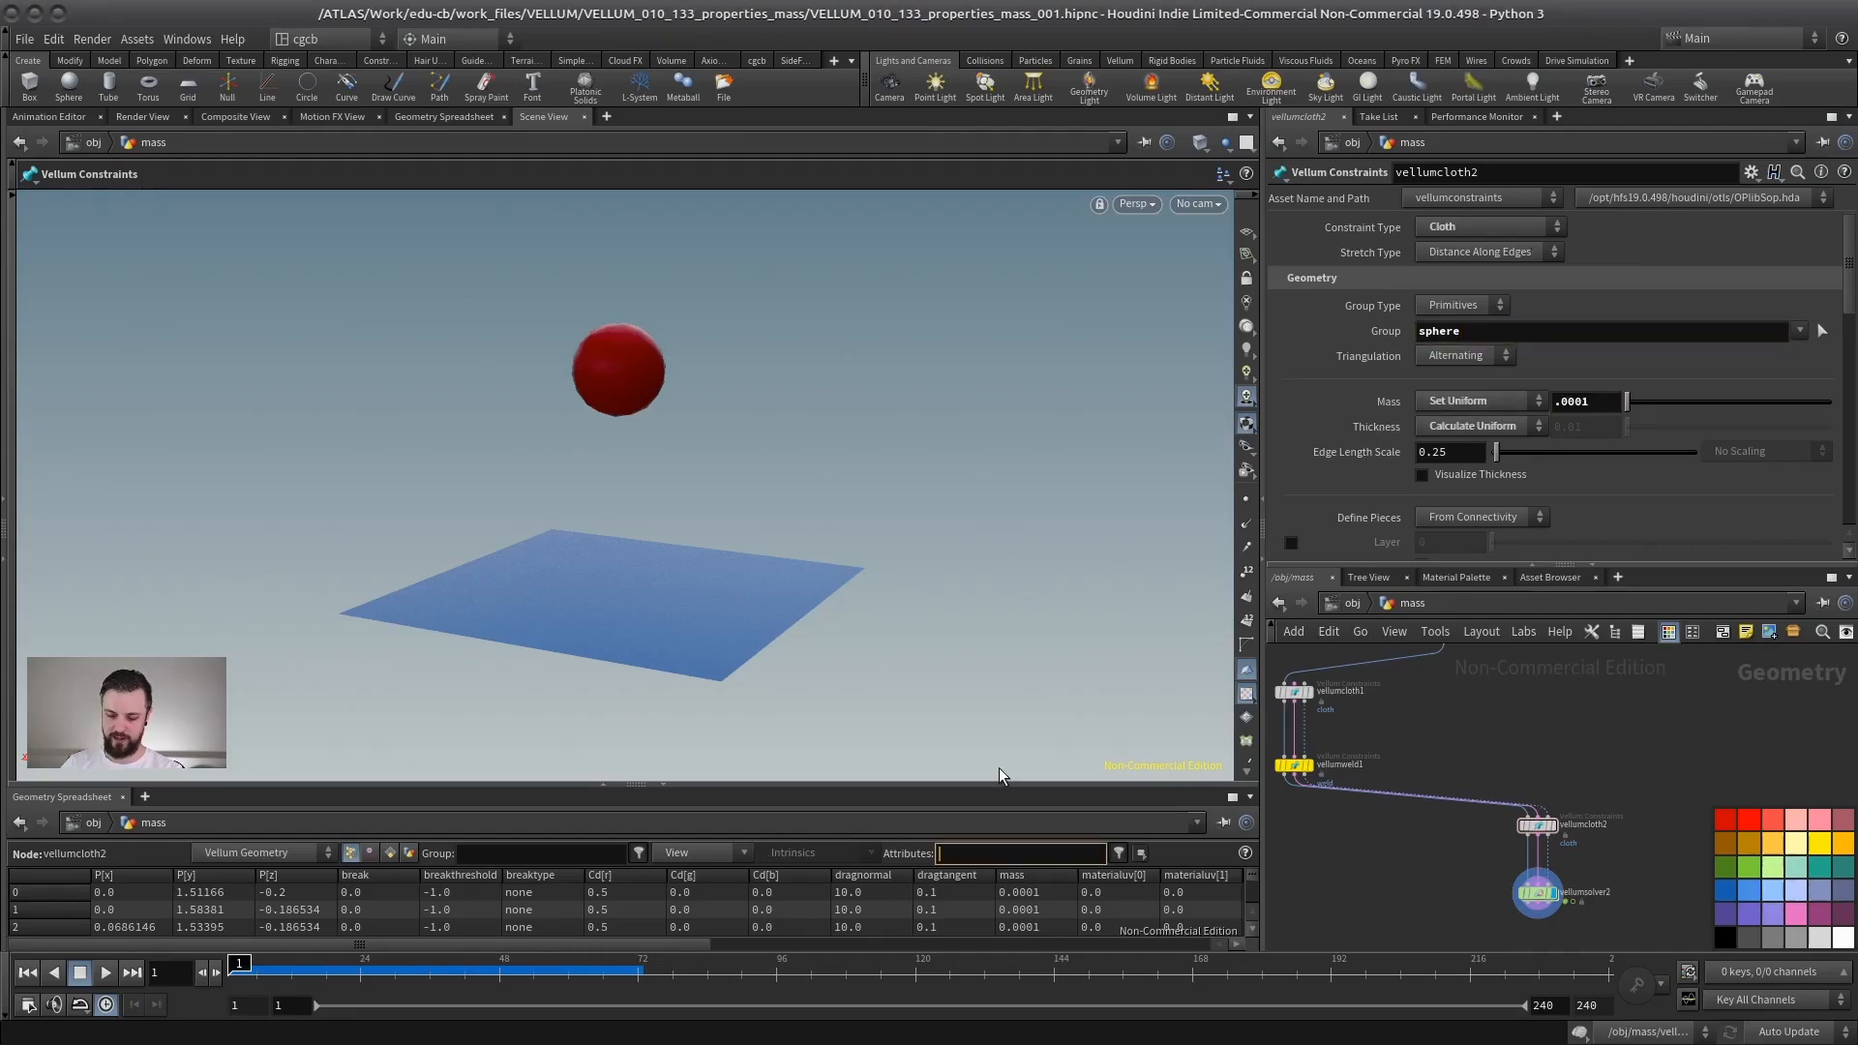
type("mass")
key("Return")
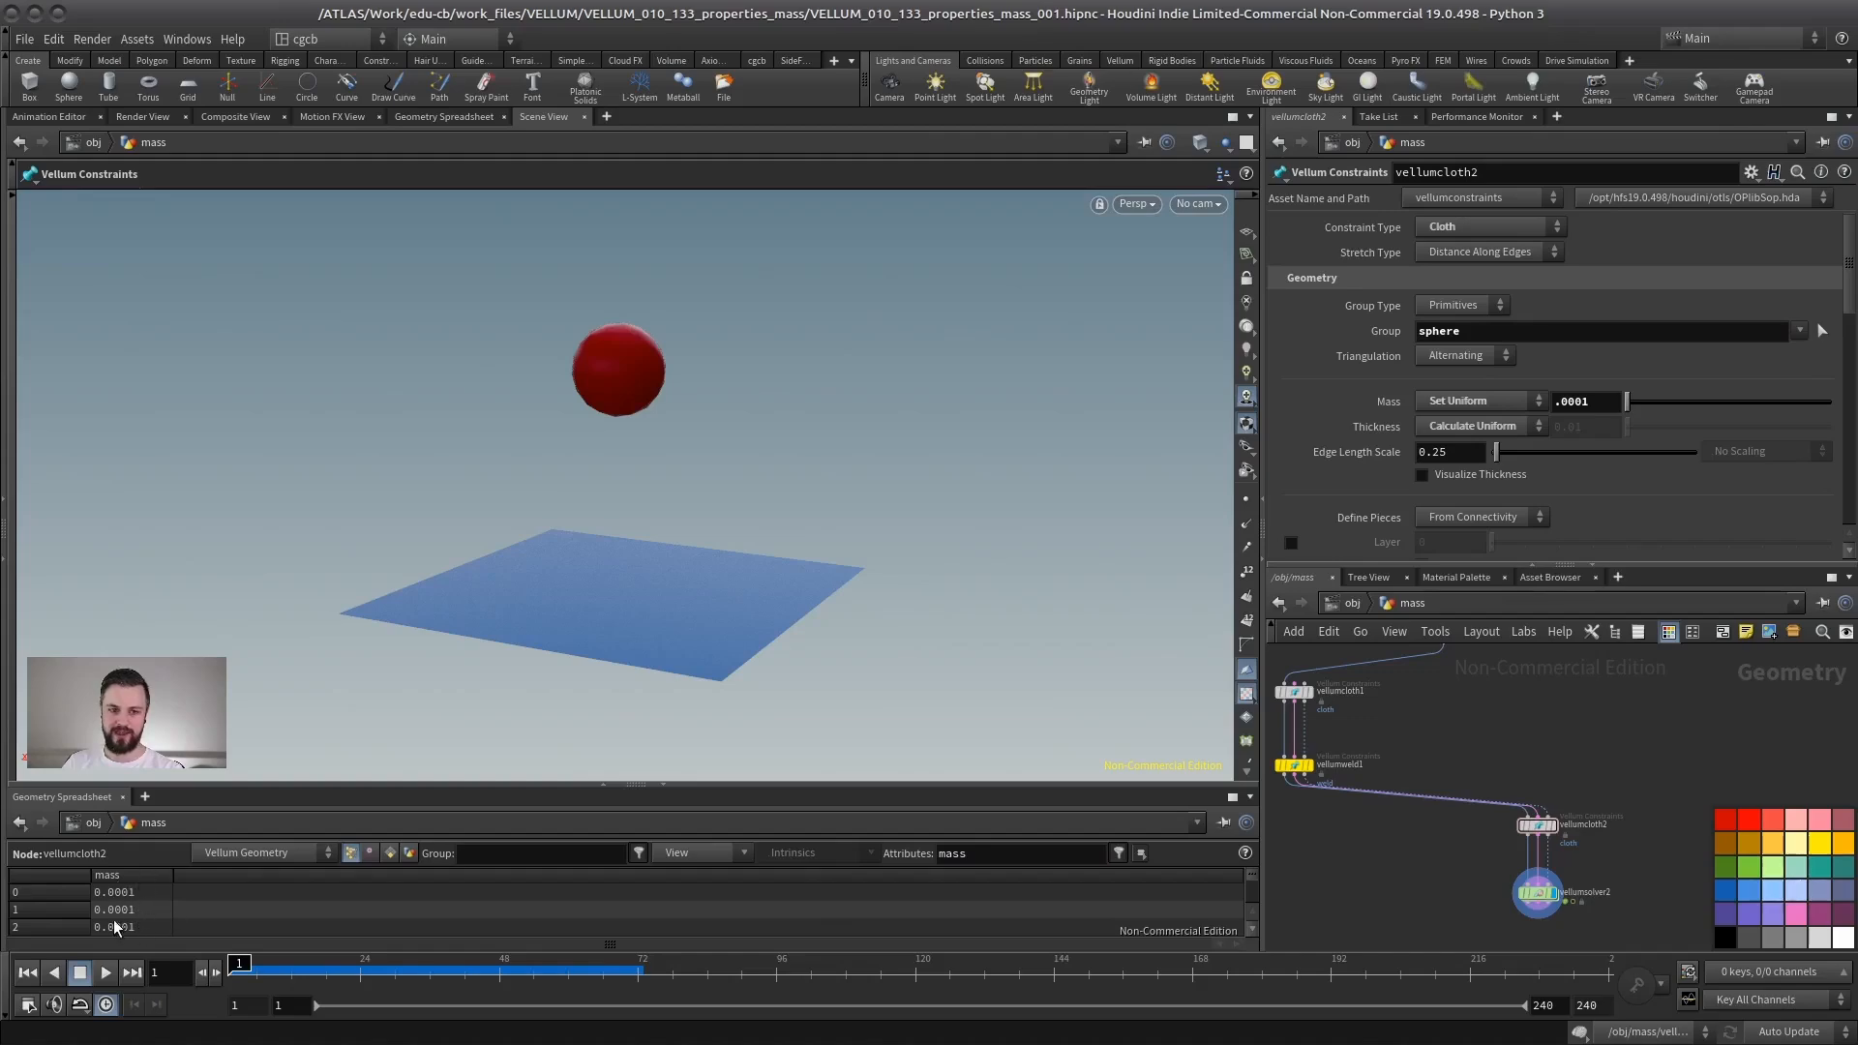
- Switch the sphere constraint's Mass mode to Calculate Varying
left_click(1460, 400)
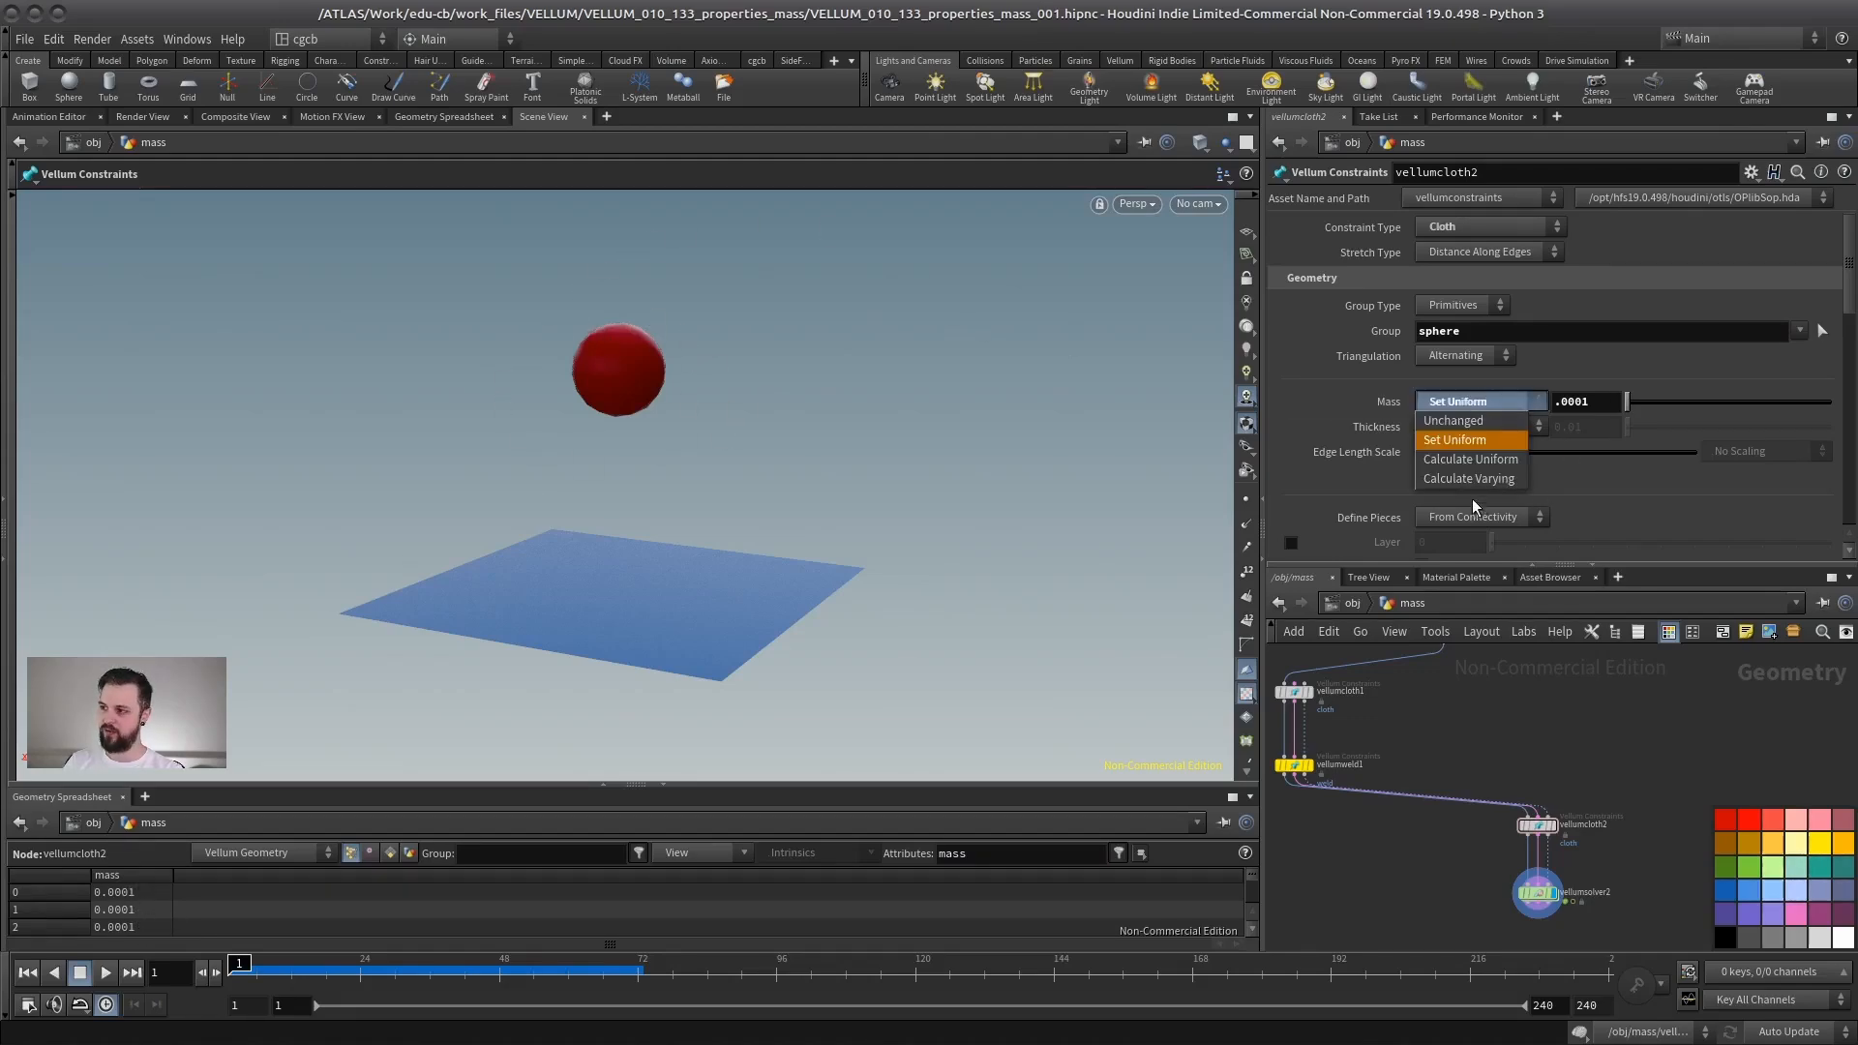
left_click(1455, 479)
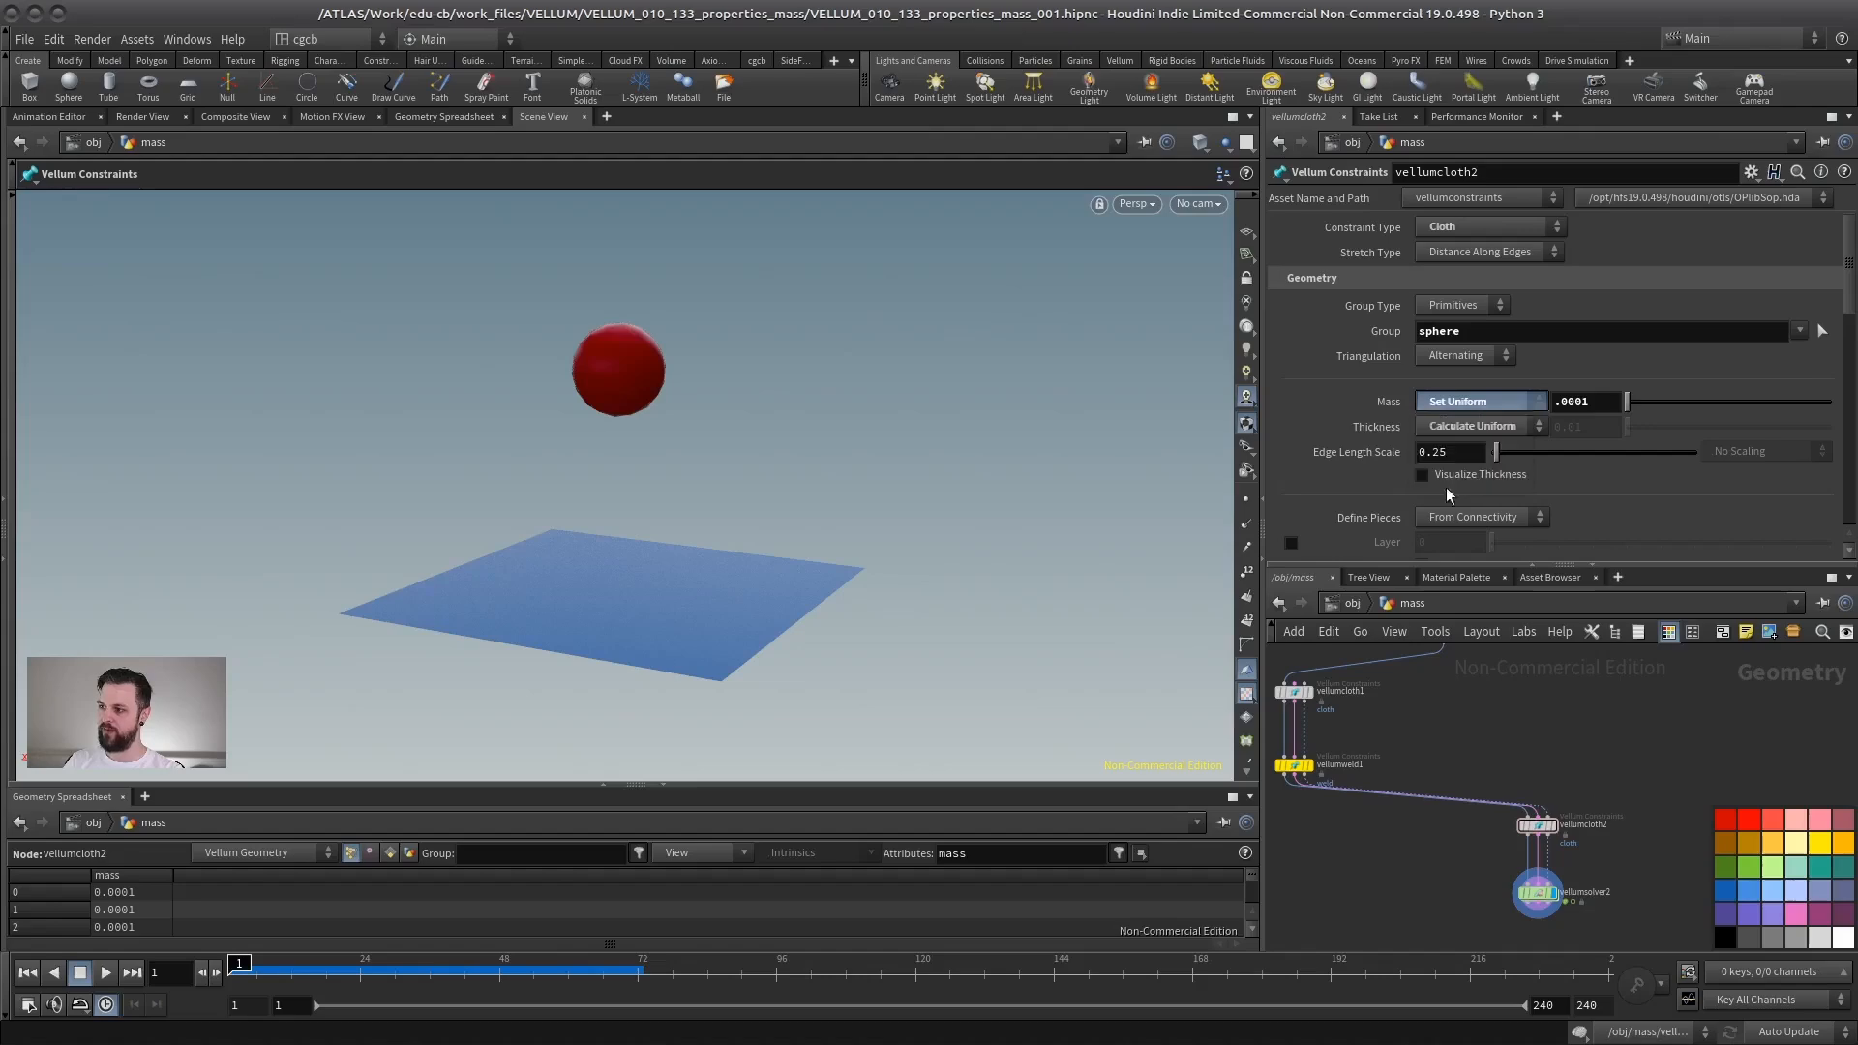
left_click(1478, 402)
left_click(1460, 460)
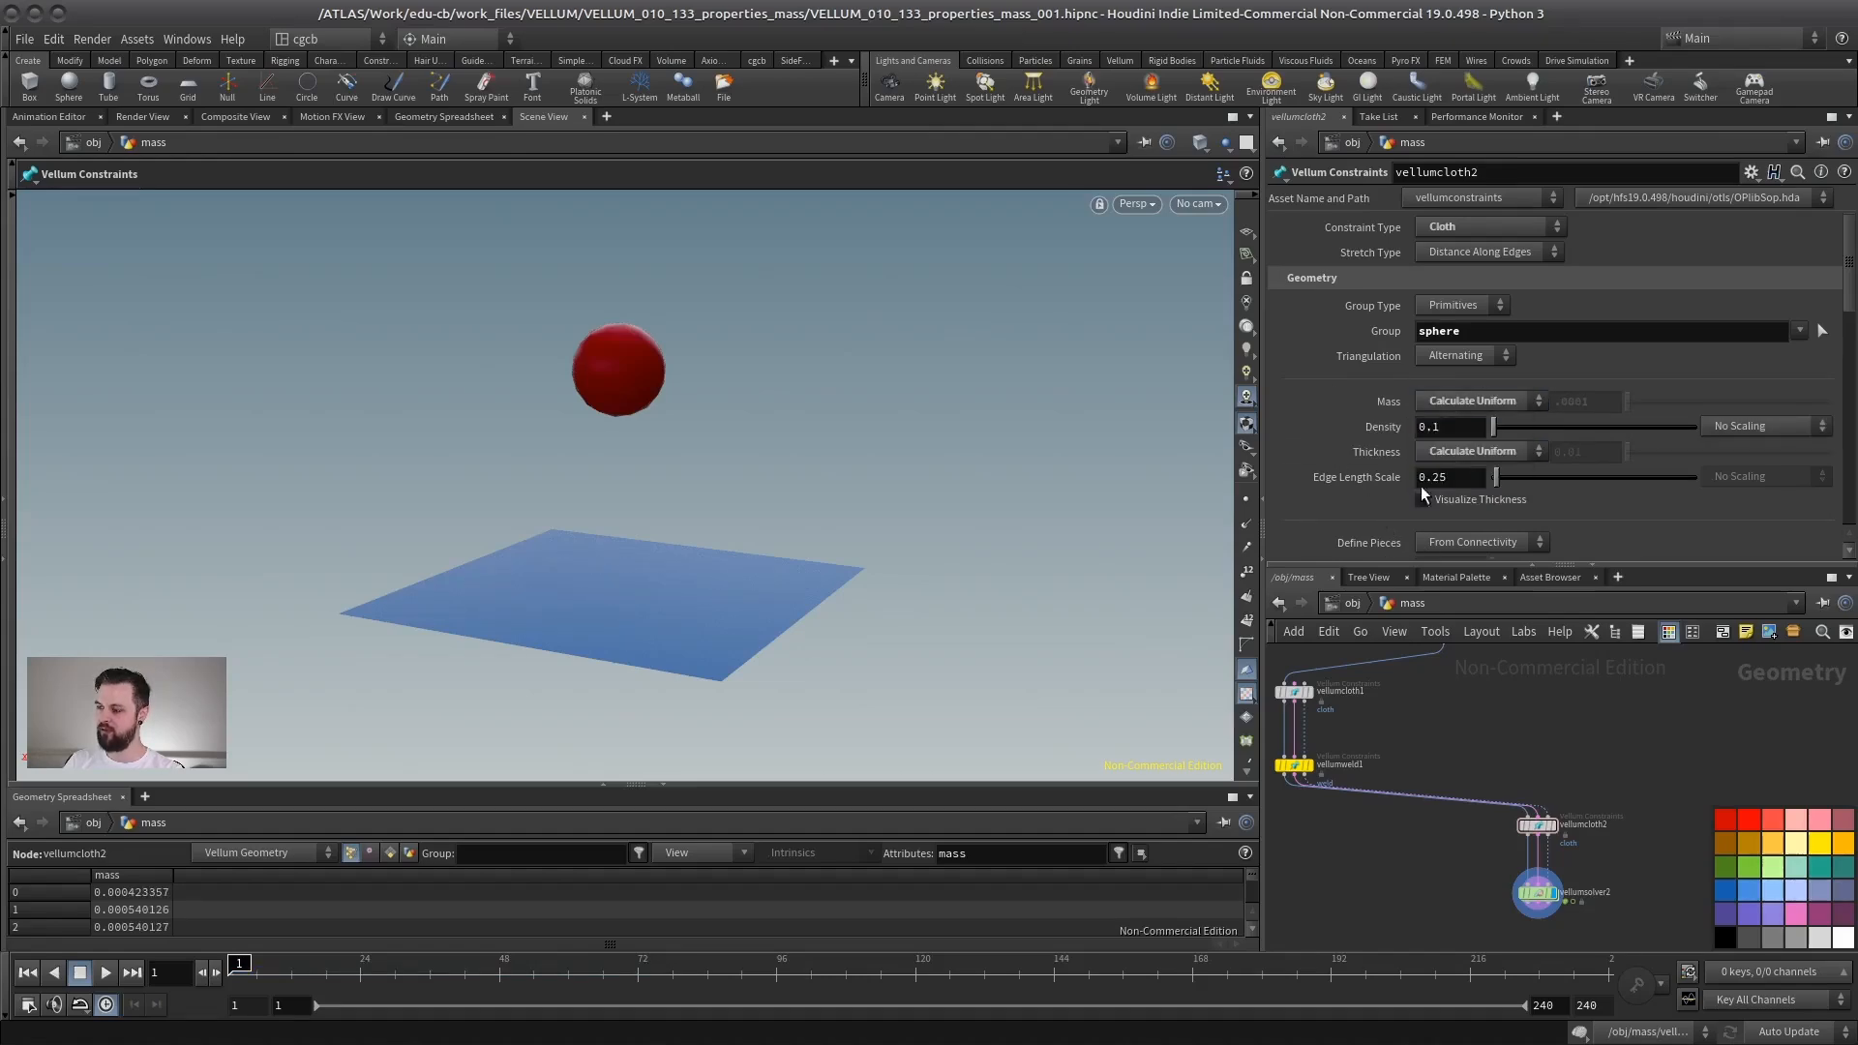
left_click(1466, 479)
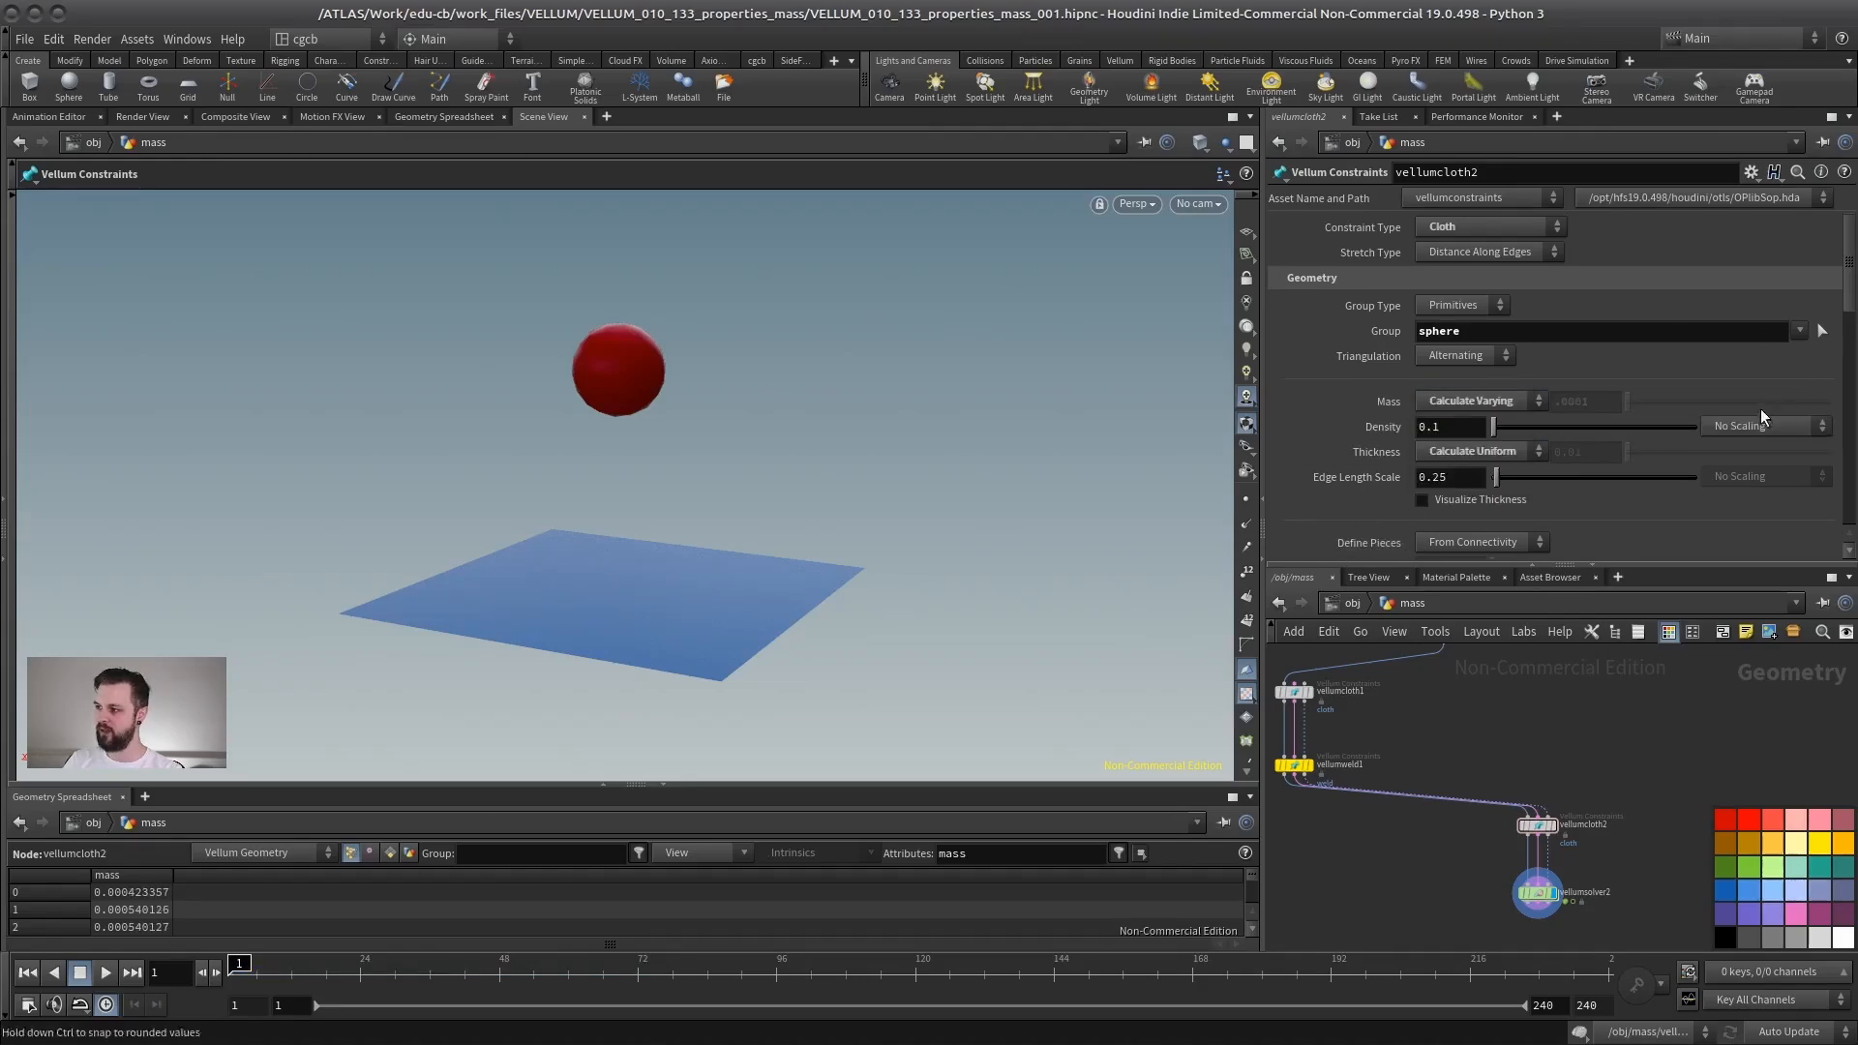
- Examine the Density scaling options and the Mass mode menu on the sphere constraint
left_click(1732, 426)
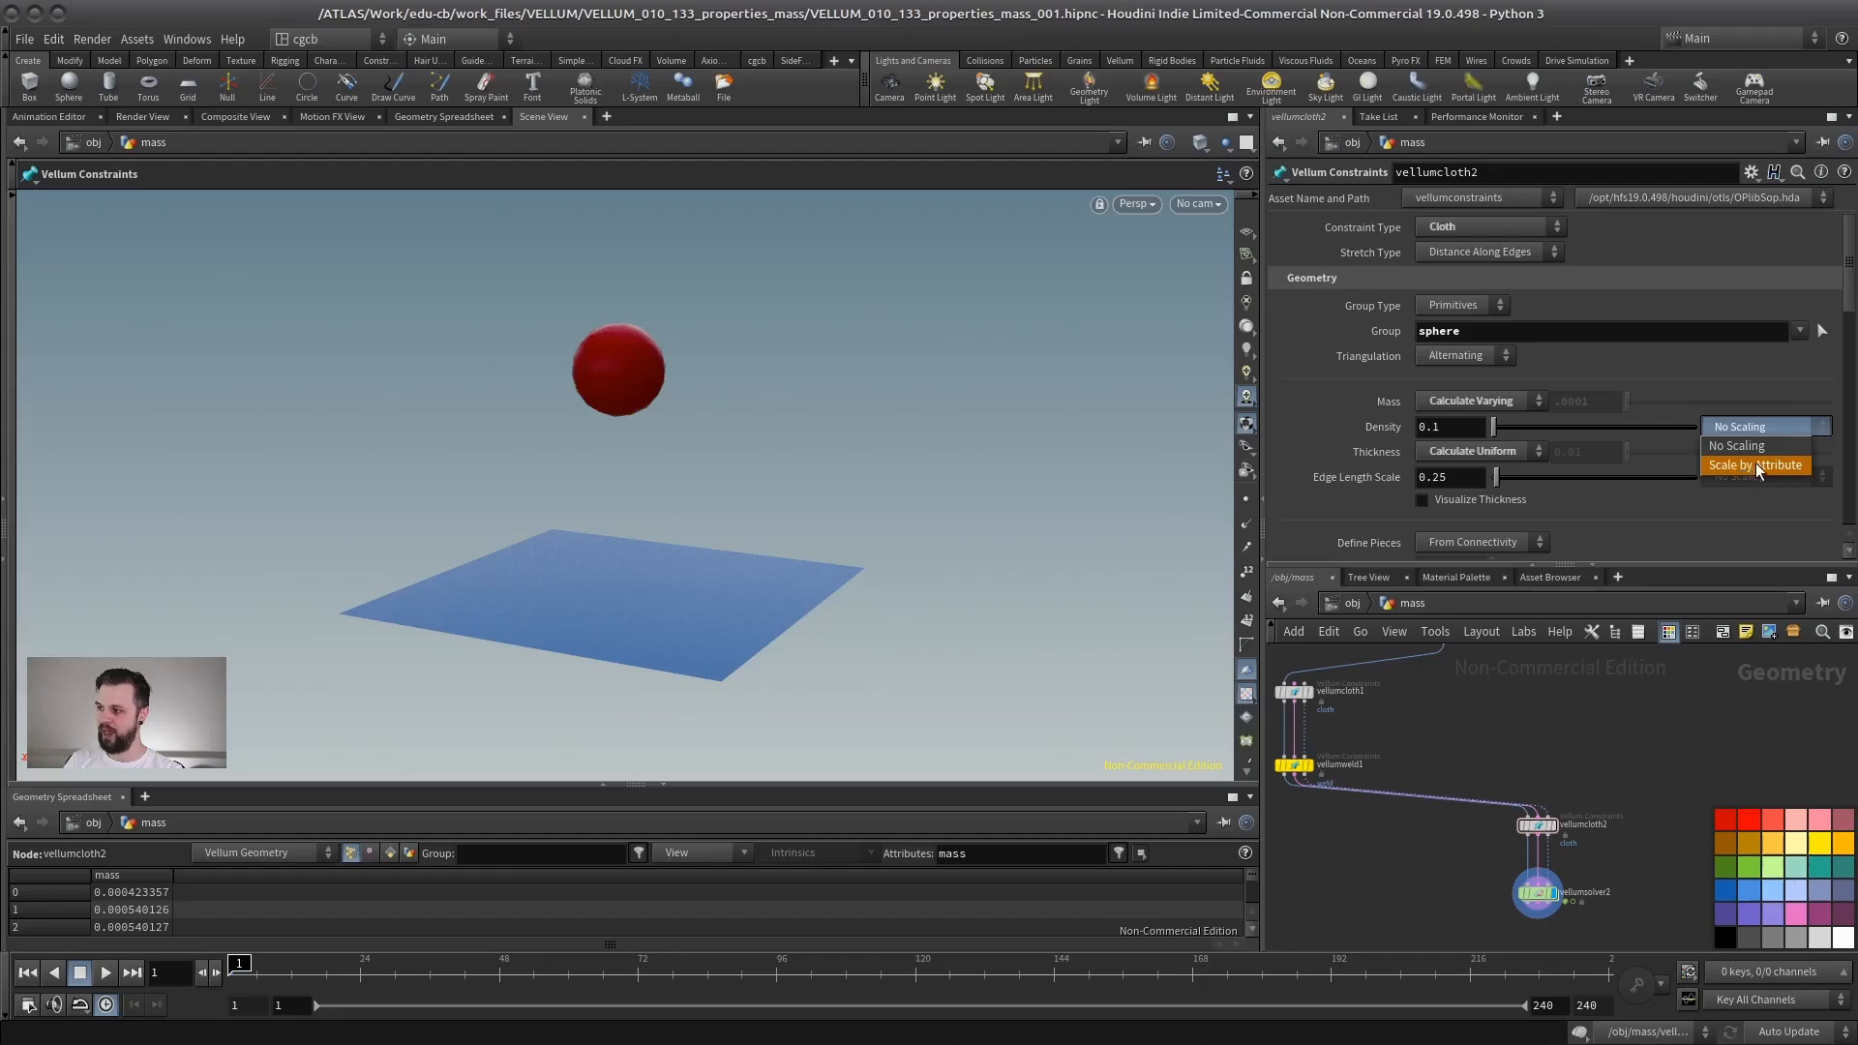
left_click(1759, 425)
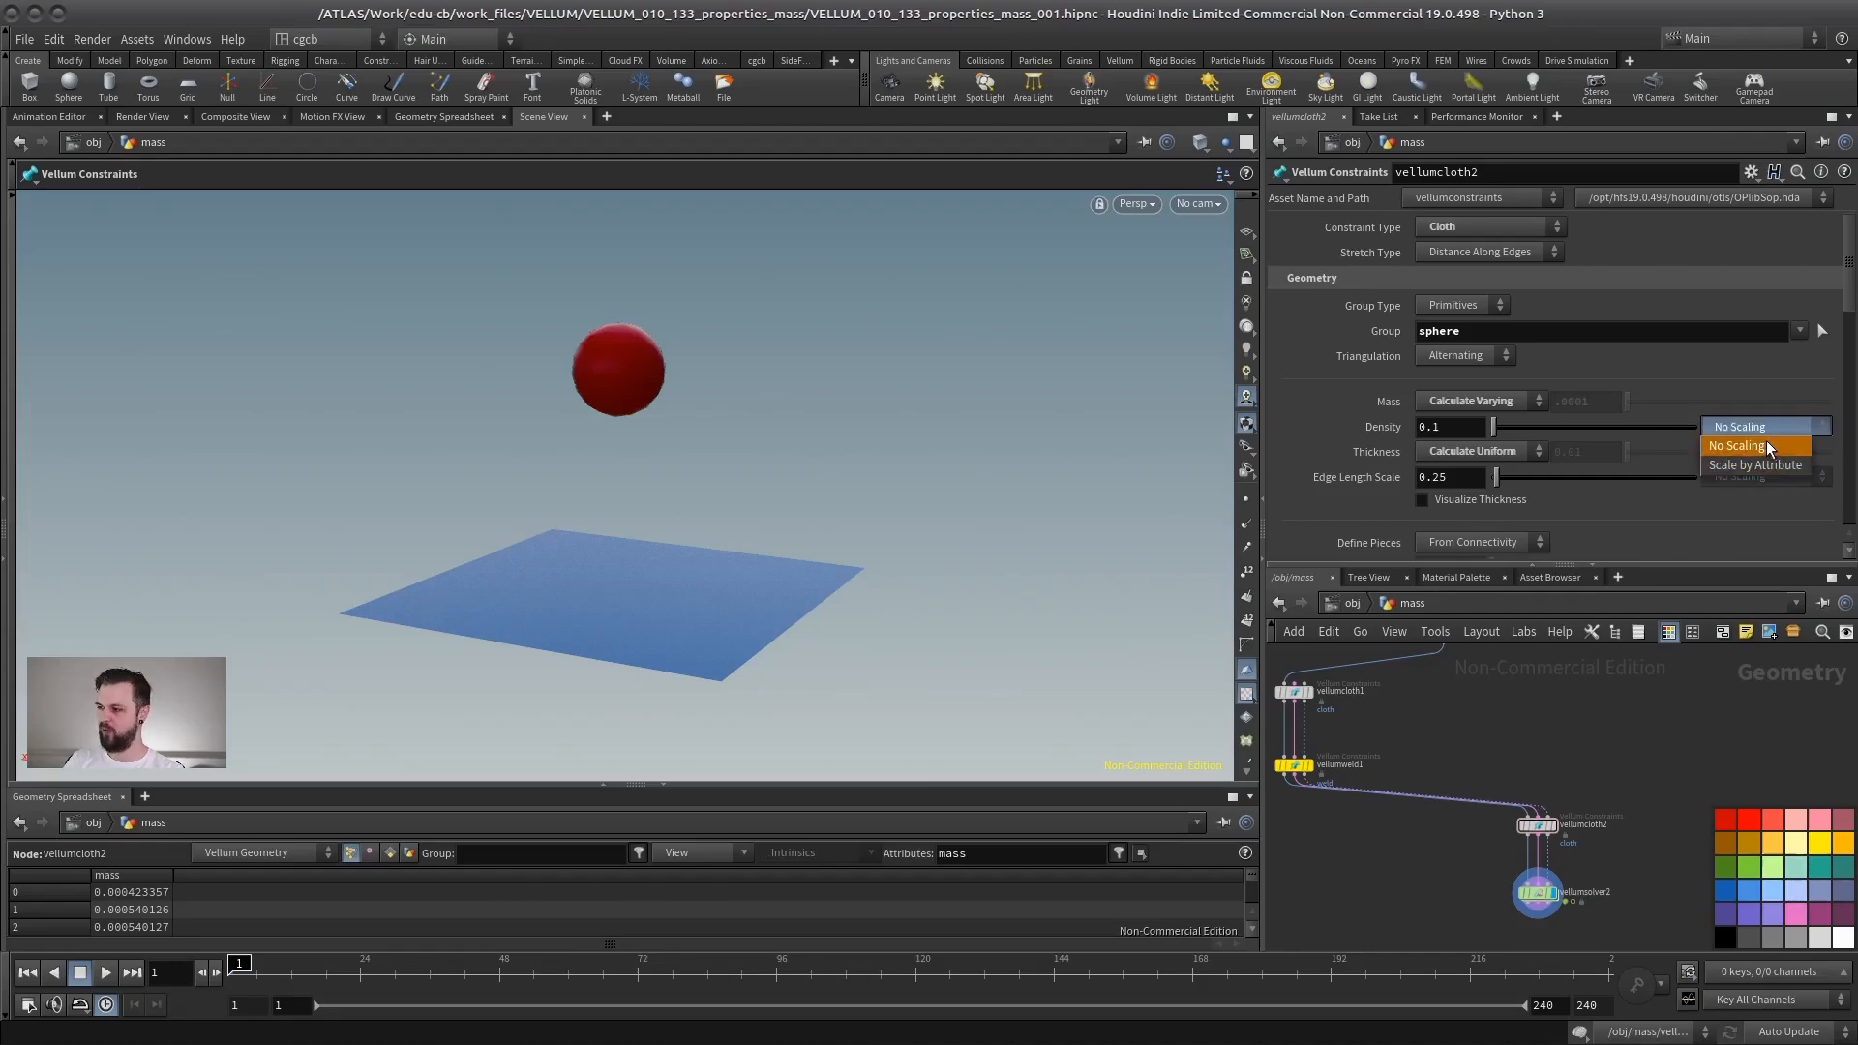
left_click(1754, 375)
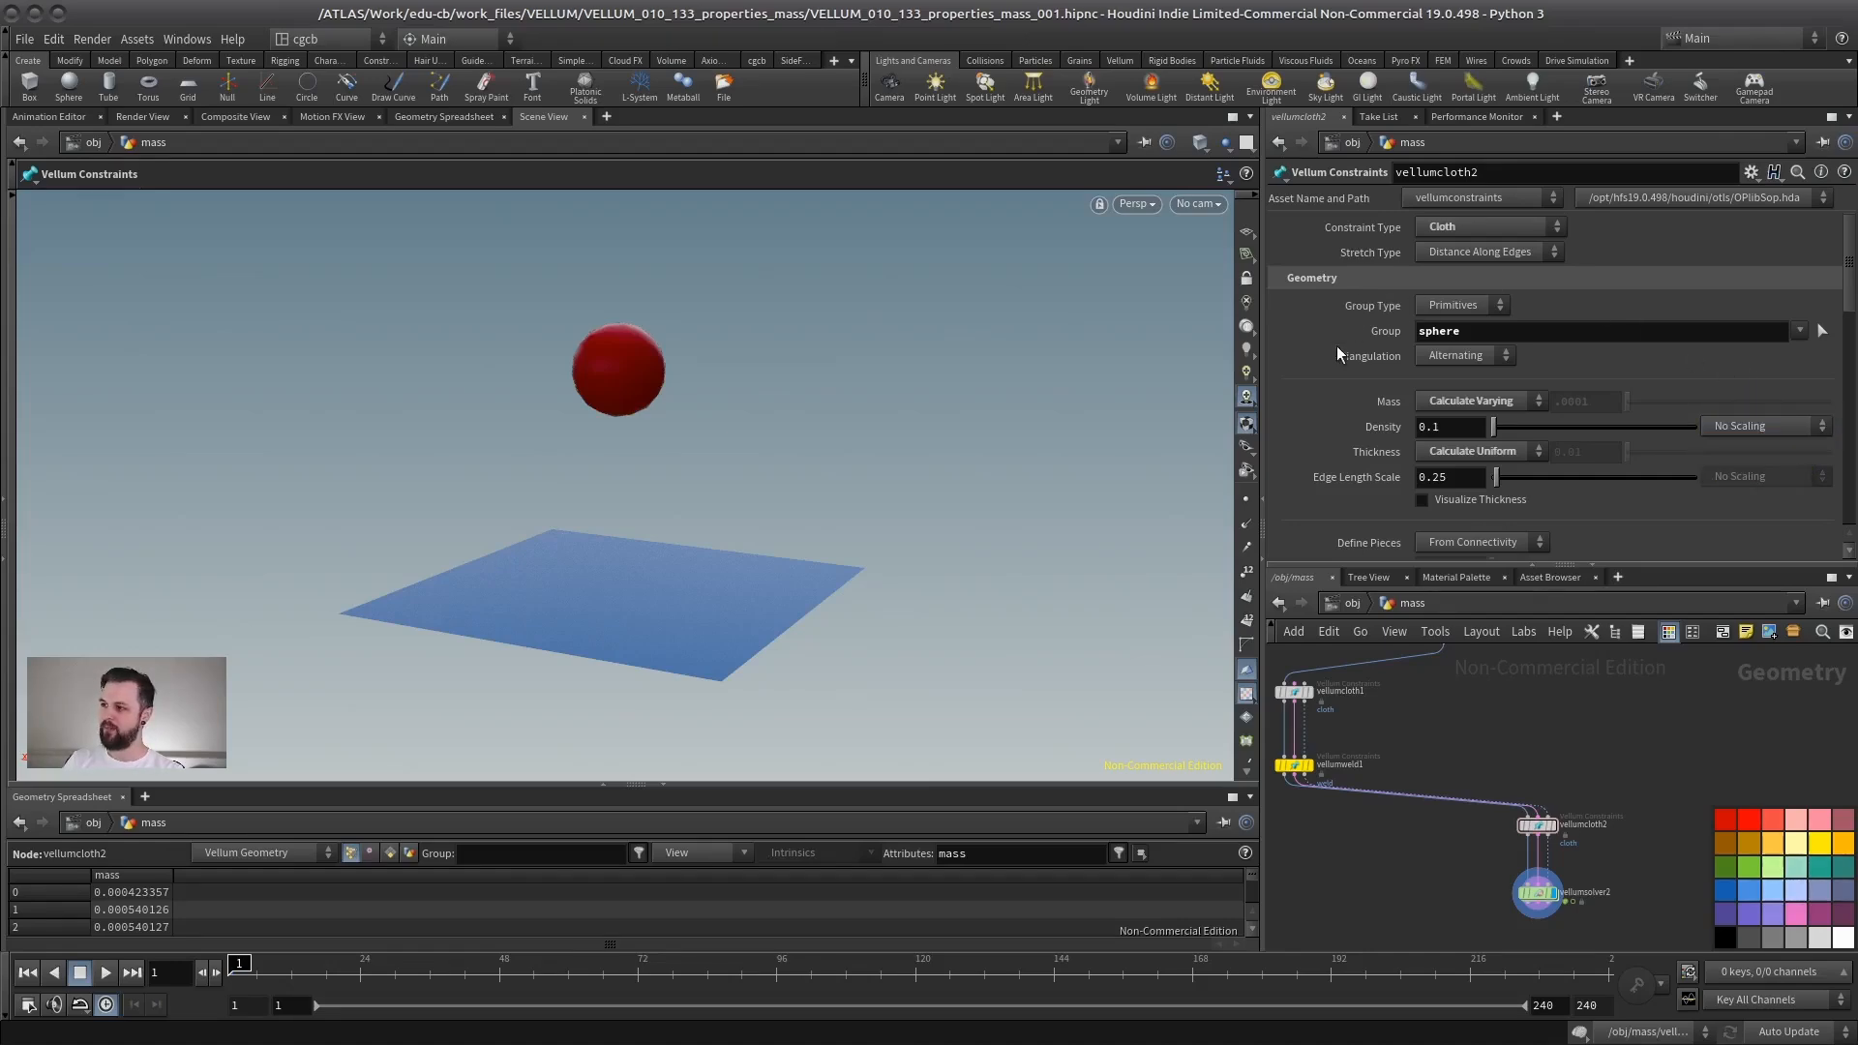
left_click(1481, 402)
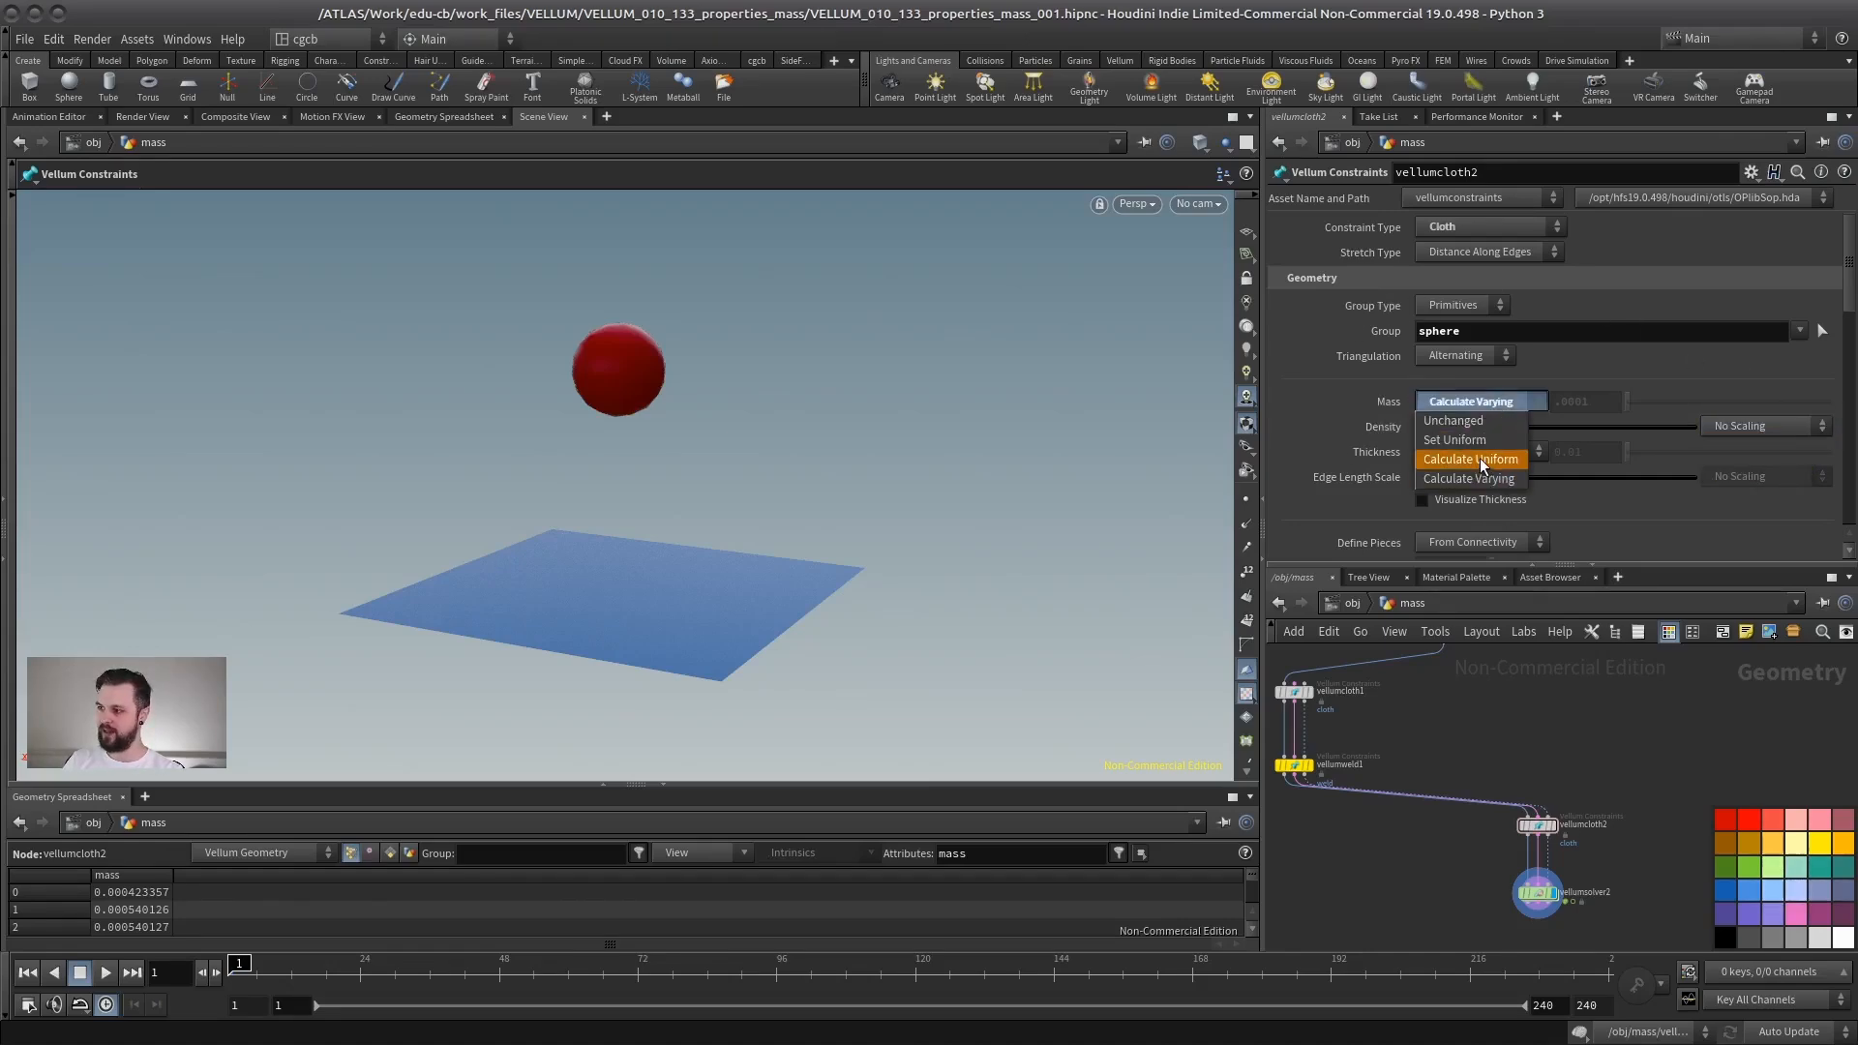
left_click(1542, 406)
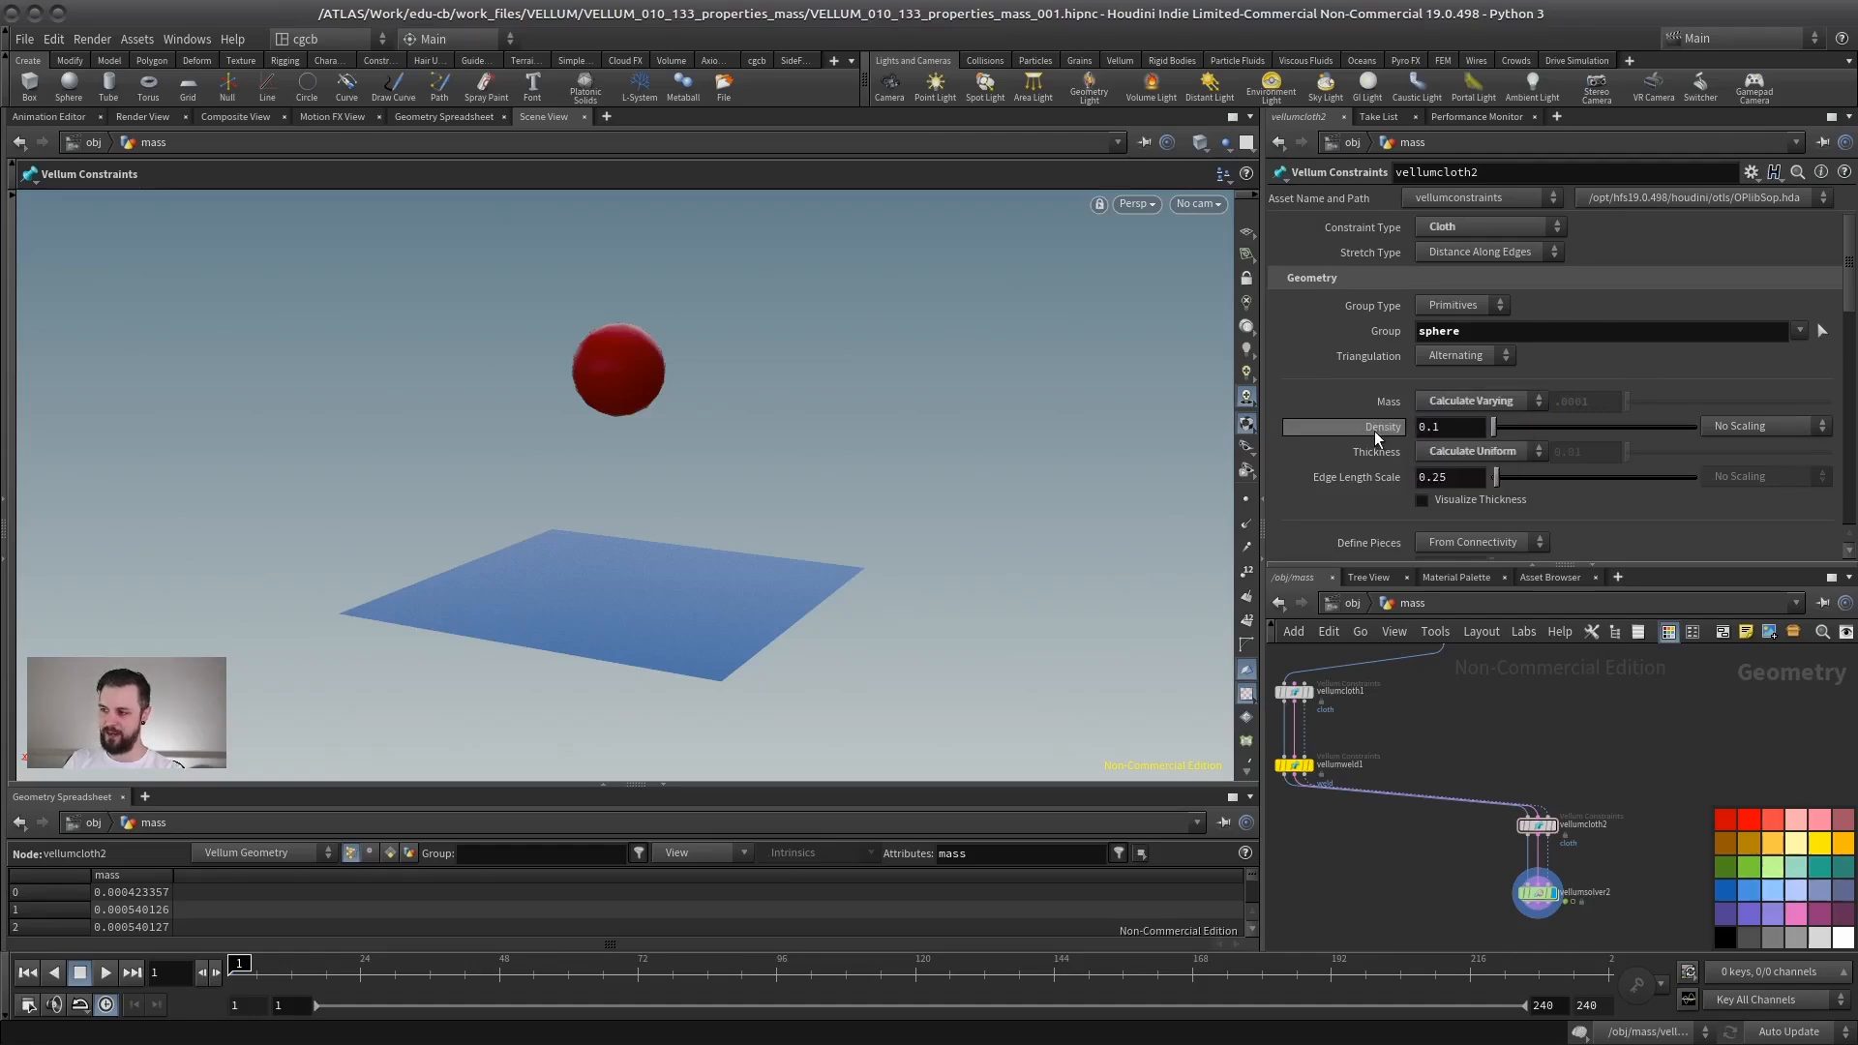
left_click(1438, 428)
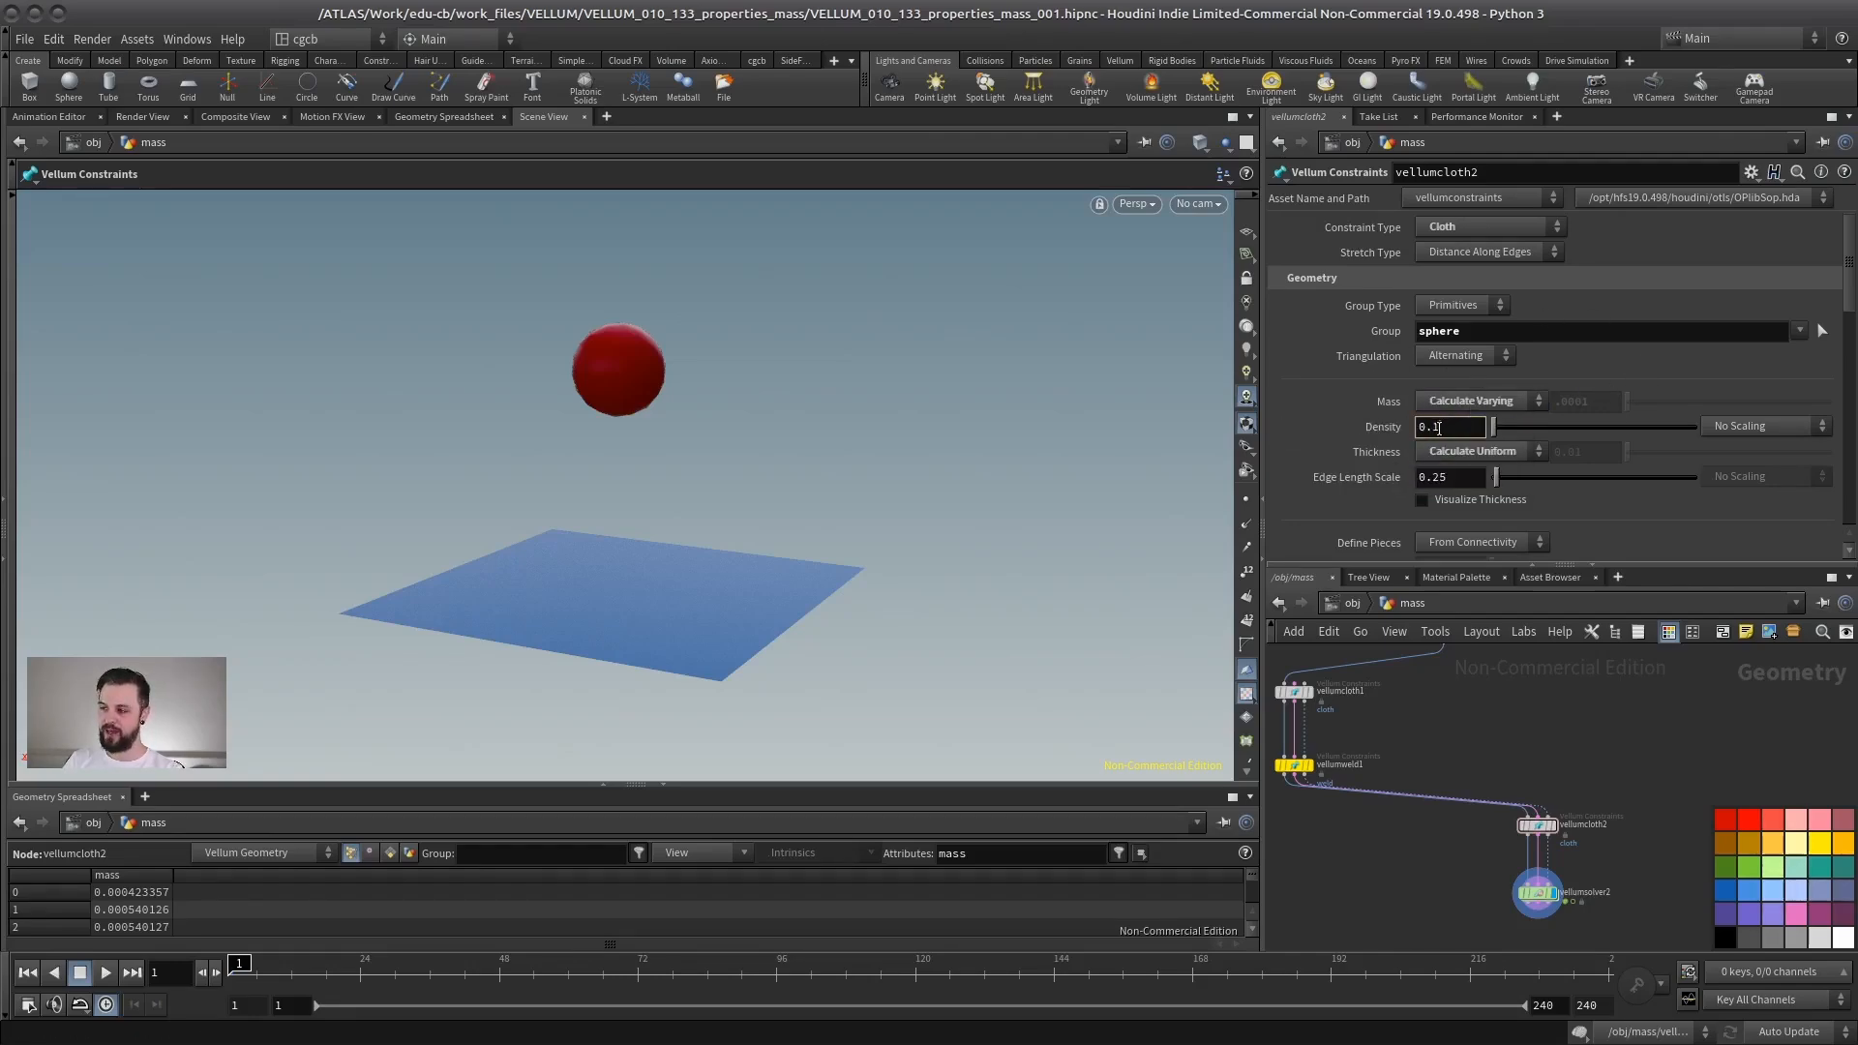
right_click_drag(502, 398, 697, 353, "alt")
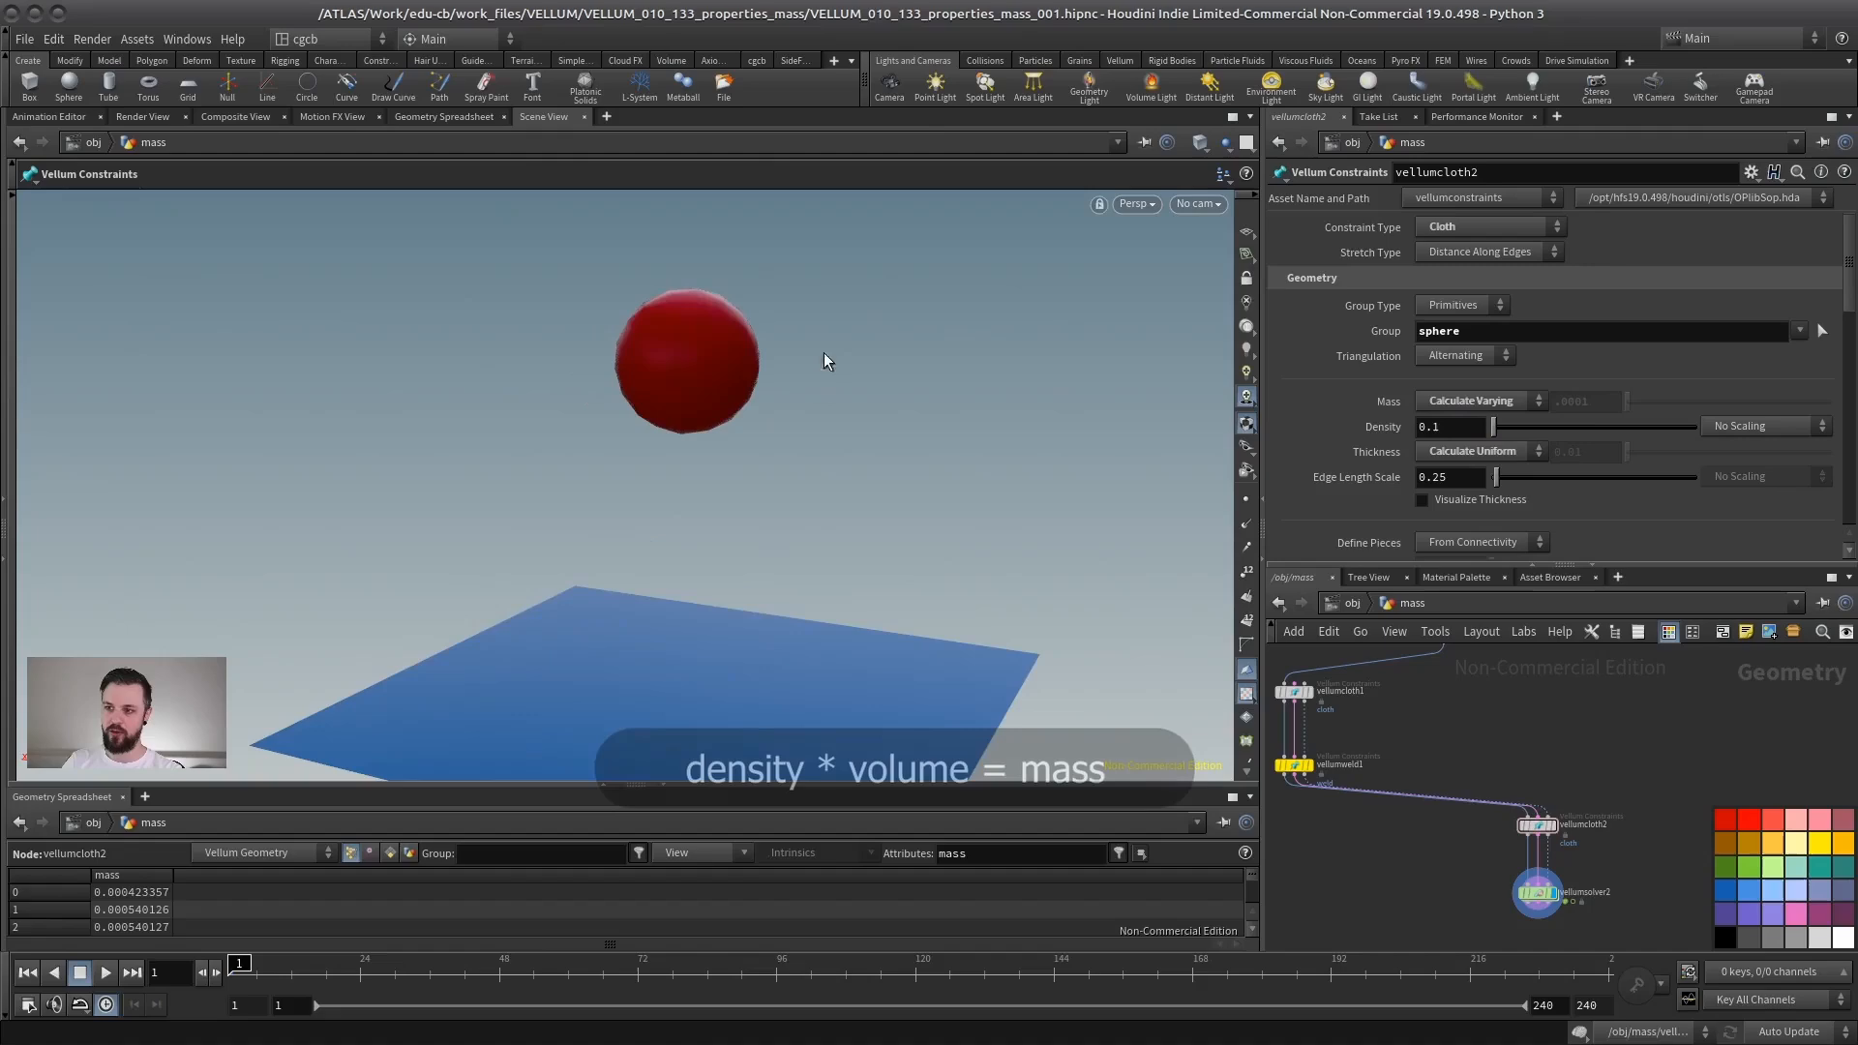
left_click_drag(627, 476, 590, 470, "alt")
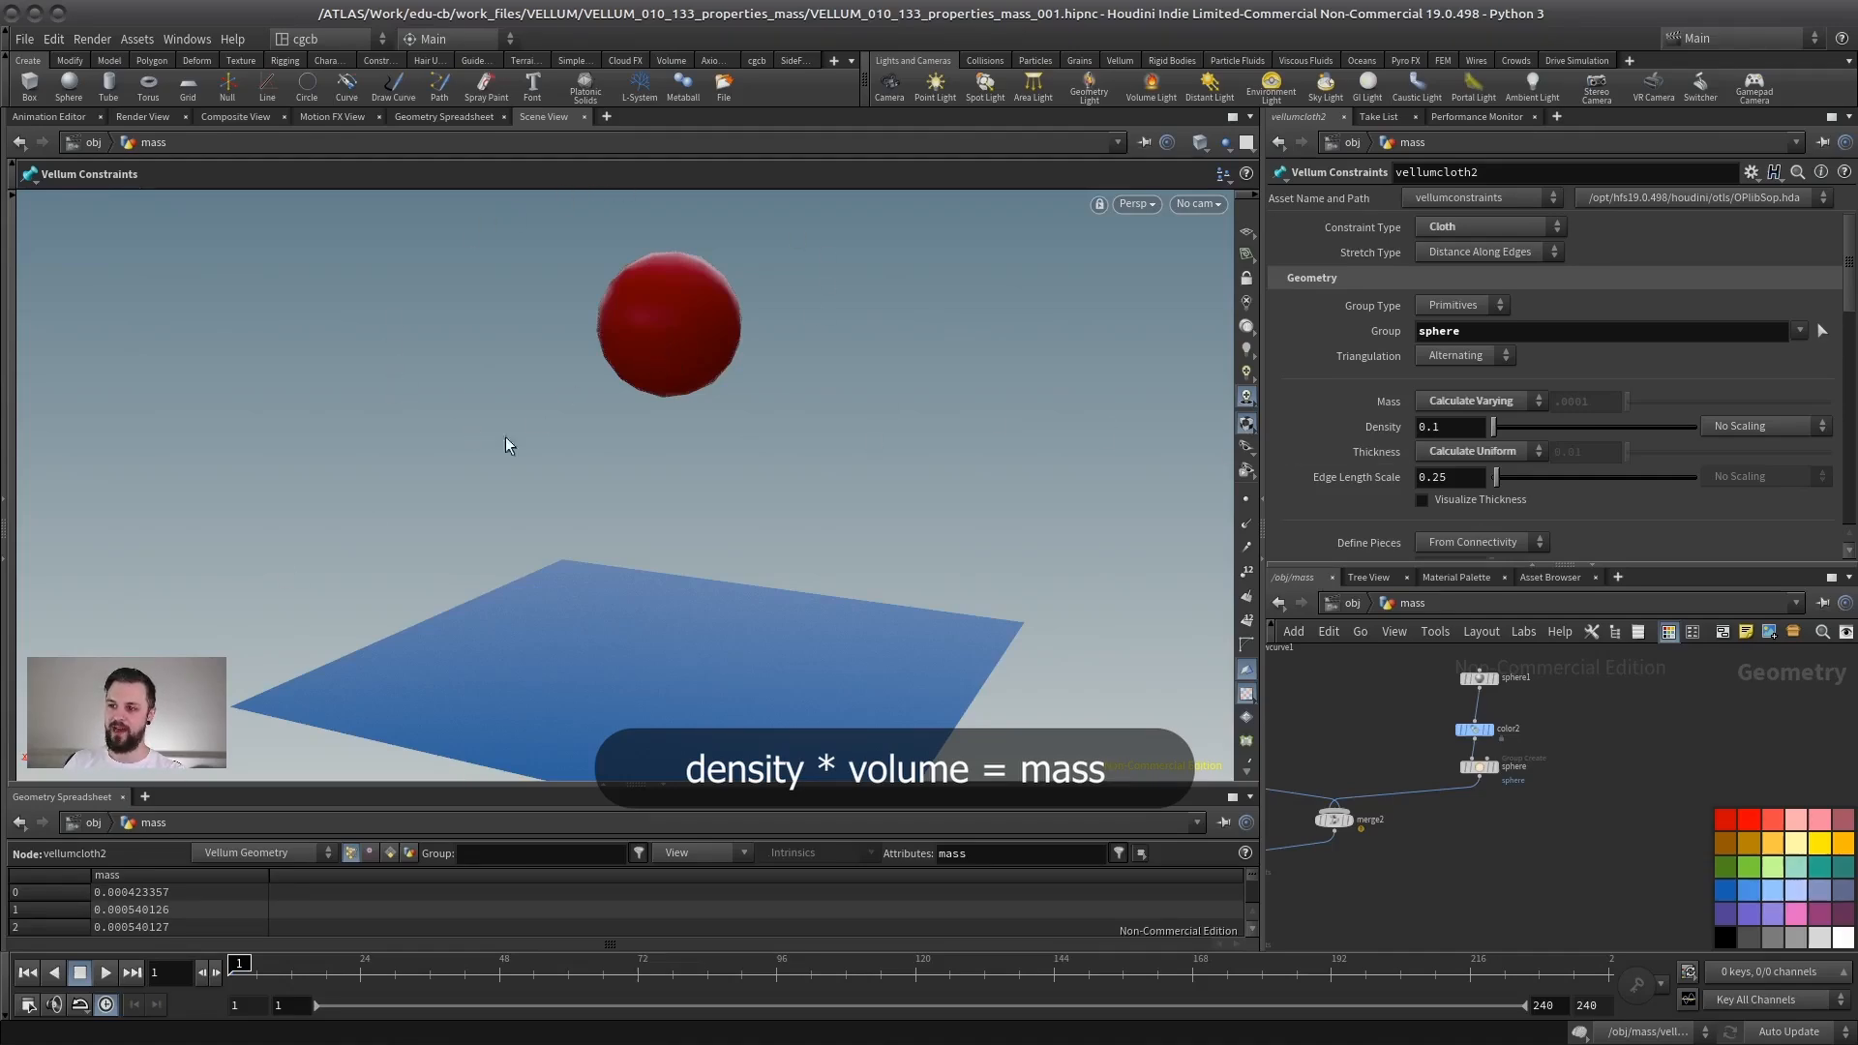
- Scale the source sphere up to a uniform scale of about 0.74
left_click(1479, 678)
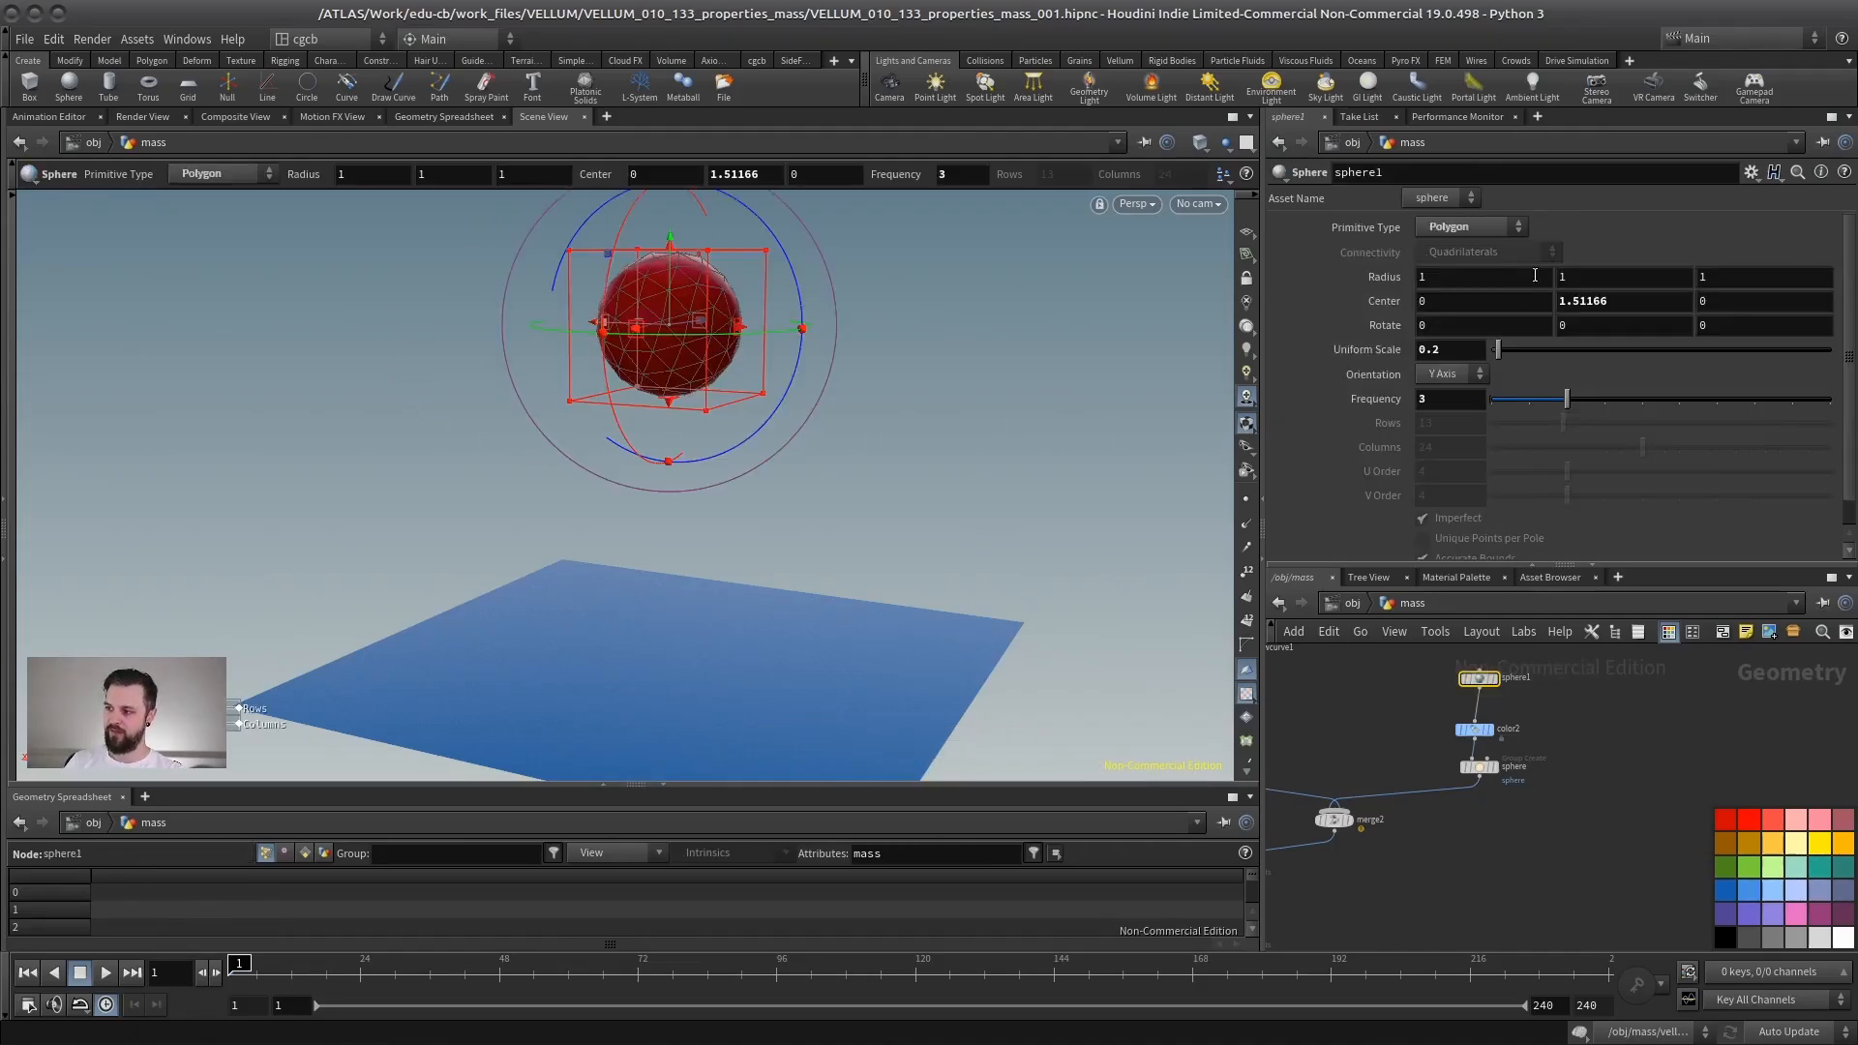
left_click_drag(1500, 351, 1517, 360)
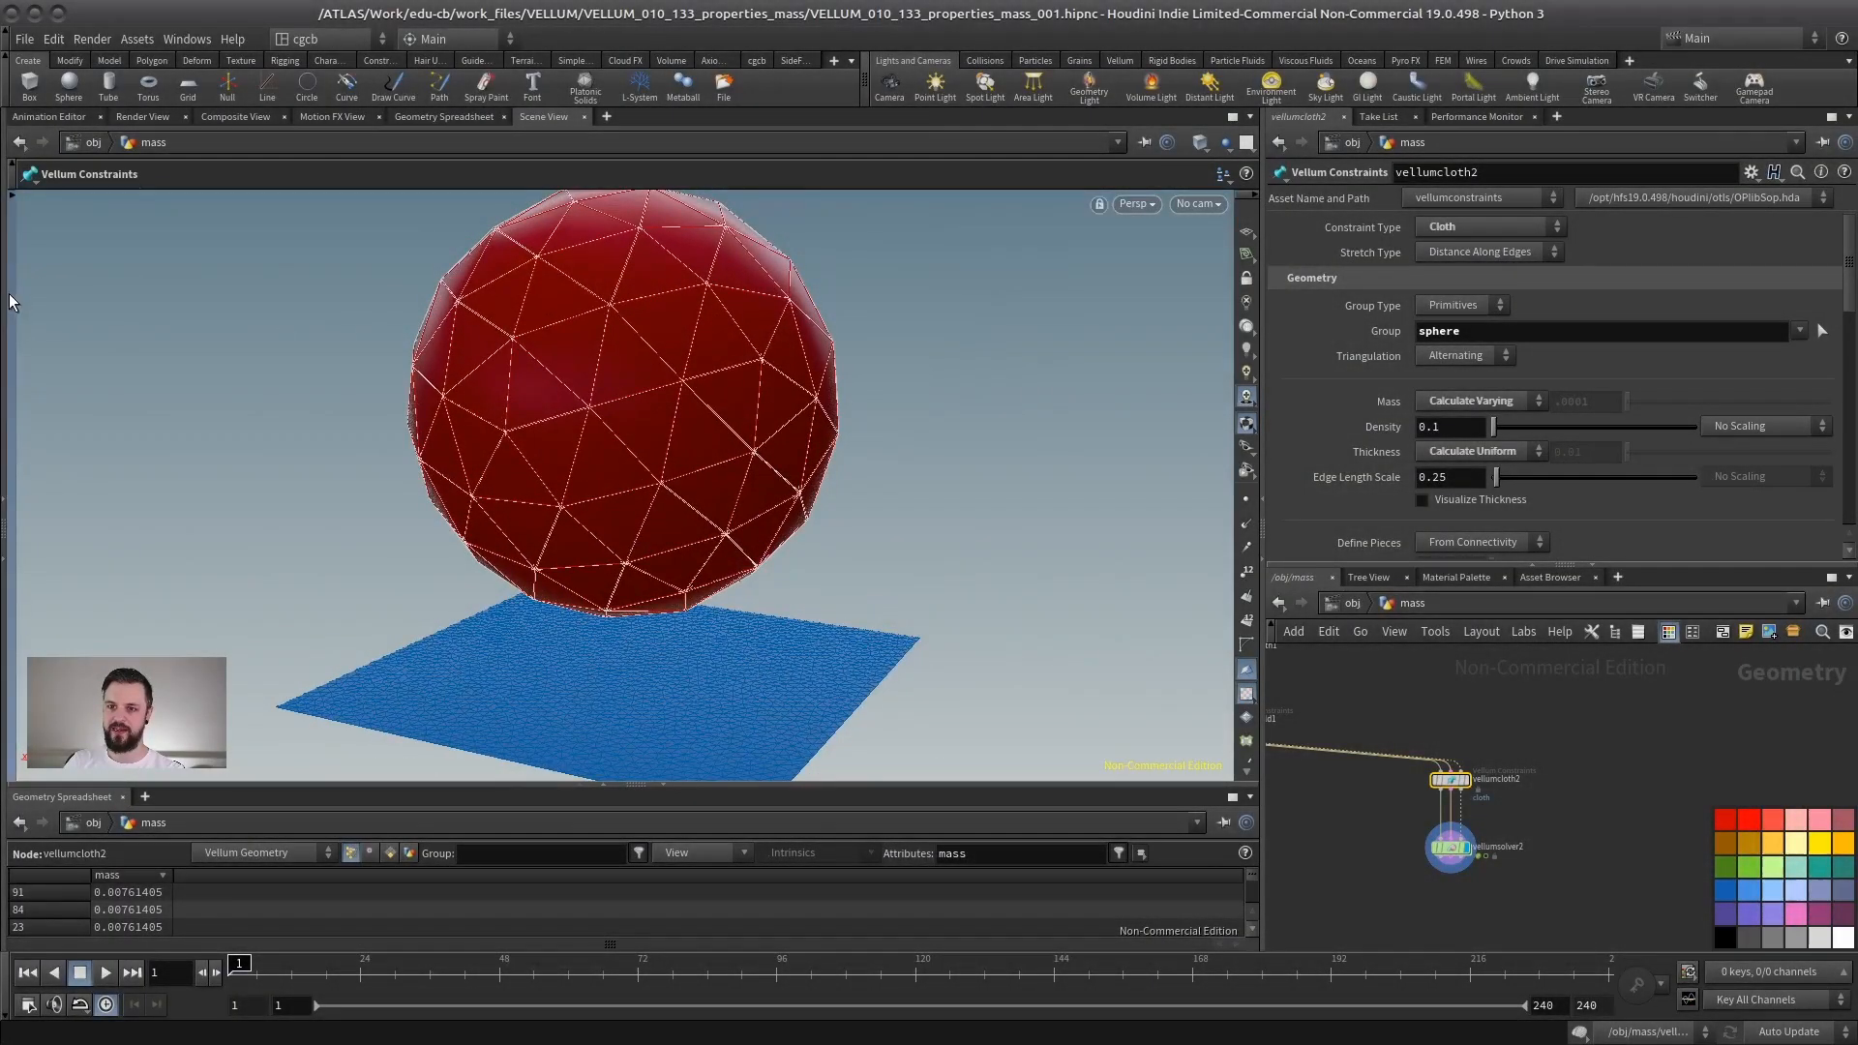
- Select the sphere's points in the viewport and limit the geometry spreadsheet to selected points
left_click(11, 295)
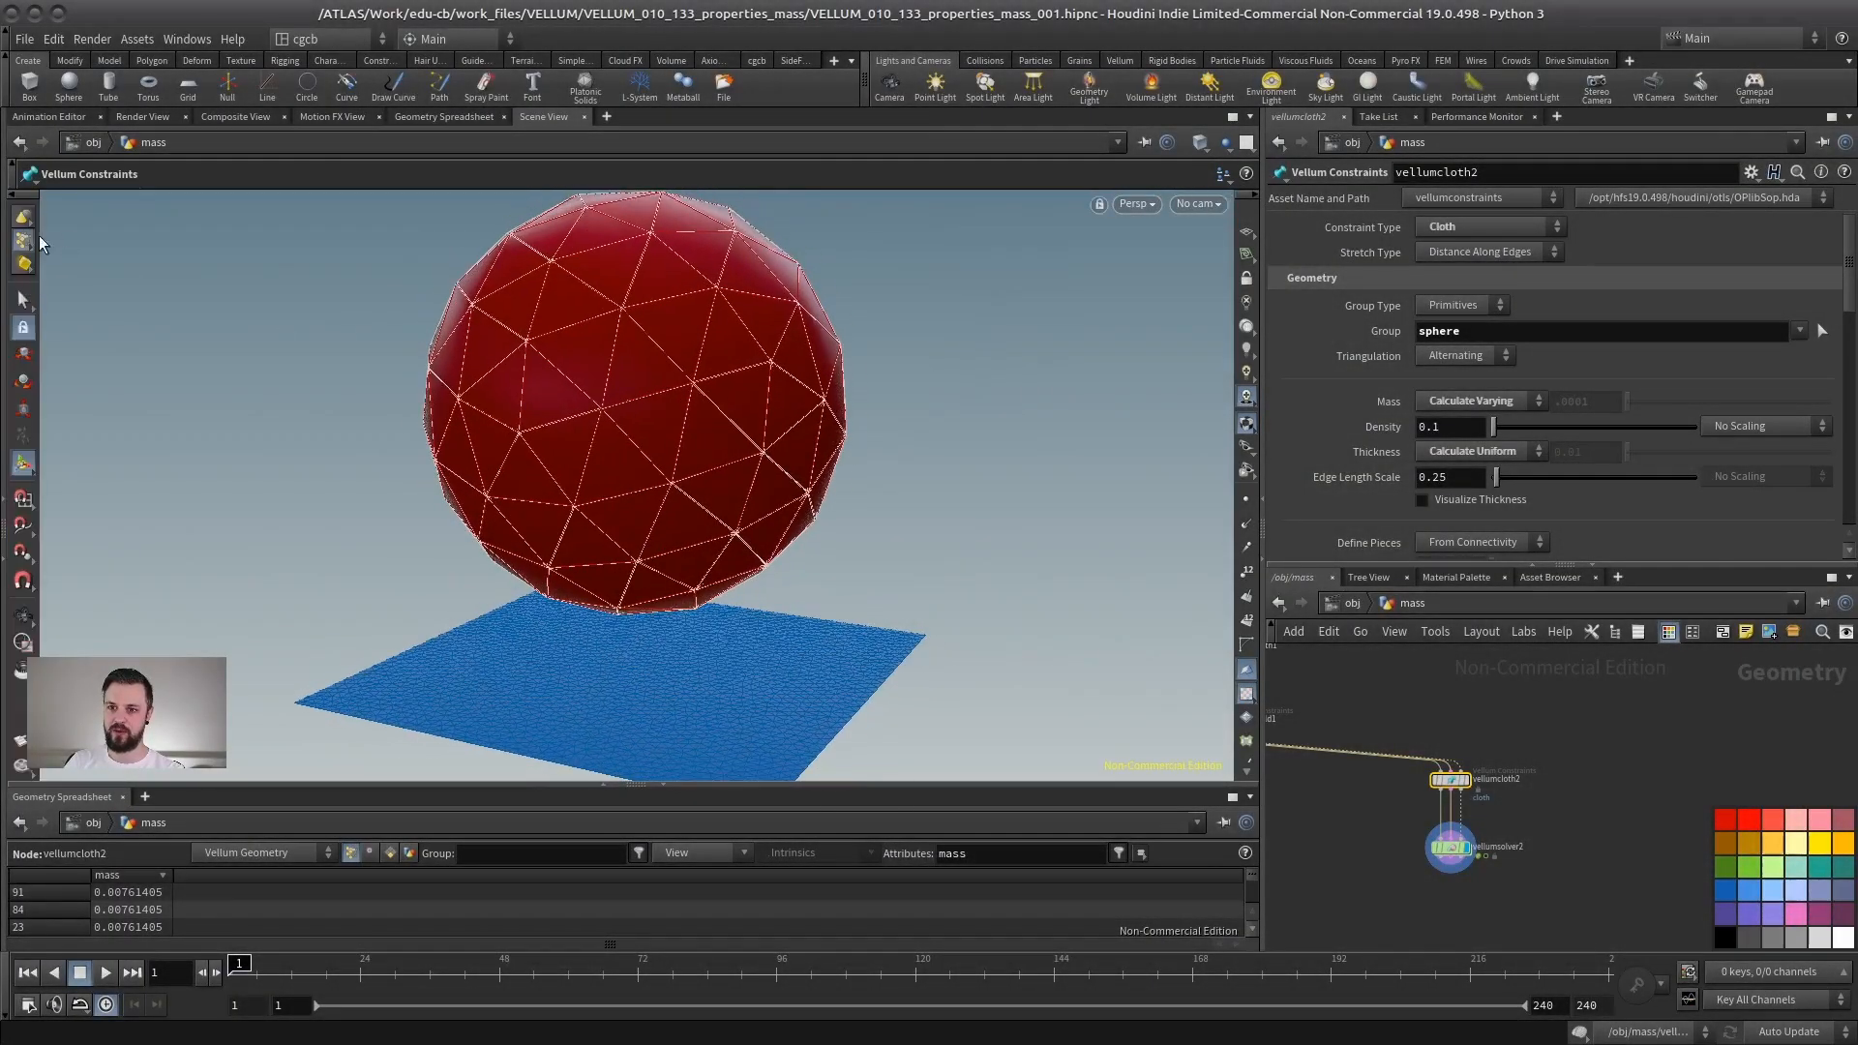
left_click(23, 302)
left_click_drag(934, 258, 759, 390)
left_click(696, 852)
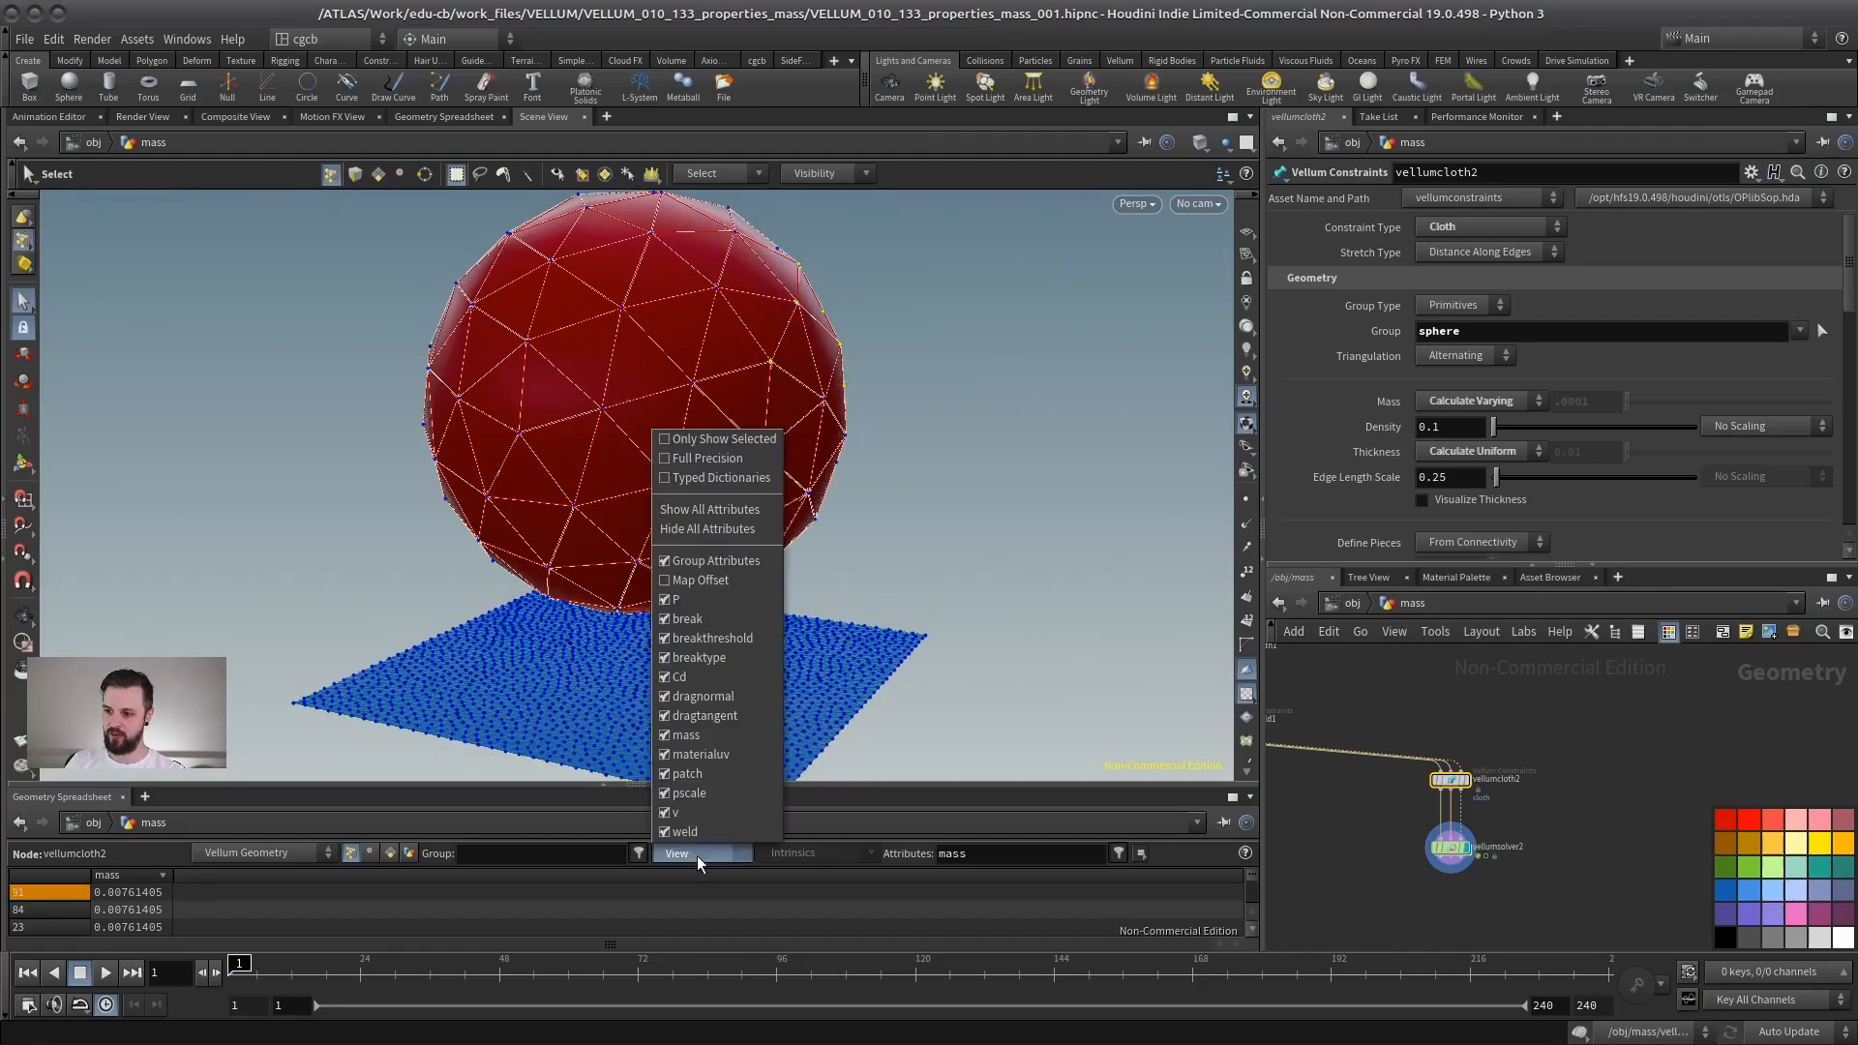
left_click(724, 439)
- Shrink the sphere to a uniform scale of about 0.14 and inspect the constraint node's per-point mass
middle_click_drag(1604, 791, 1559, 933)
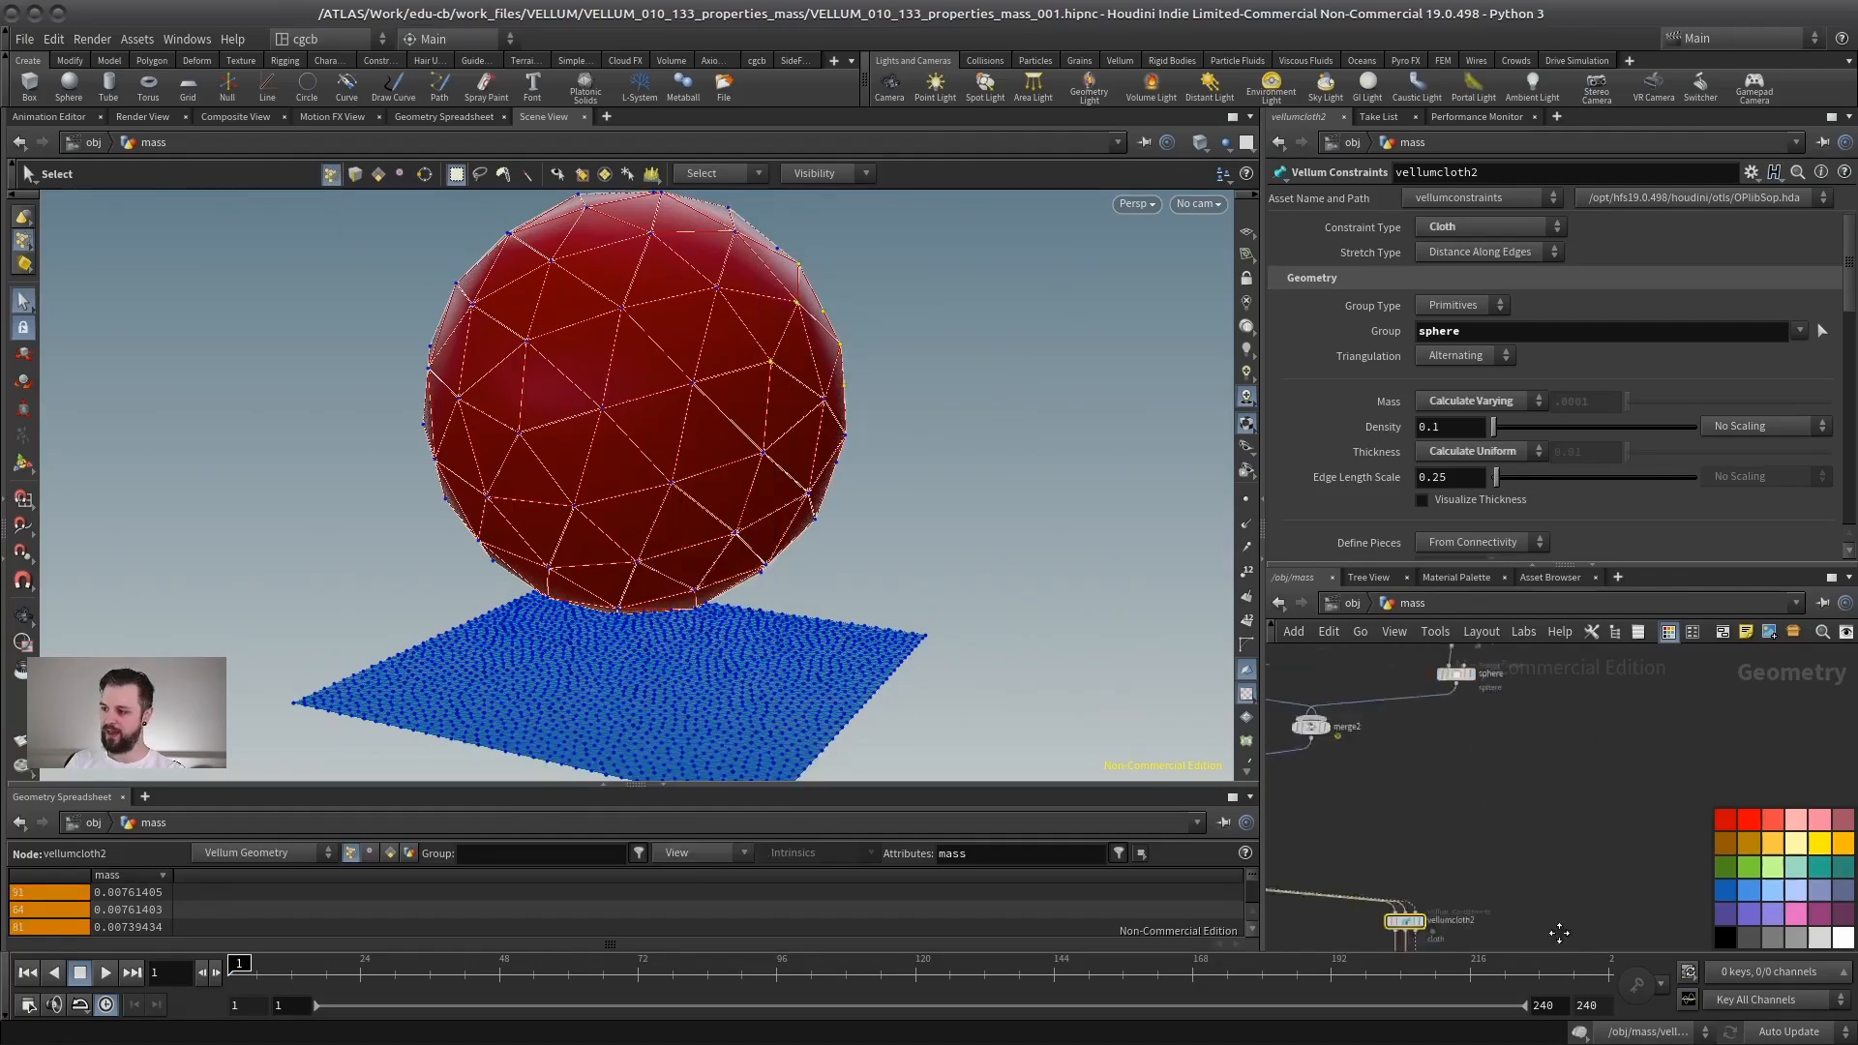
middle_click_drag(1576, 668, 1572, 846)
left_click(1452, 764)
left_click_drag(1501, 351, 1496, 354)
middle_click_drag(1452, 909, 1497, 712)
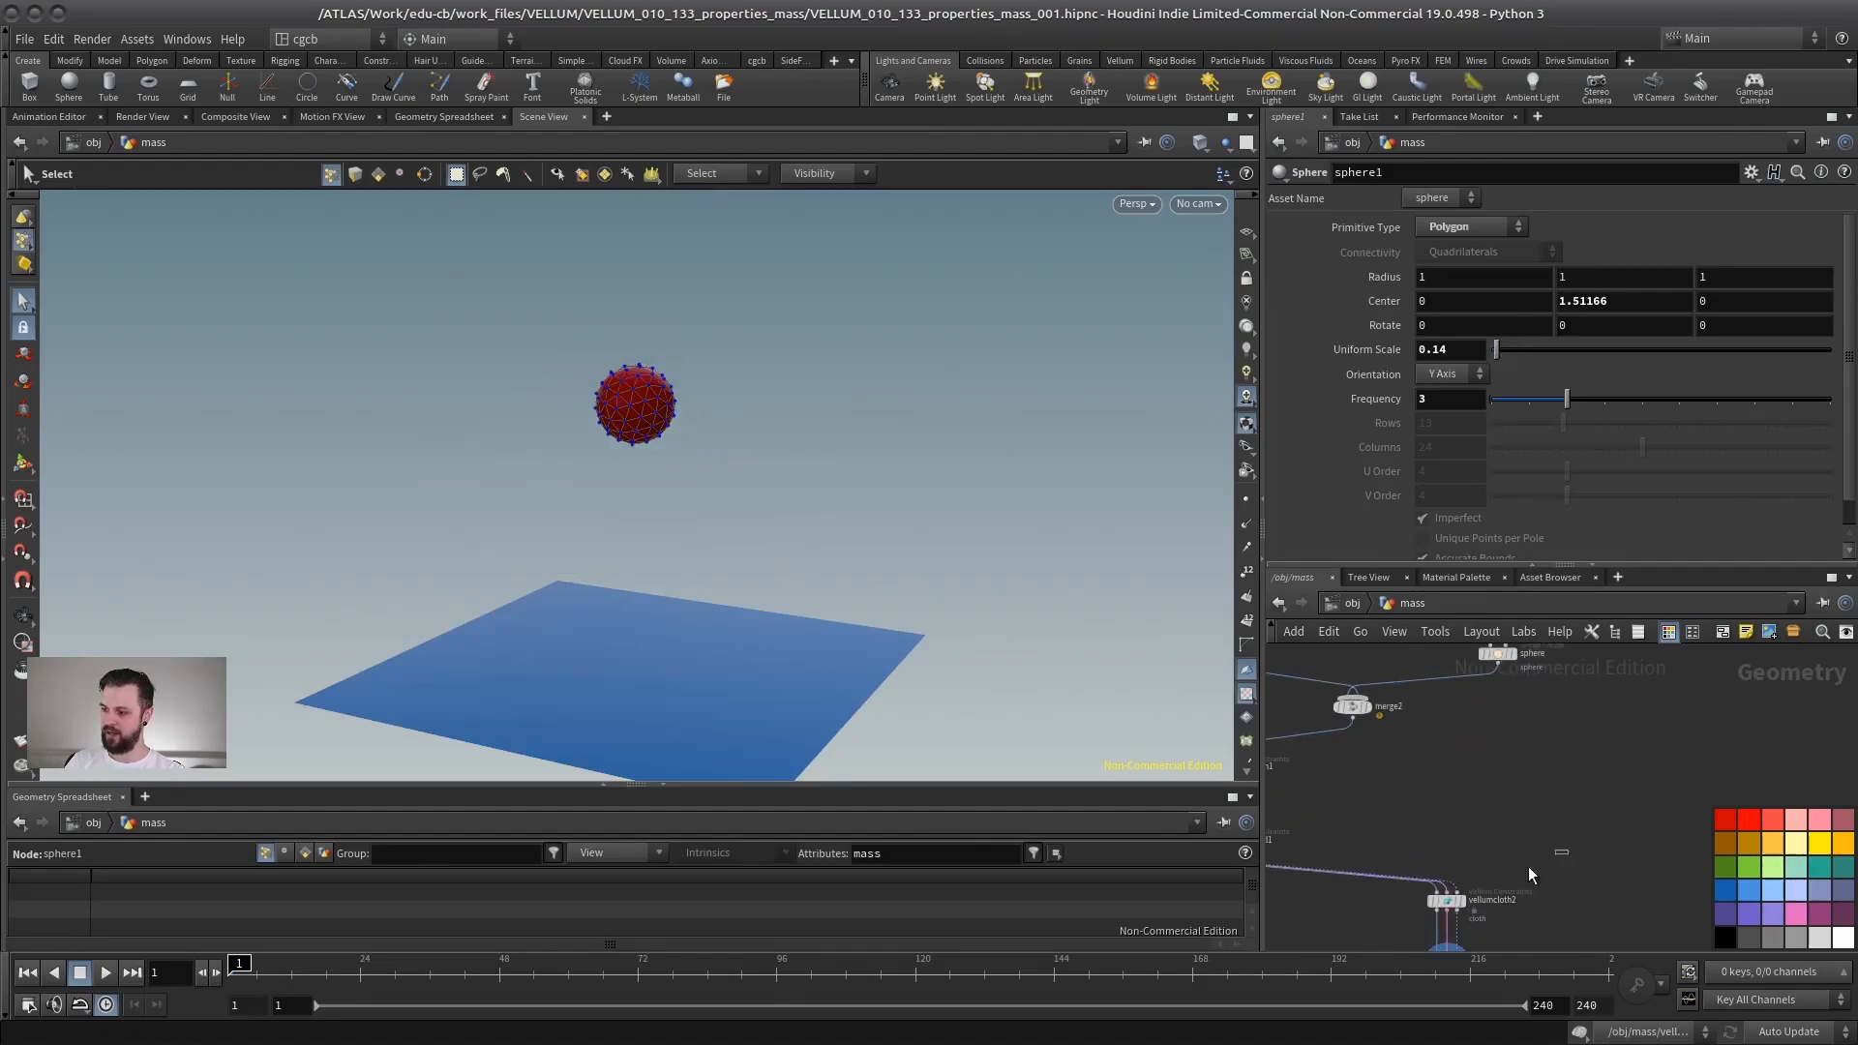
left_click(1445, 900)
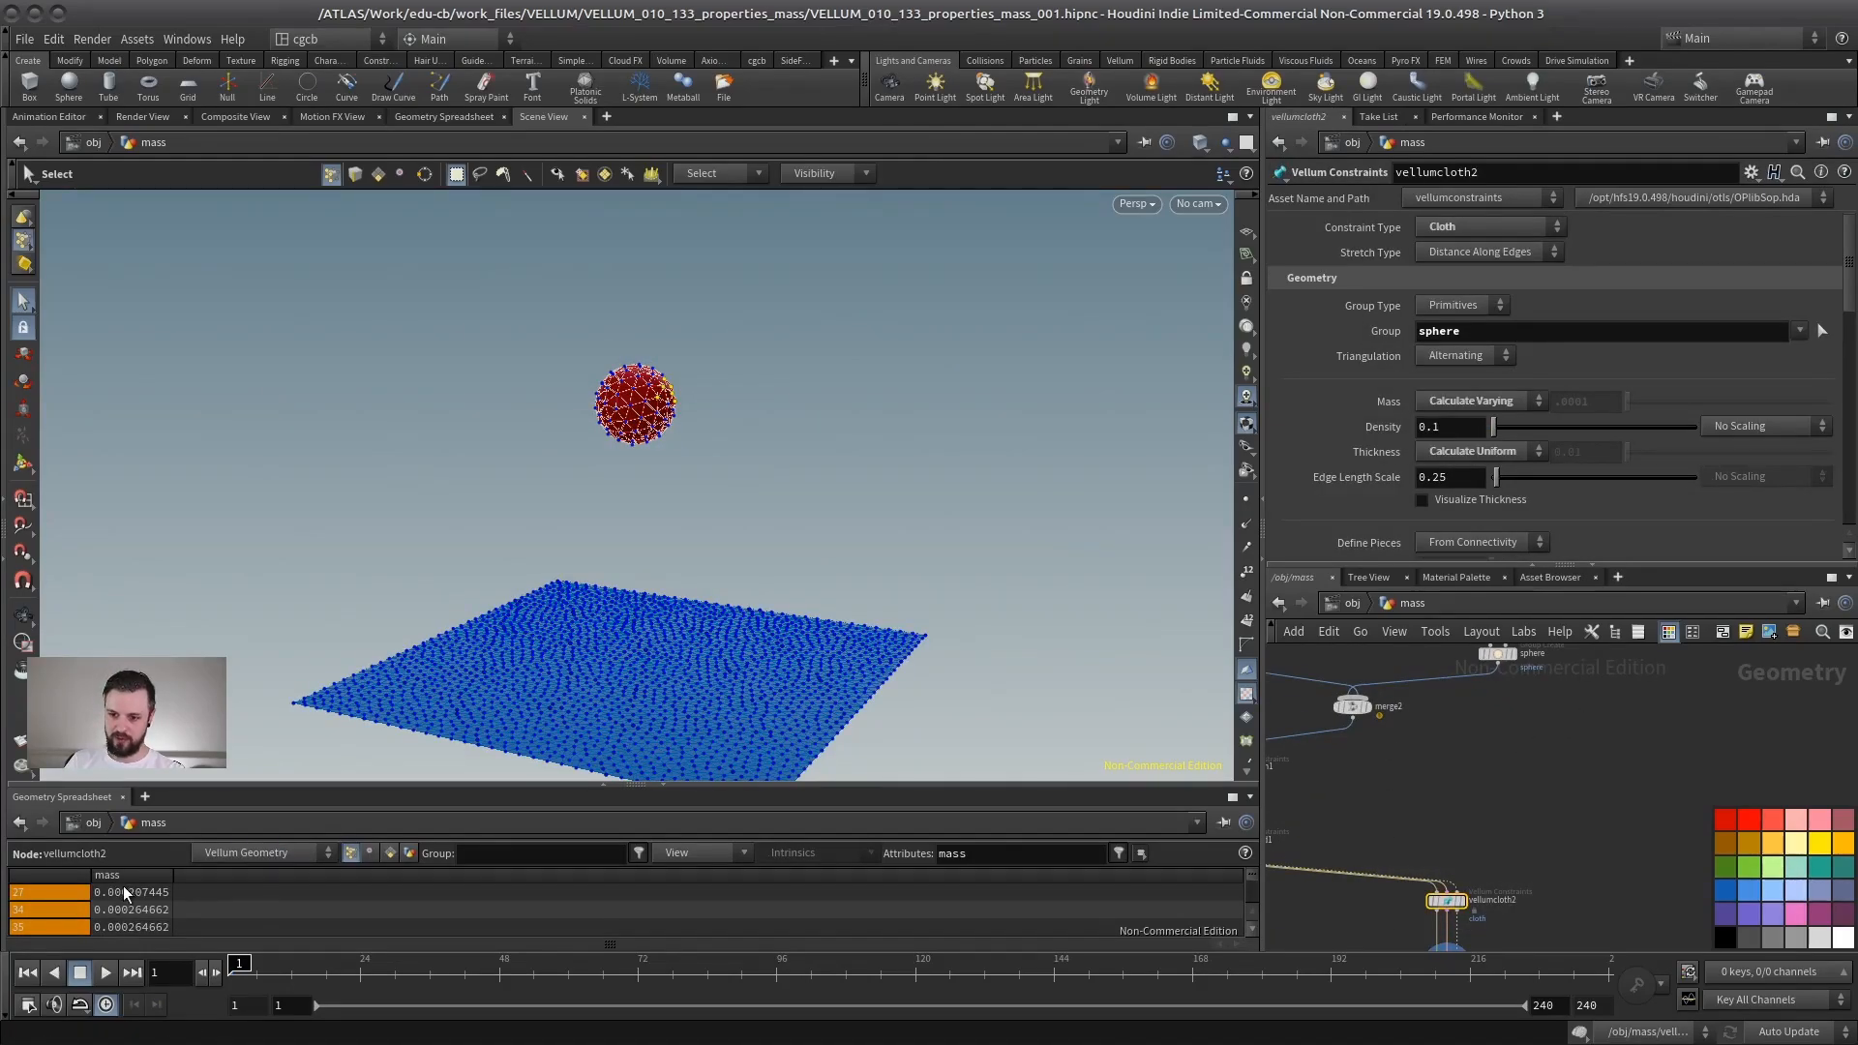
- Enlarge the sphere to a uniform scale of about 0.8 and compare mass values on the constraint node
middle_click_drag(1568, 670, 1518, 767)
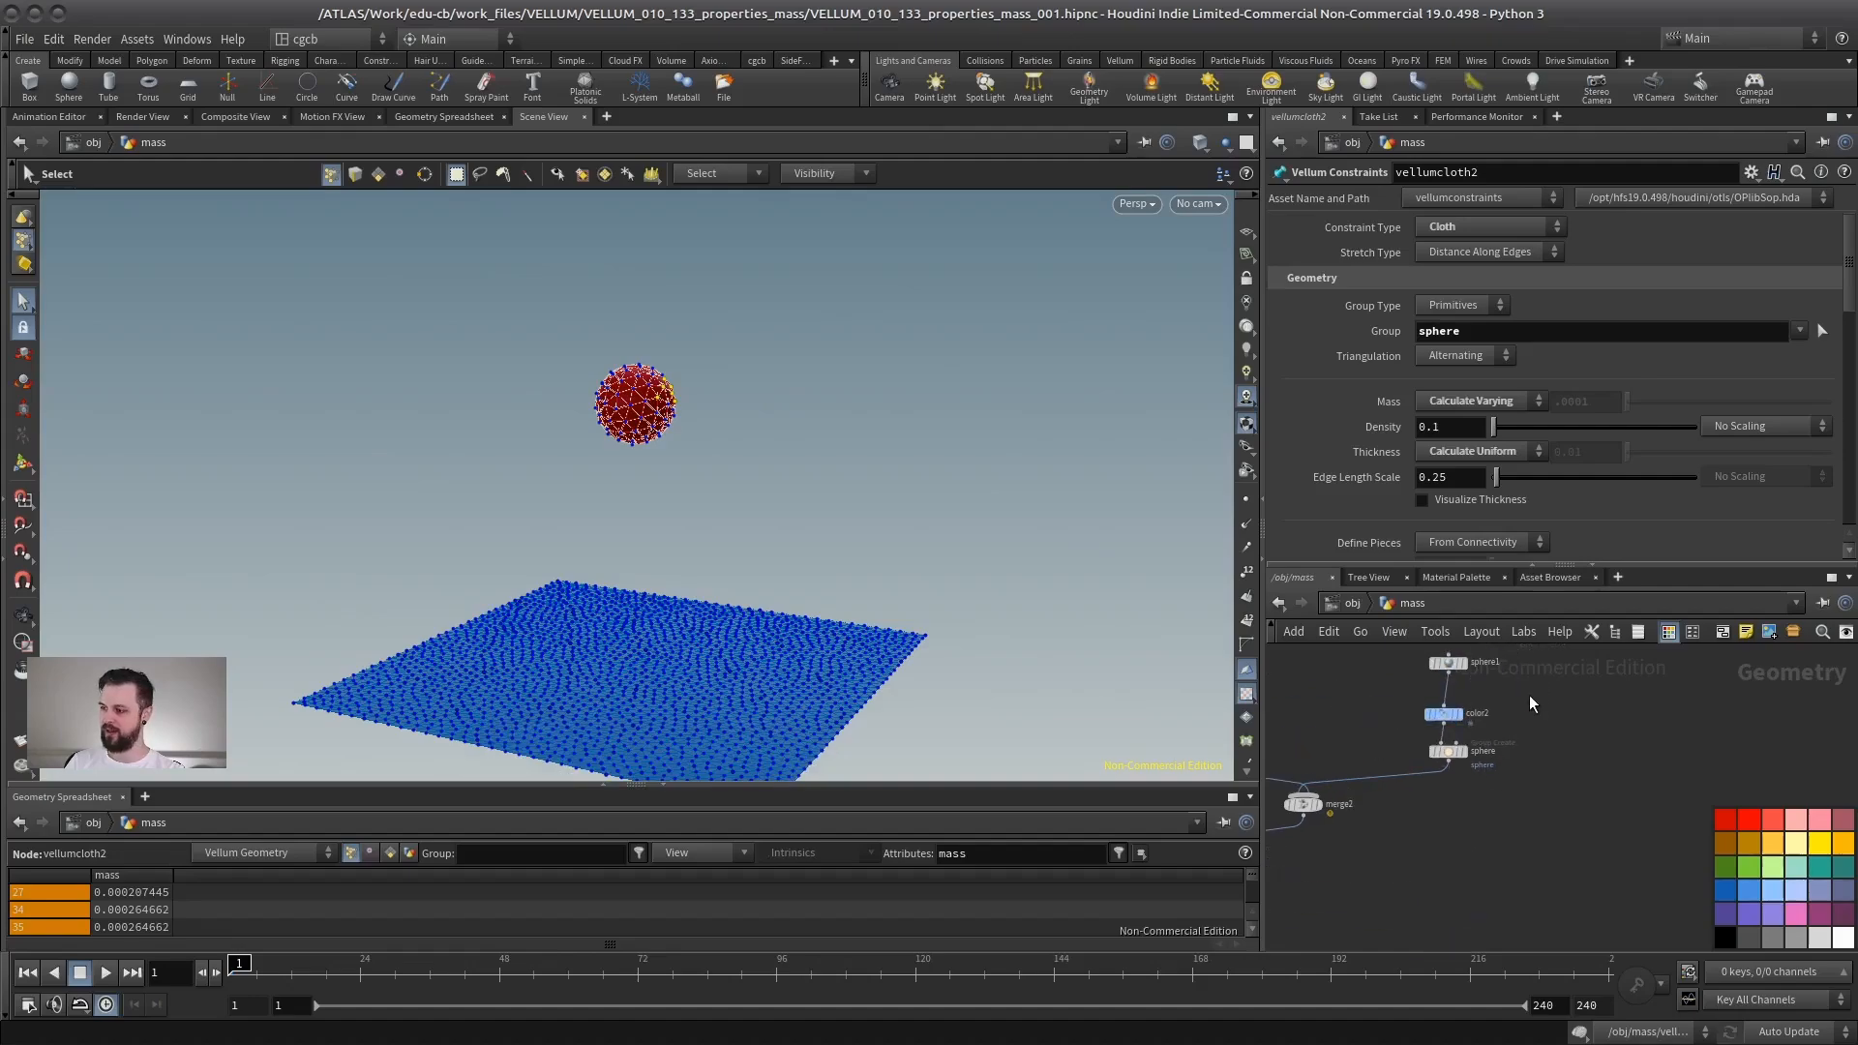
left_click(1448, 663)
left_click(1518, 351)
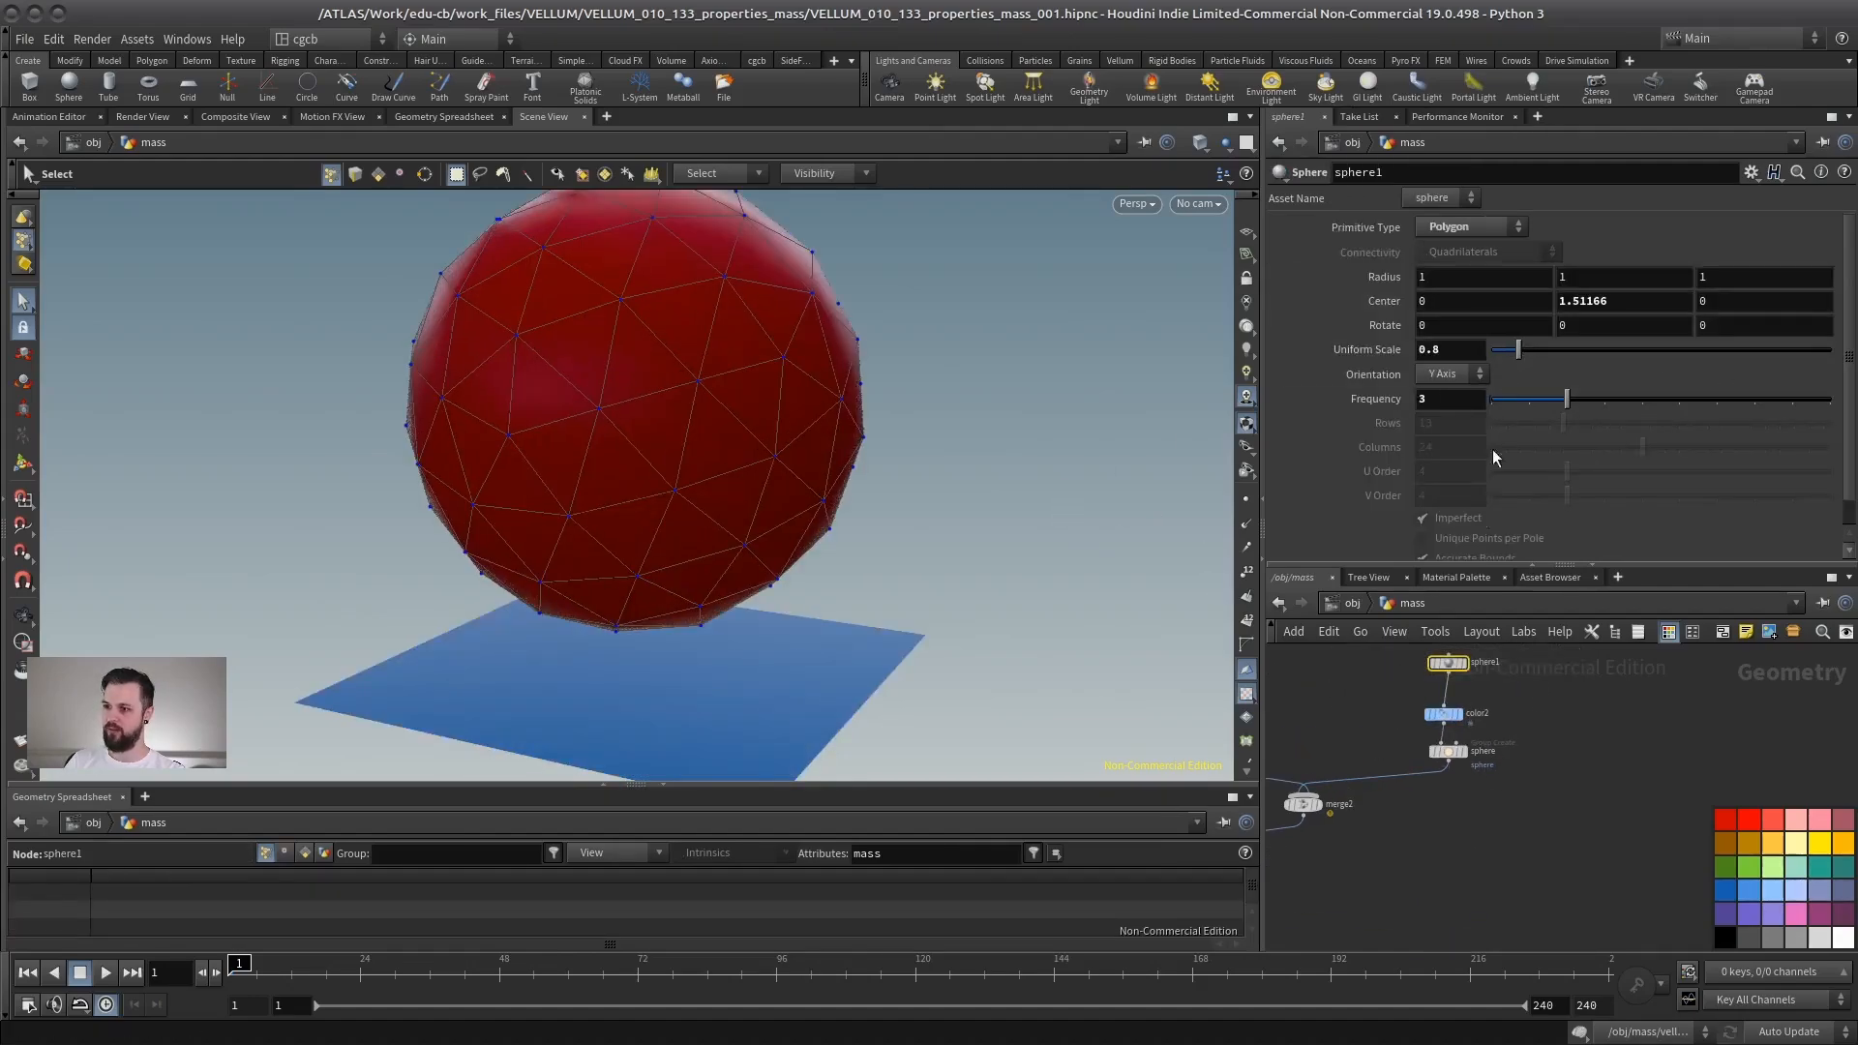
middle_click_drag(1457, 850, 1500, 700)
left_click(1440, 849)
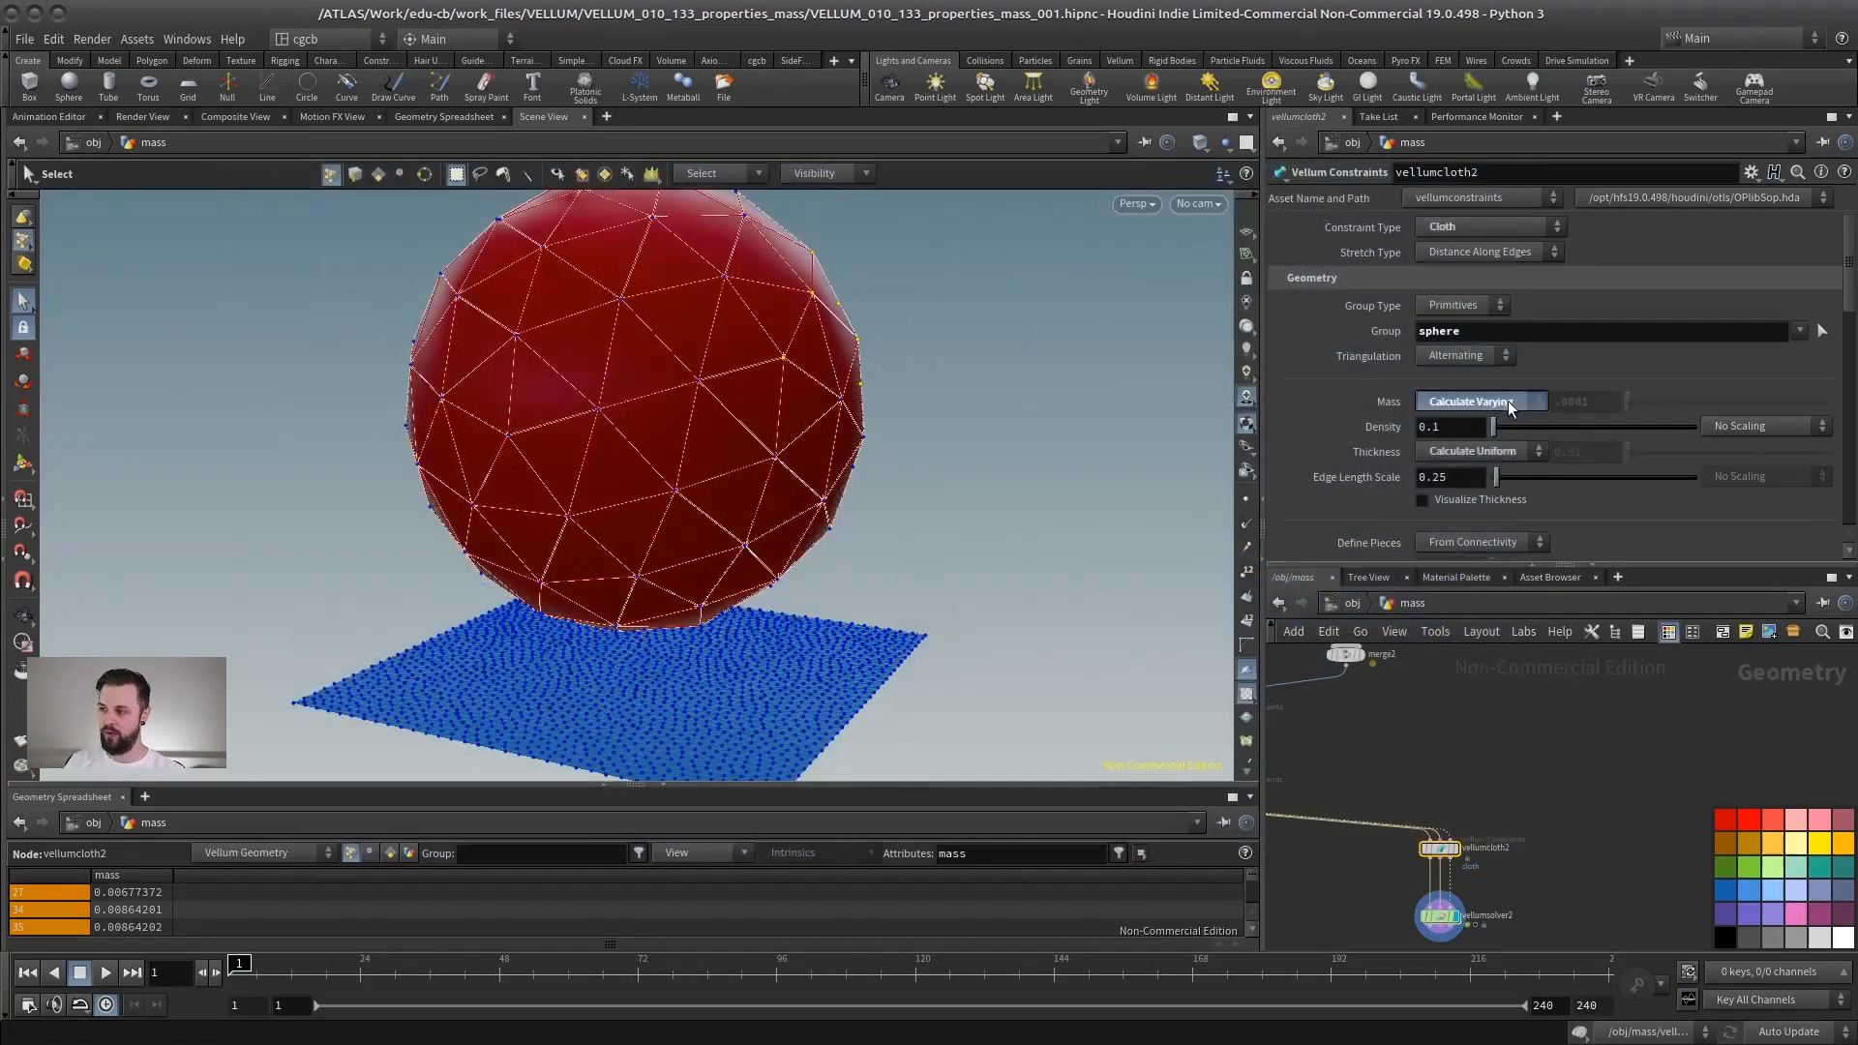
- Switch the sphere constraint's Mass mode to Calculate Uniform
left_click(1508, 401)
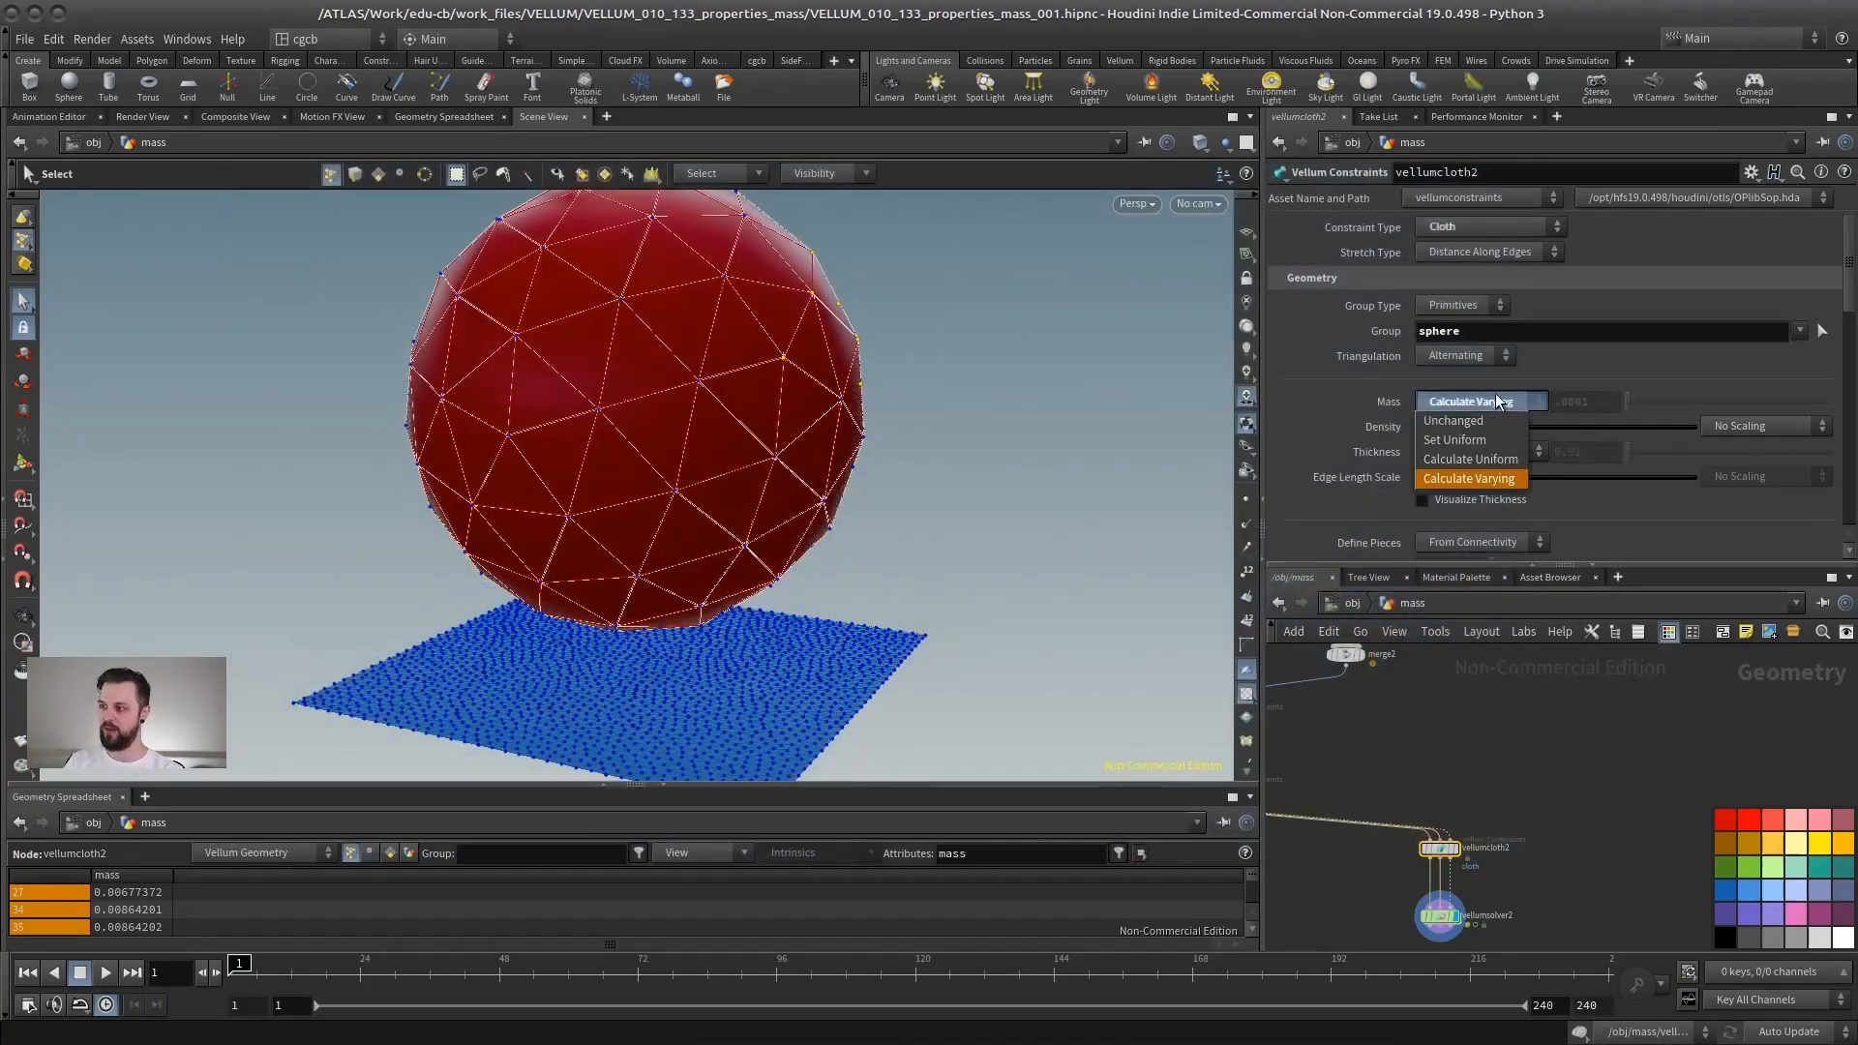
left_click(1469, 439)
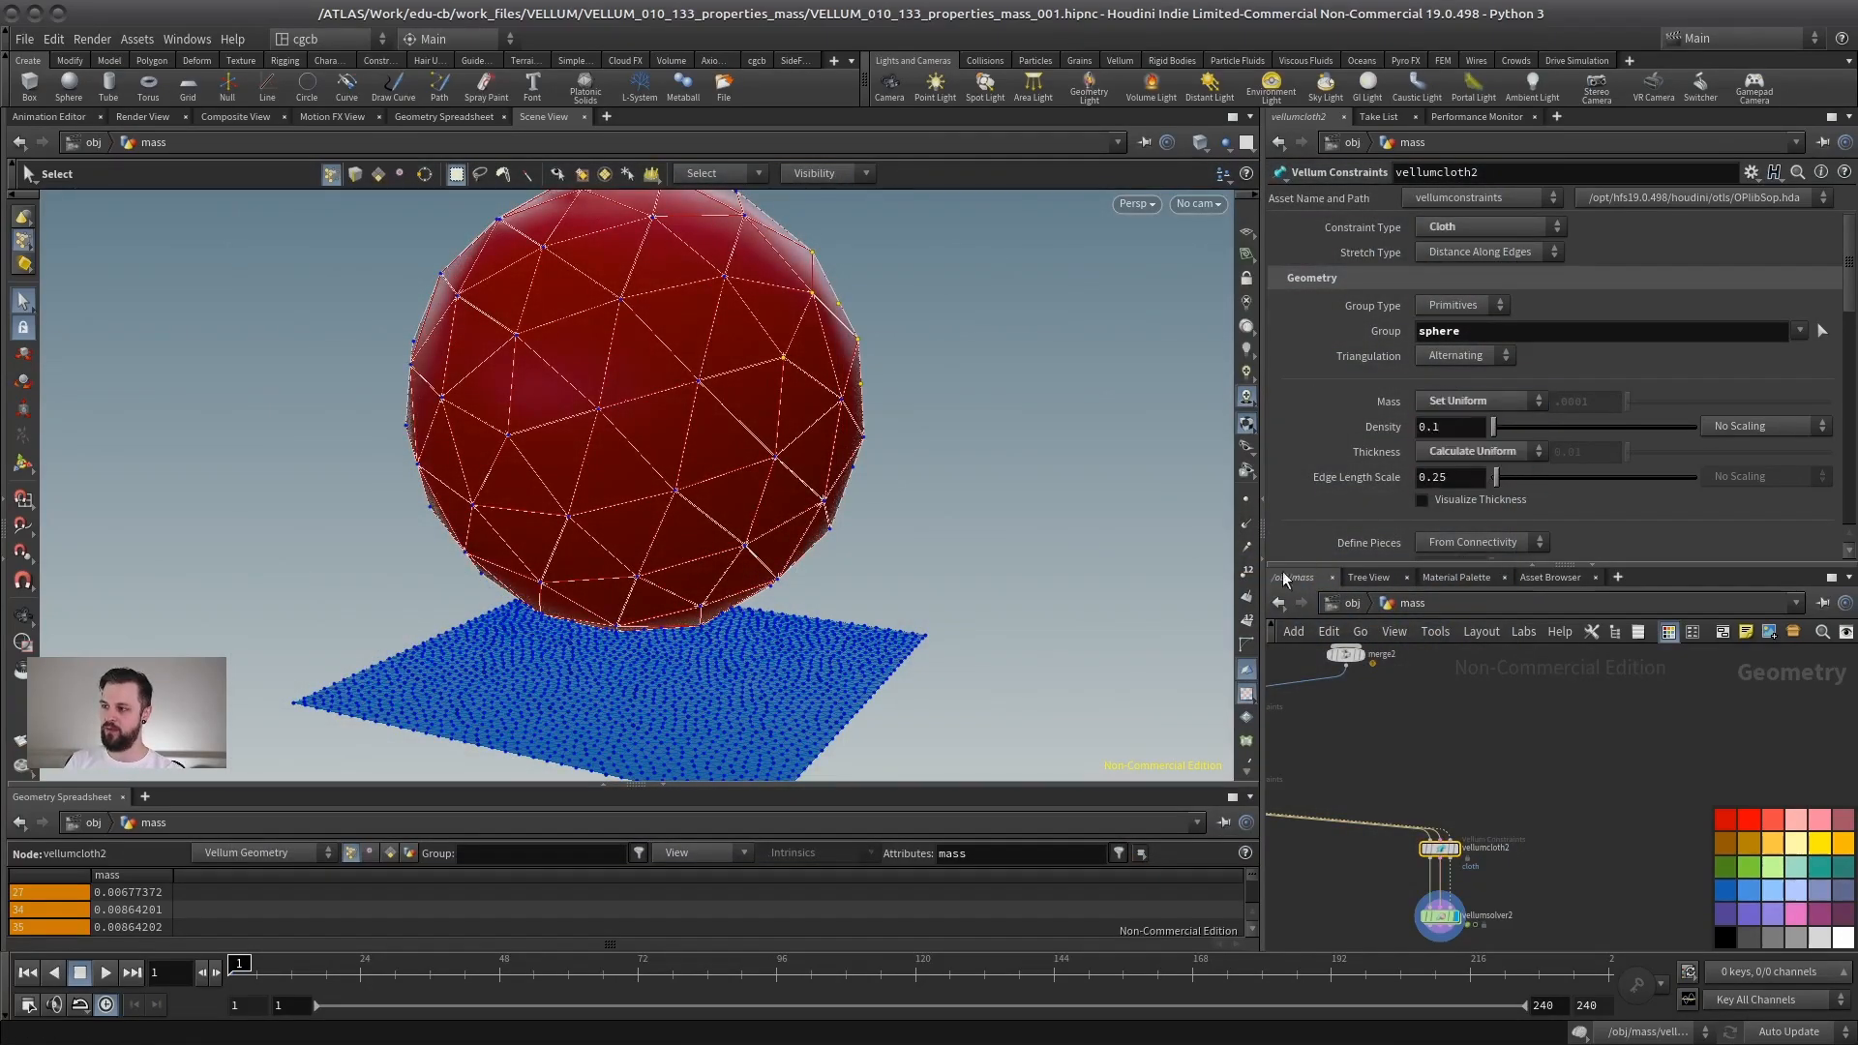
left_click(1484, 397)
left_click(1470, 459)
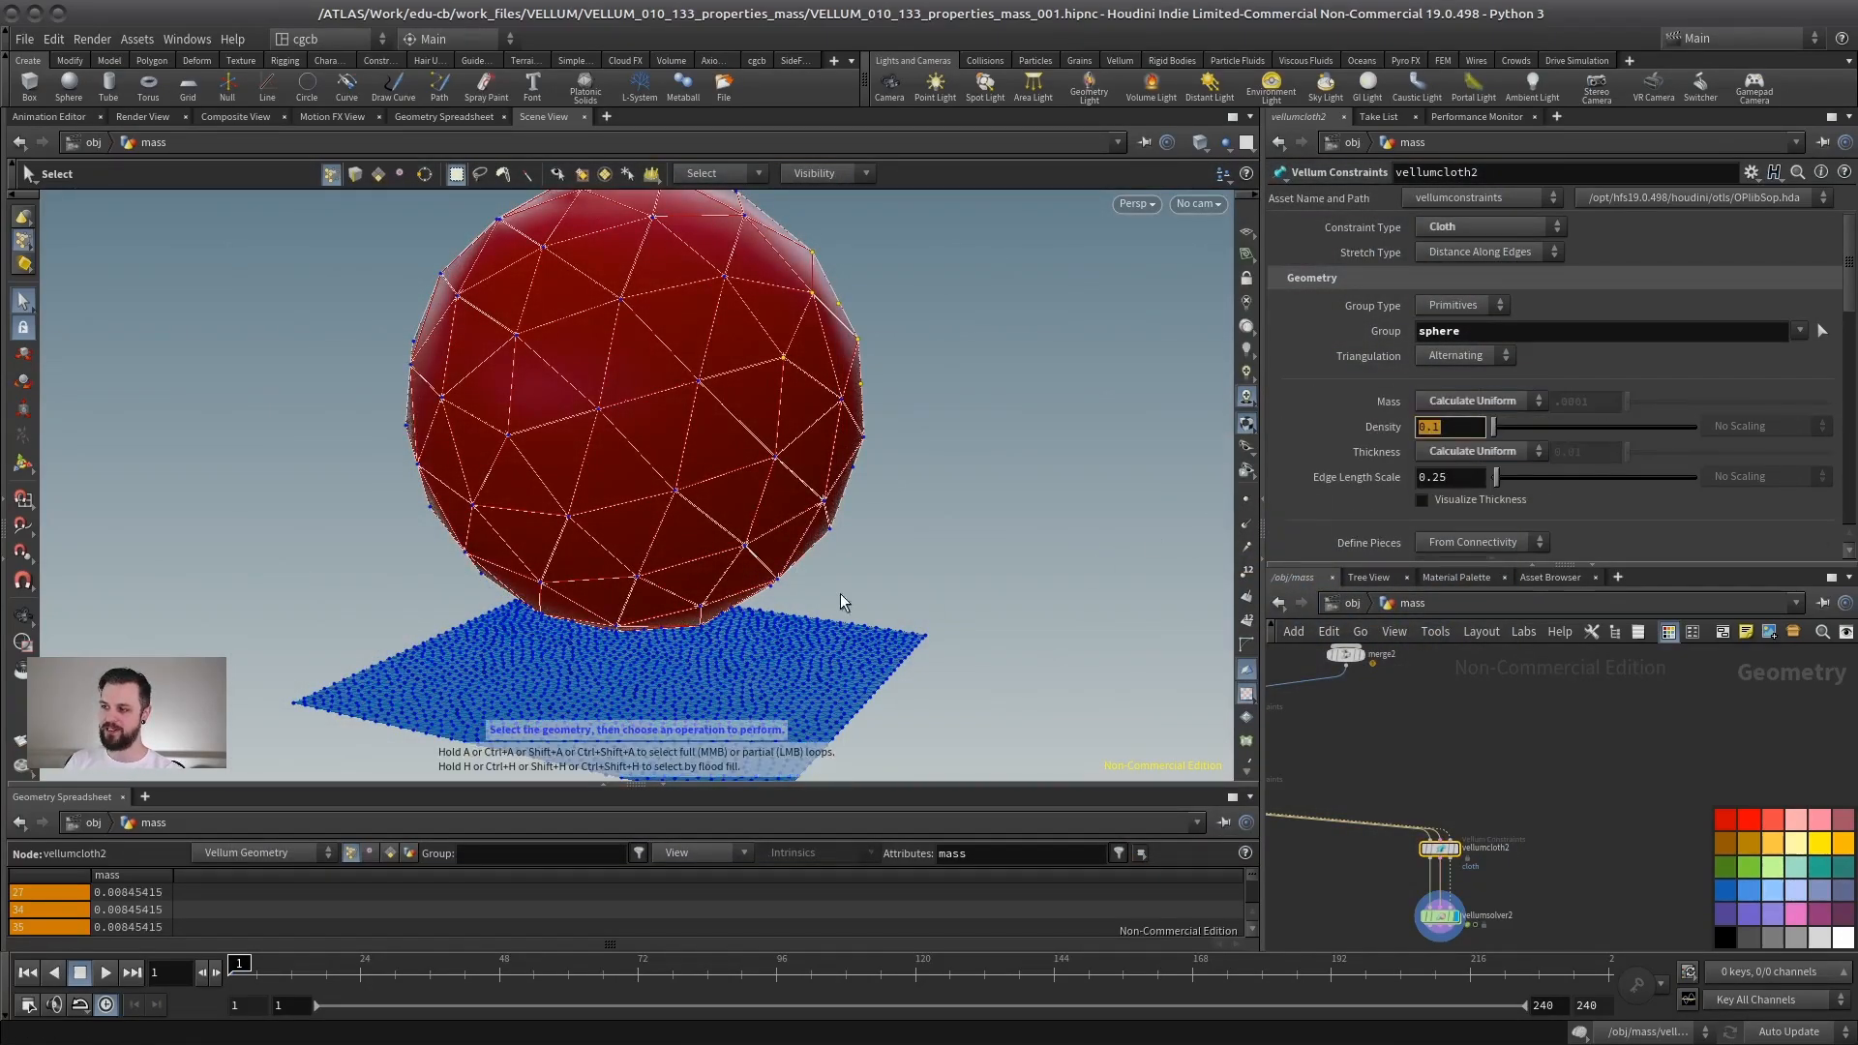
- Scale the sphere to a uniform scale of about 0.17 and play the simulation
middle_click_drag(1564, 705, 1573, 871)
left_click(1500, 764)
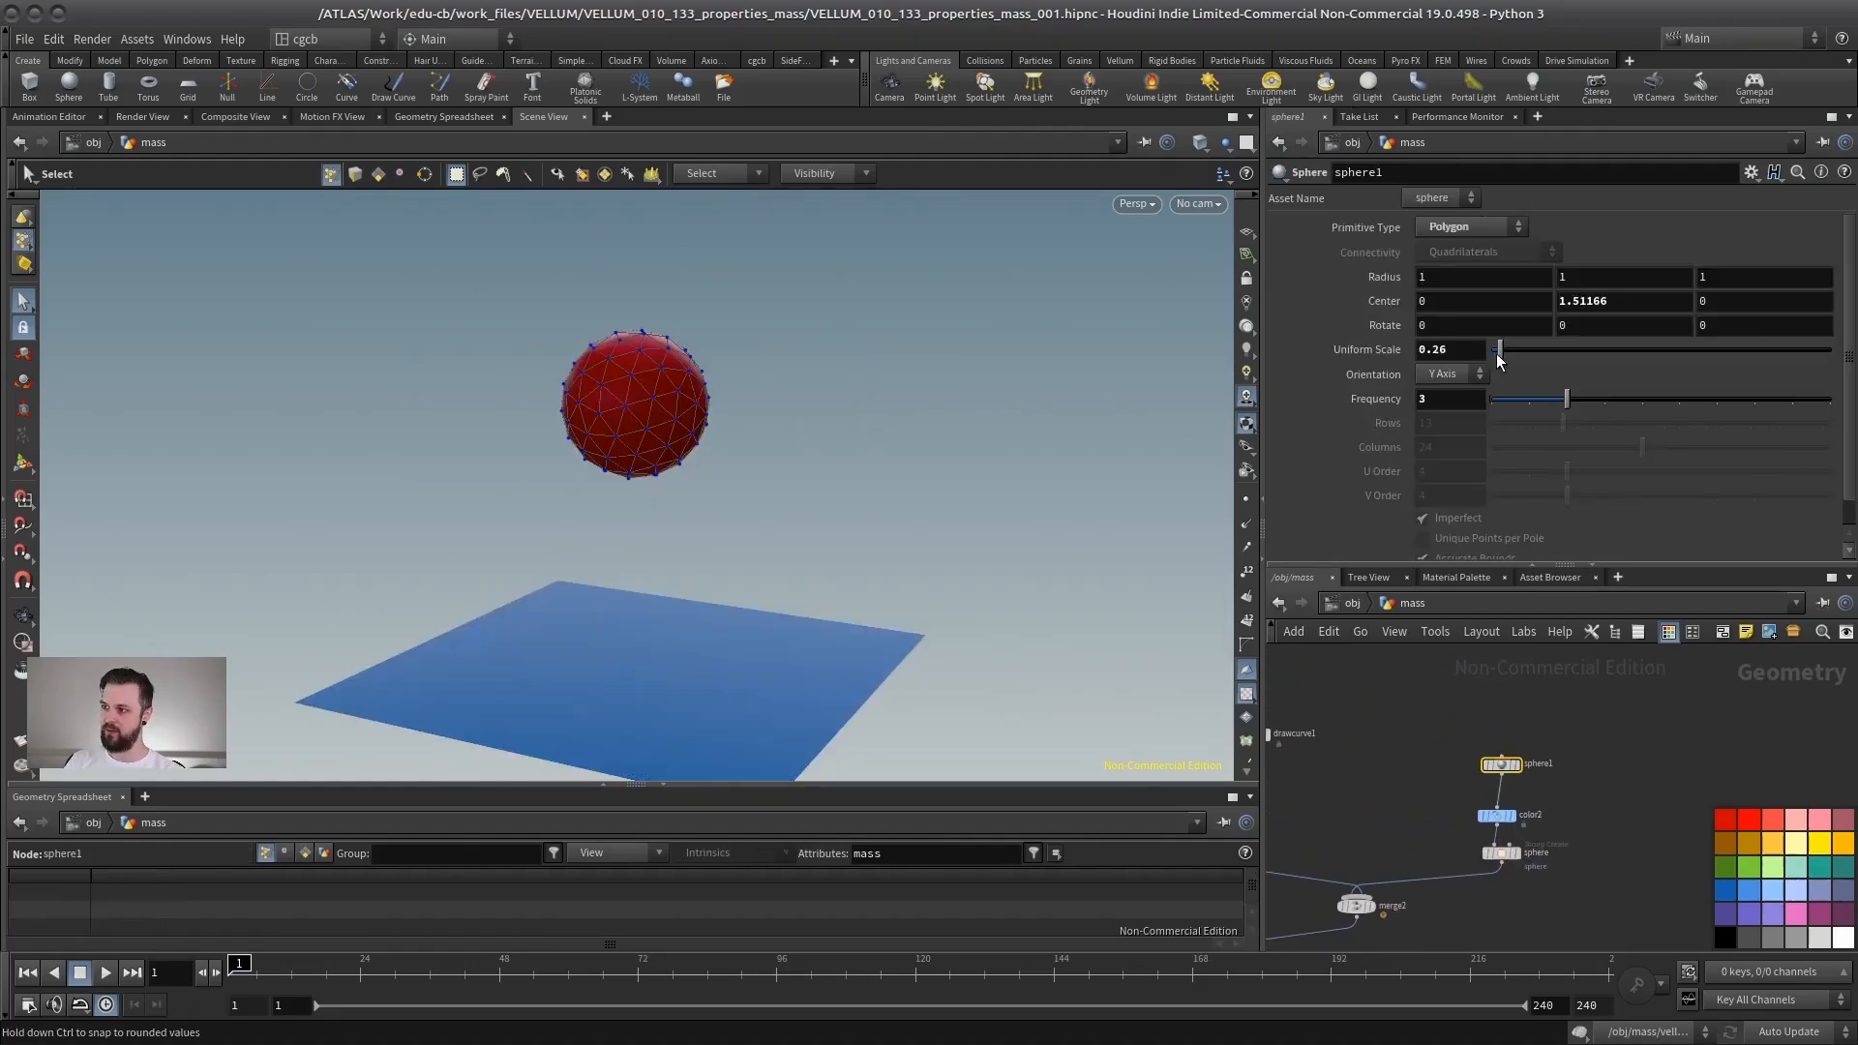
left_click_drag(697, 522, 817, 630)
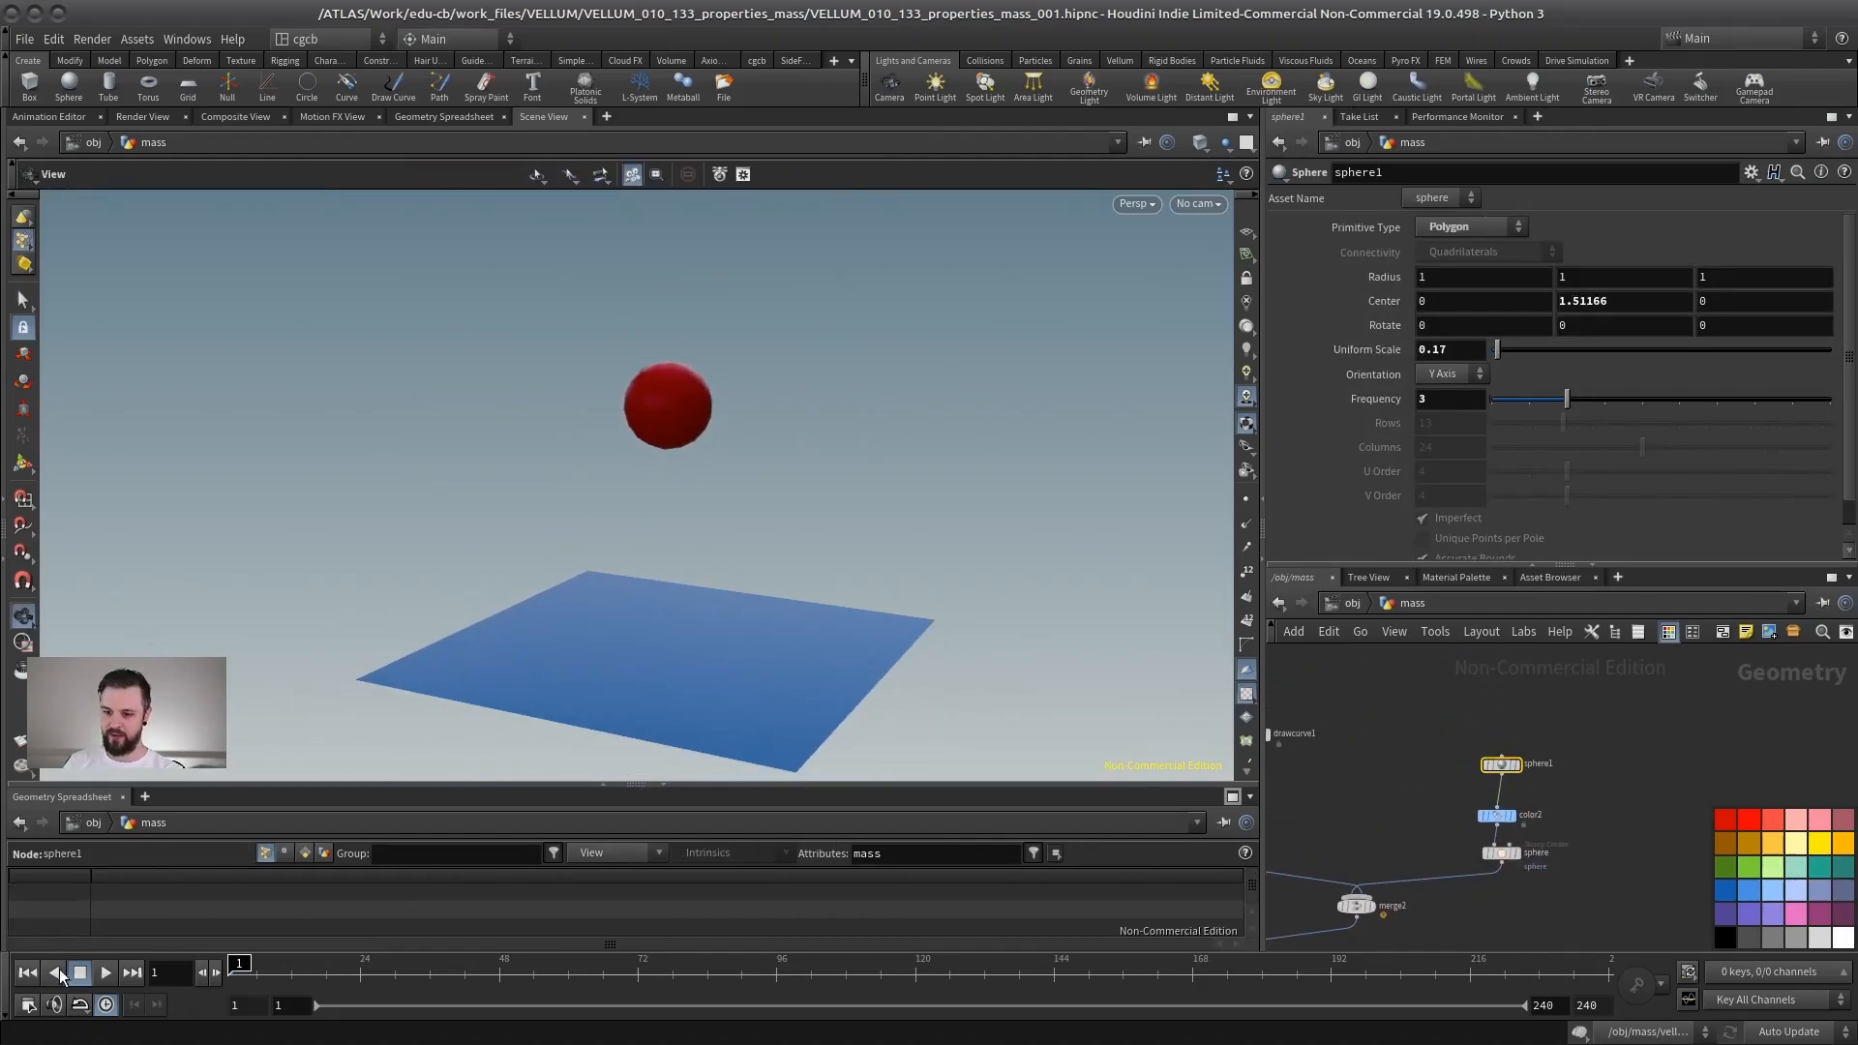
left_click(104, 972)
left_click_drag(644, 693, 485, 560)
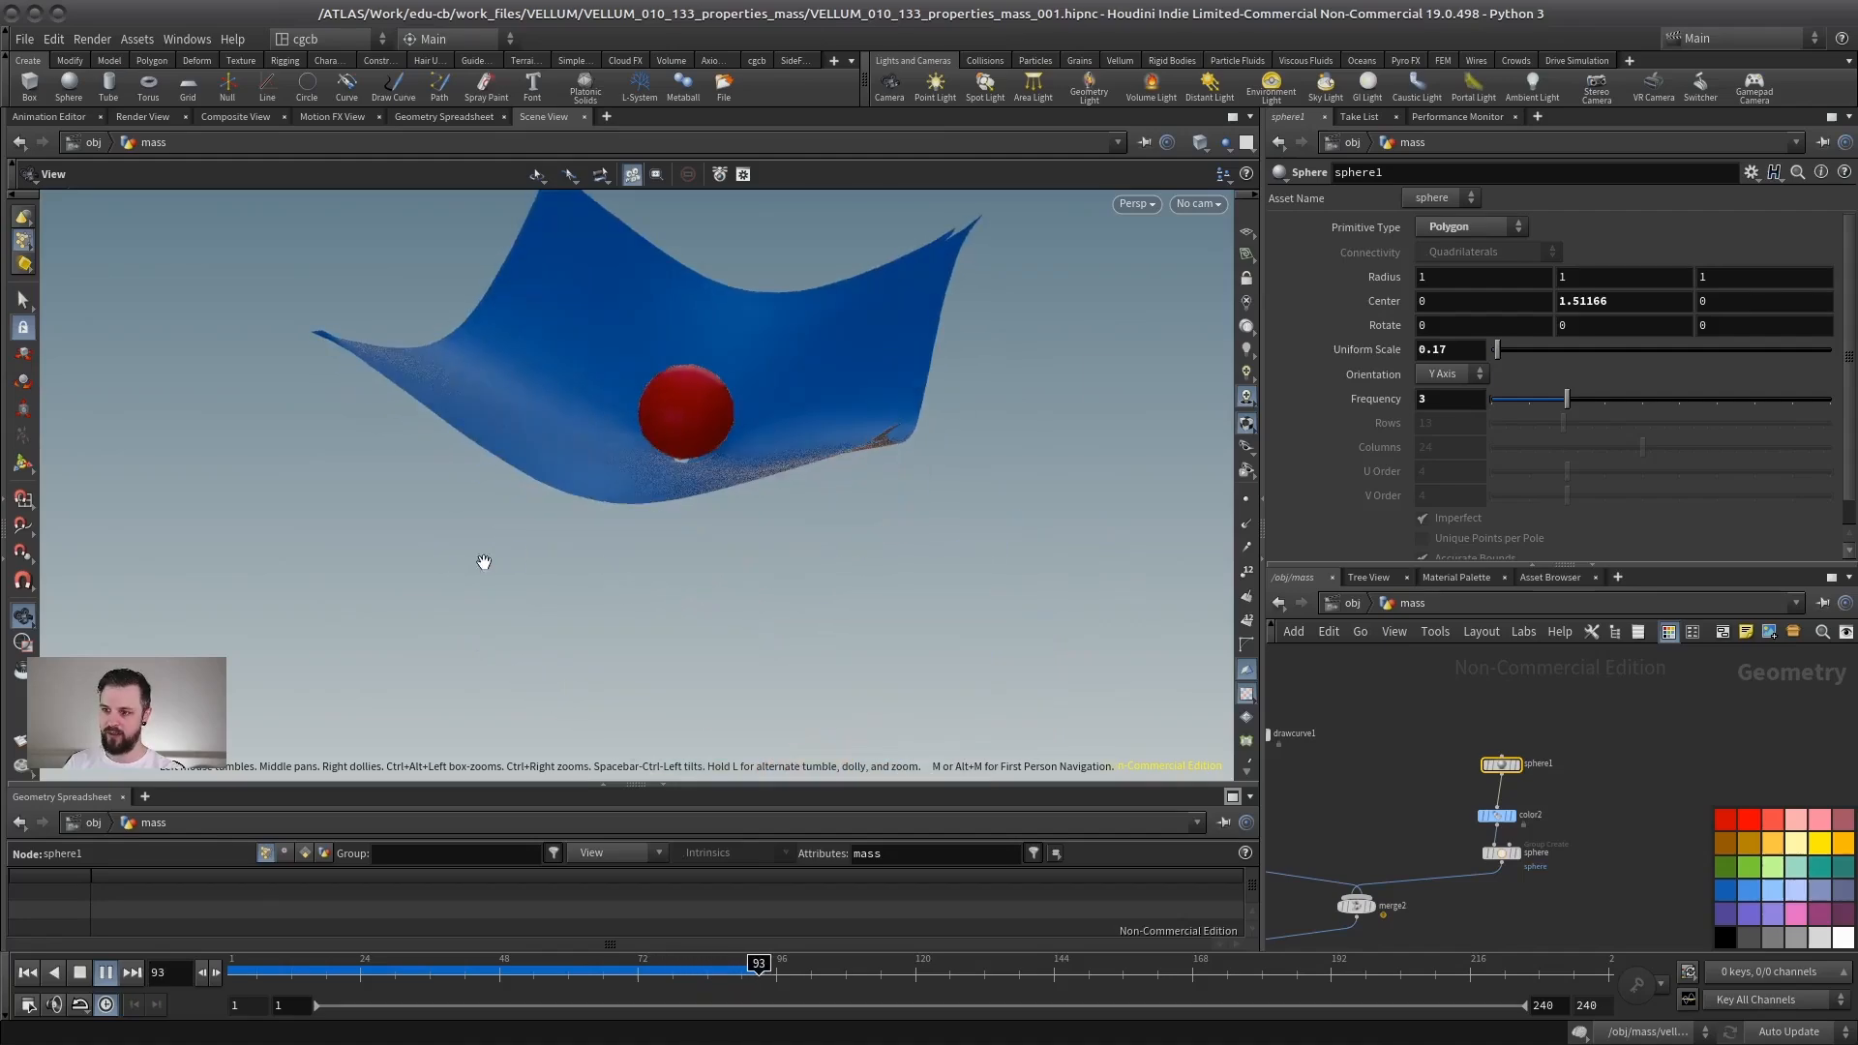
- Rewind the simulation and set the sphere constraint's Density to 0.3
left_click(68, 974)
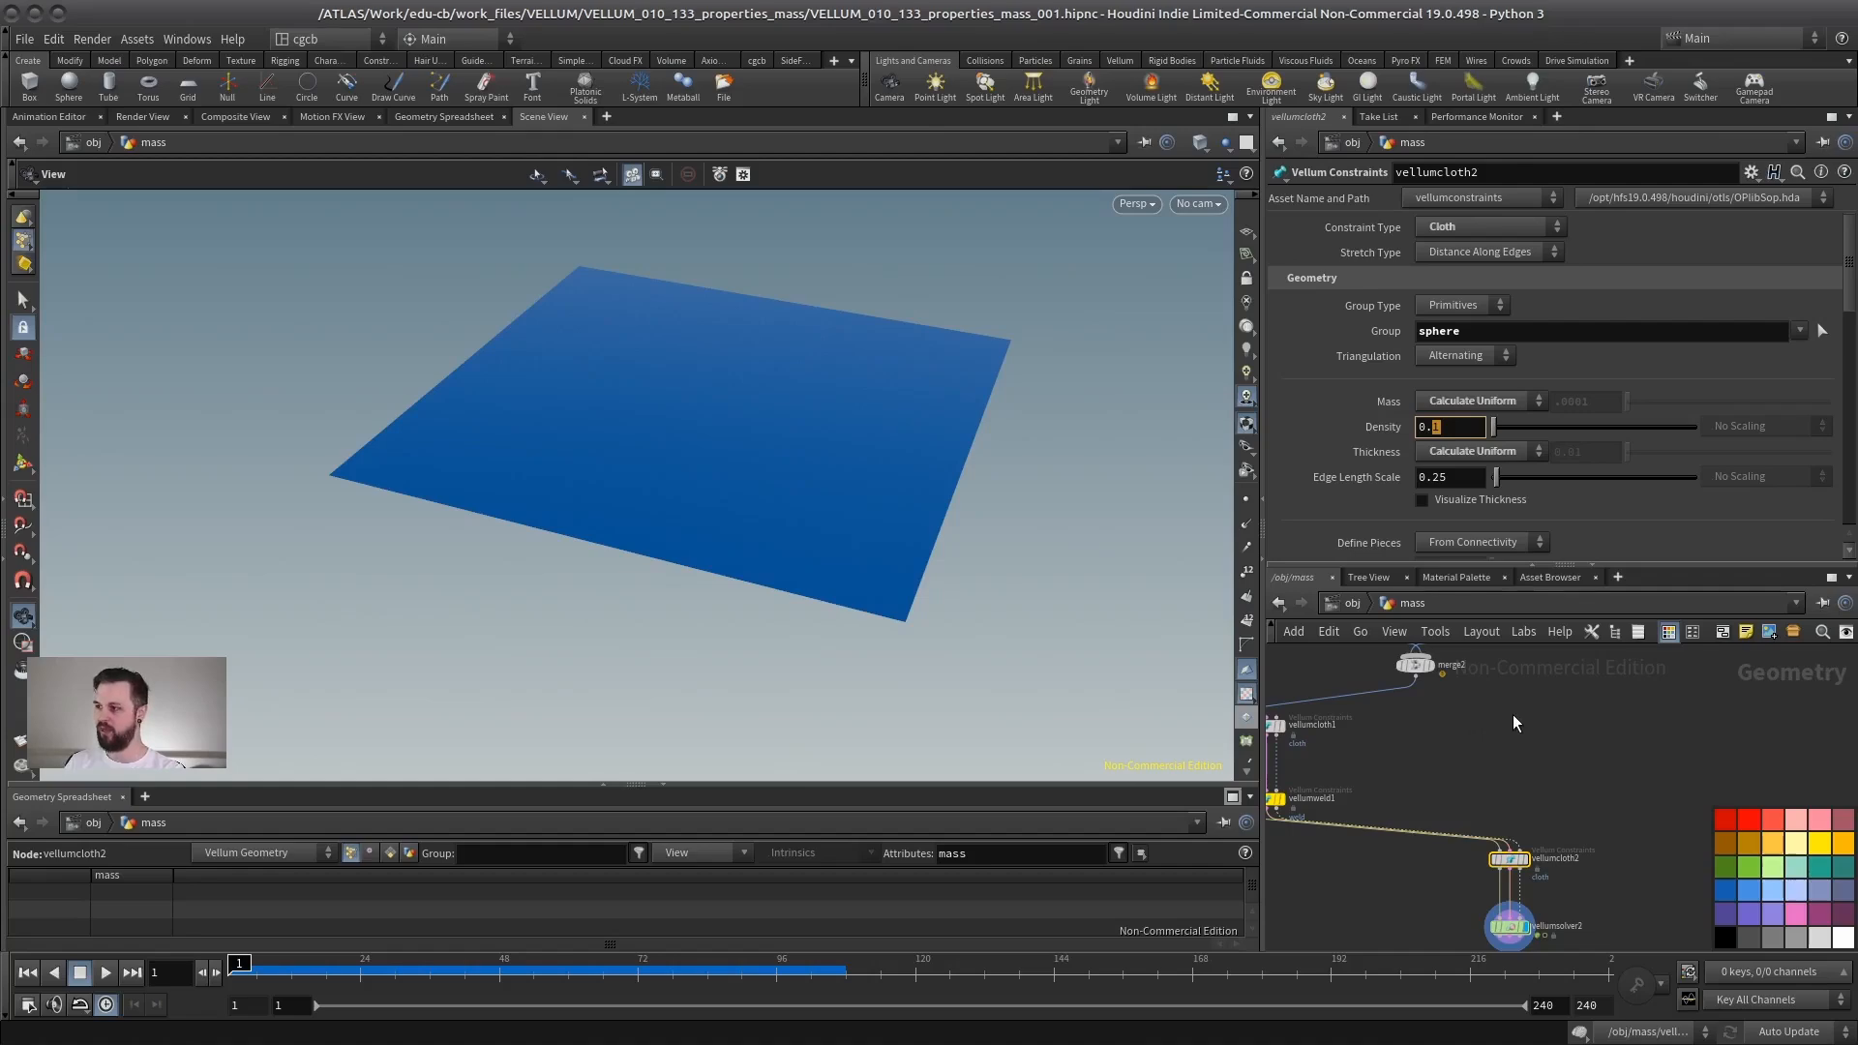
type("3")
key("Return")
left_click_drag(665, 500, 784, 503)
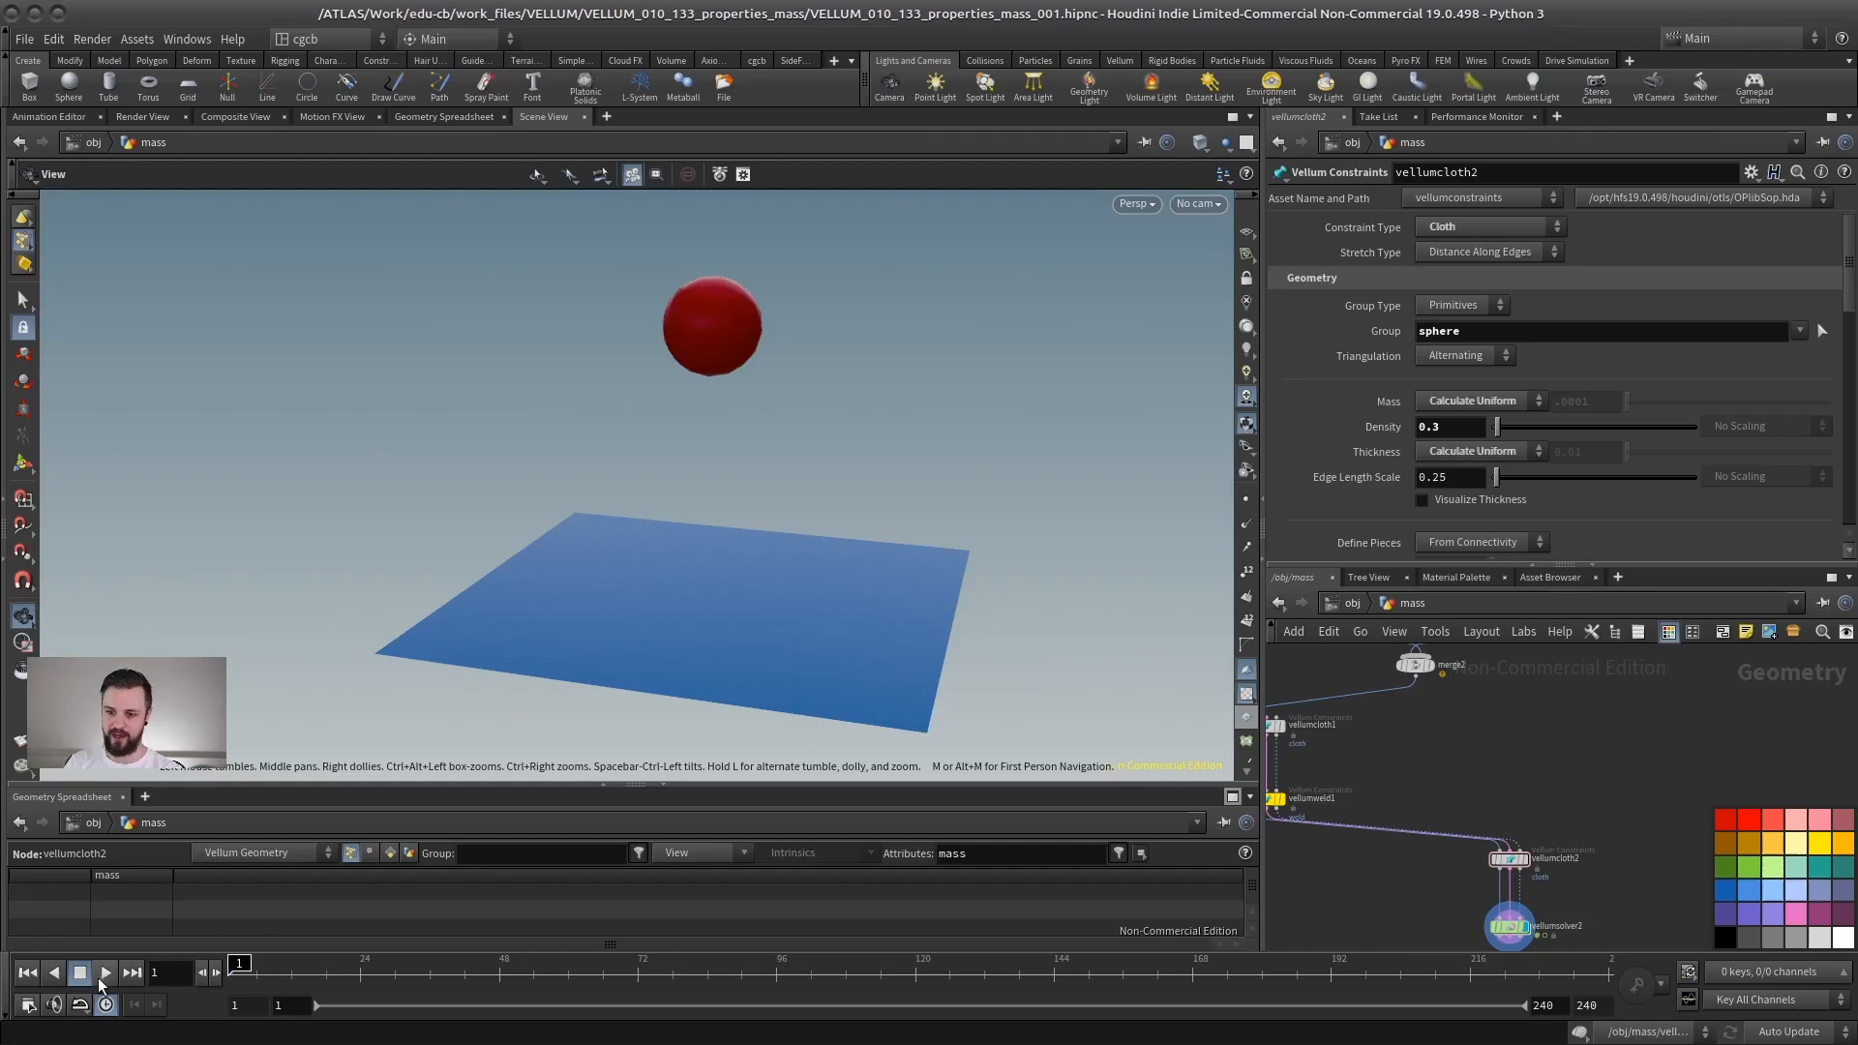
- Play the cloth-sphere simulation, then stop it and rewind to the first frame
left_click(103, 973)
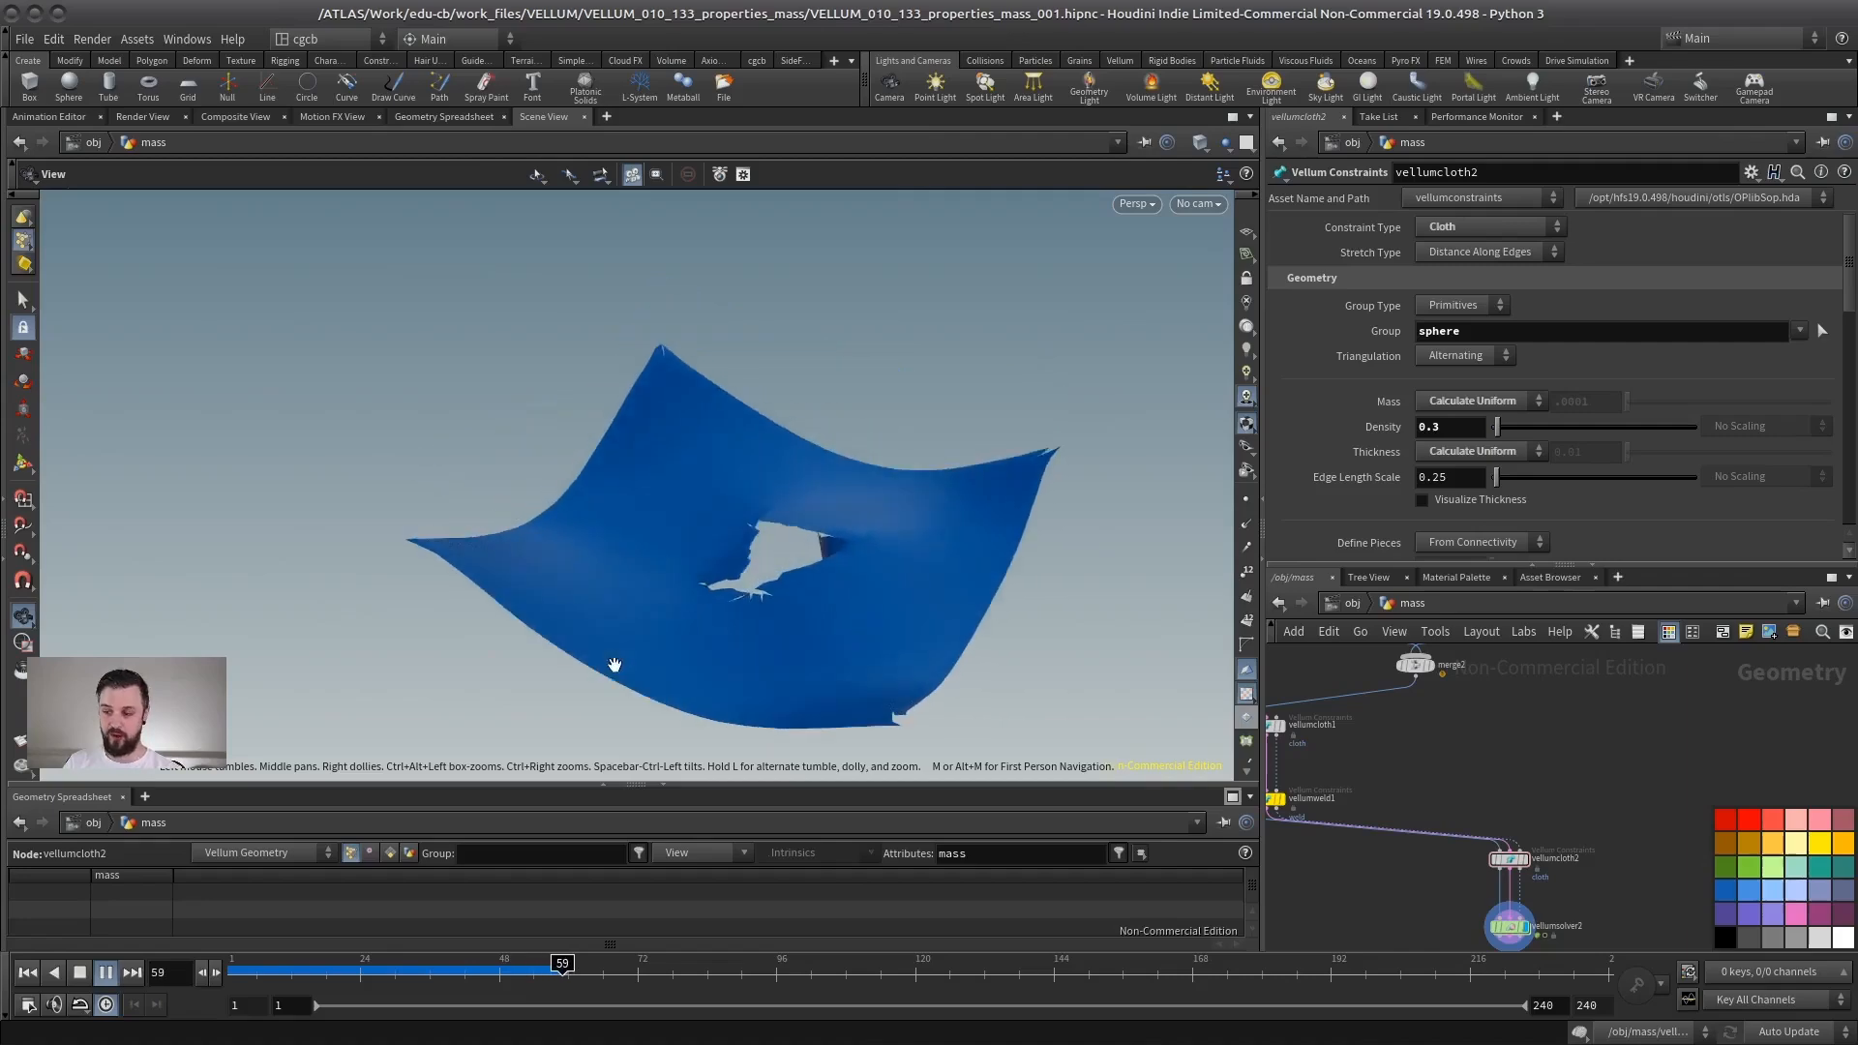
left_click(78, 973)
left_click(33, 974)
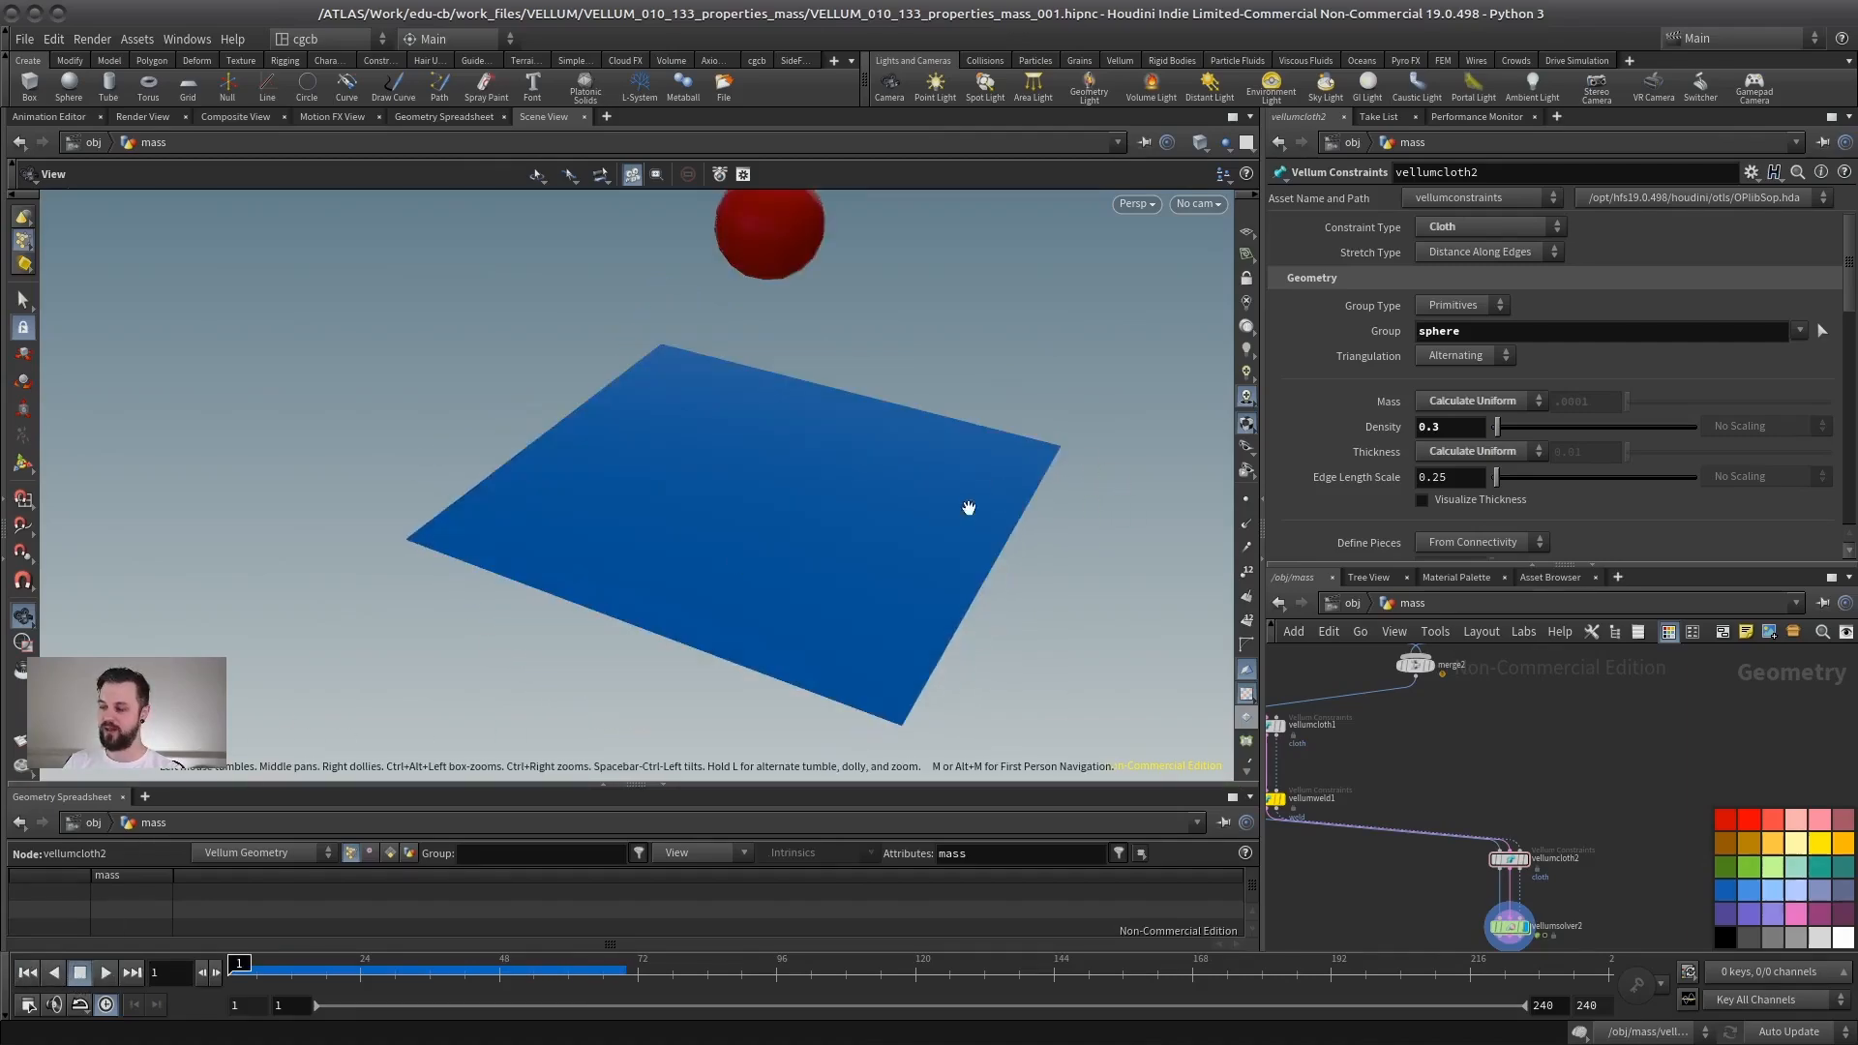
- Switch the sphere constraint's Mass mode to Set Uniform and open its mass value
left_click_drag(969, 507, 1279, 508)
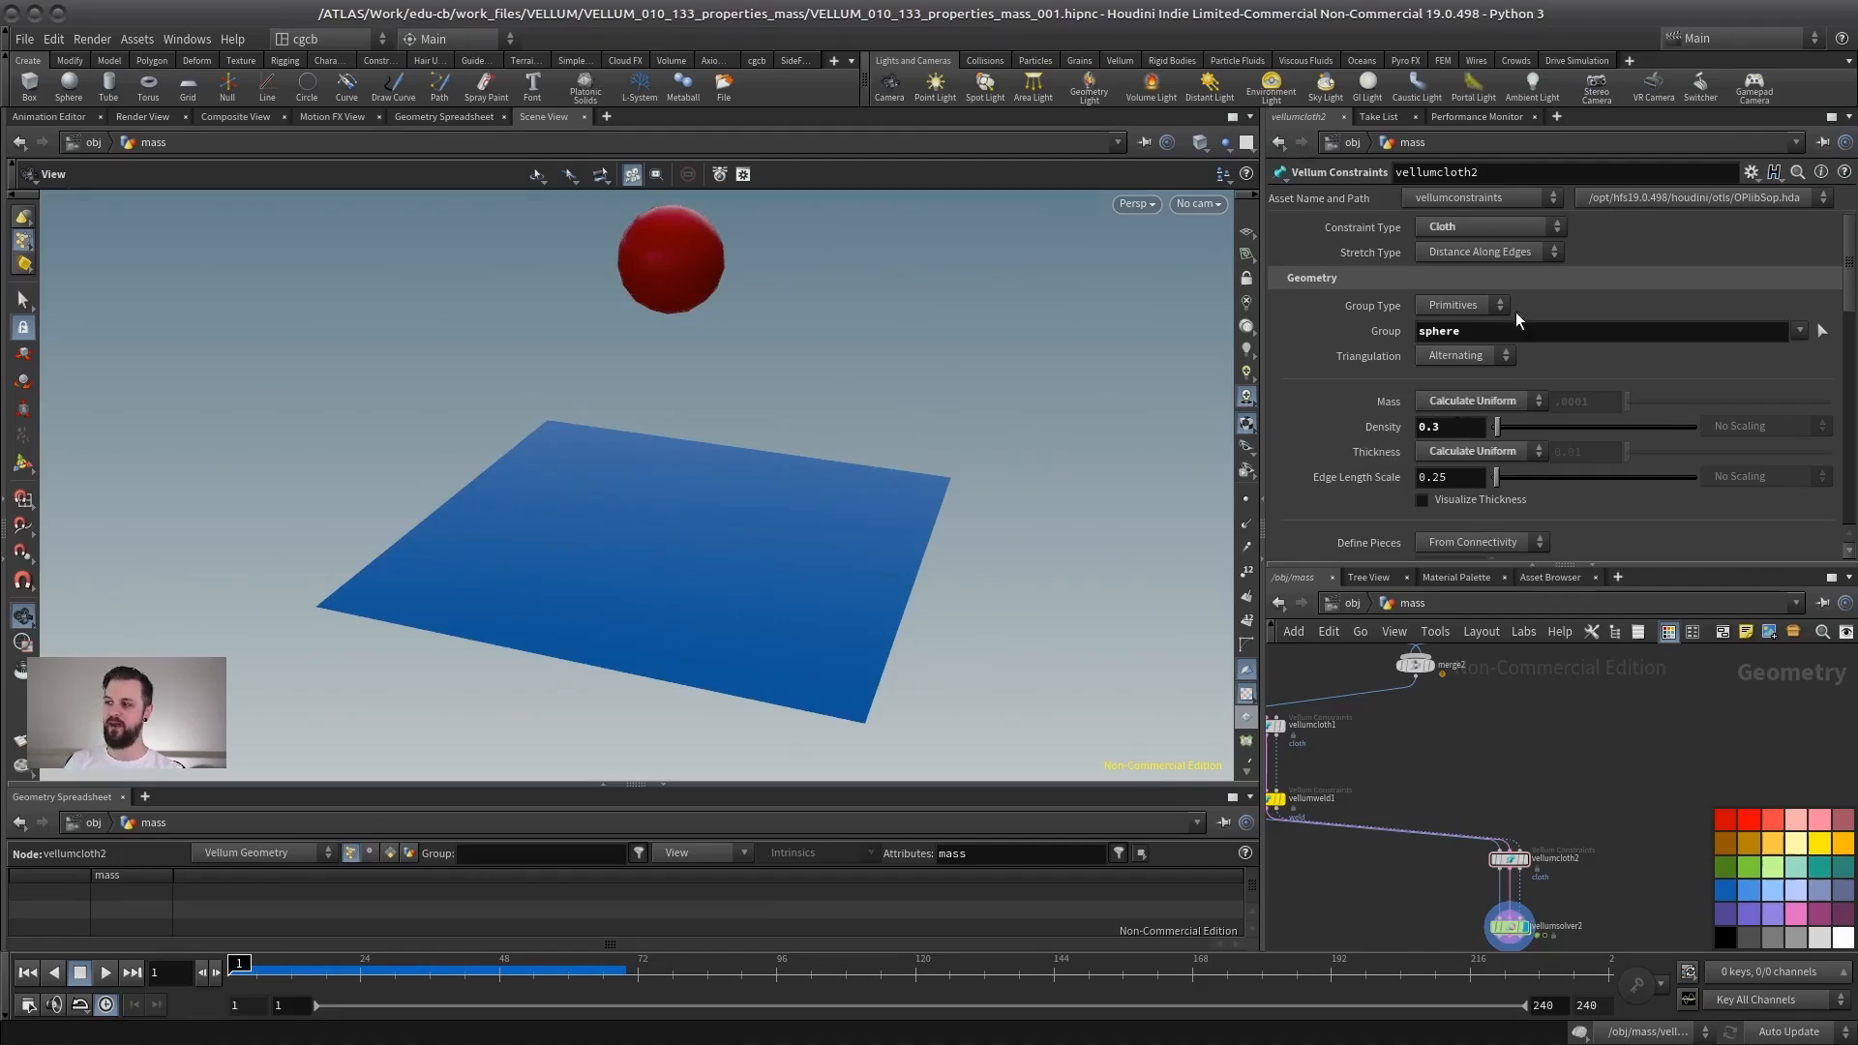
left_click(1449, 430)
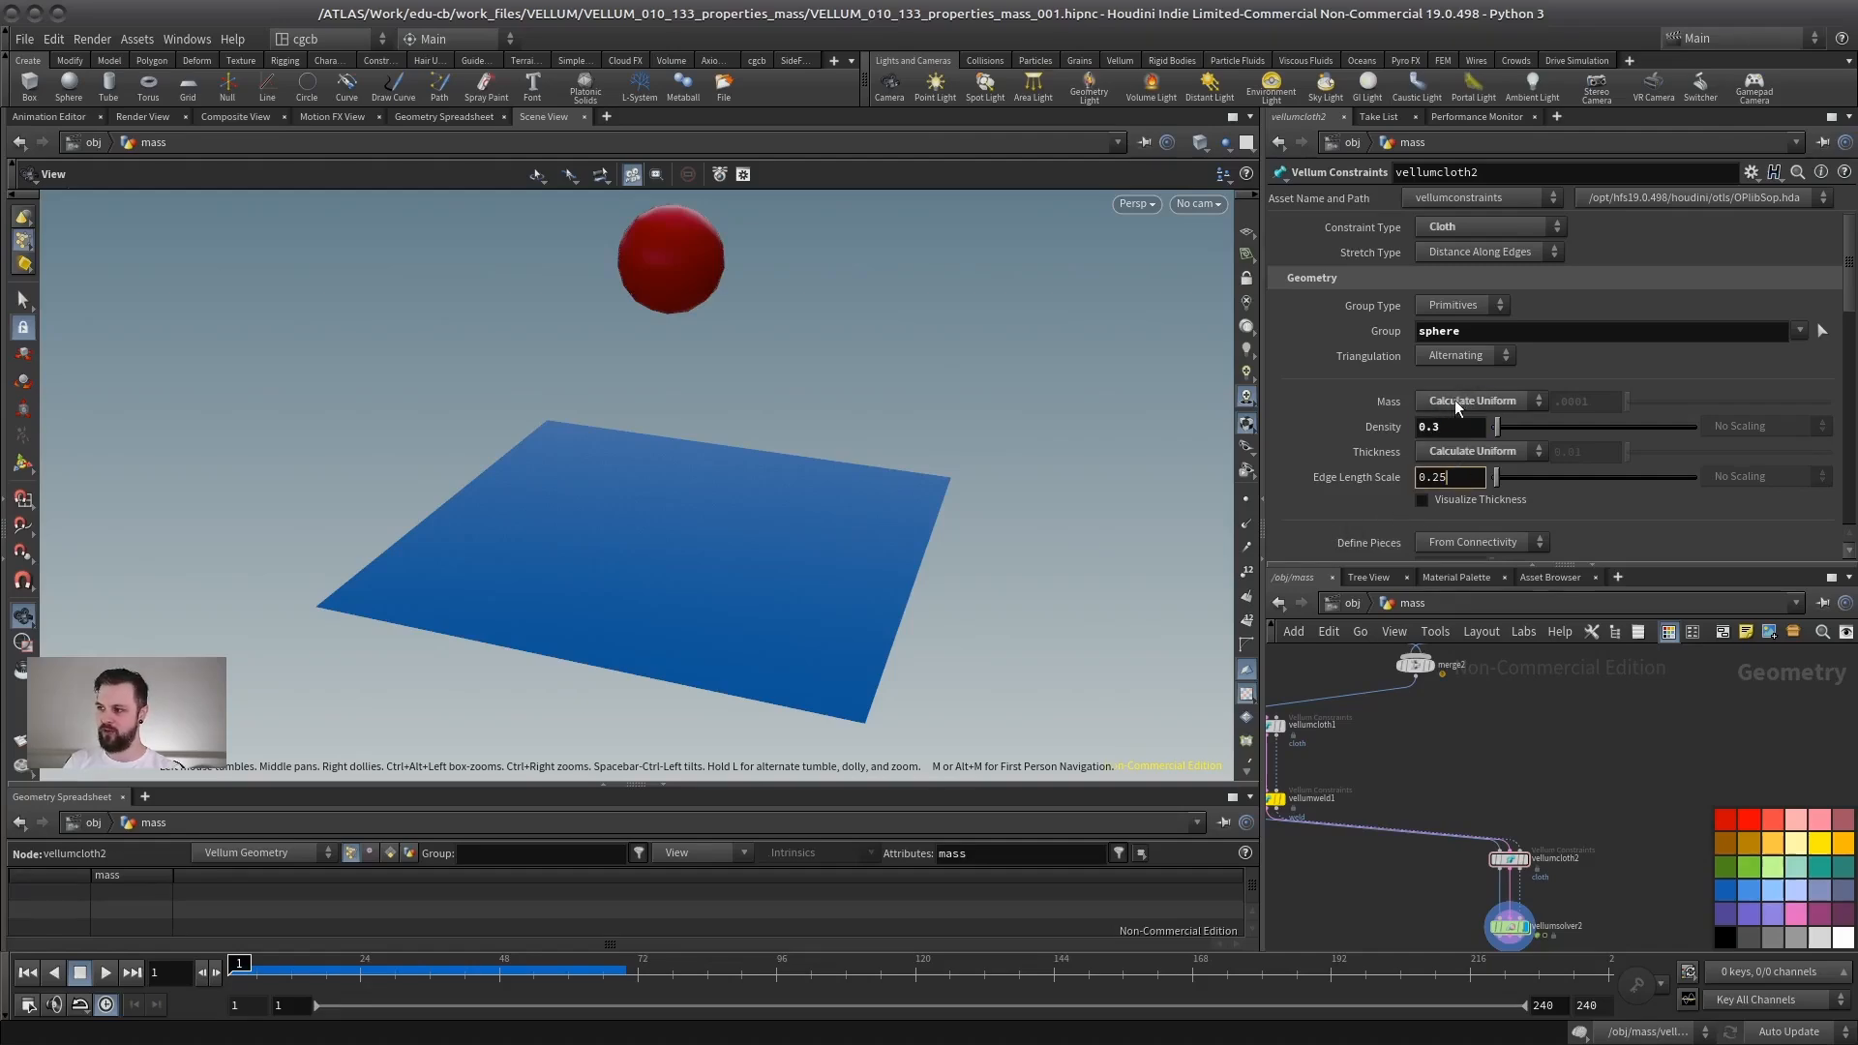
left_click(1470, 429)
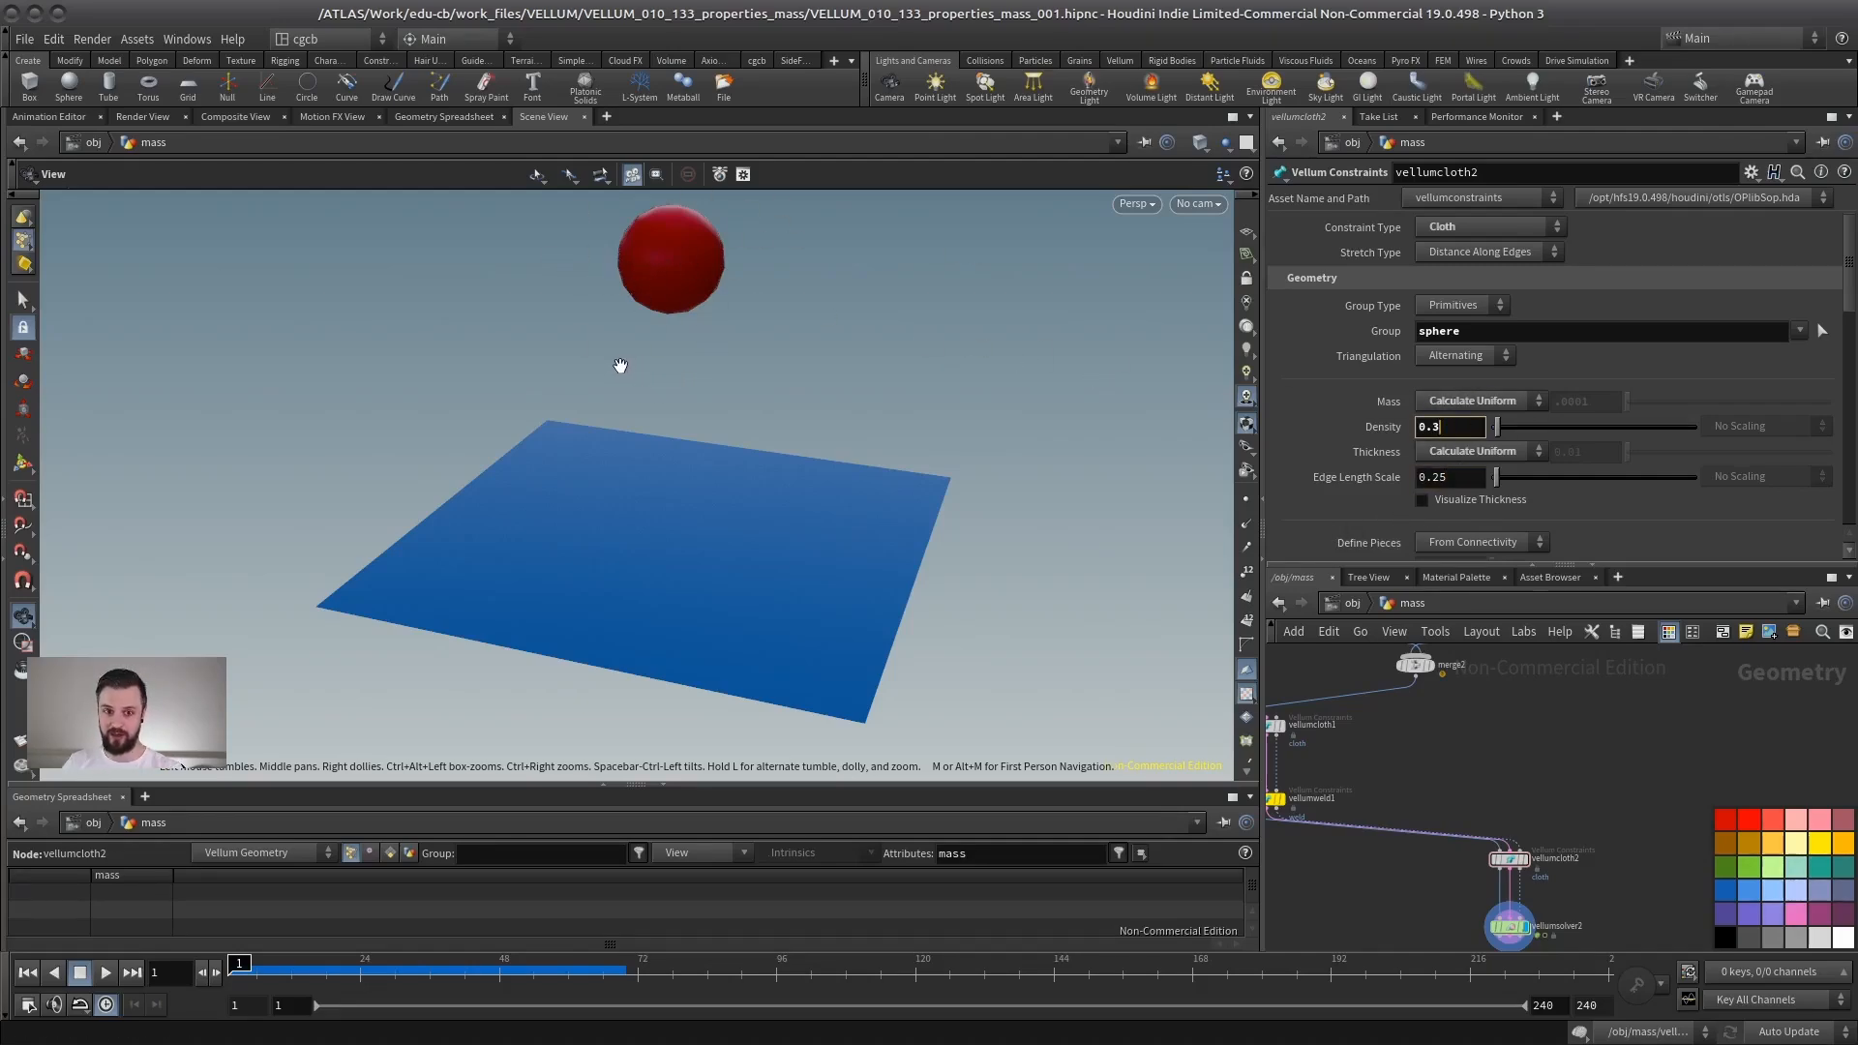
left_click(1478, 402)
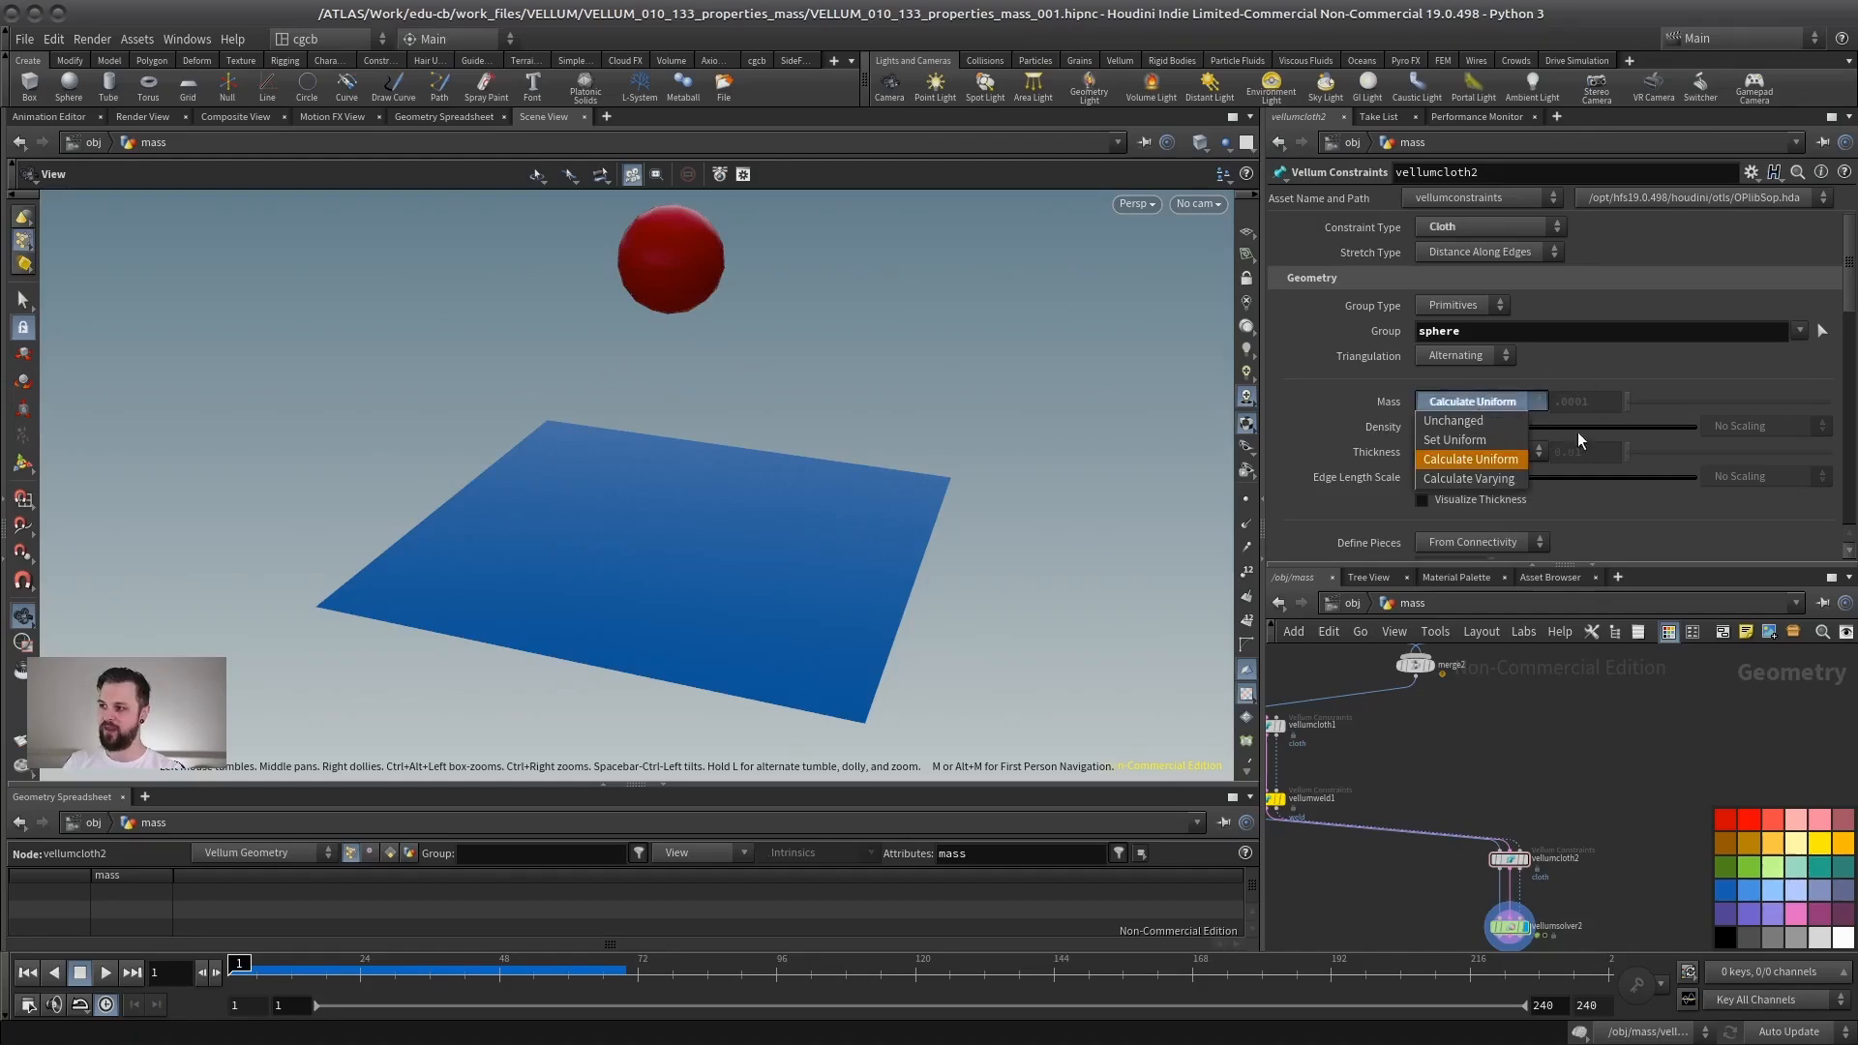
left_click(1455, 440)
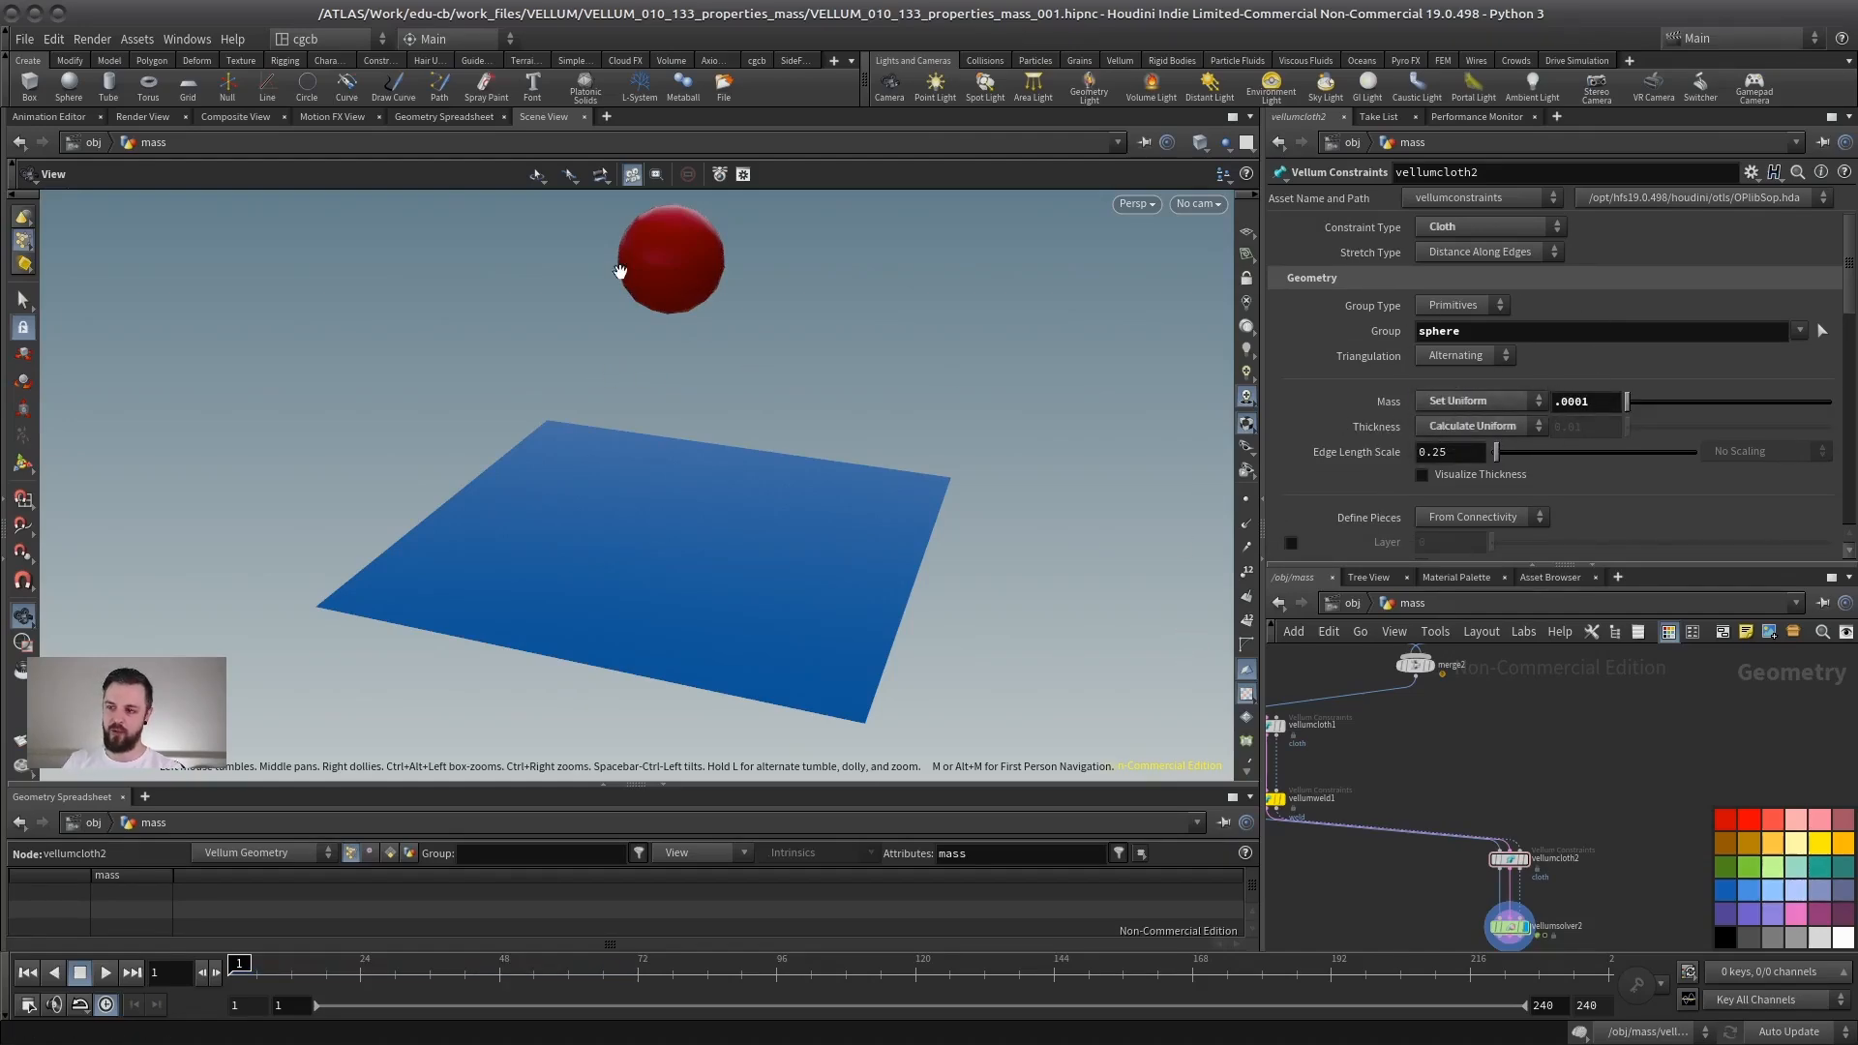
left_click(1482, 403)
left_click(1421, 400)
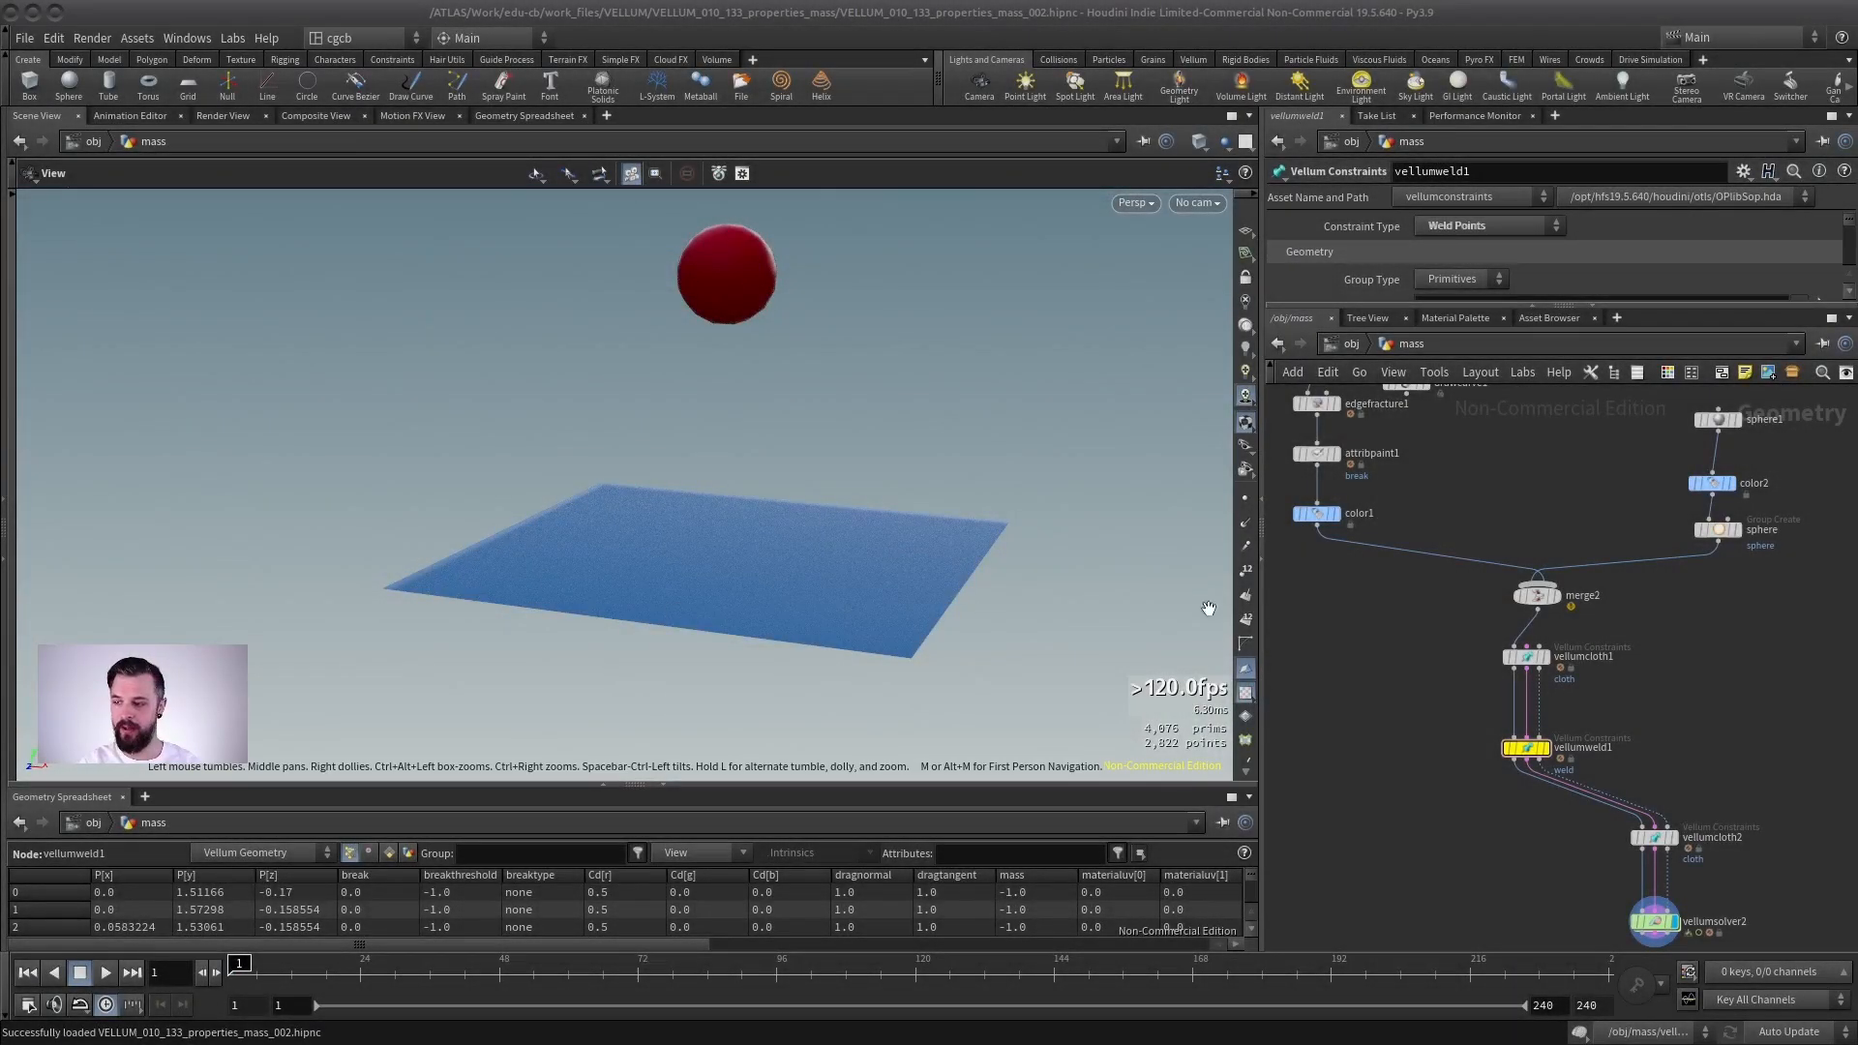
- Open the first cloth constraint node and check its Mass mode options
middle_click_drag(1411, 710, 1442, 677)
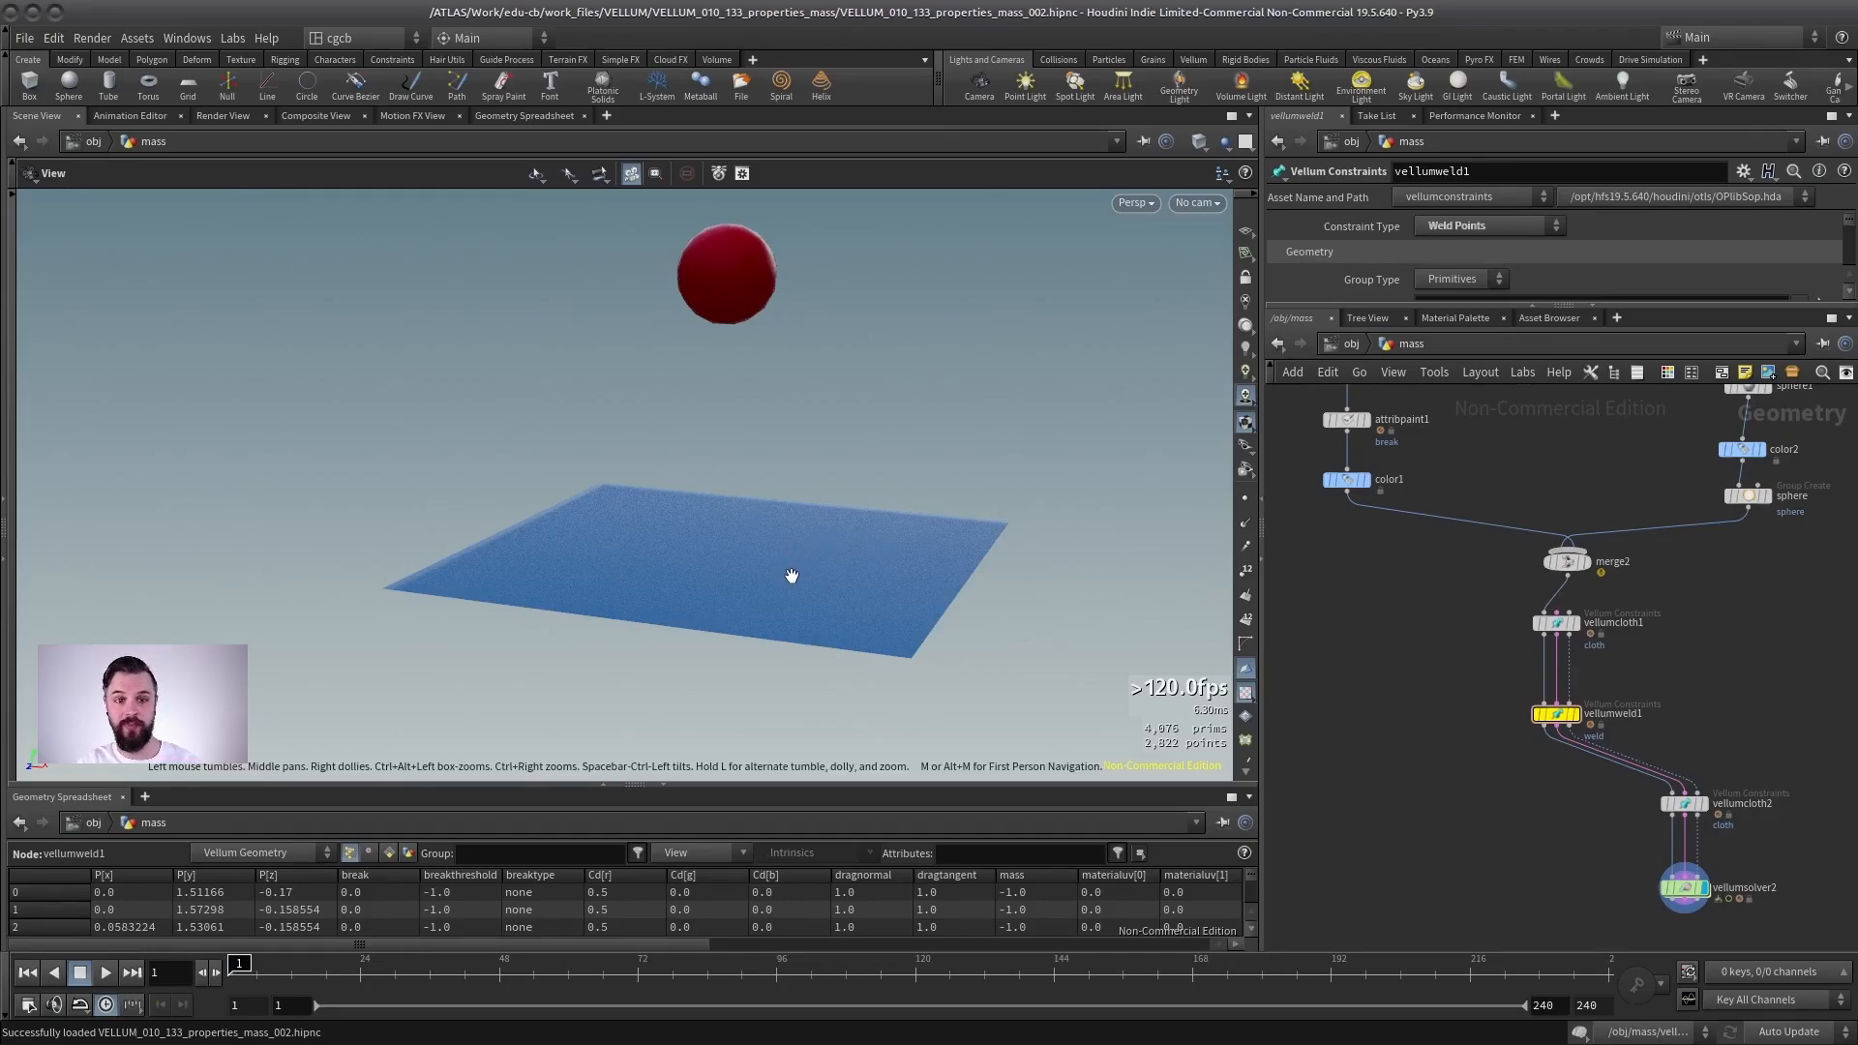
left_click(1556, 622)
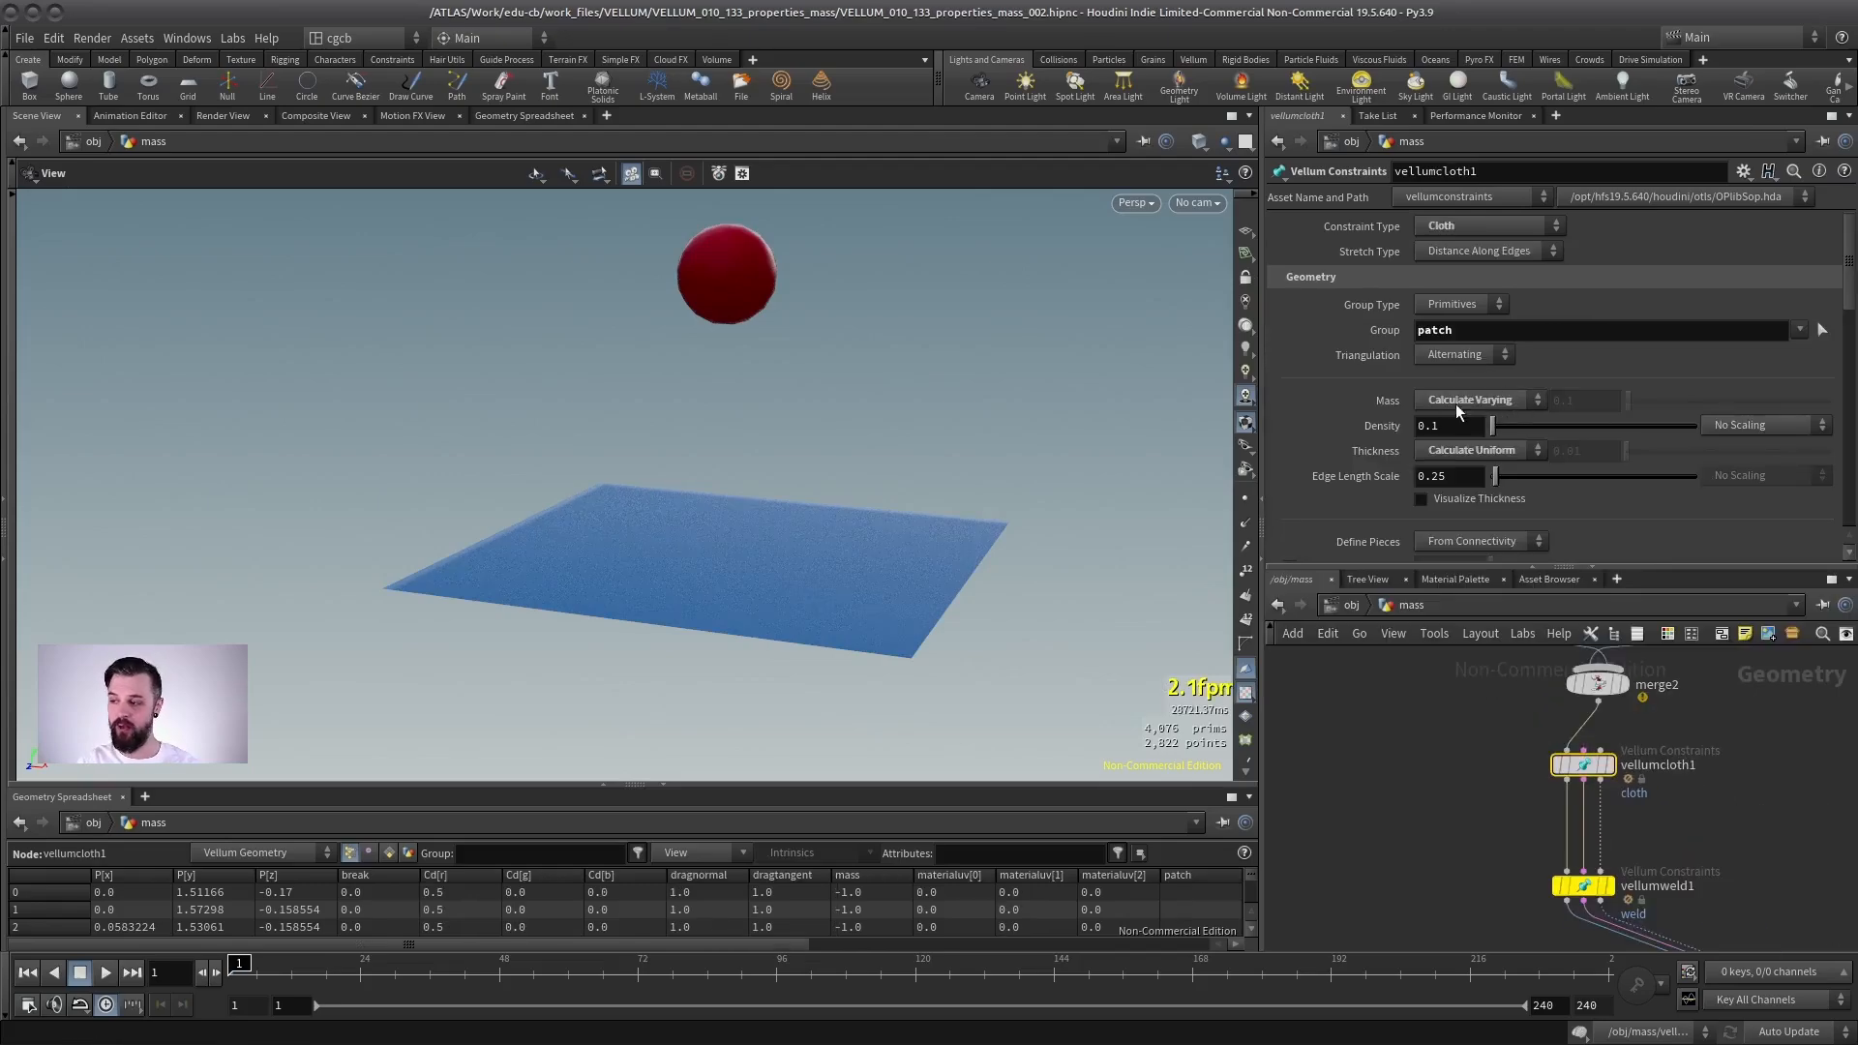
left_click(1510, 403)
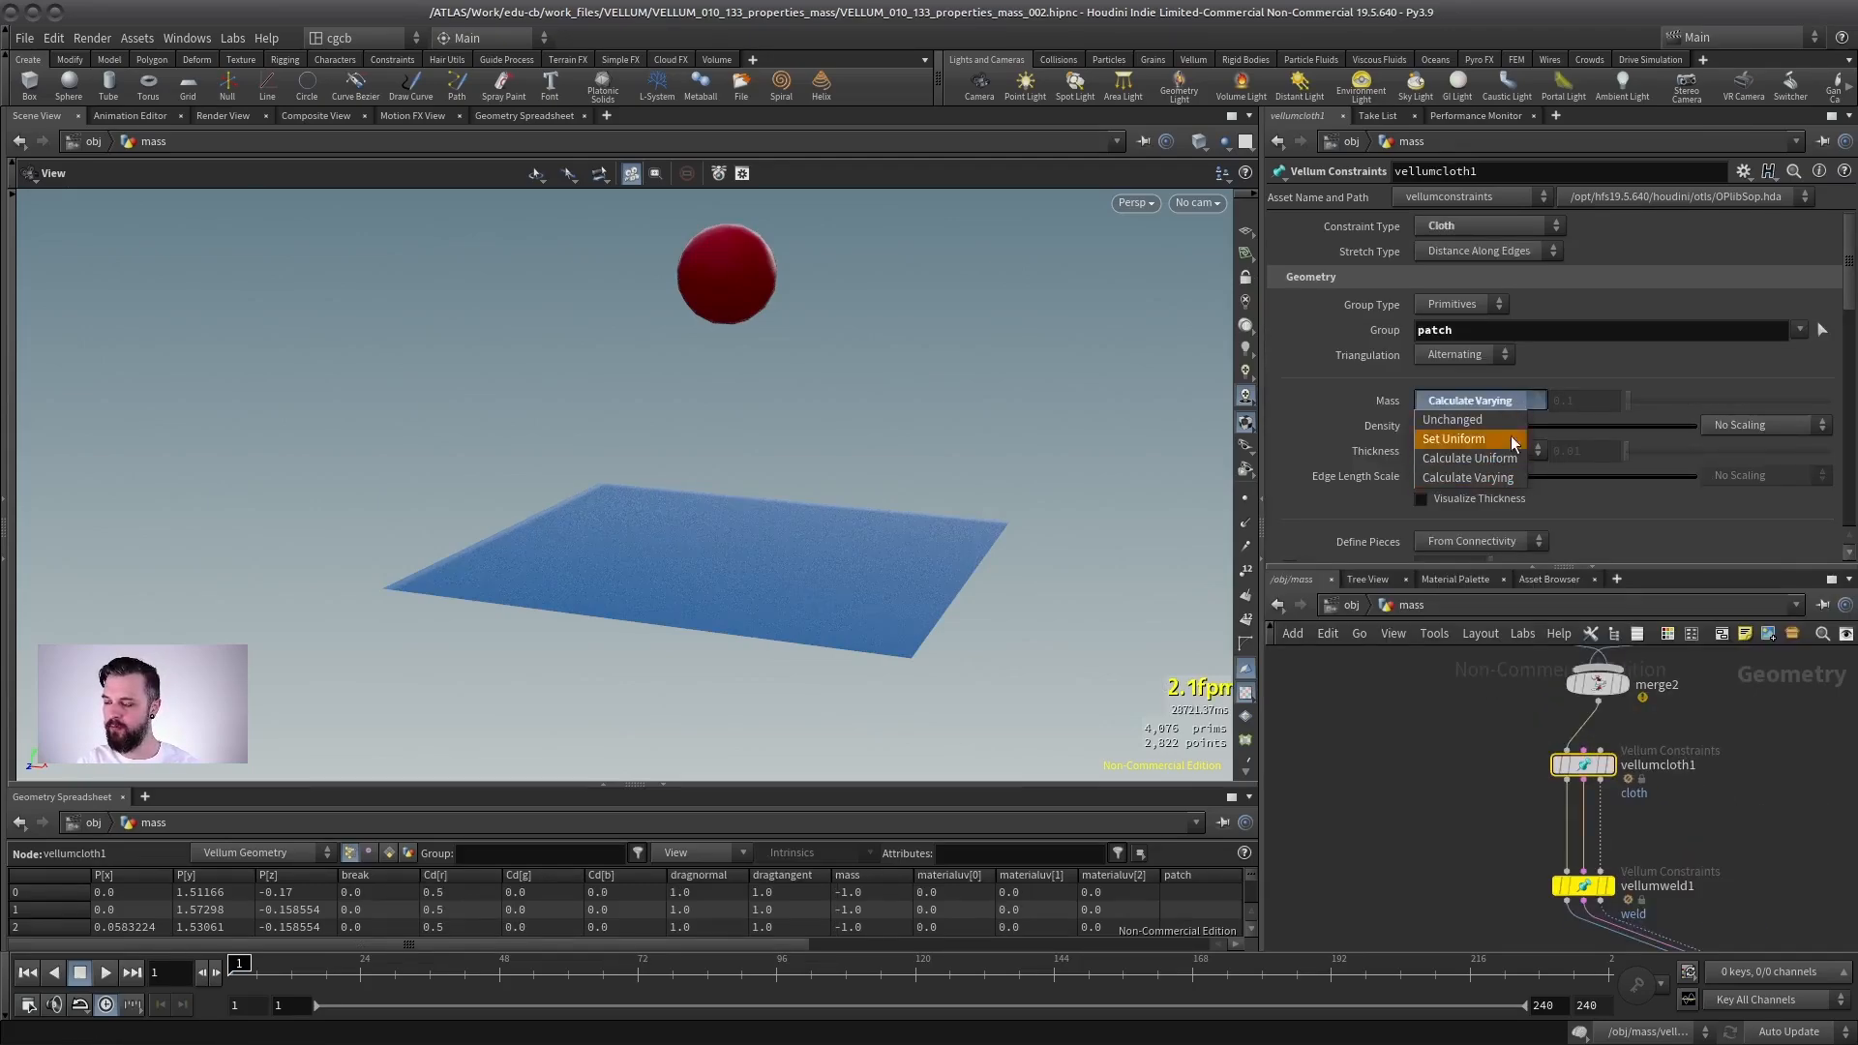
left_click(1564, 379)
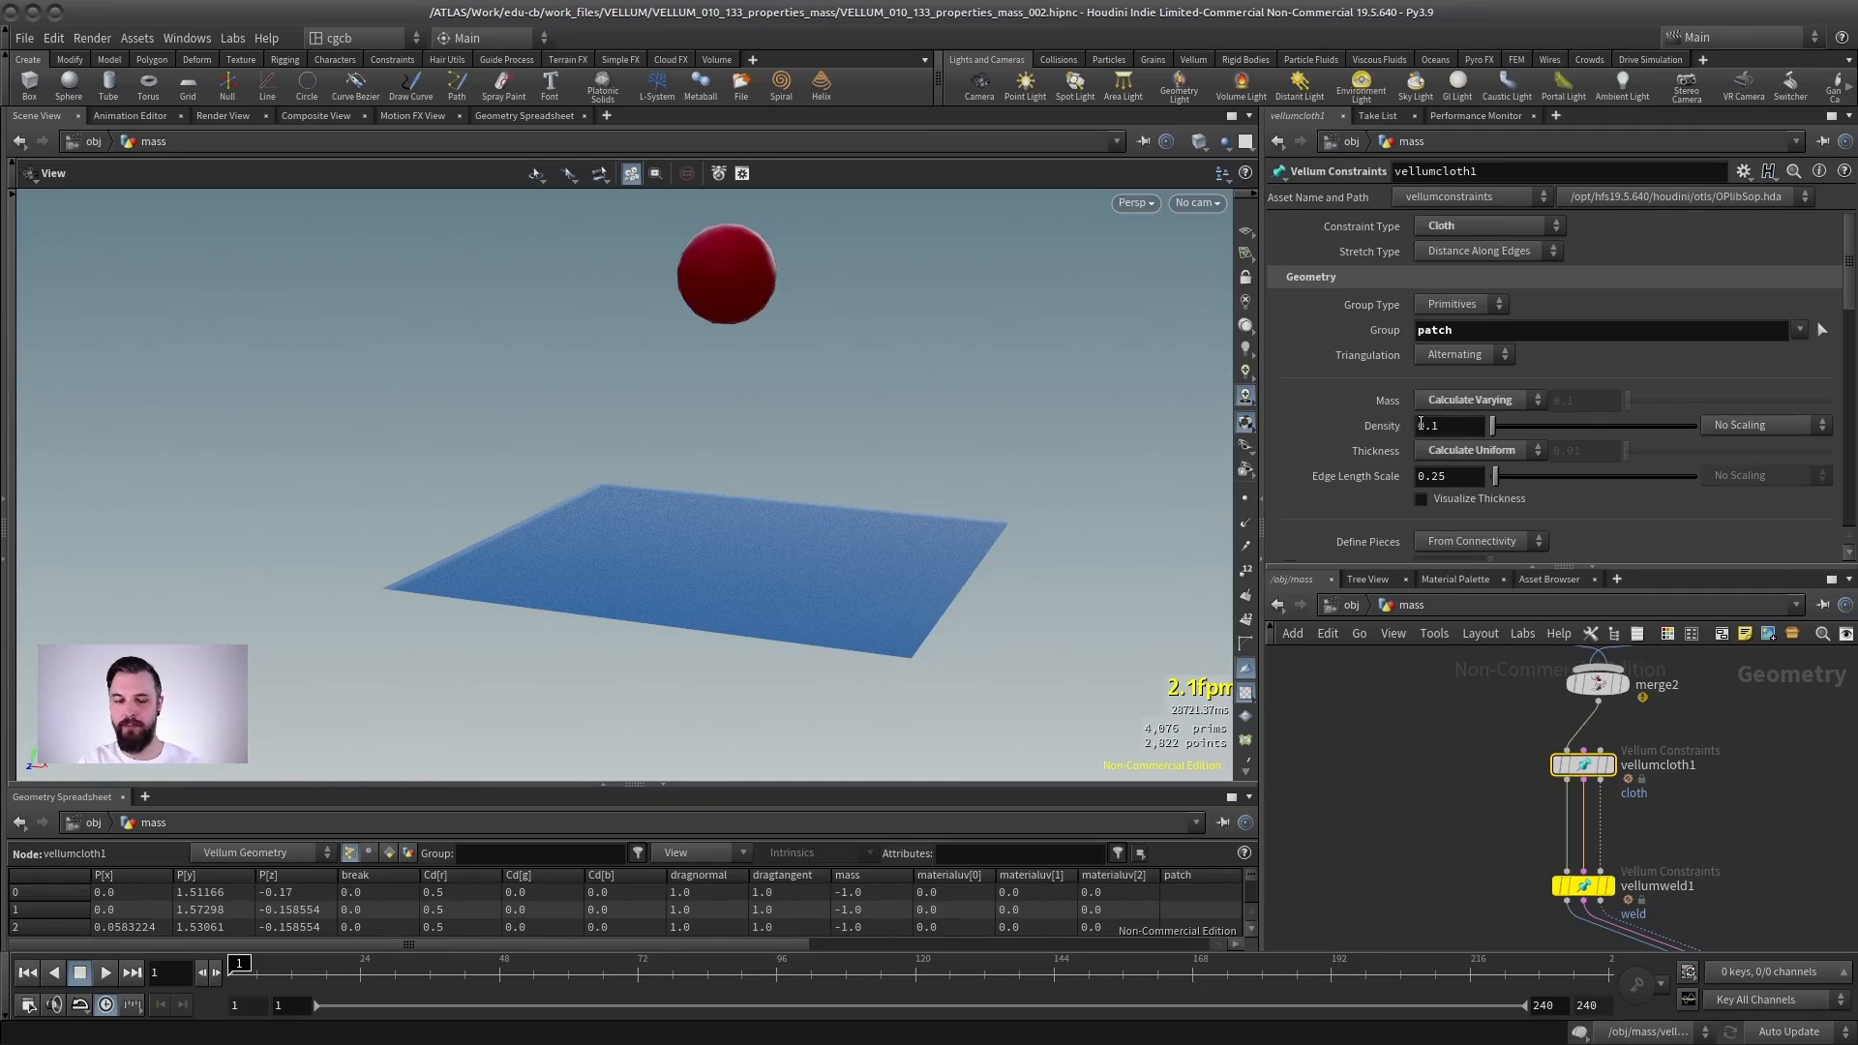
- Add an Attribute Wrangle node to the network beside the cloth constraints
left_click_drag(1446, 566, 1447, 298)
scroll(1488, 573, "up", 2)
middle_click_drag(1505, 656, 1487, 627)
left_click(1385, 607)
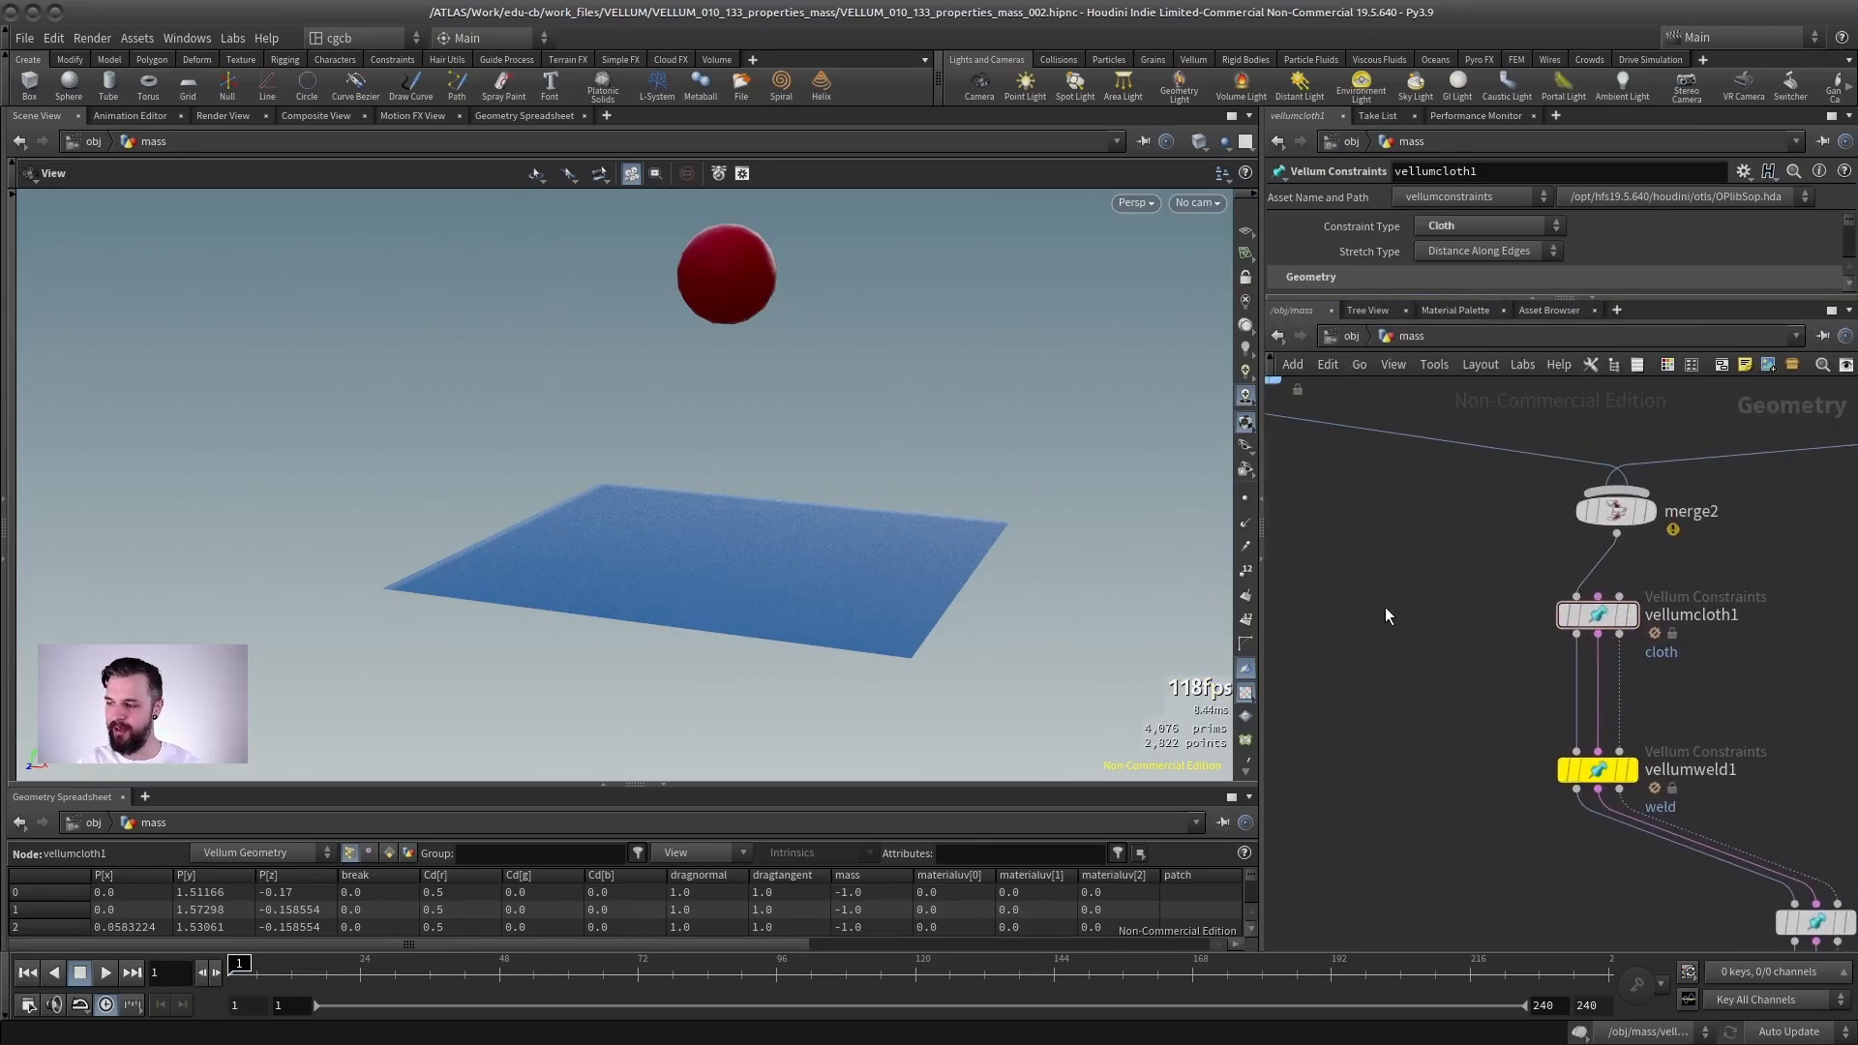
key("Tab")
key("Return")
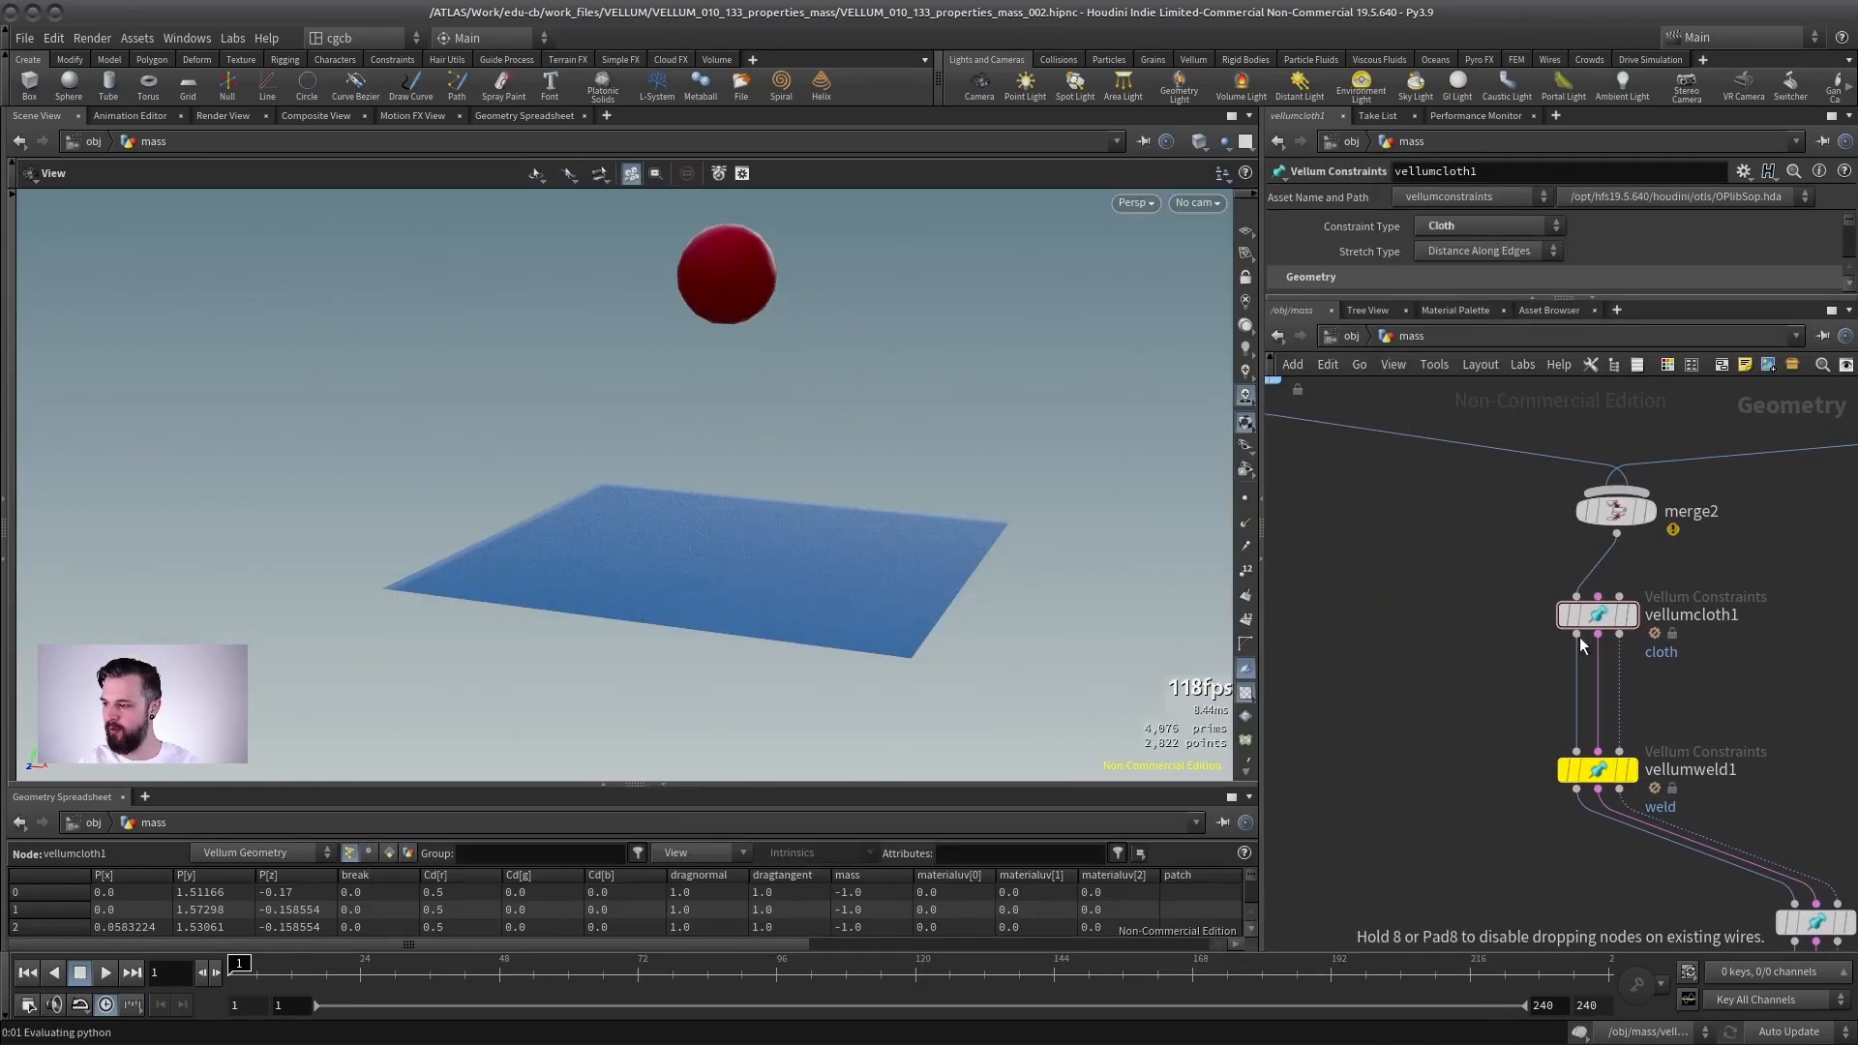
left_click(1420, 678)
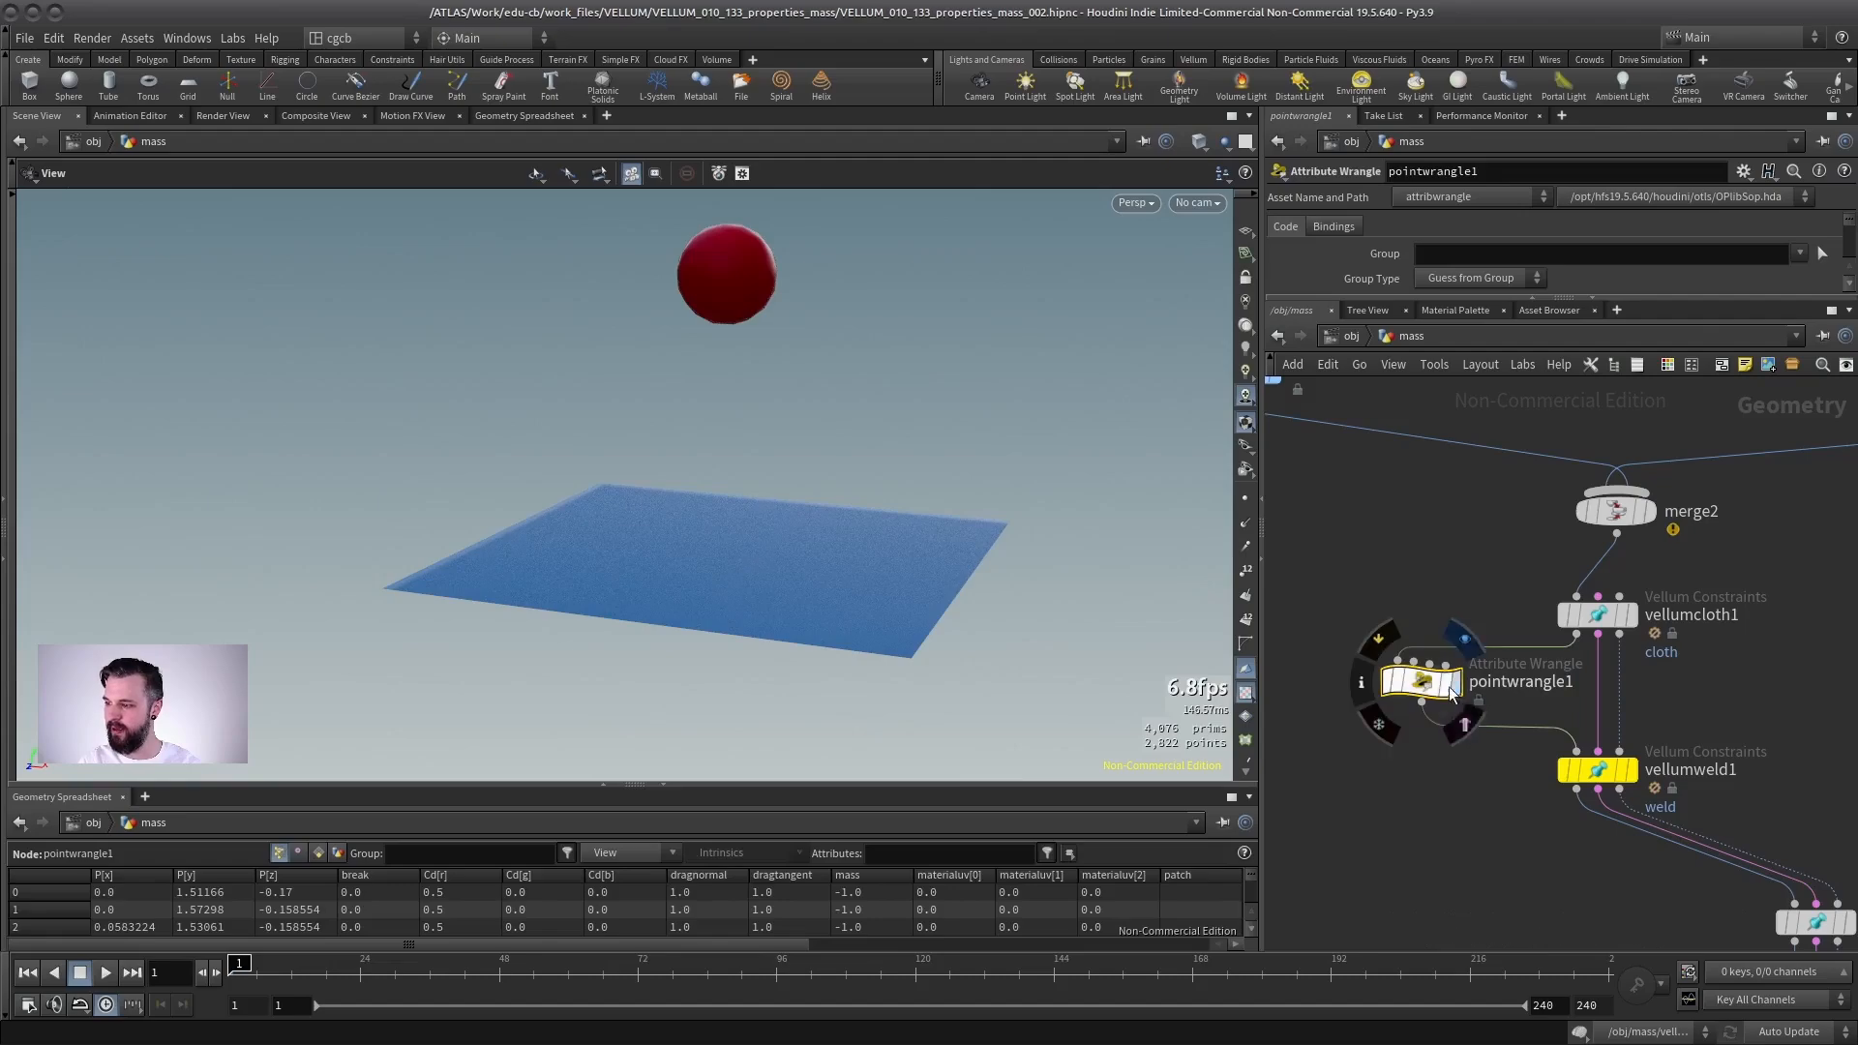
- Box-select a patch of points on the cloth as the wrangle's point group
left_click(1822, 254)
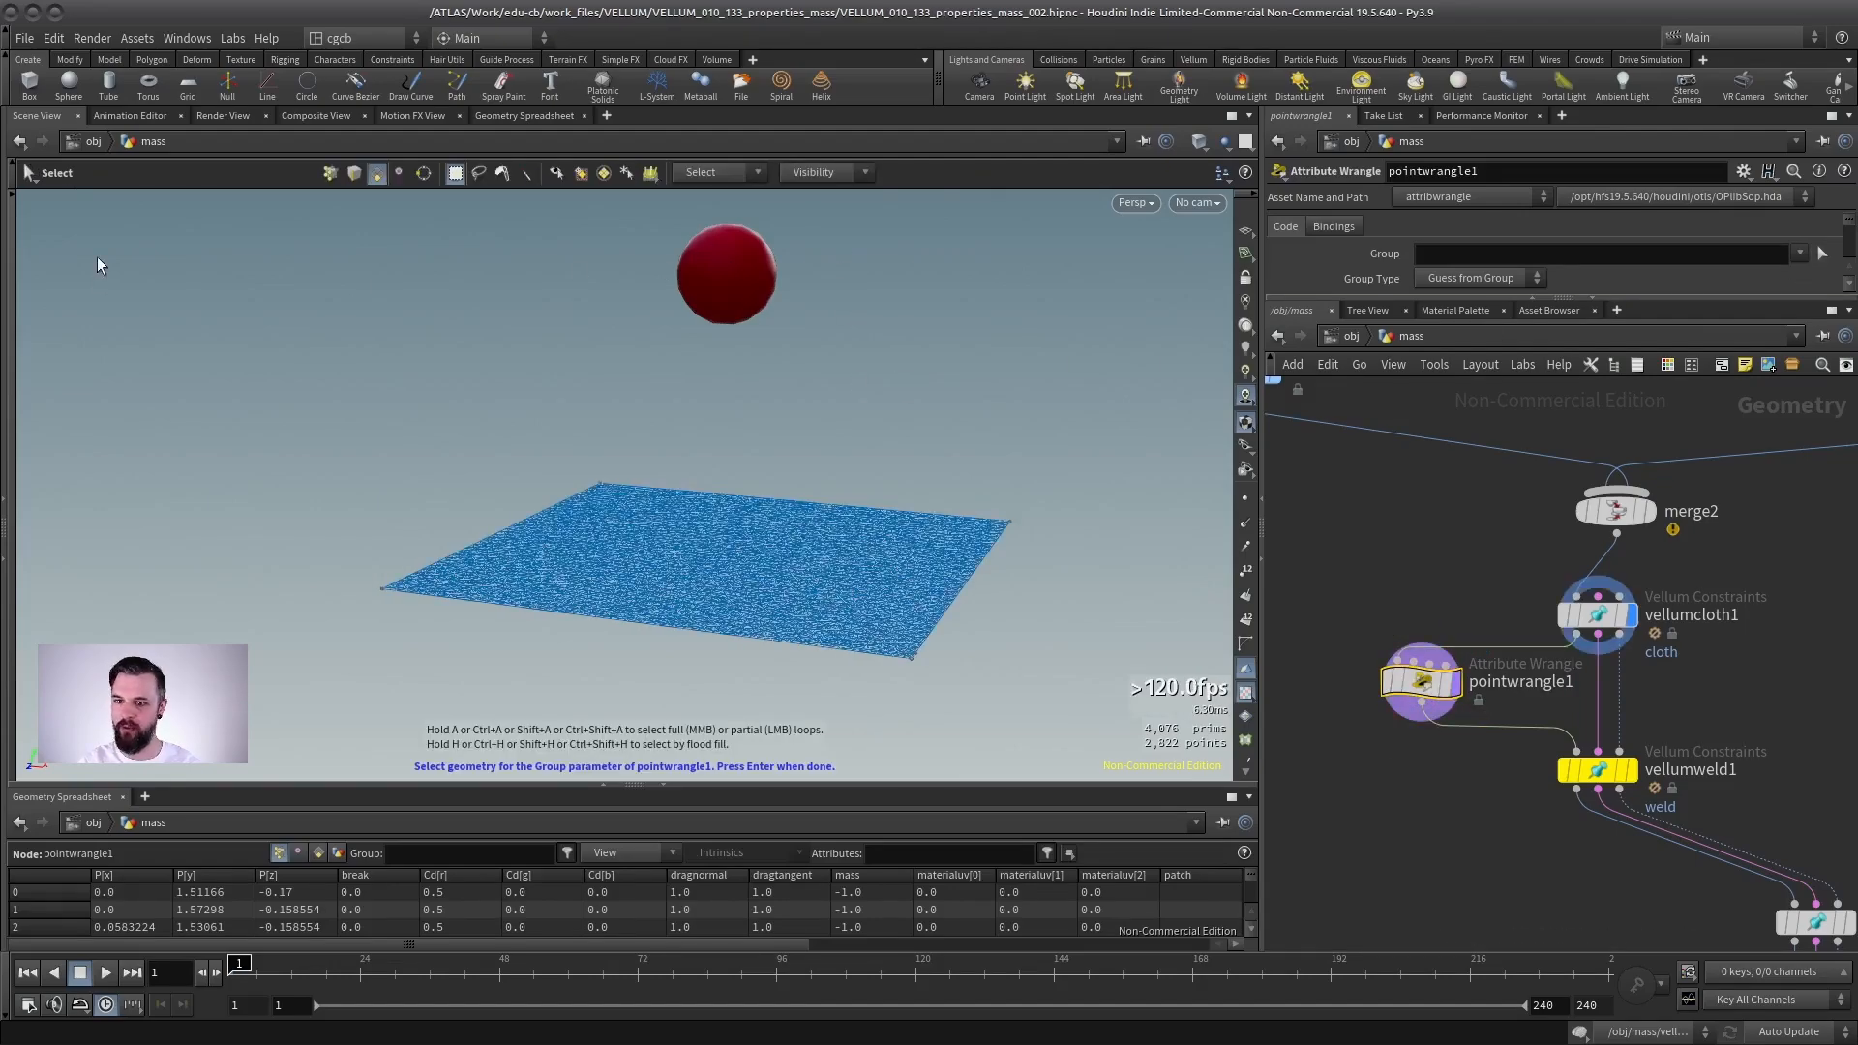
key("2")
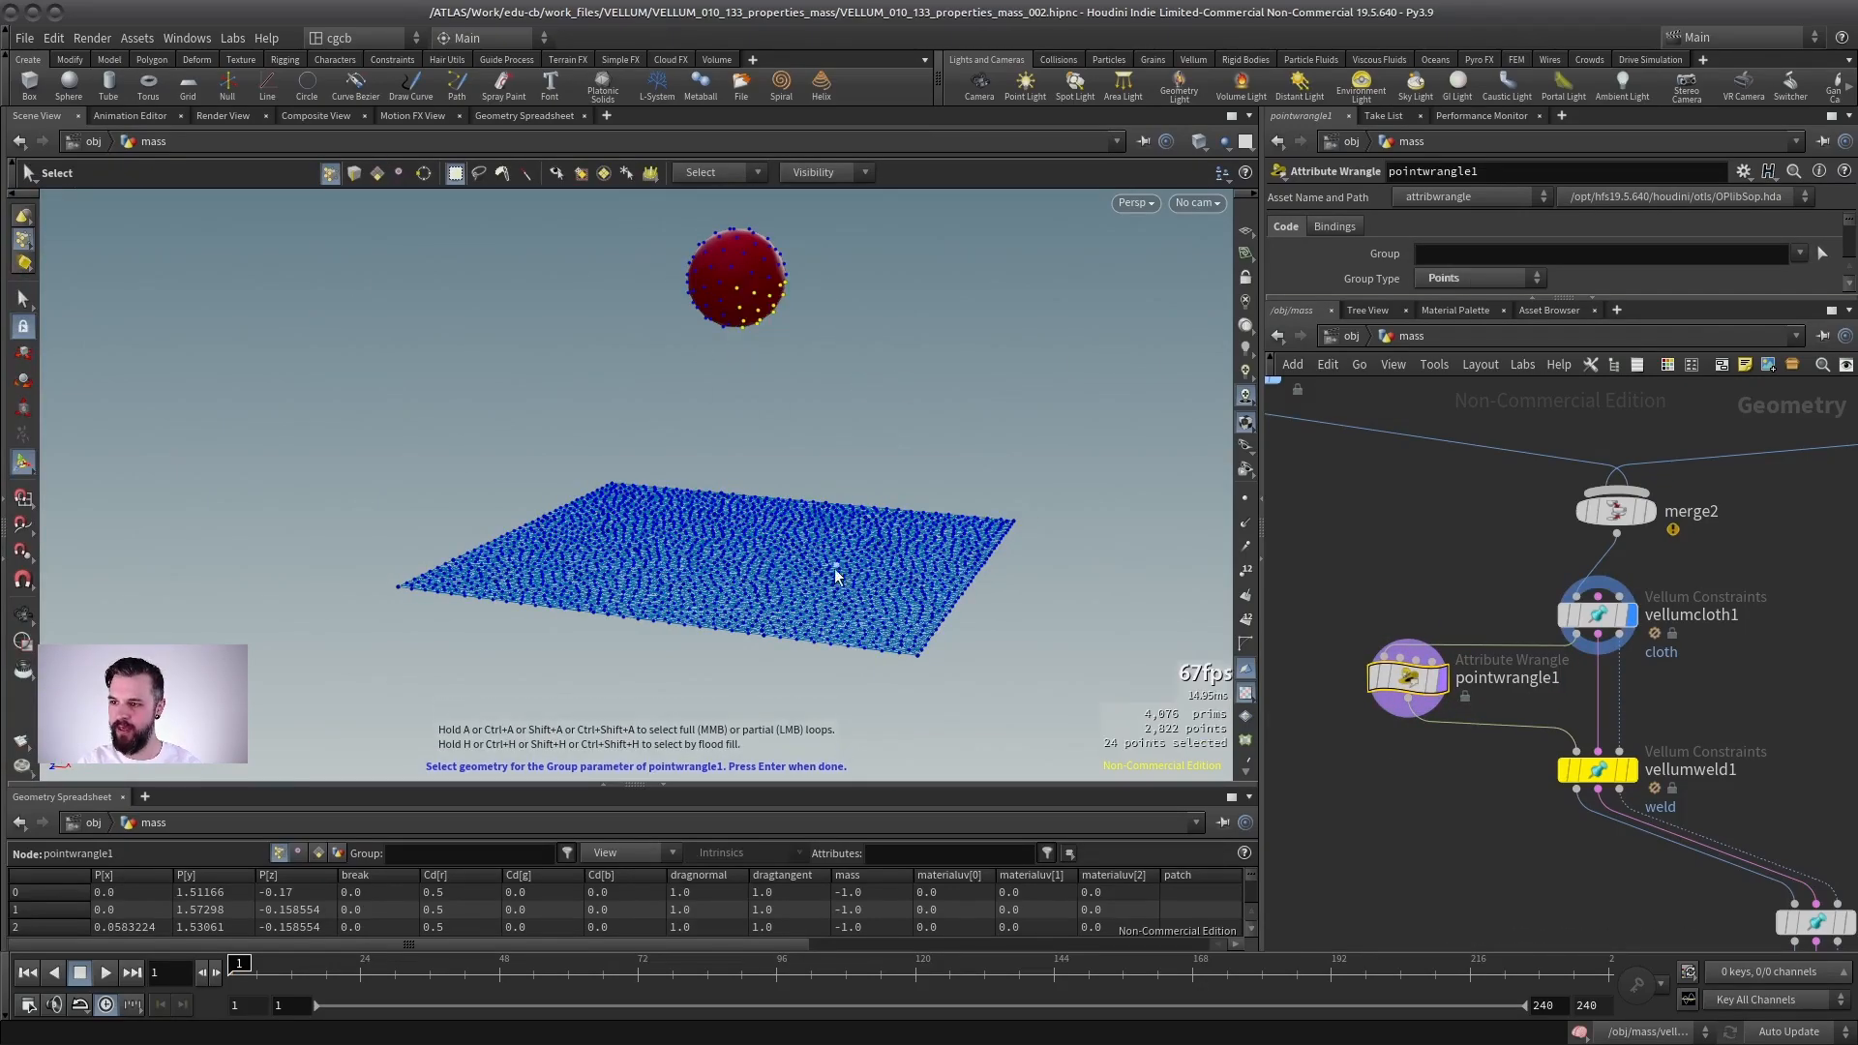
left_click_drag(754, 464, 813, 600)
key("Return")
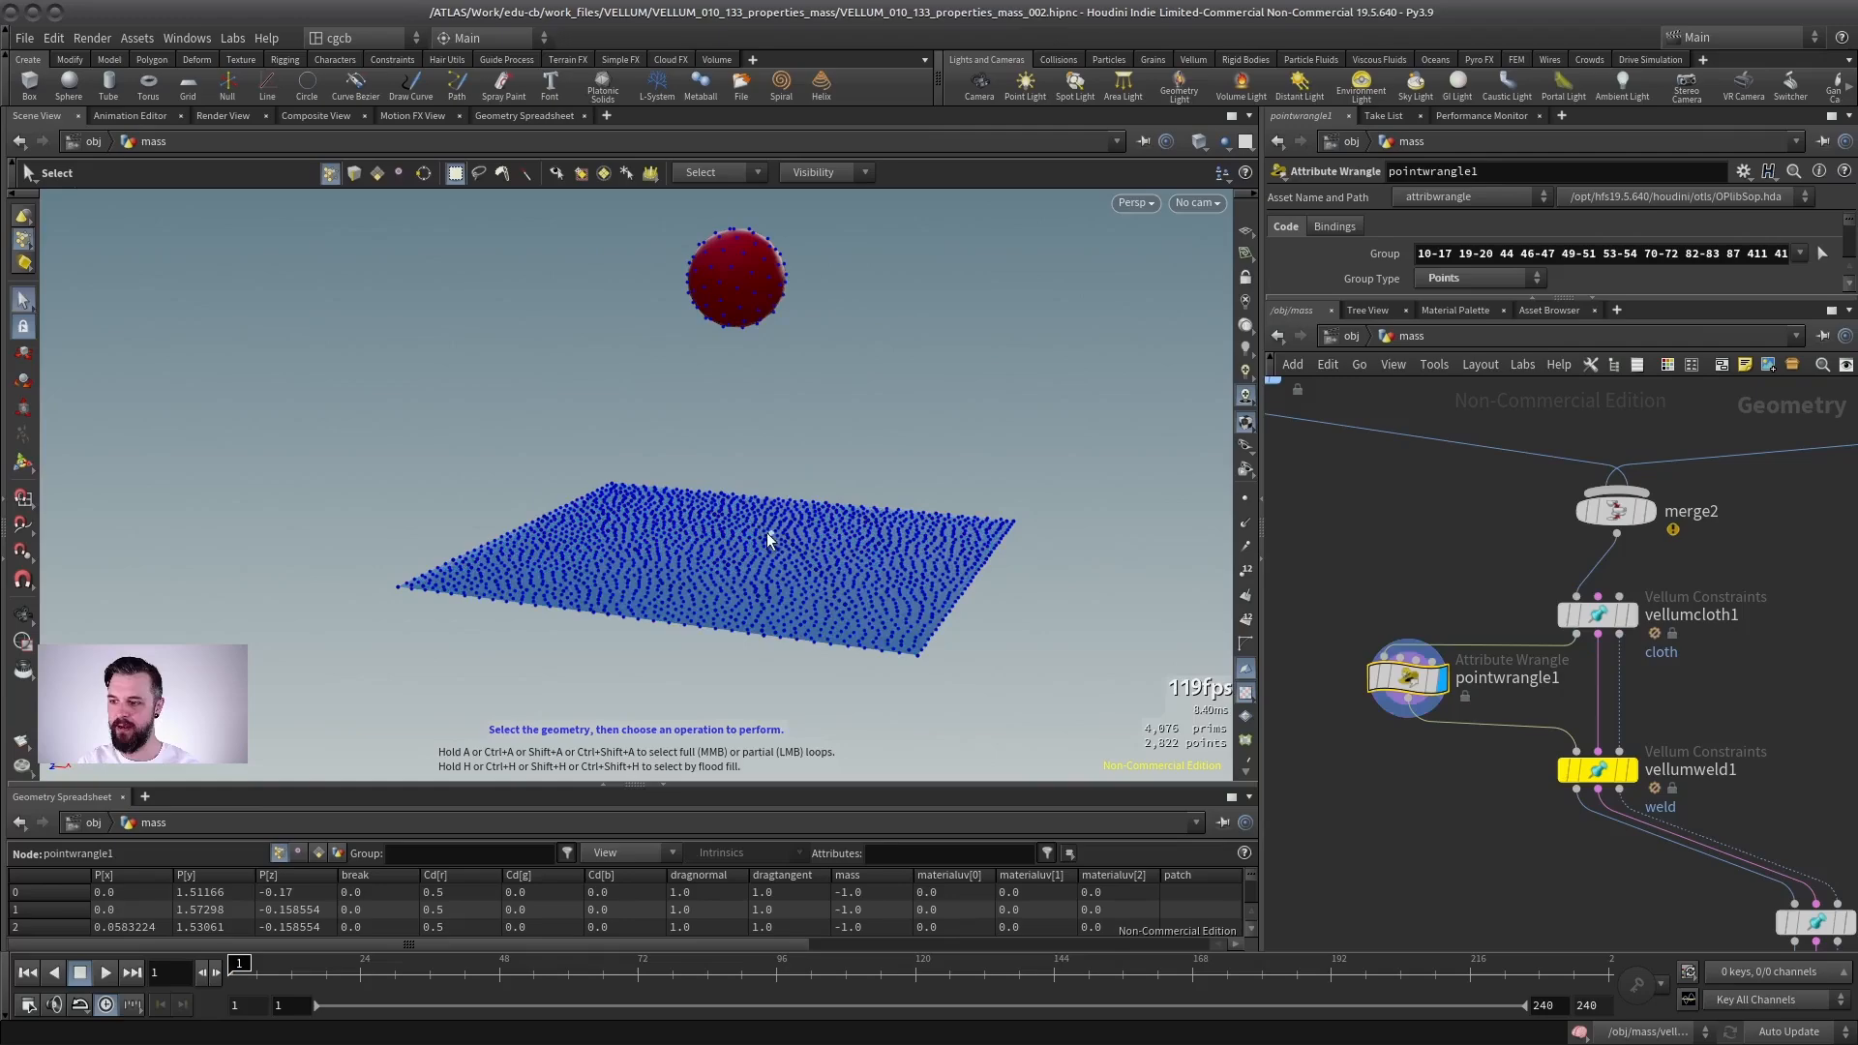
left_click_drag(1447, 297, 1447, 471)
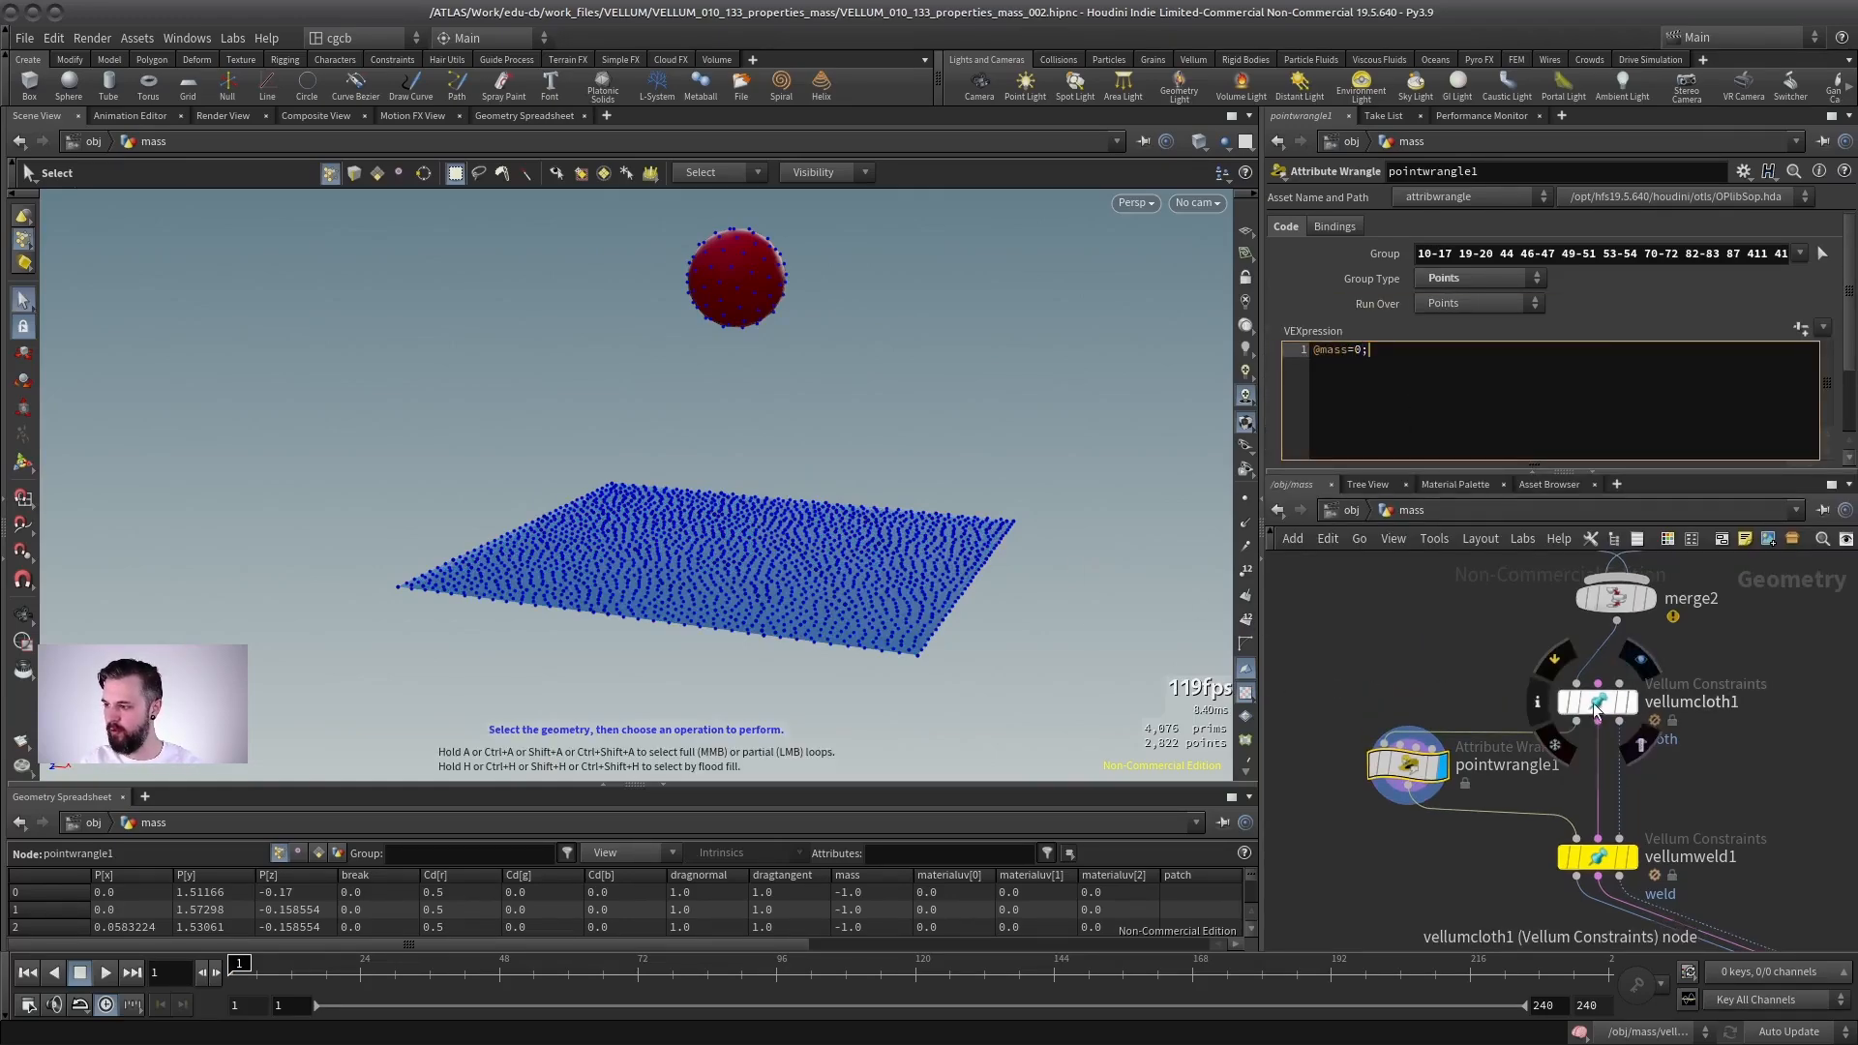
left_click(1462, 679)
middle_click_drag(1461, 698, 1461, 665)
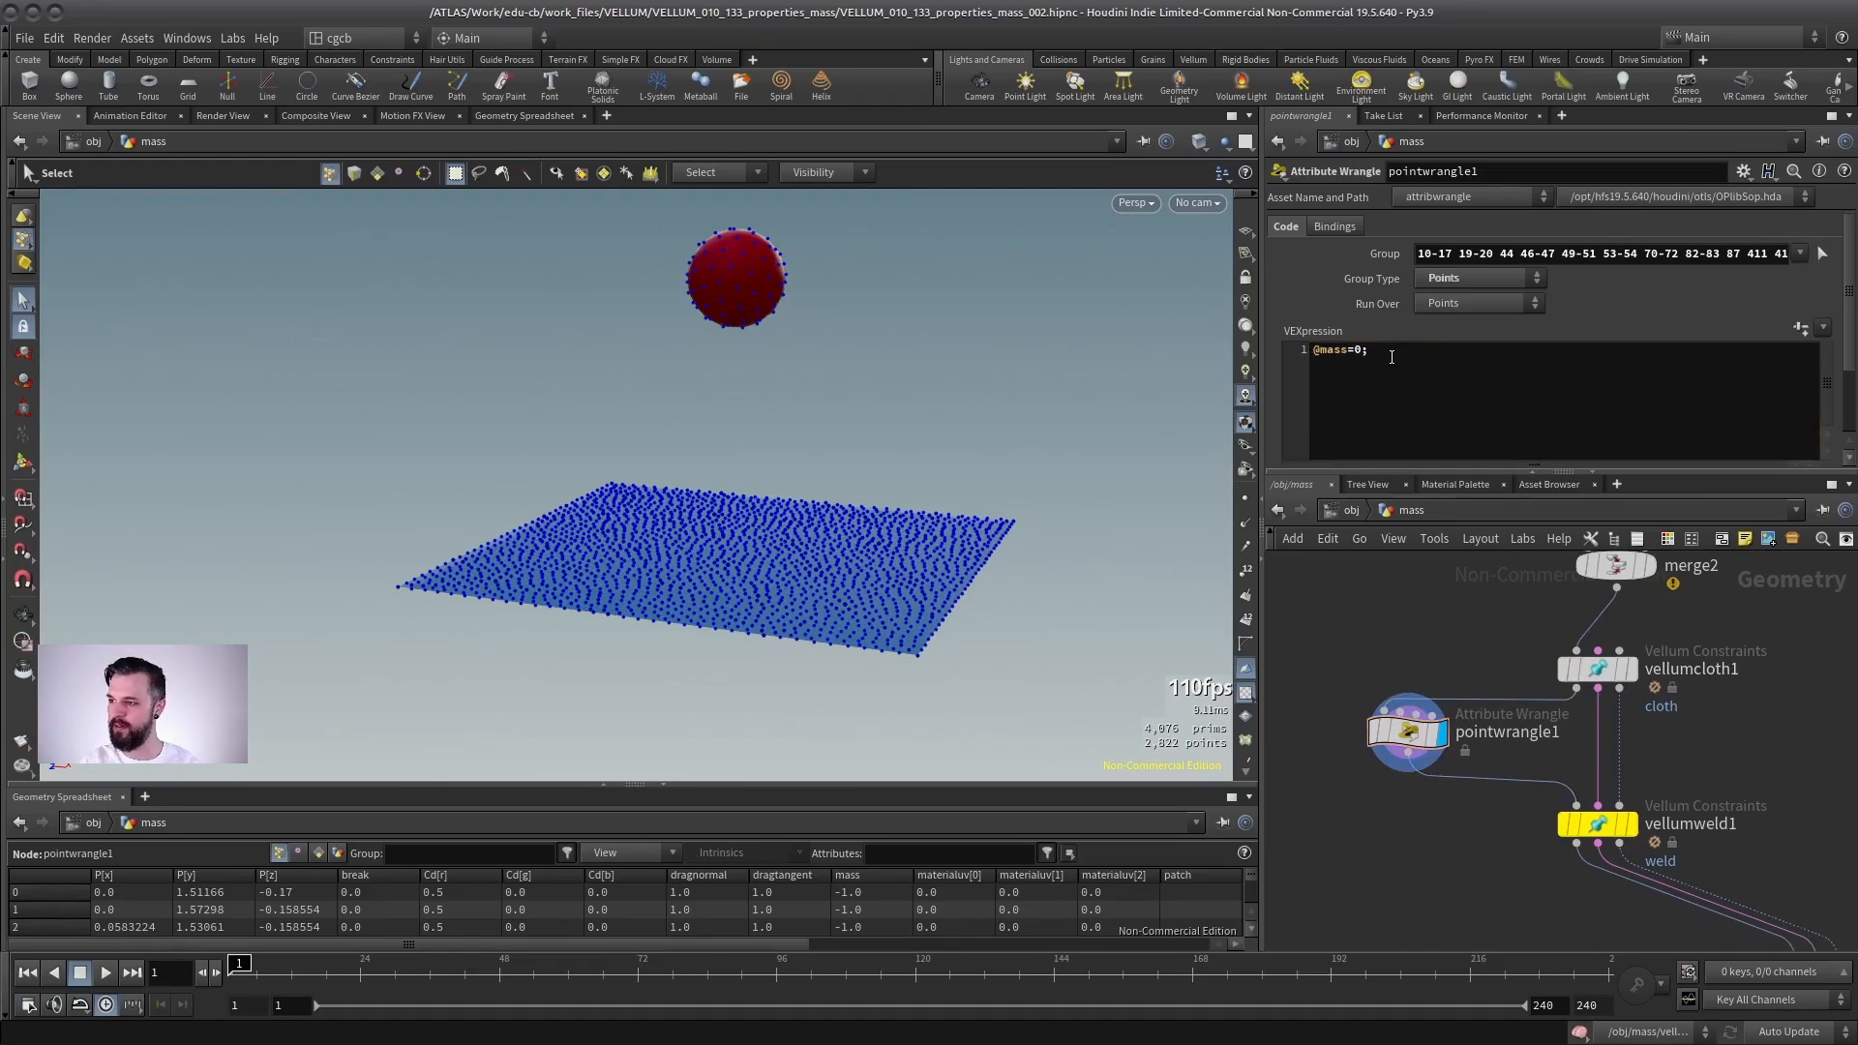
middle_click_drag(1732, 870, 1470, 636)
- Display the Vellum solver, play the simulation and rewind it
left_click(1591, 885)
left_click(1557, 885)
key("Up")
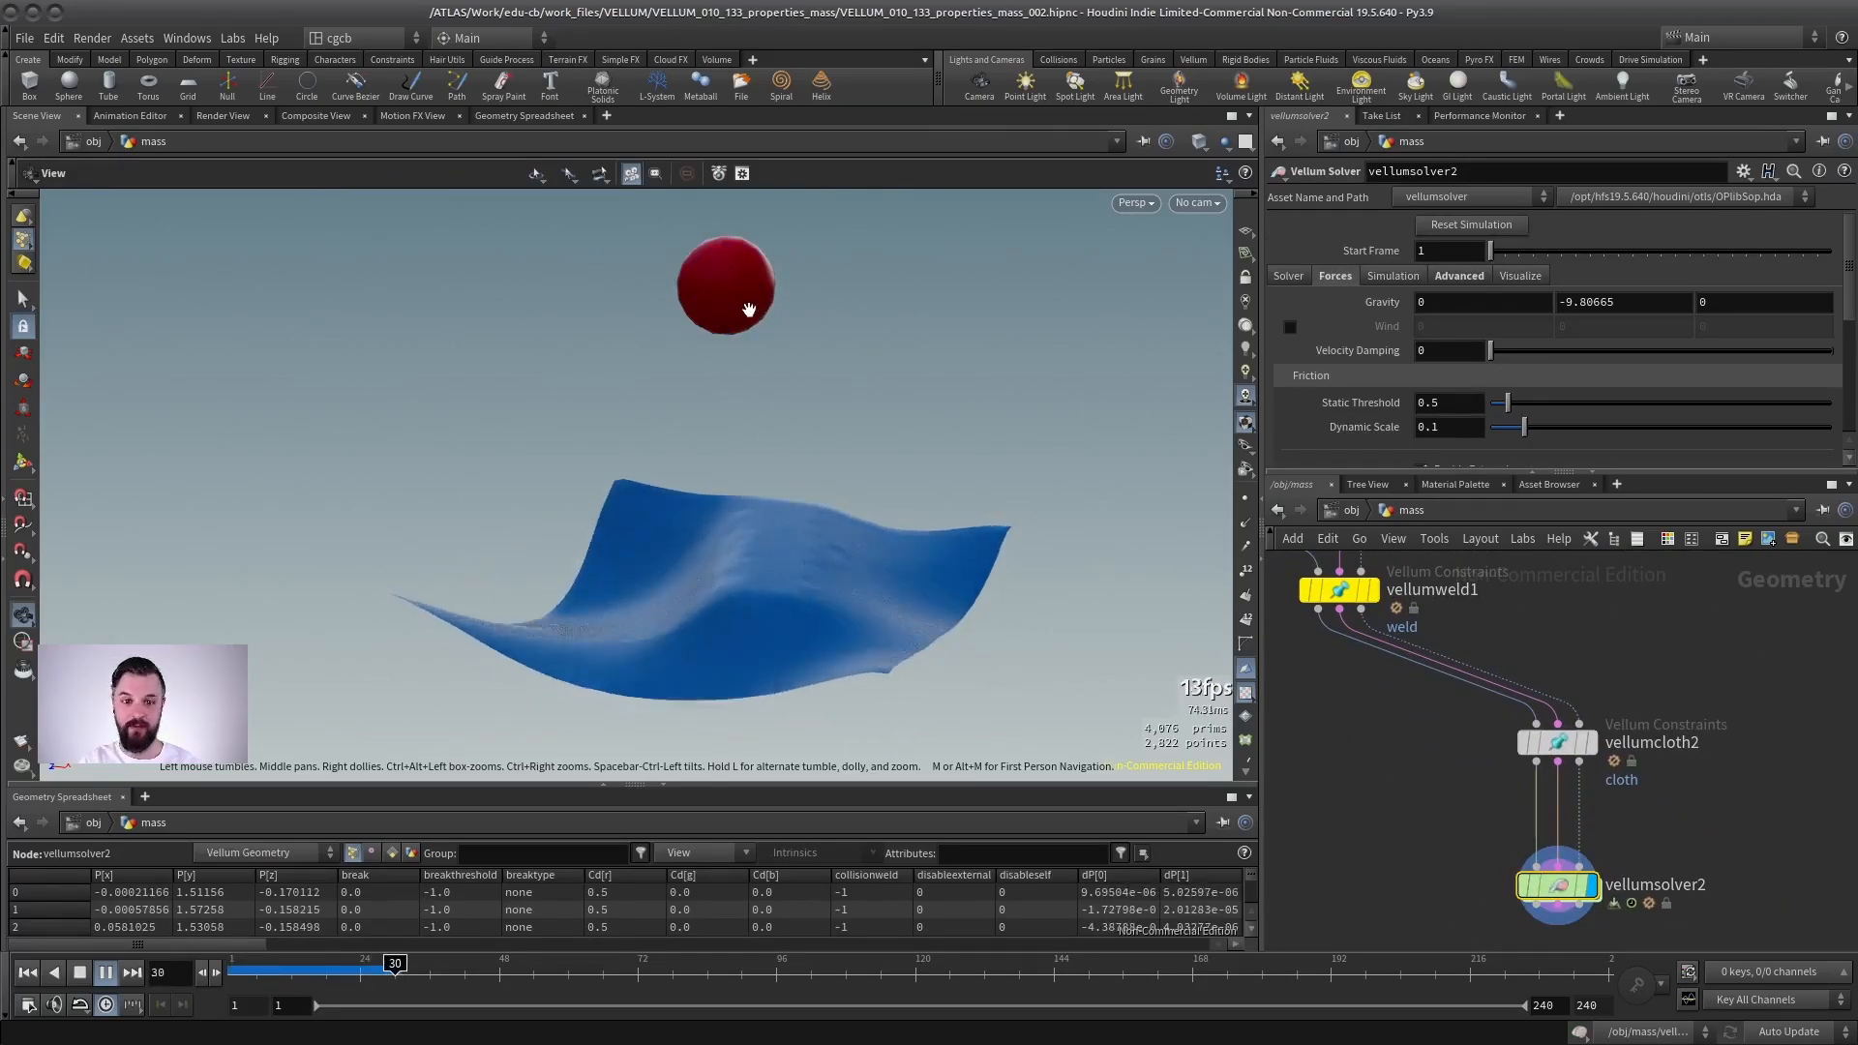
key("ctrl+Up")
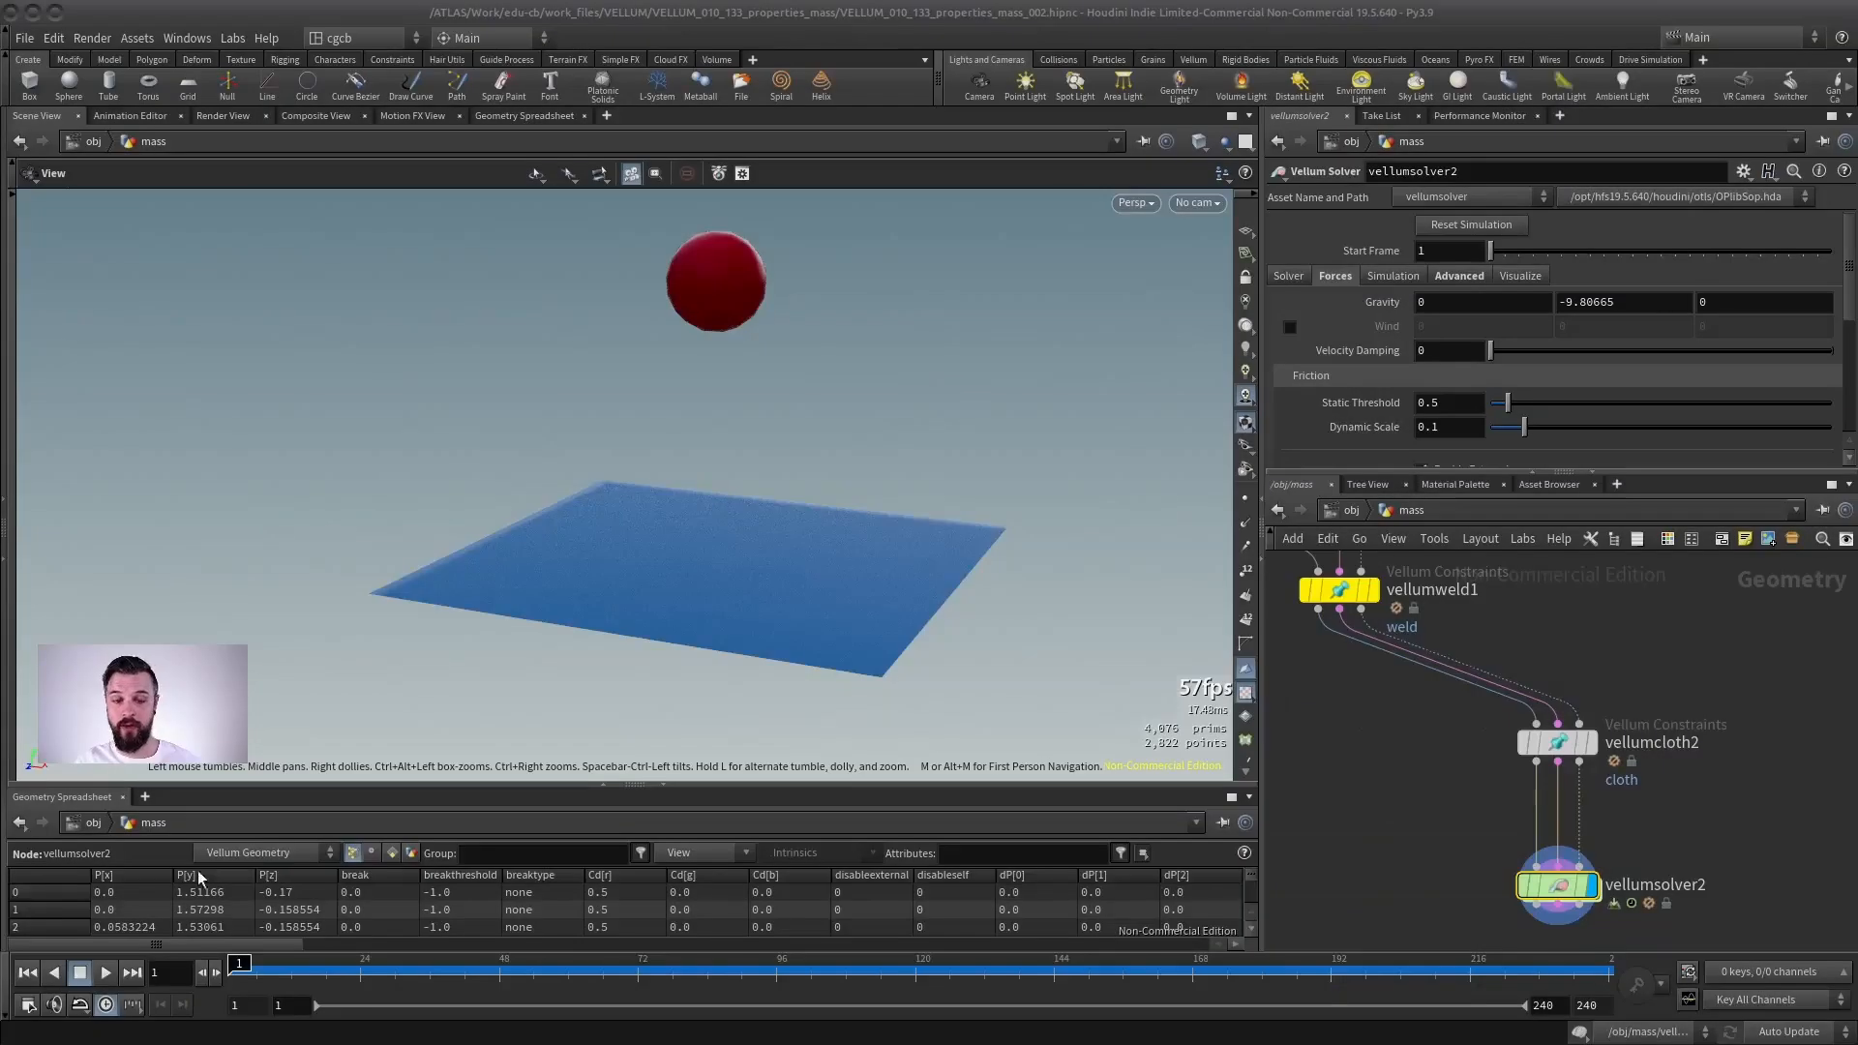
- Play the cloth-sphere simulation with Calculate Varying mass, rewind and replay it
left_click(106, 974)
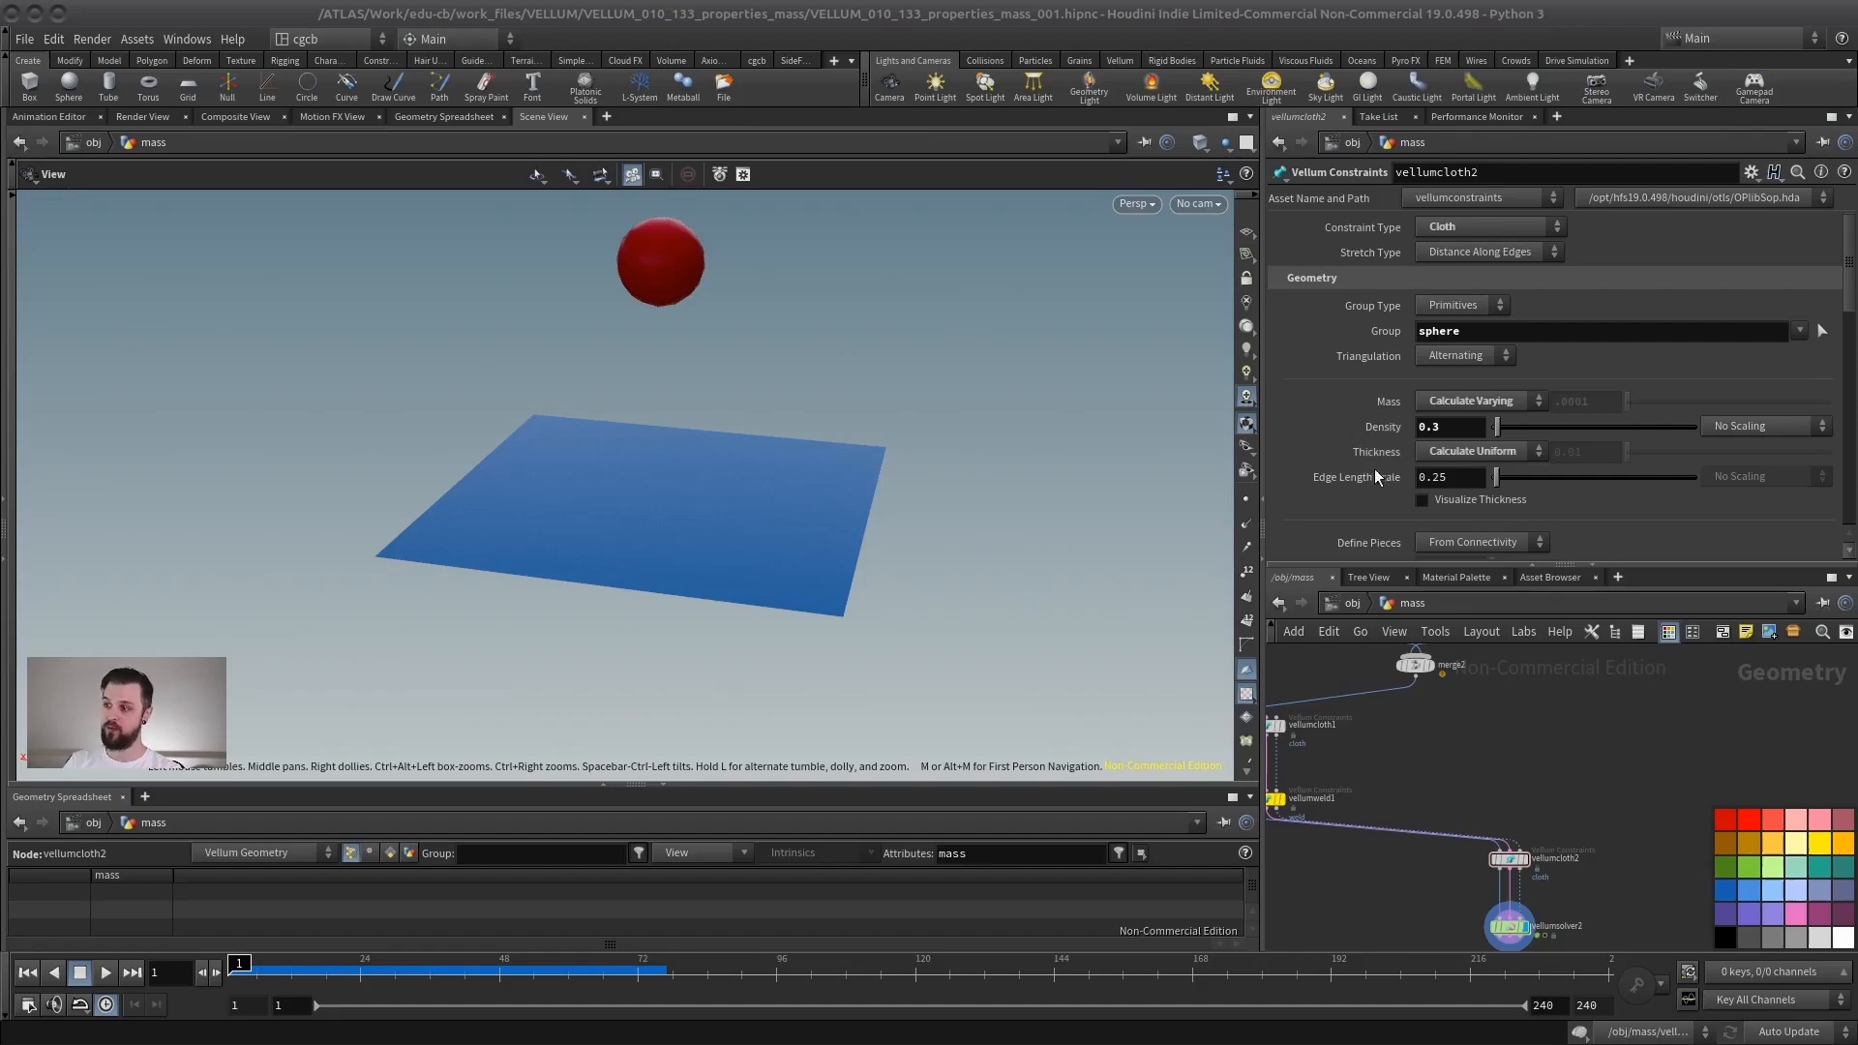
left_click(106, 973)
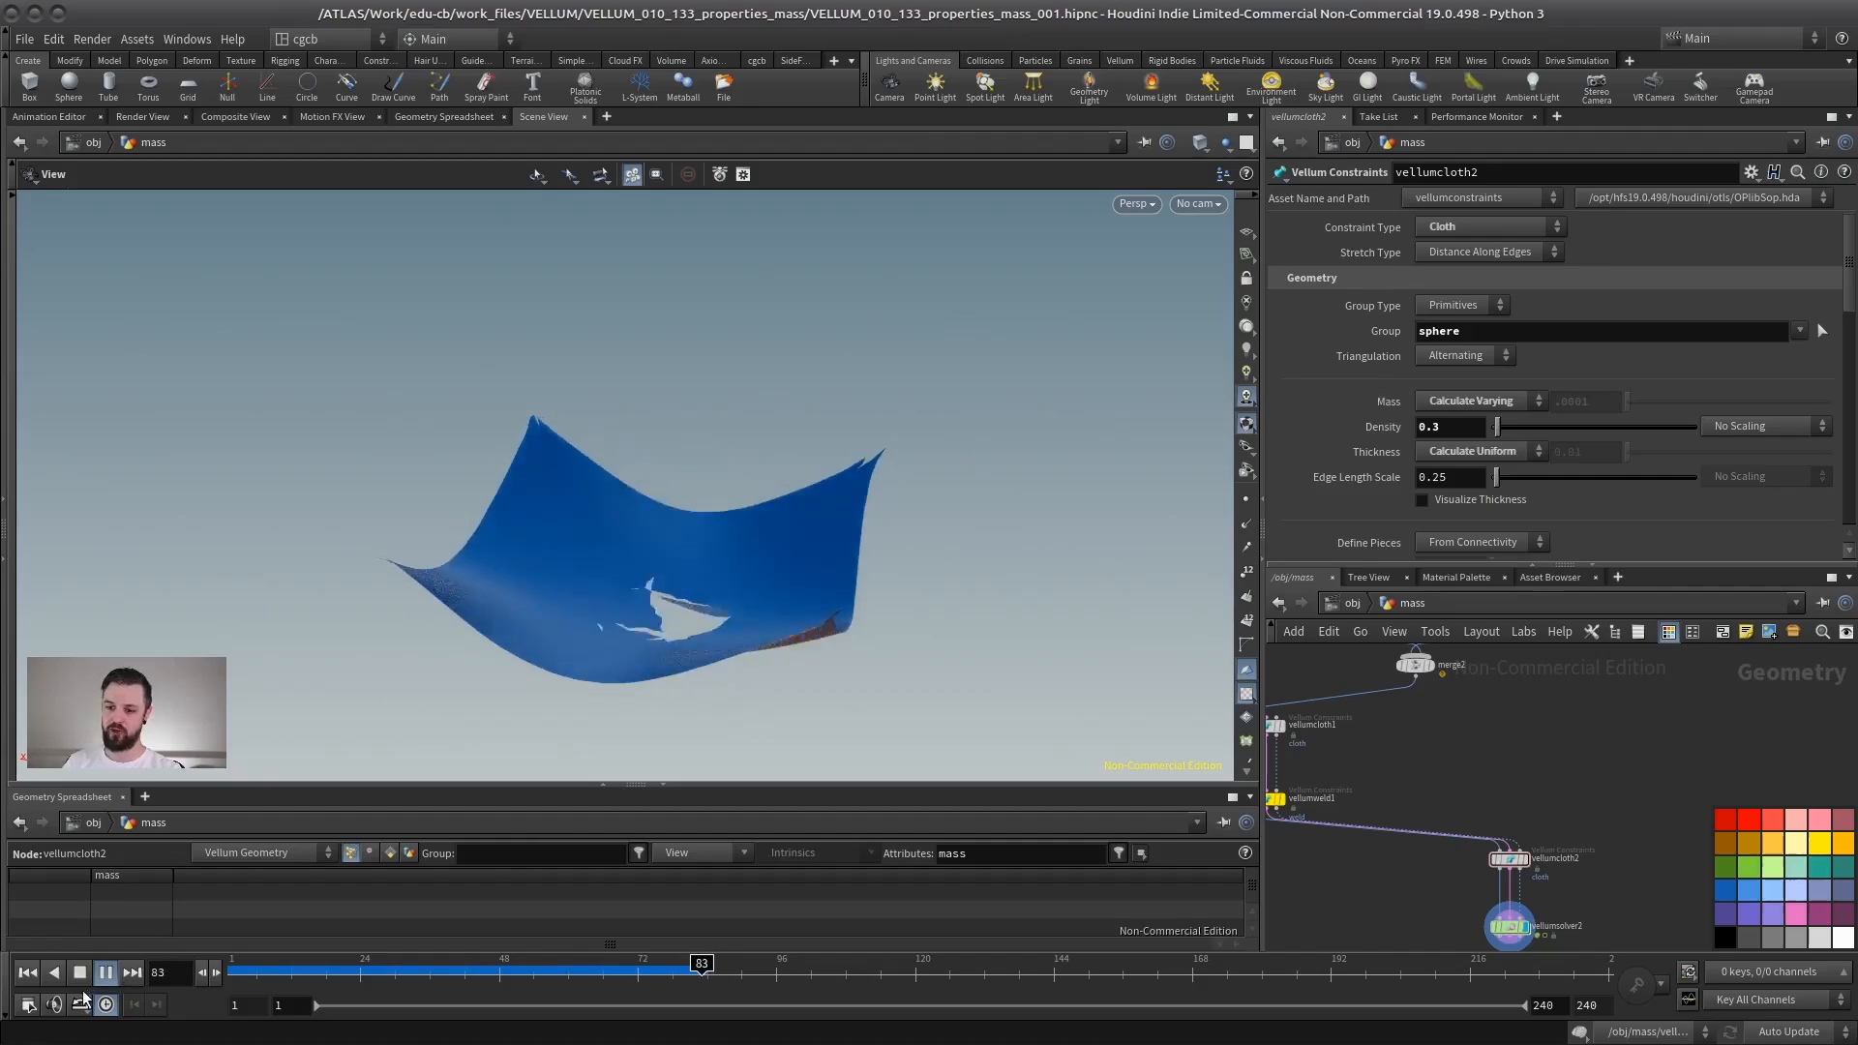
left_click(27, 973)
left_click(105, 973)
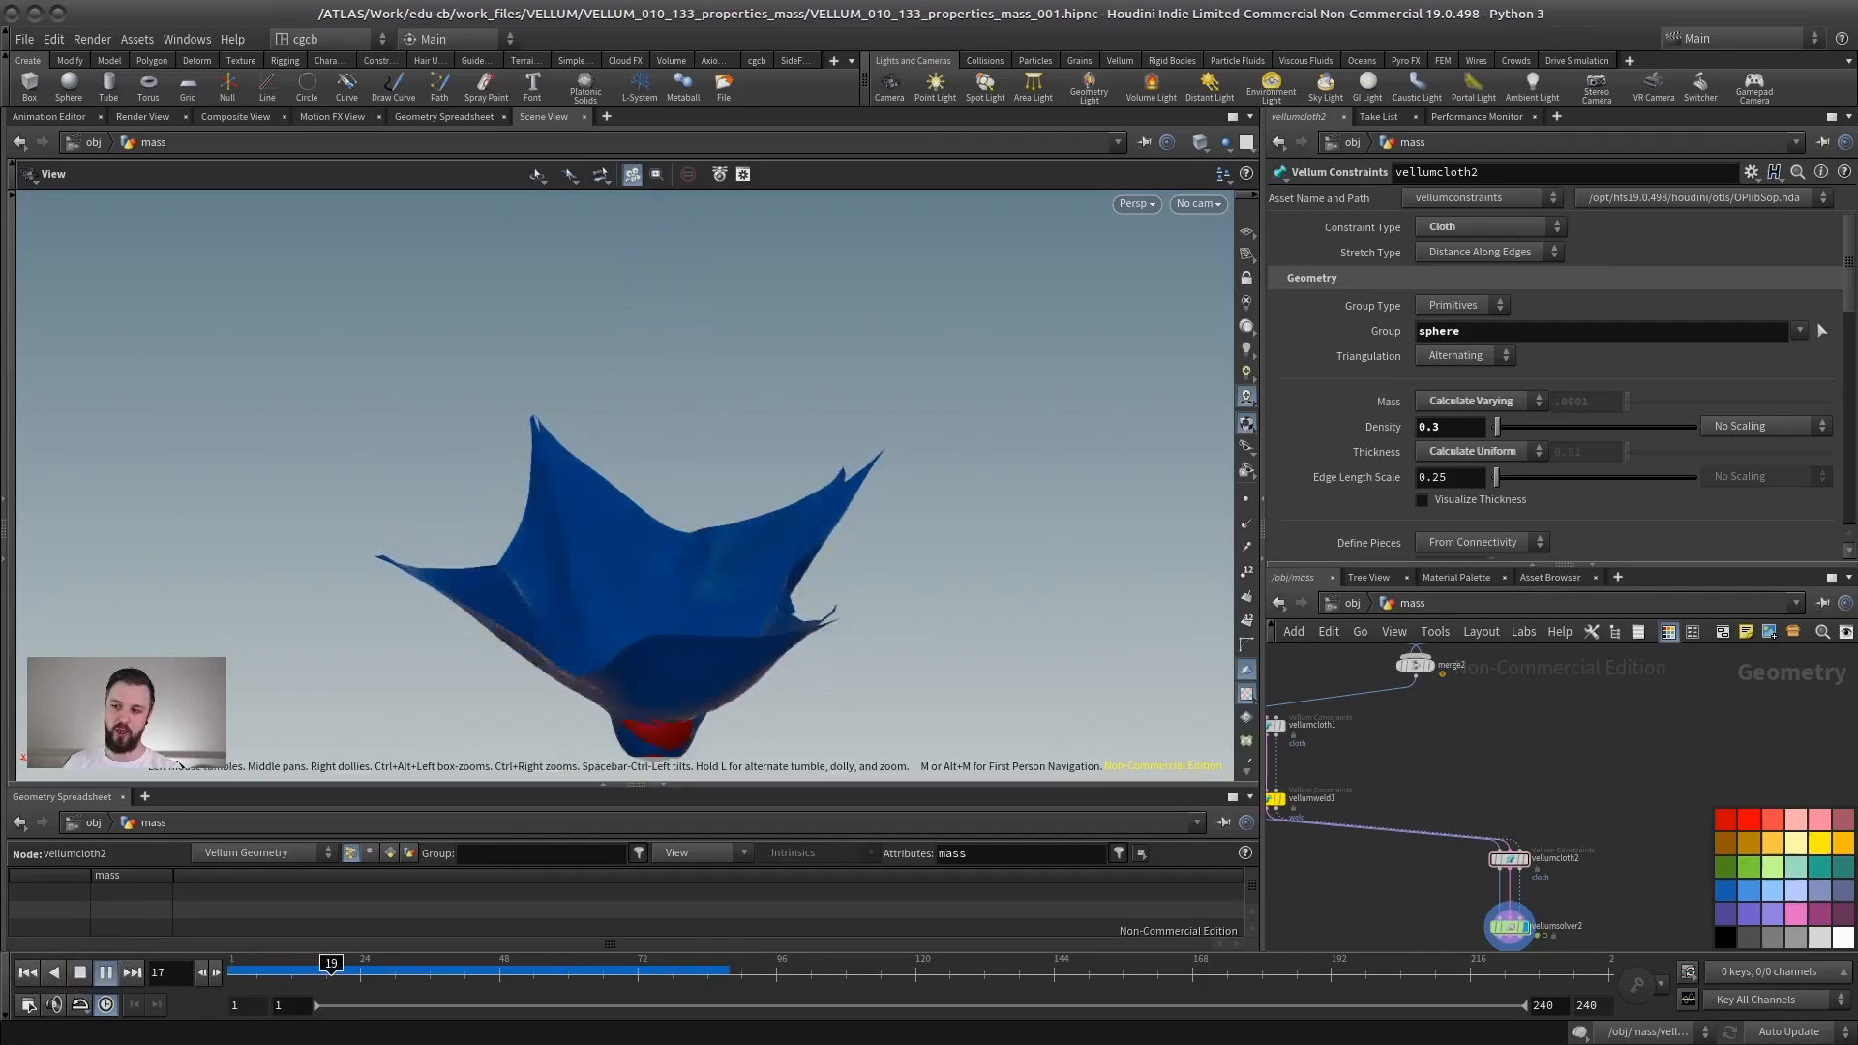